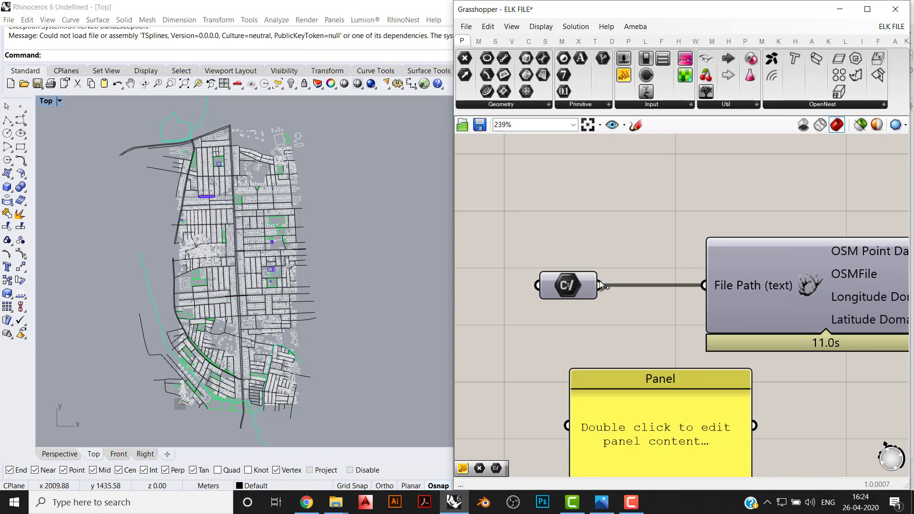
- Connect the output of the file path parameter to the empty panel so the panel displays the path
left_click_drag(600, 285, 567, 426)
right_click_drag(620, 436, 593, 338)
scroll(593, 338, "down", 1)
left_click_drag(593, 338, 614, 364)
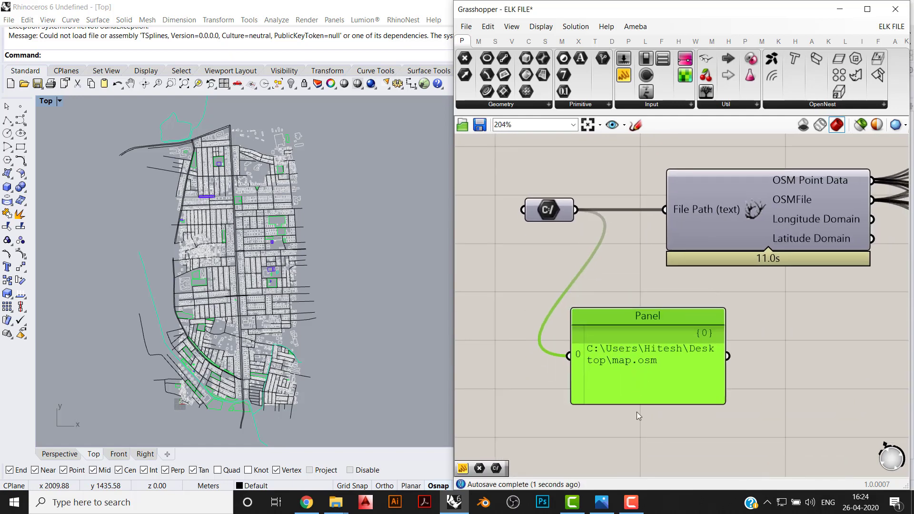
left_click(638, 412)
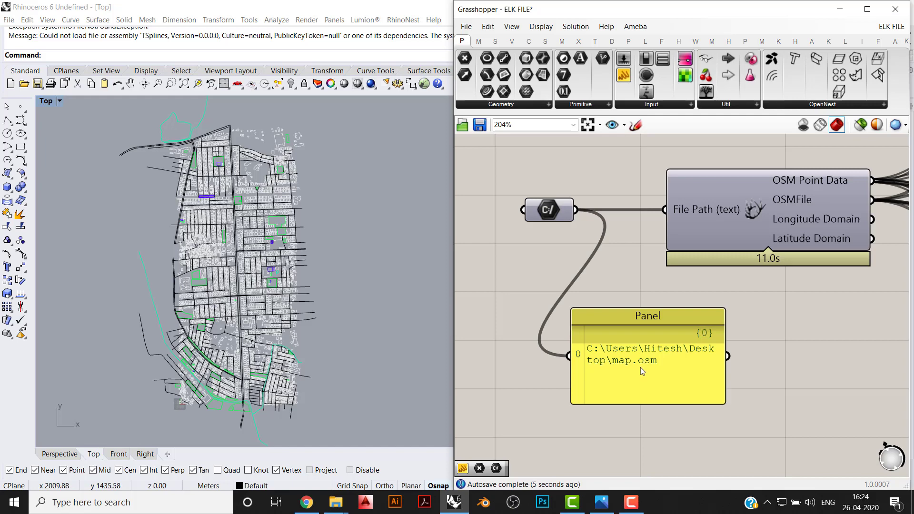
- Examine the data source notes beside the studio title and the component layout below them on the canvas
scroll(628, 233, "down", 4)
mouse_move(656, 139)
right_mouse_down()
mouse_move(626, 234)
mouse_move(612, 406)
right_mouse_up()
scroll(751, 201, "up", 2)
left_click(751, 201)
left_click(766, 250)
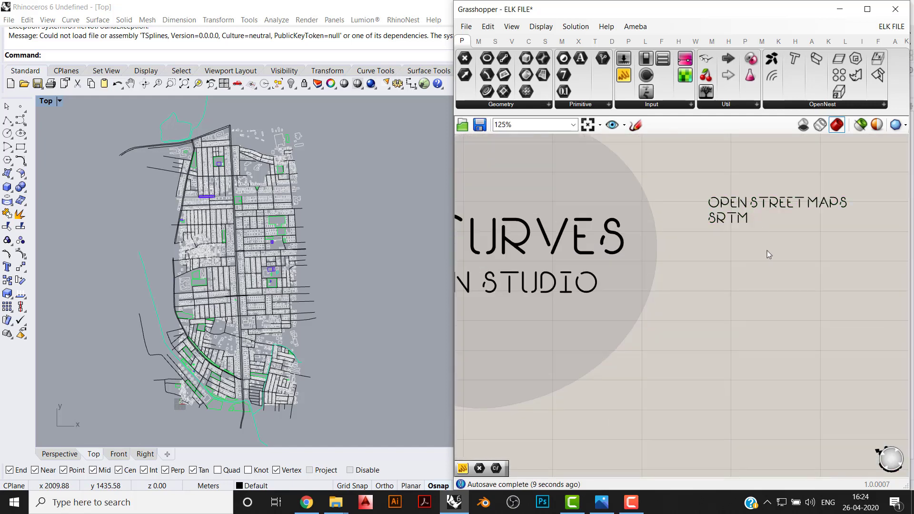
right_click_drag(738, 258, 712, 280)
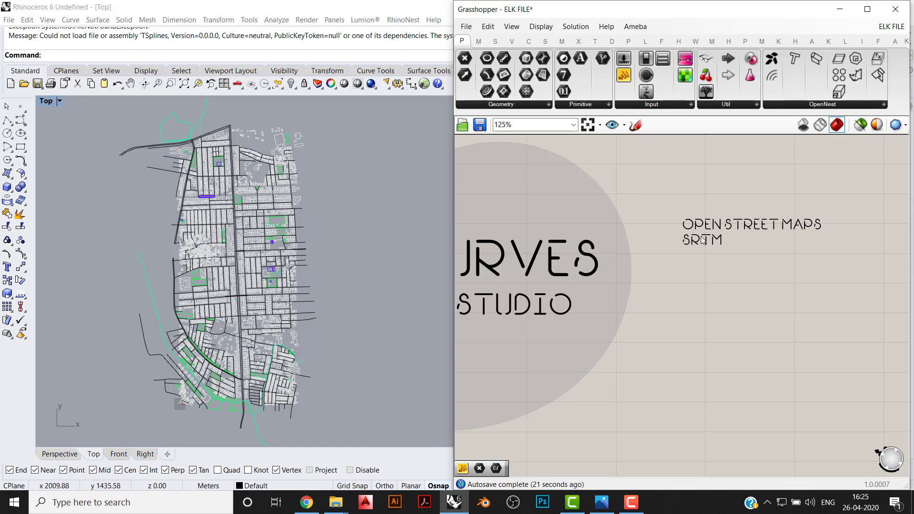
scroll(702, 239, "down", 4)
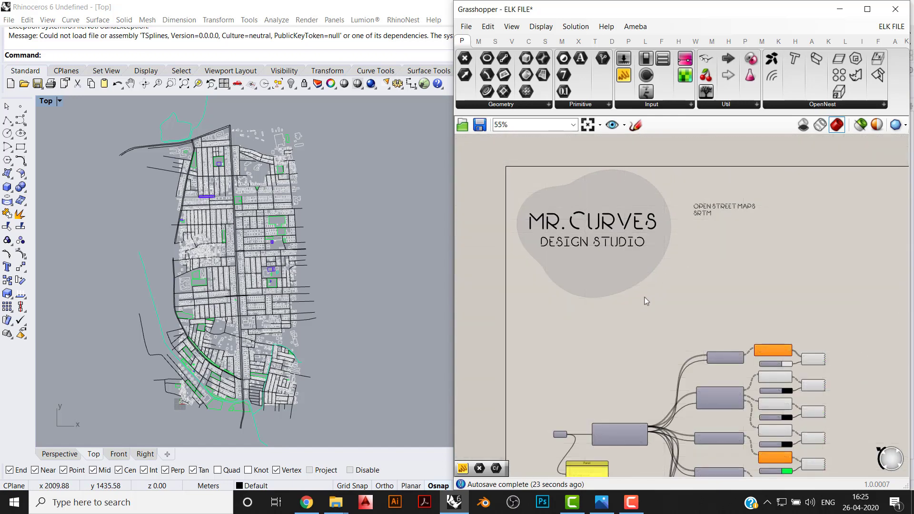
right_click_drag(598, 349, 644, 268)
scroll(712, 185, "up", 4)
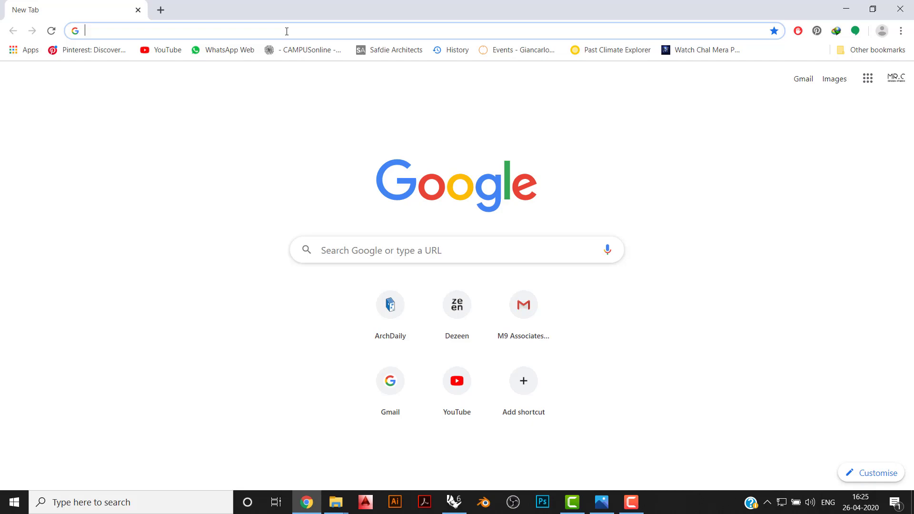
- Switch to Chrome, search Google for "open street maps" and open the OpenStreetMap website
type("OPEn street maps")
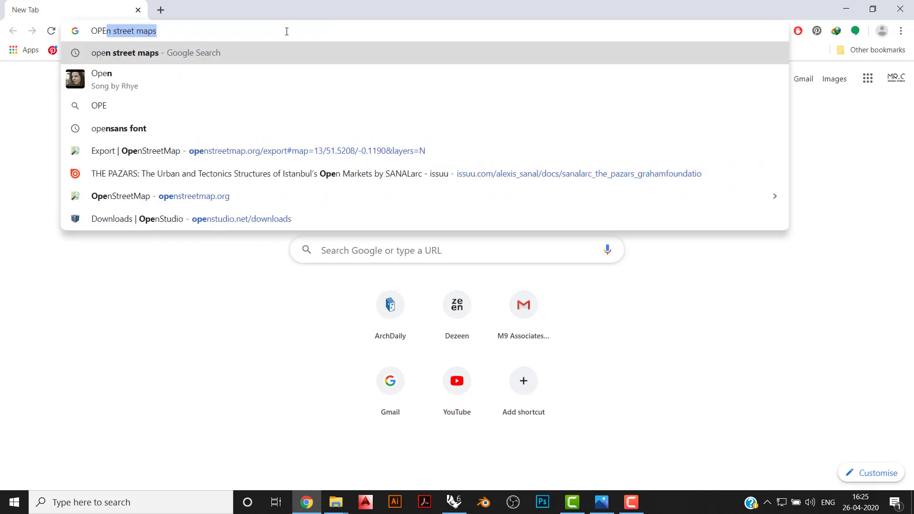
key("Return")
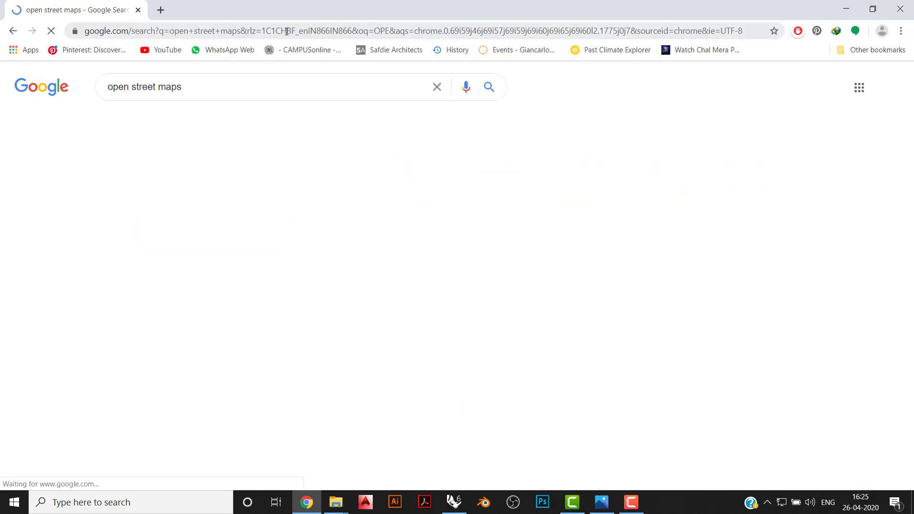
left_click(158, 174)
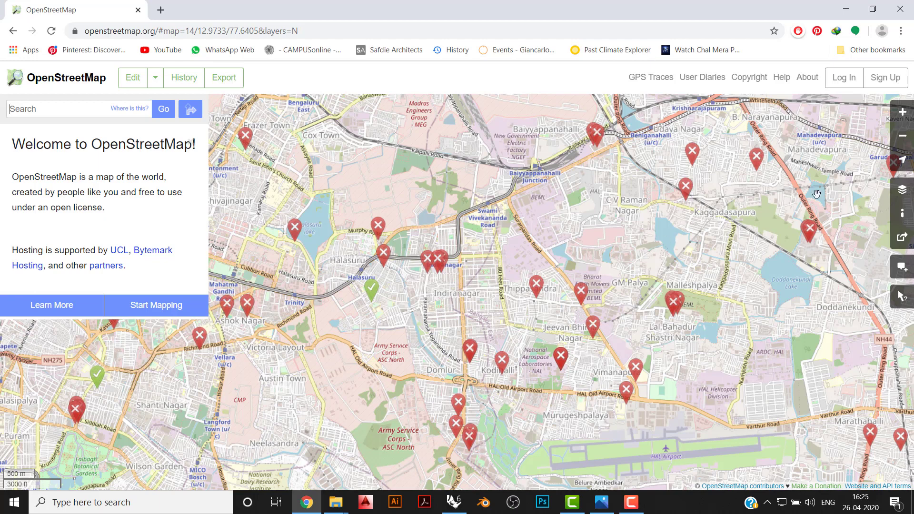
- Show the map layer options and bring up the previous place searches
left_click(901, 189)
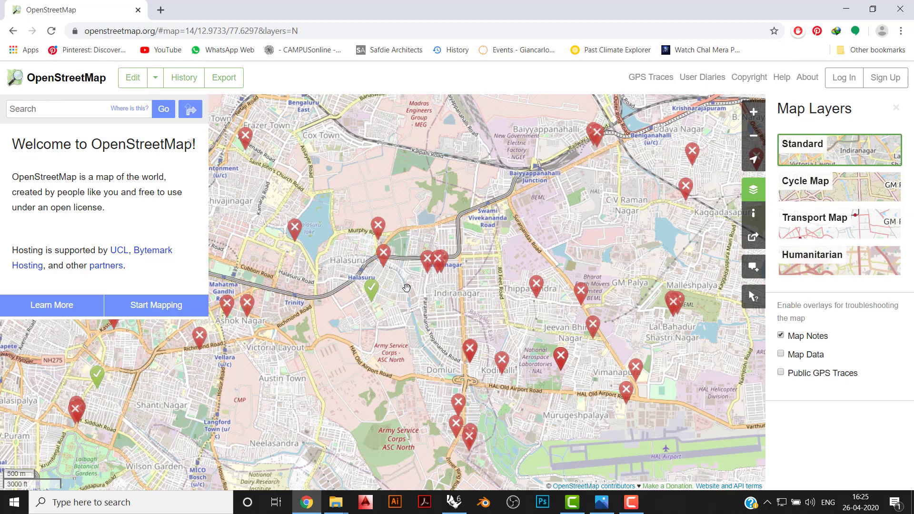
scroll(406, 288, "up", 3)
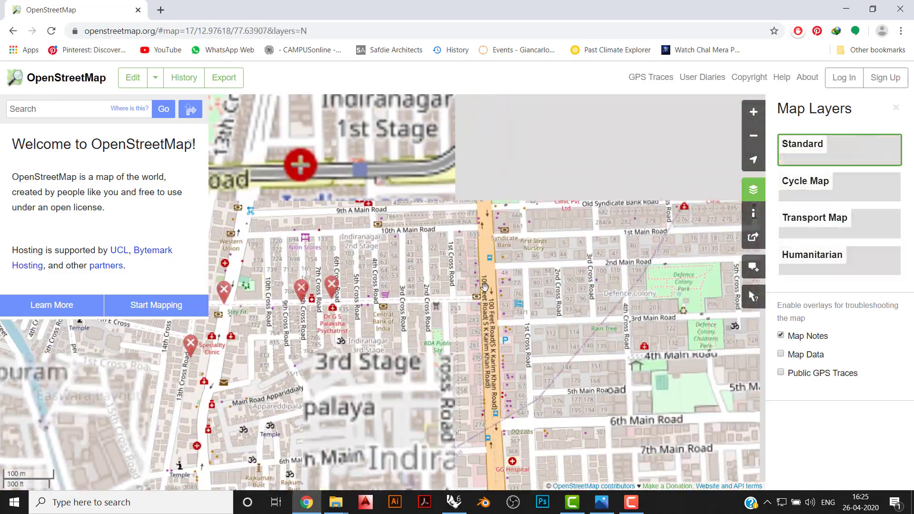
scroll(484, 286, "down", 3)
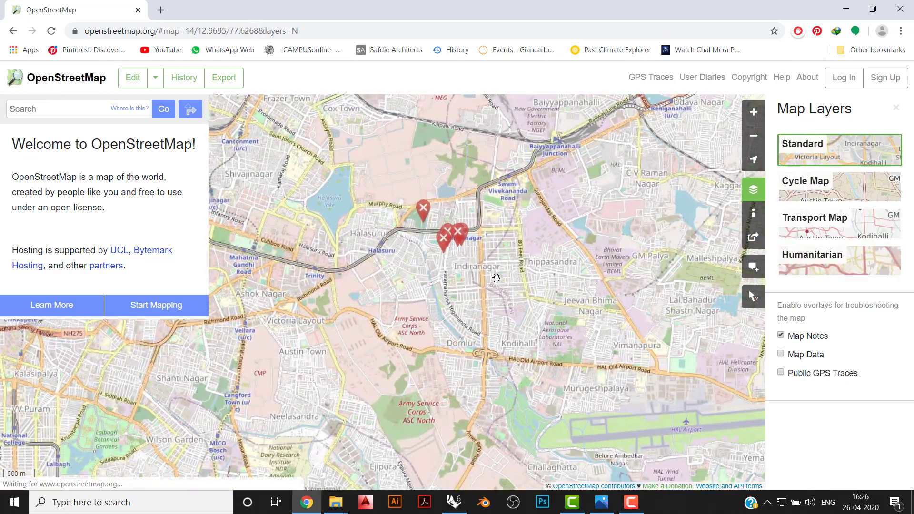
left_click(42, 102)
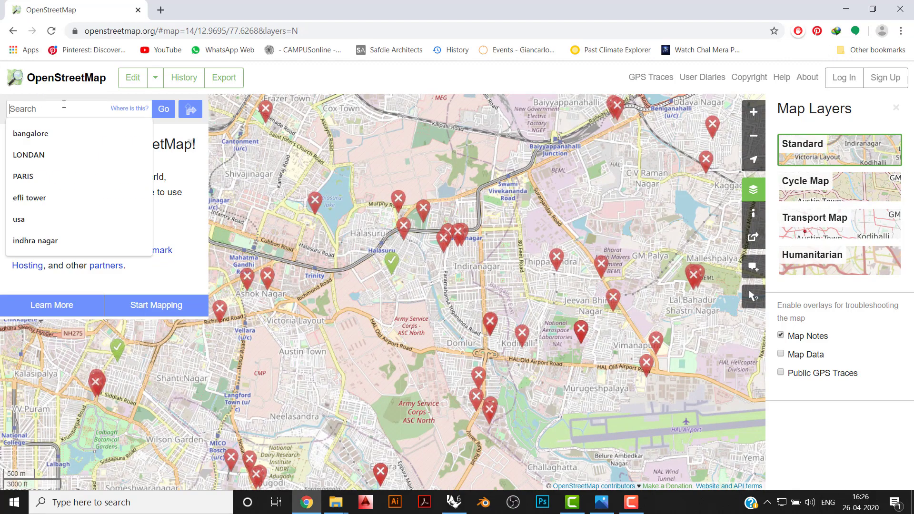
- Examine the streets, buildings and railway line around B. M. Shri Circle in Indiranagar
scroll(511, 266, "up", 2)
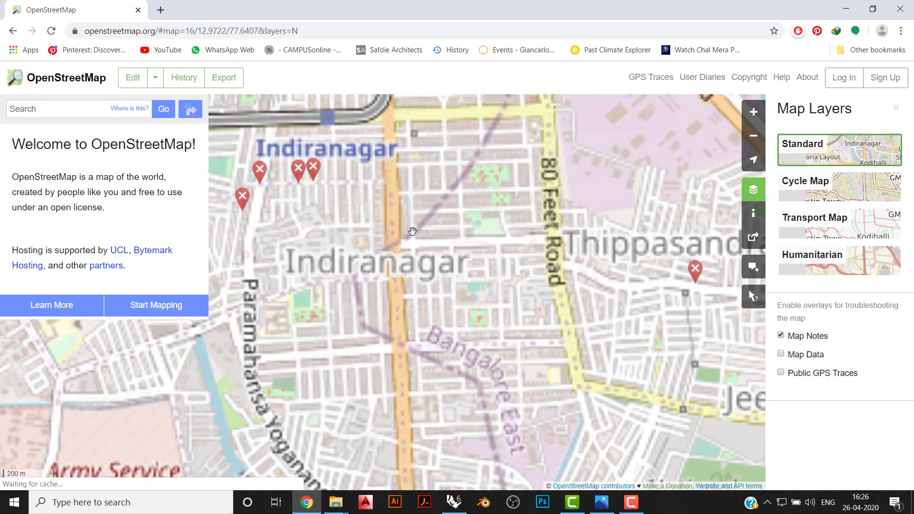
left_click_drag(412, 231, 438, 322)
scroll(413, 141, "up", 1)
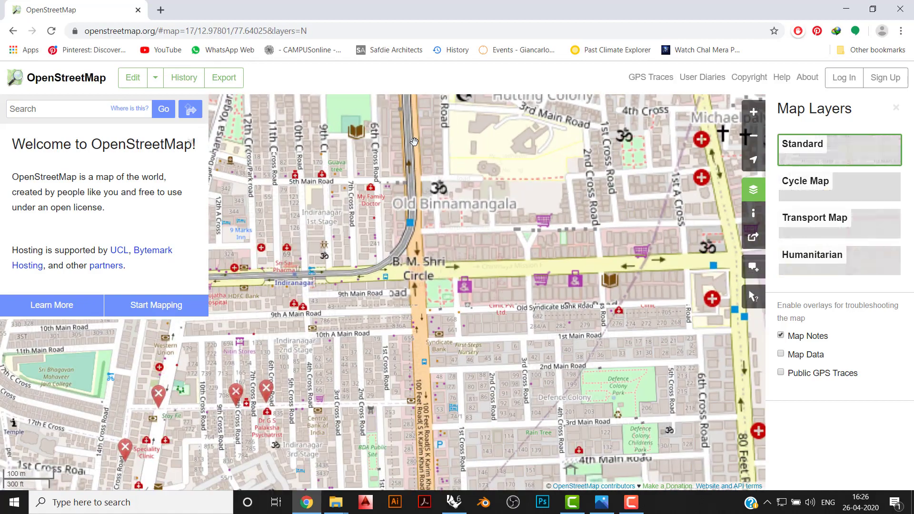
scroll(412, 248, "up", 1)
left_click_drag(428, 216, 464, 276)
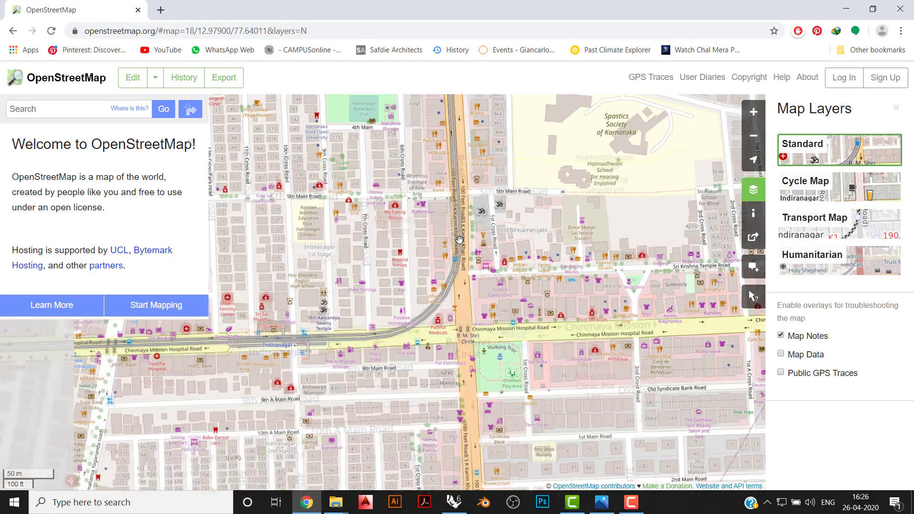
scroll(459, 240, "down", 1)
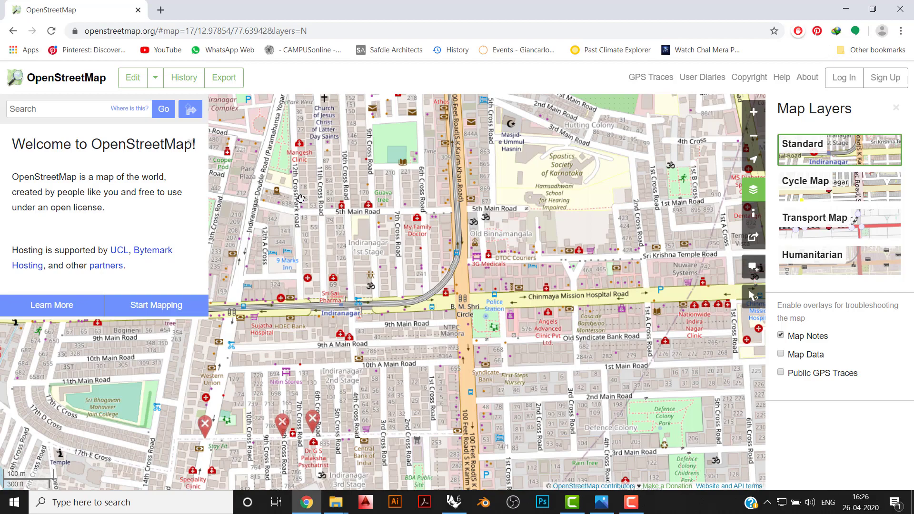
scroll(549, 291, "down", 2)
scroll(448, 326, "up", 2)
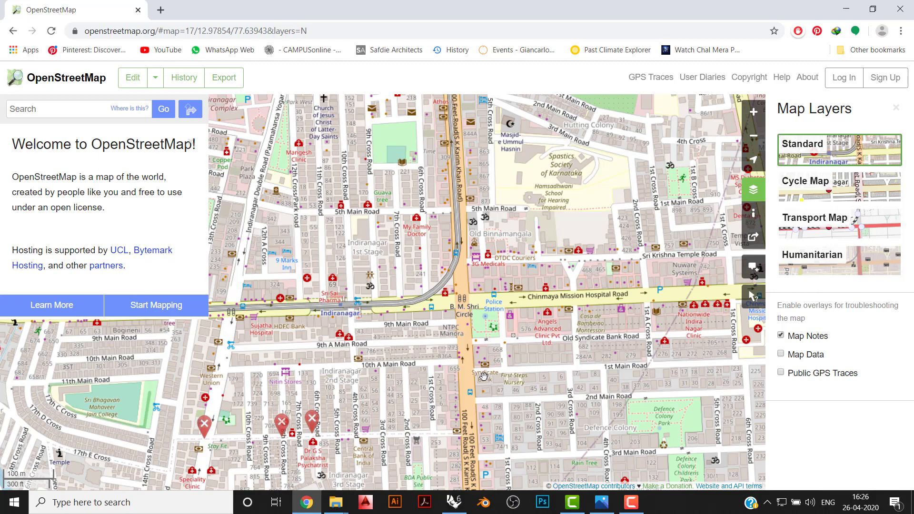
scroll(482, 325, "up", 1)
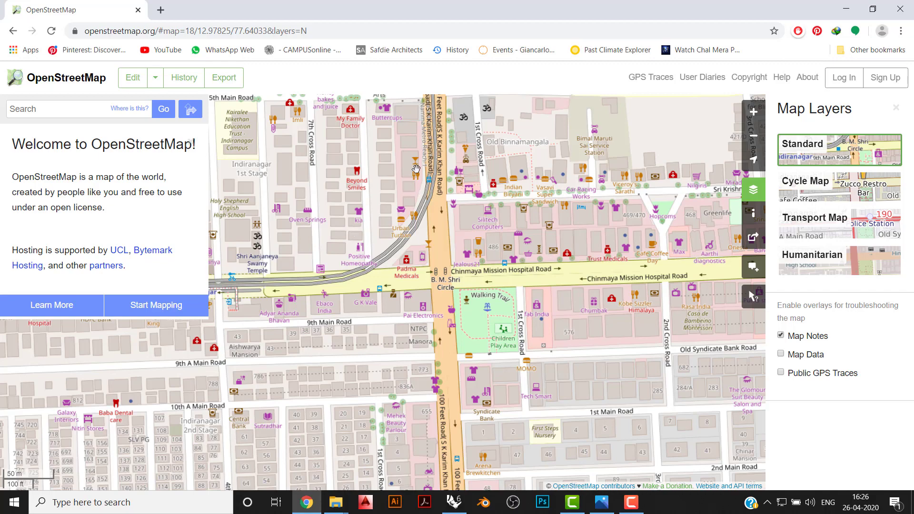
left_click_drag(416, 169, 448, 228)
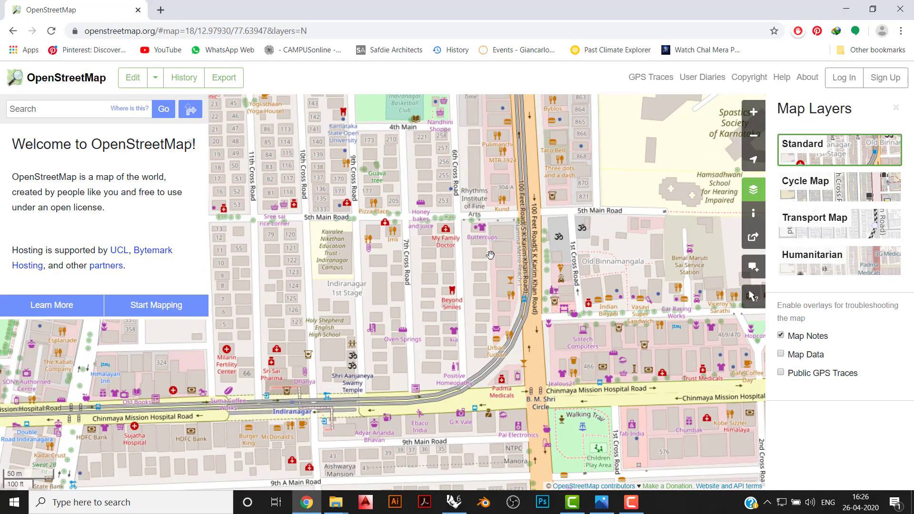
left_click_drag(624, 365, 553, 273)
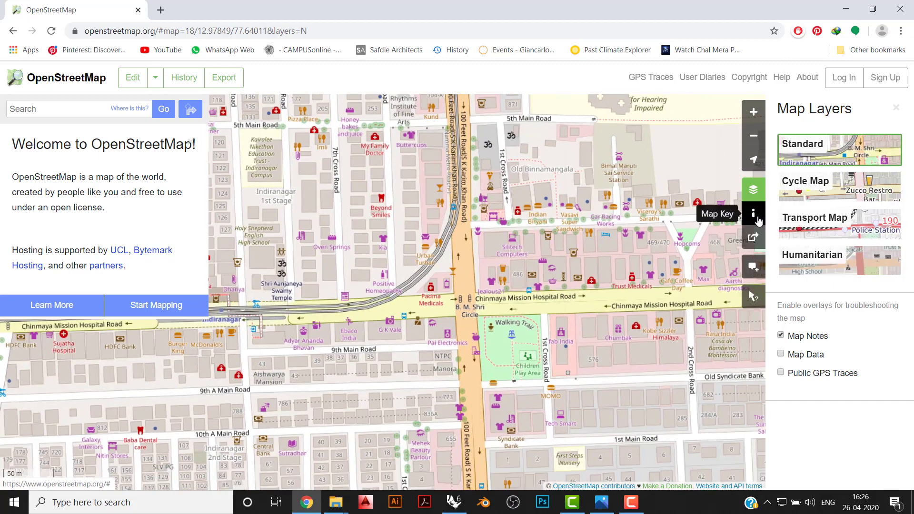
- Open the map key and read through its legend from road types to roads under construction
left_click(753, 214)
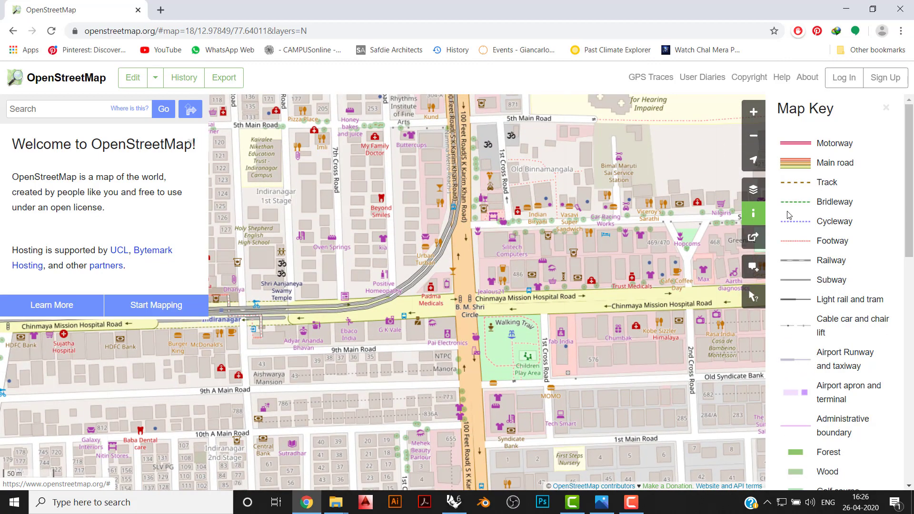
scroll(813, 381, "down", 13)
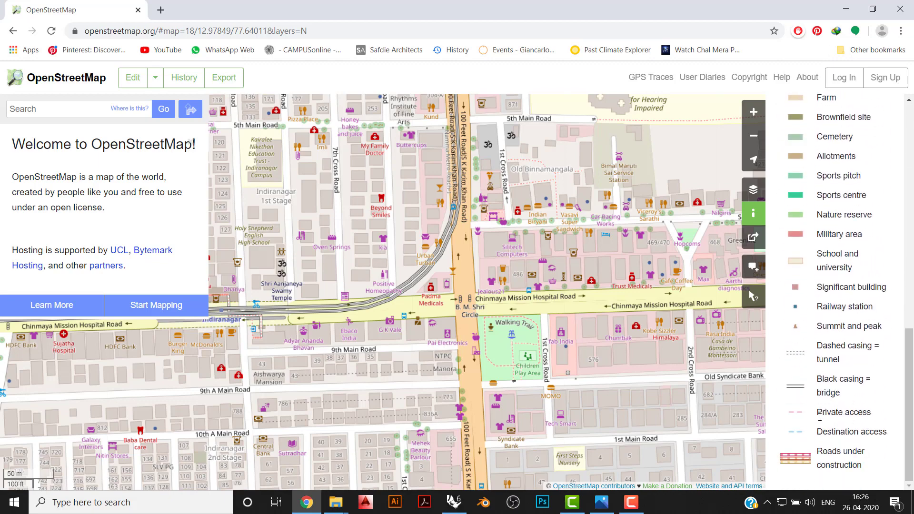
scroll(471, 250, "down", 1)
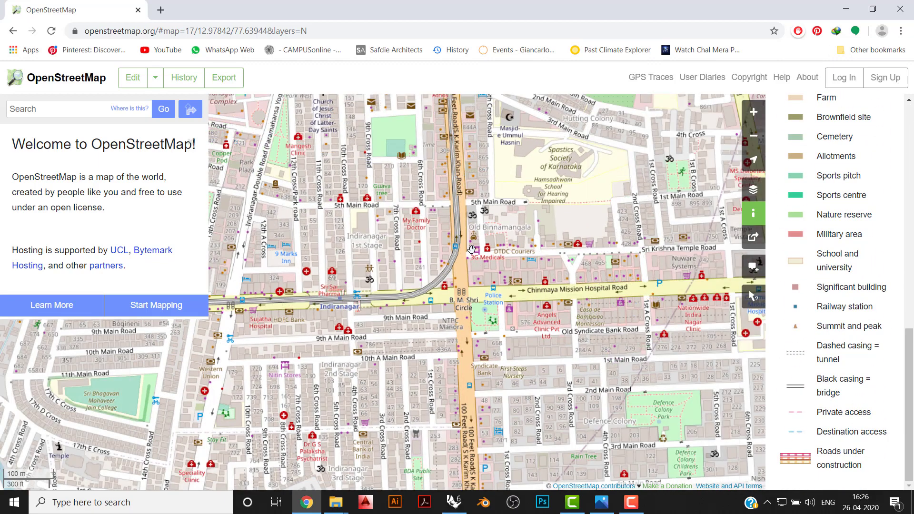
- Examine the school grounds, green areas, roads and buildings around Hutting Colony with the map key as reference
left_click_drag(569, 196, 548, 250)
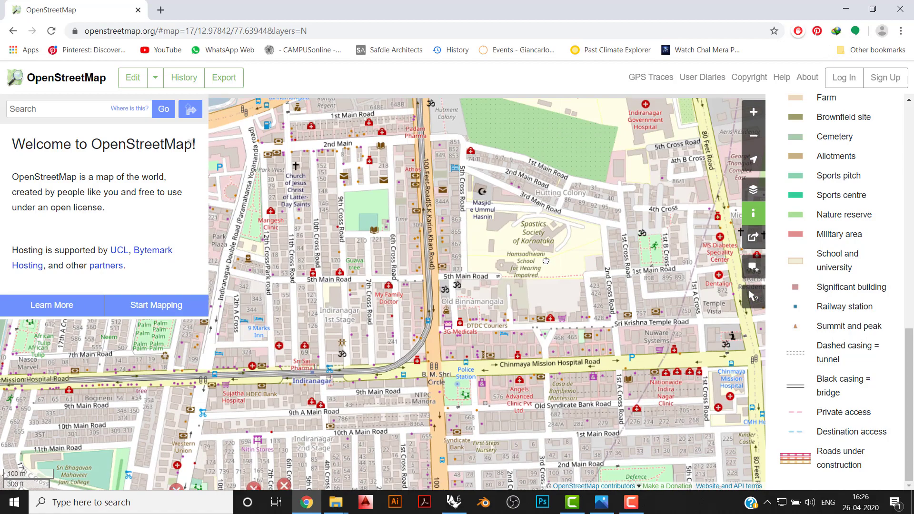
scroll(547, 250, "up", 1)
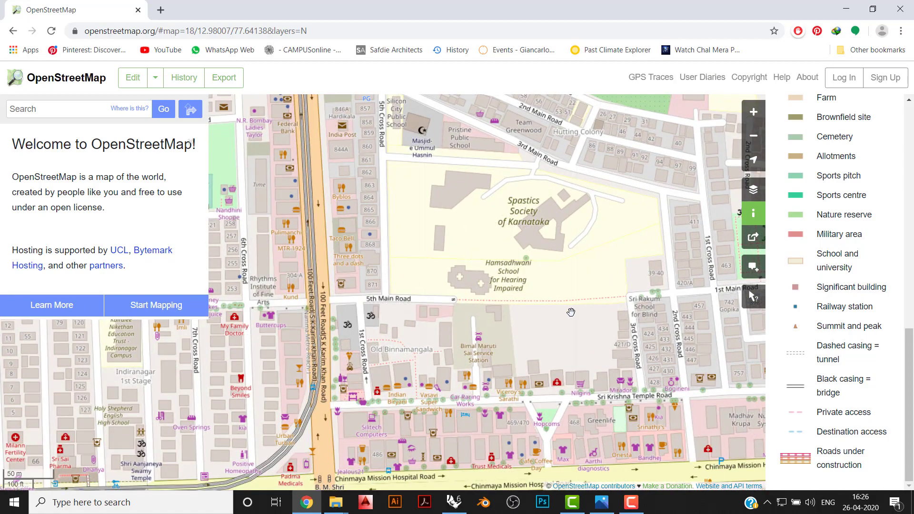
scroll(471, 315, "down", 1)
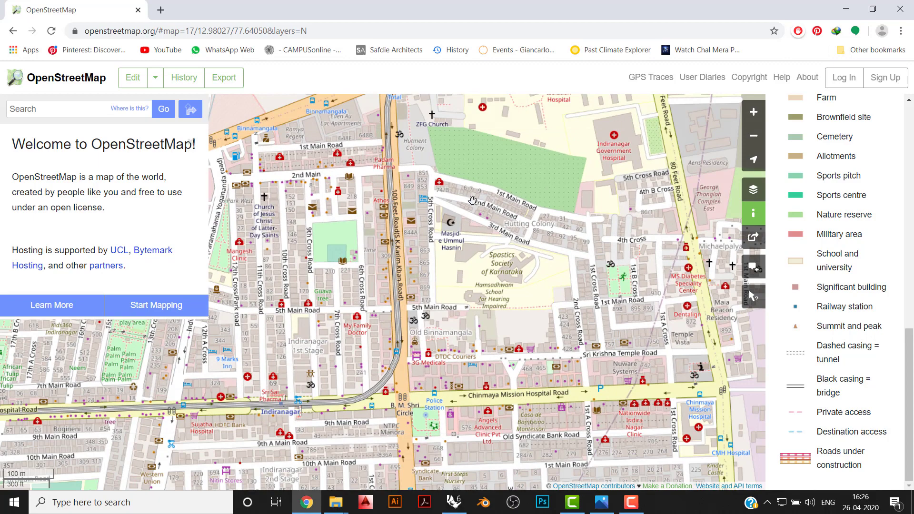
left_click_drag(472, 201, 444, 244)
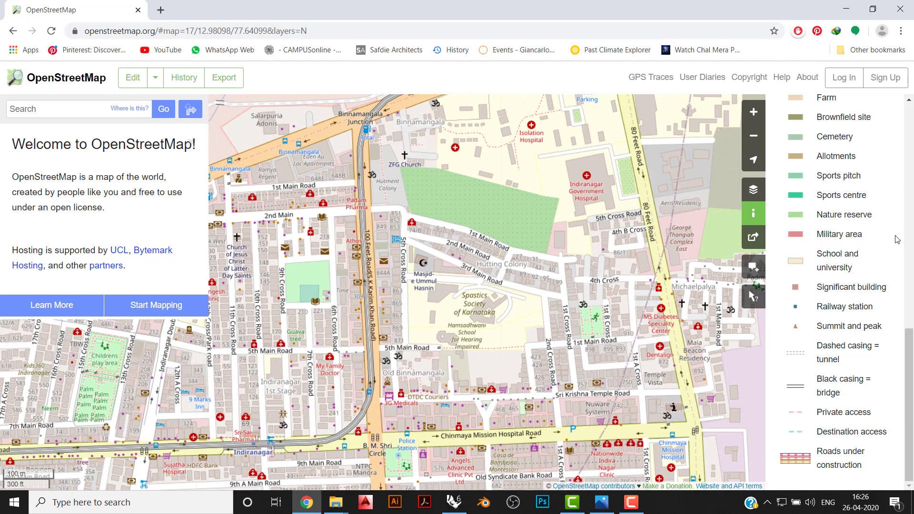
scroll(894, 238, "up", 12)
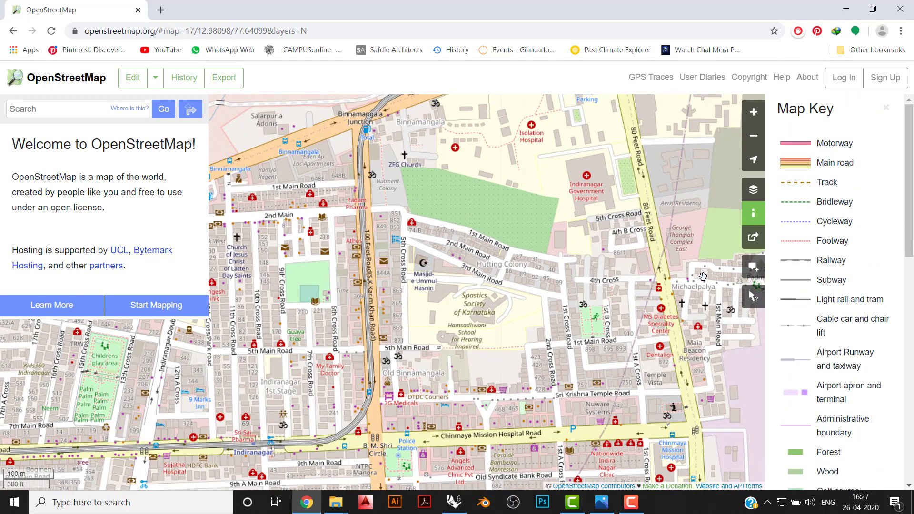
scroll(373, 363, "up", 1)
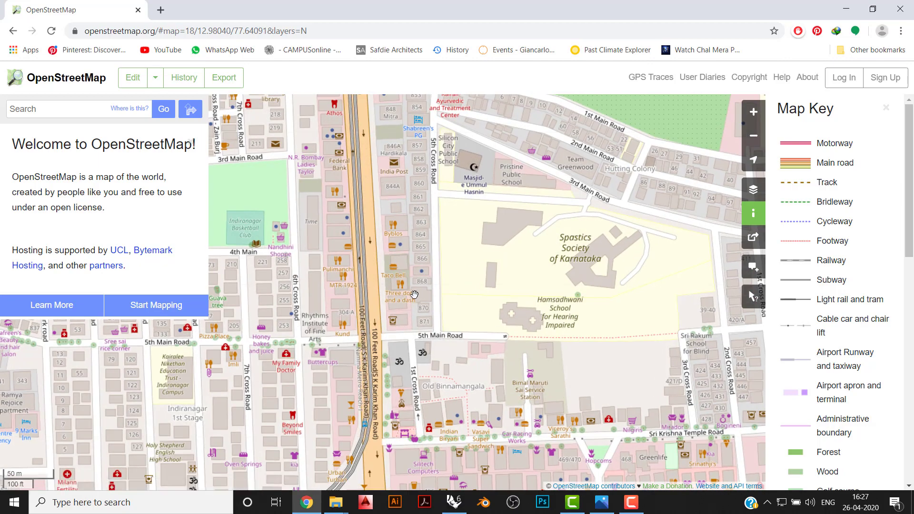
left_click_drag(414, 233, 427, 280)
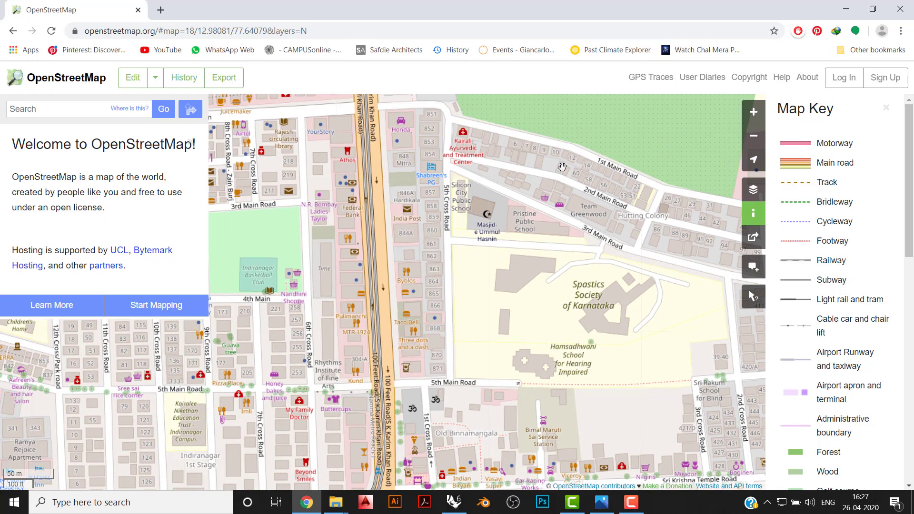
scroll(554, 187, "down", 3)
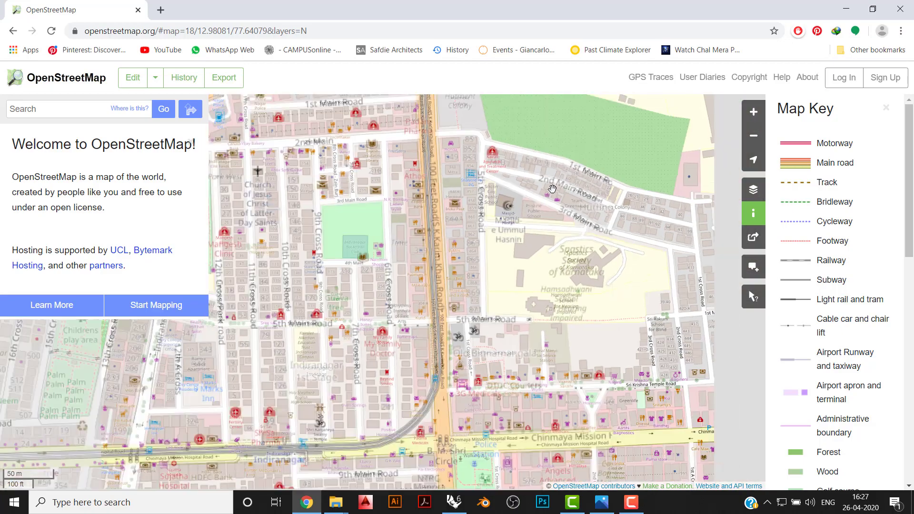
left_click_drag(546, 258, 527, 278)
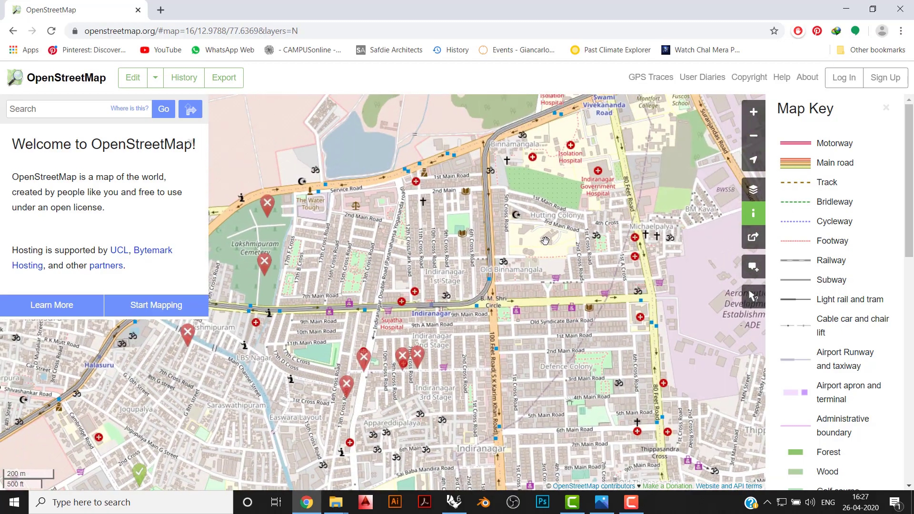
scroll(544, 240, "up", 2)
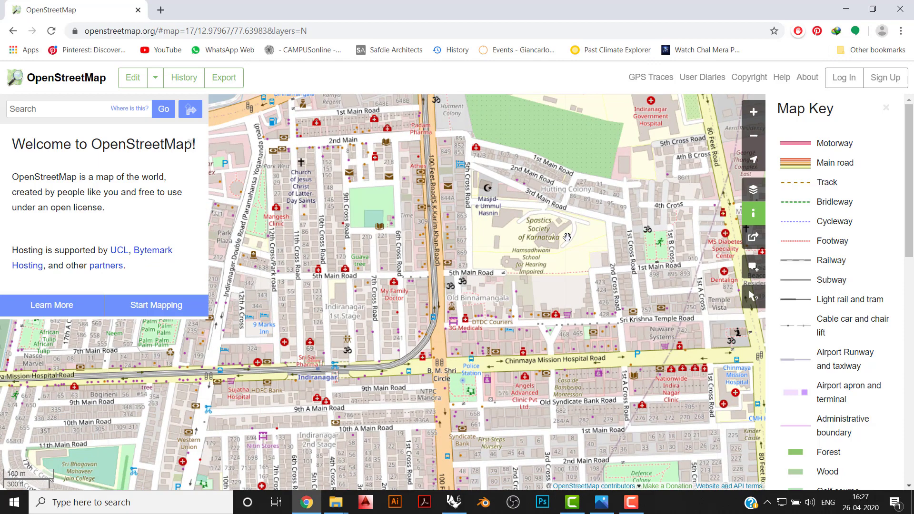
left_click_drag(572, 237, 555, 317)
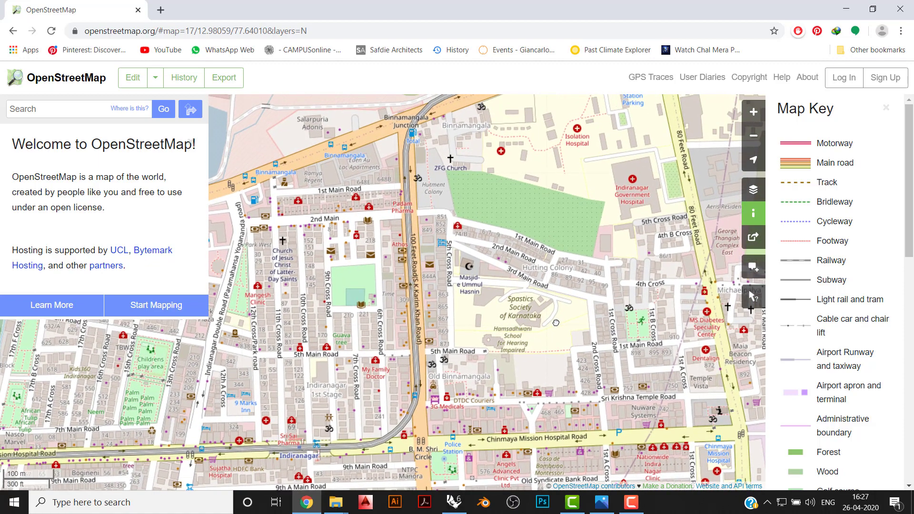
- Examine the Indiranagar district from Hutting Colony and B. M. Shri Circle down to Domlur at street and district scale
scroll(555, 328, "down", 1)
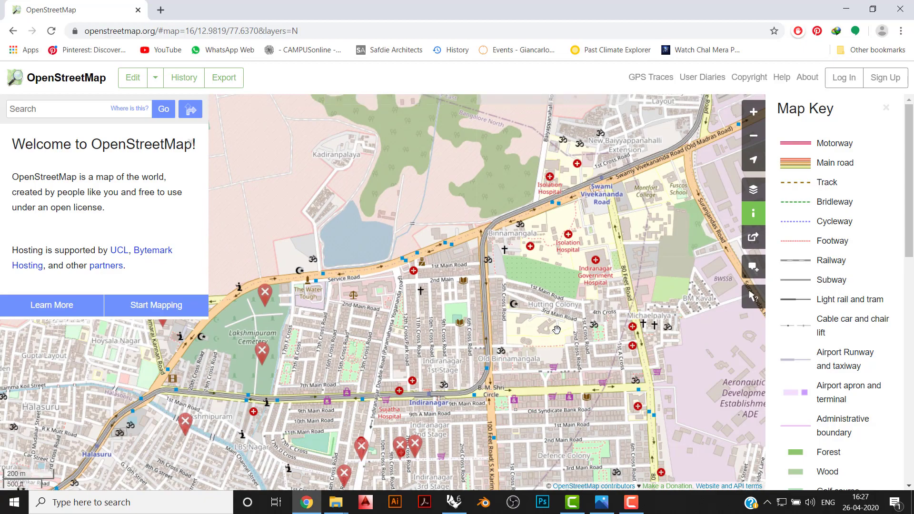
scroll(556, 329, "down", 1)
scroll(556, 330, "up", 1)
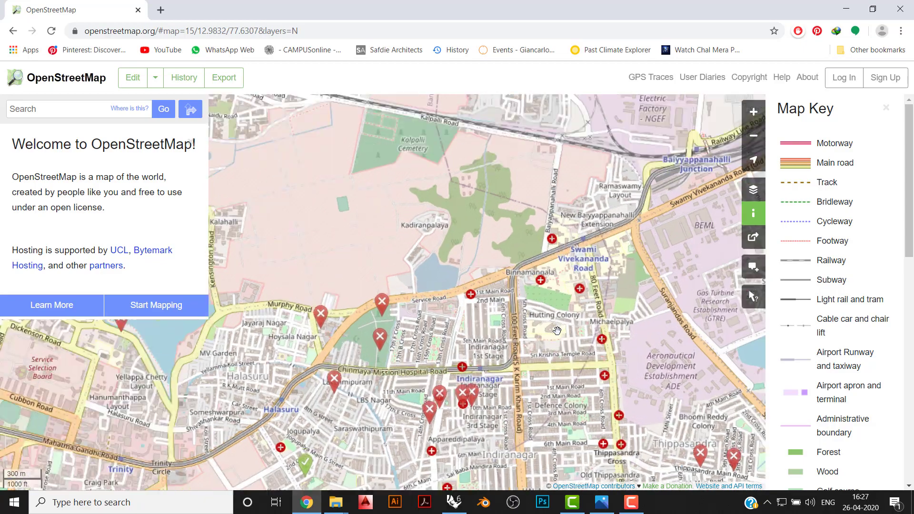
left_click_drag(552, 355, 524, 325)
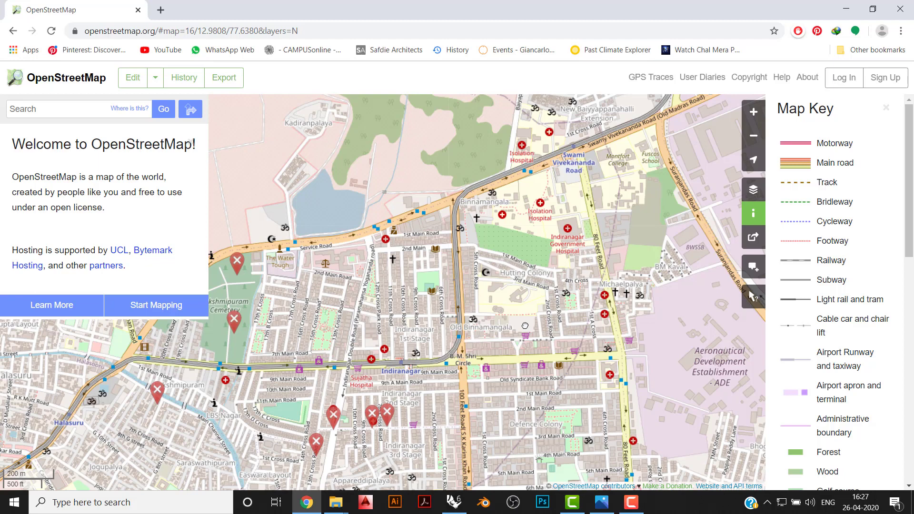
scroll(472, 322, "up", 1)
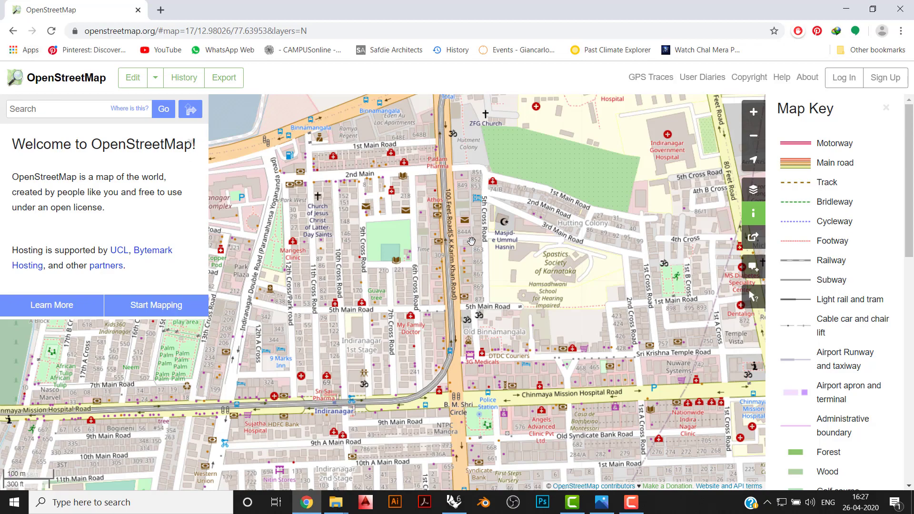
scroll(430, 236, "down", 1)
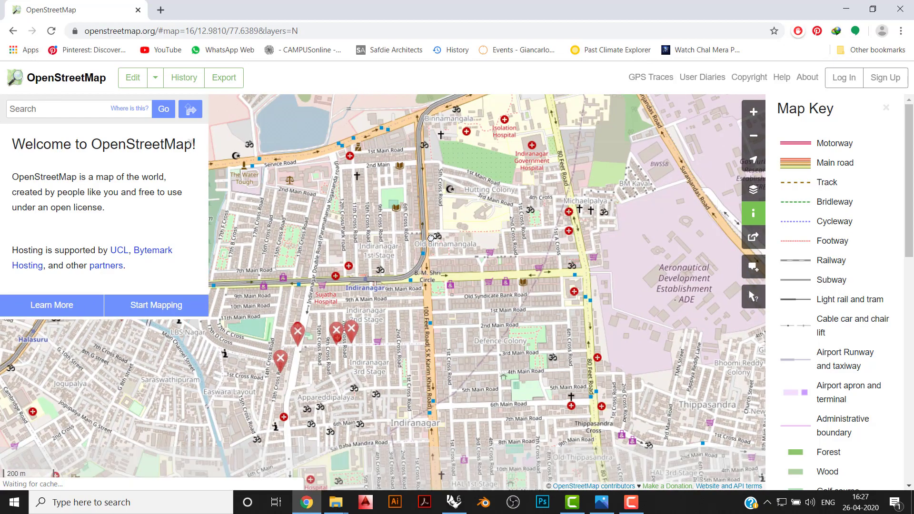
scroll(447, 239, "down", 1)
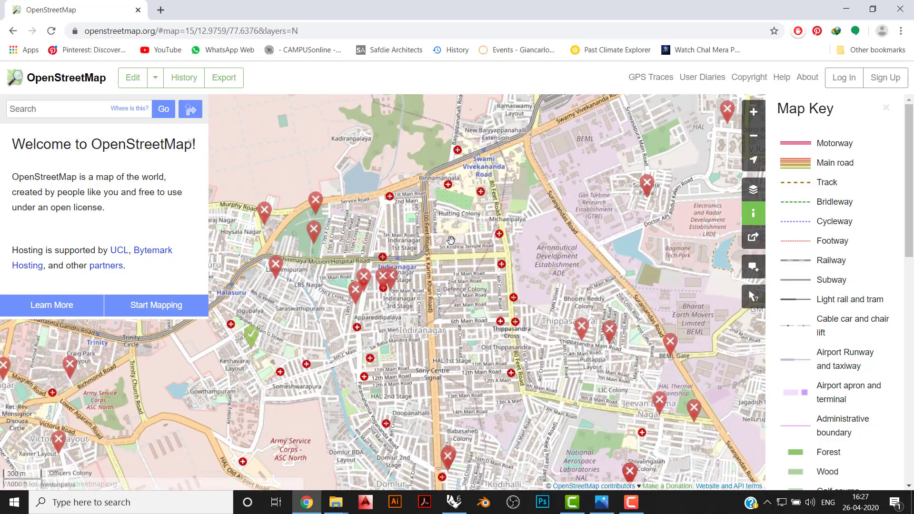
left_click_drag(450, 240, 437, 110)
left_click_drag(446, 315, 452, 418)
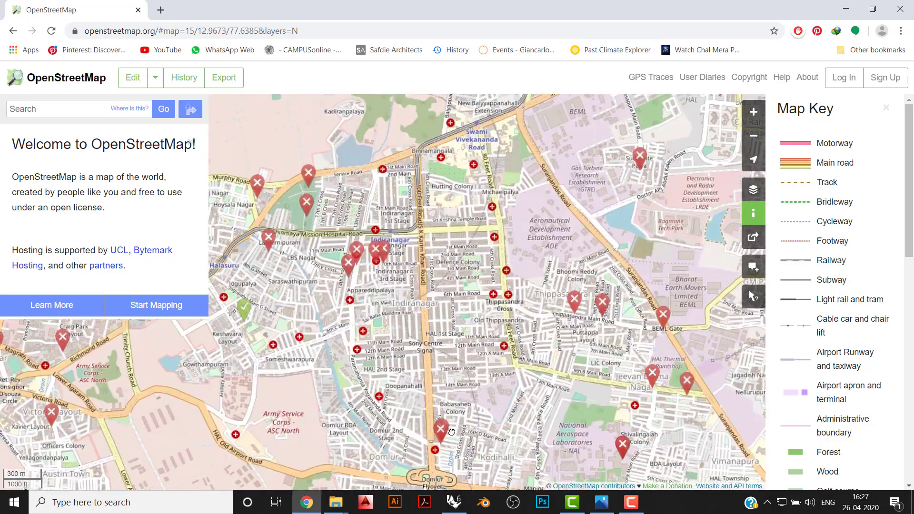
scroll(452, 418, "down", 1)
left_click_drag(444, 371, 440, 318)
scroll(443, 362, "up", 1)
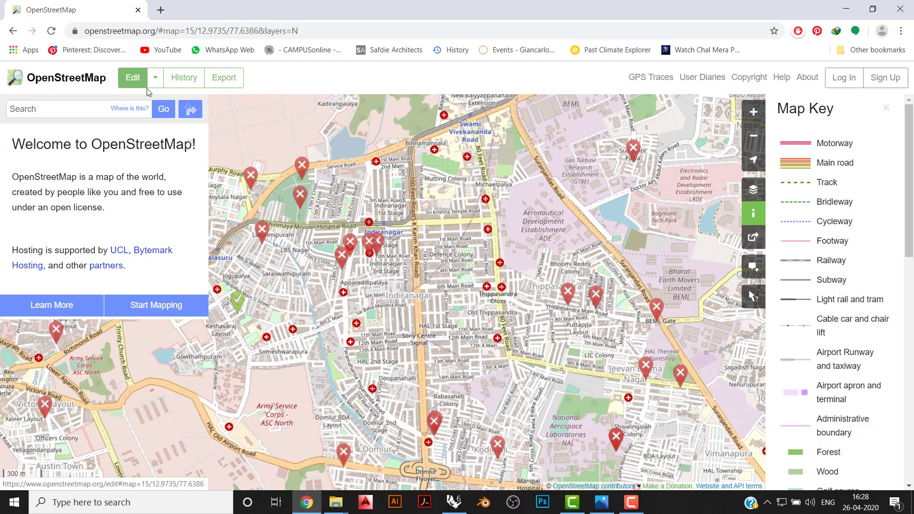
- Open the data export and manually select the Indiranagar area, longitude 77.6336 to 77.6487 and latitude 12.9589 to 12.9854
left_click(224, 82)
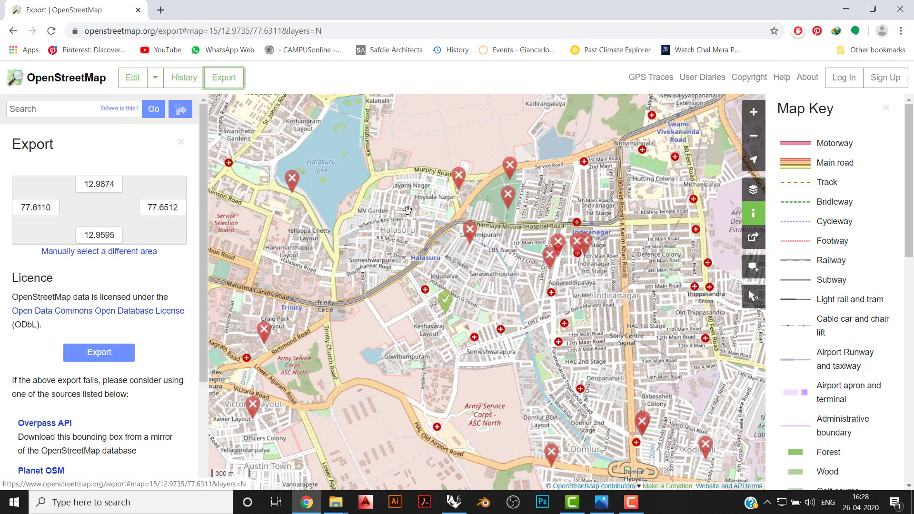
left_click_drag(407, 210, 295, 220)
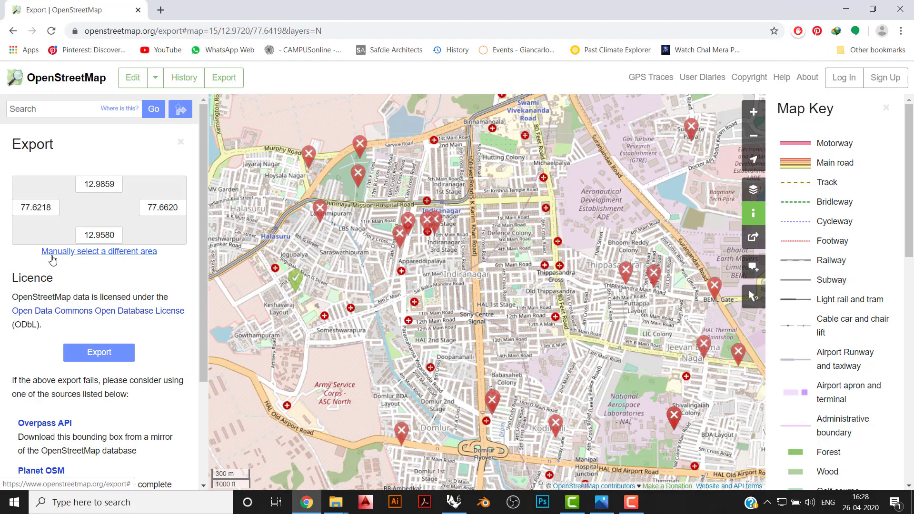
left_click(52, 252)
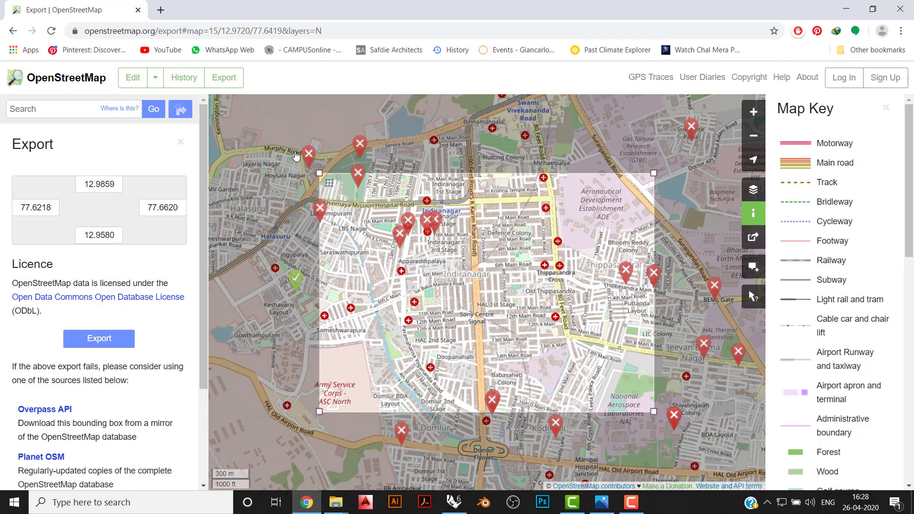
left_click_drag(320, 173, 366, 101)
left_click_drag(655, 410, 581, 475)
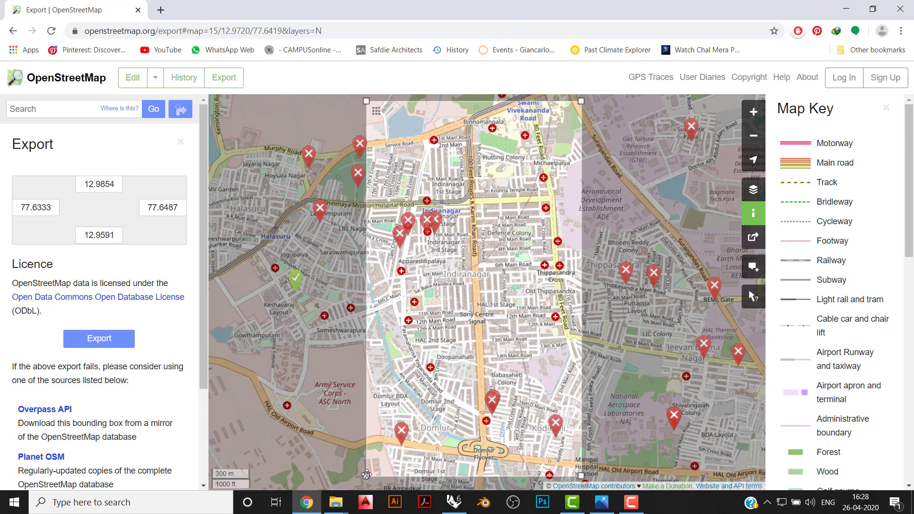
left_click_drag(365, 474, 374, 478)
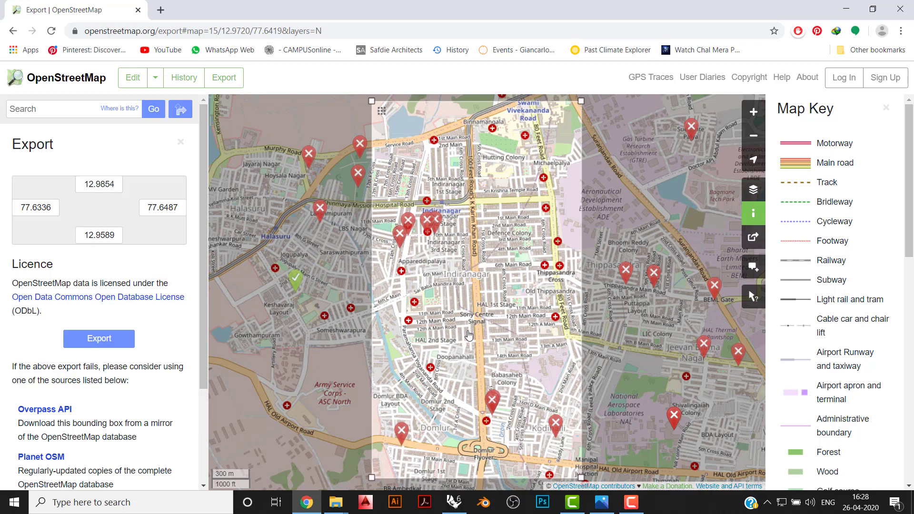
- Widen the export area westward to longitude 77.6234 and try to export it
scroll(469, 335, "up", 1)
scroll(469, 336, "up", 3)
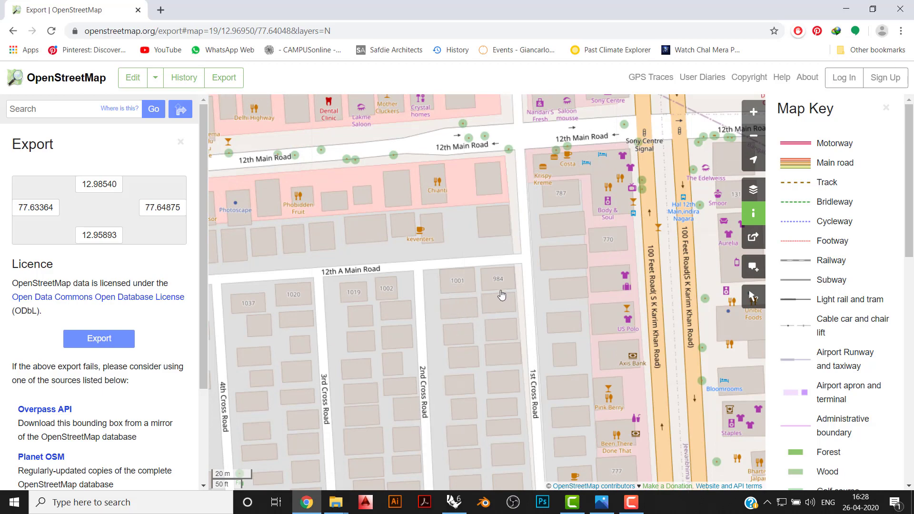
scroll(482, 295, "down", 1)
scroll(483, 295, "down", 3)
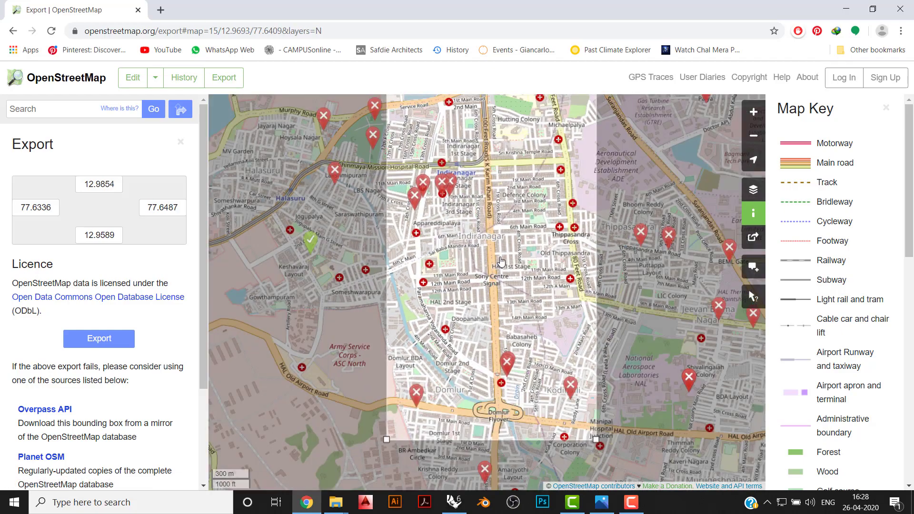
left_click_drag(502, 257, 508, 294)
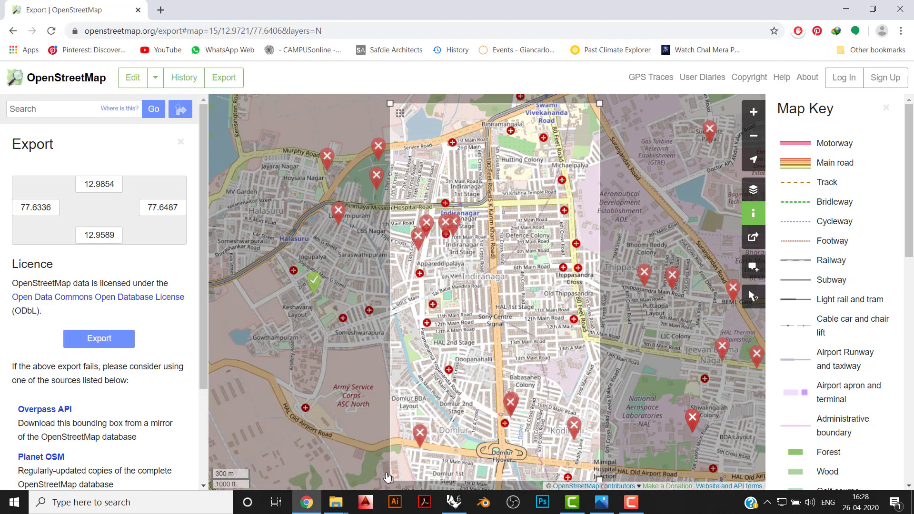
left_click_drag(388, 478, 244, 477)
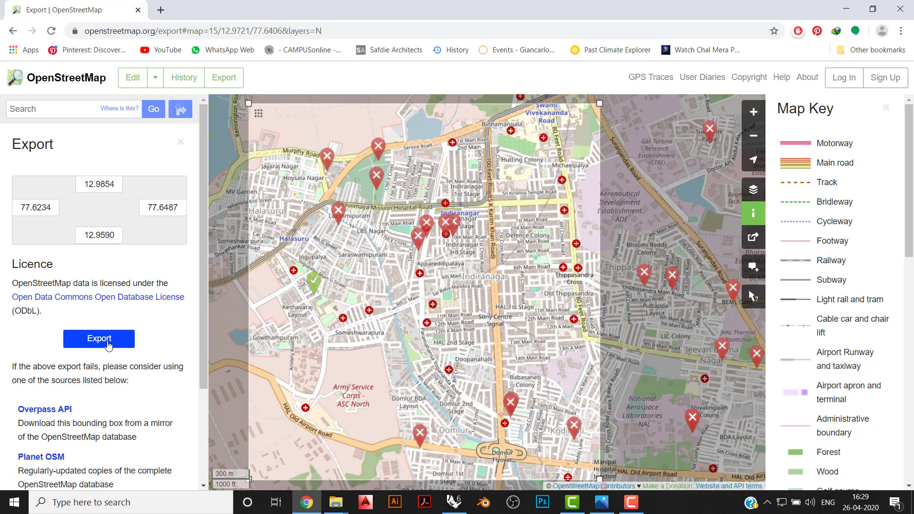
left_click(109, 344)
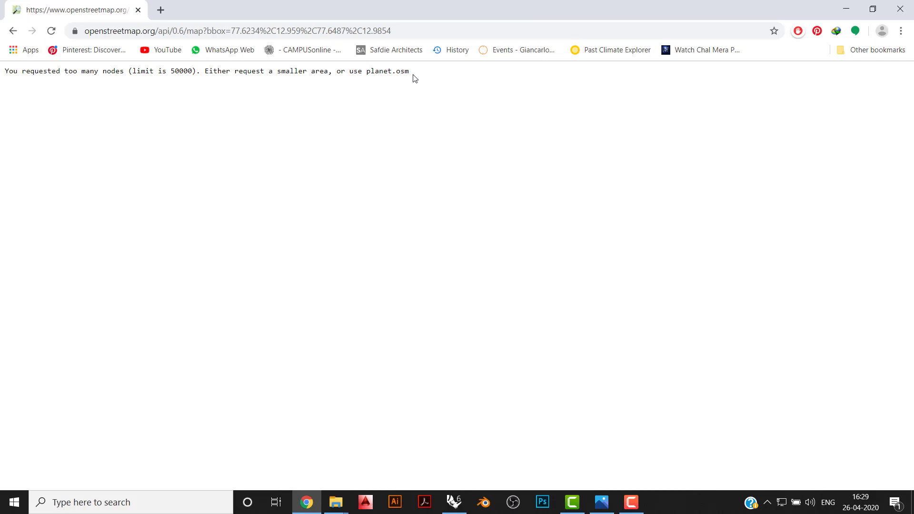
- Return to the export page, try exporting the whole default map extent, and go back to the export page
left_click(13, 31)
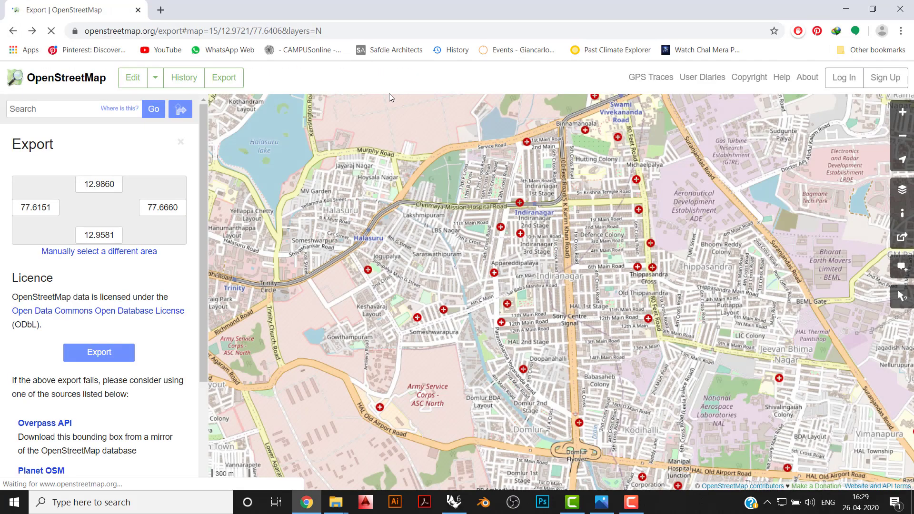
left_click(98, 353)
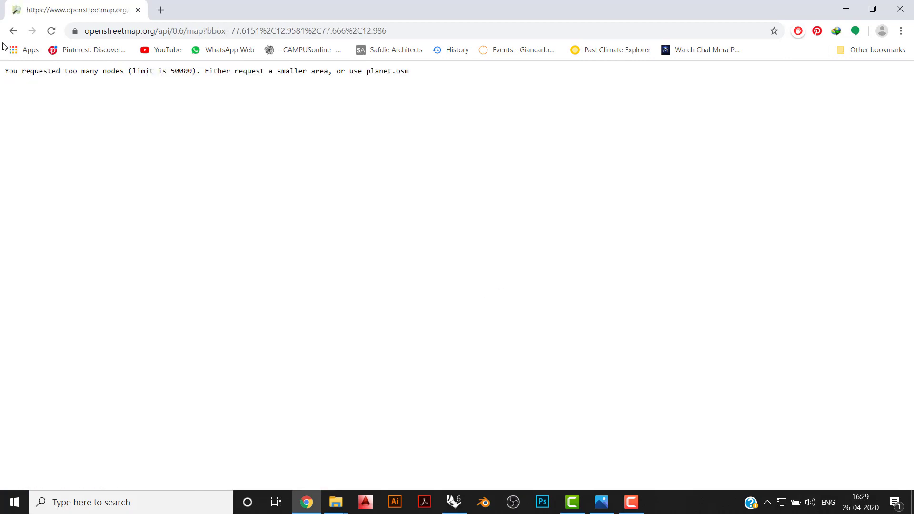
left_click(12, 31)
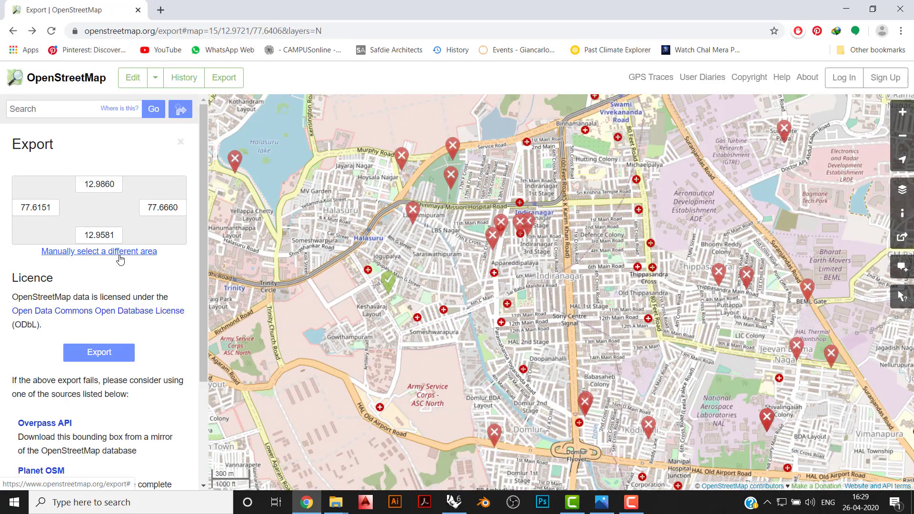
- Manually select a smaller export area around Indiranagar, longitude 77.6356 to 77.6472 and latitude 12.9594 to 12.9852
left_click(119, 255)
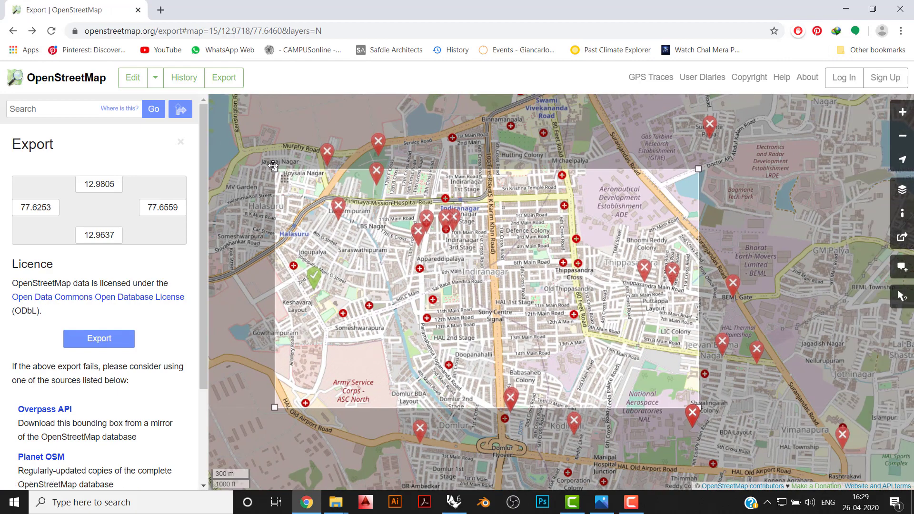
left_click_drag(272, 165, 422, 105)
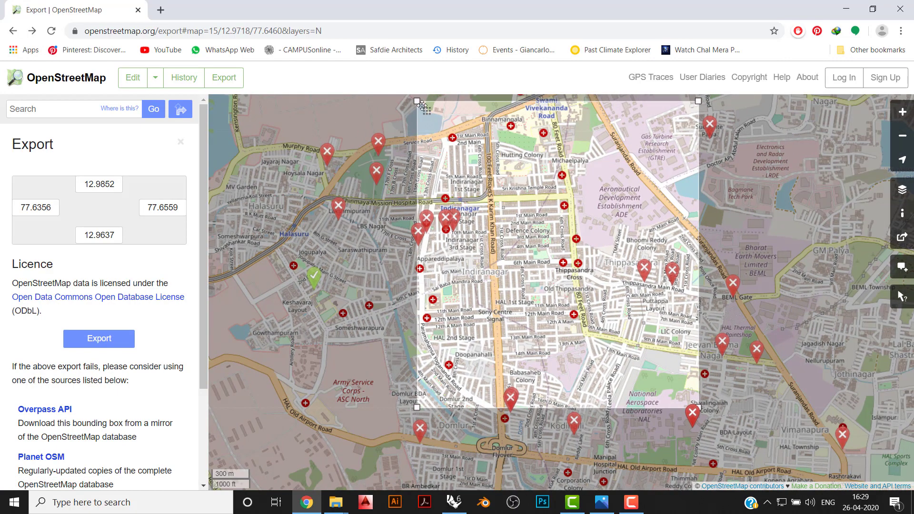
left_click_drag(699, 419, 637, 410)
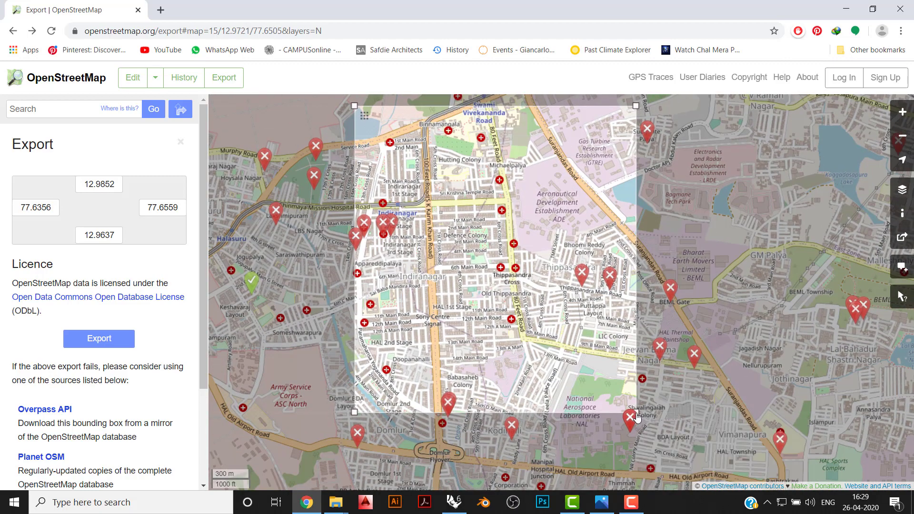
left_click_drag(636, 413, 515, 472)
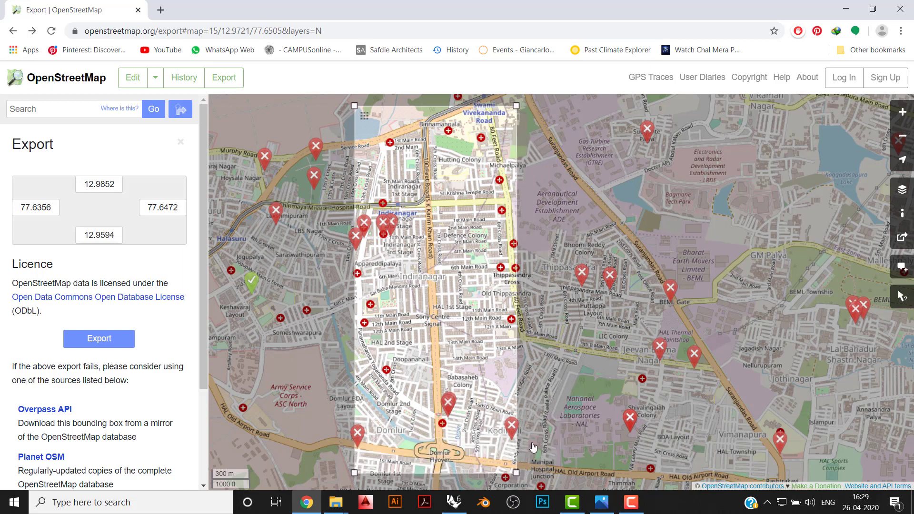
- Export the selected area and save the OSM file as 1 inside a new folder on the Desktop
left_click(92, 343)
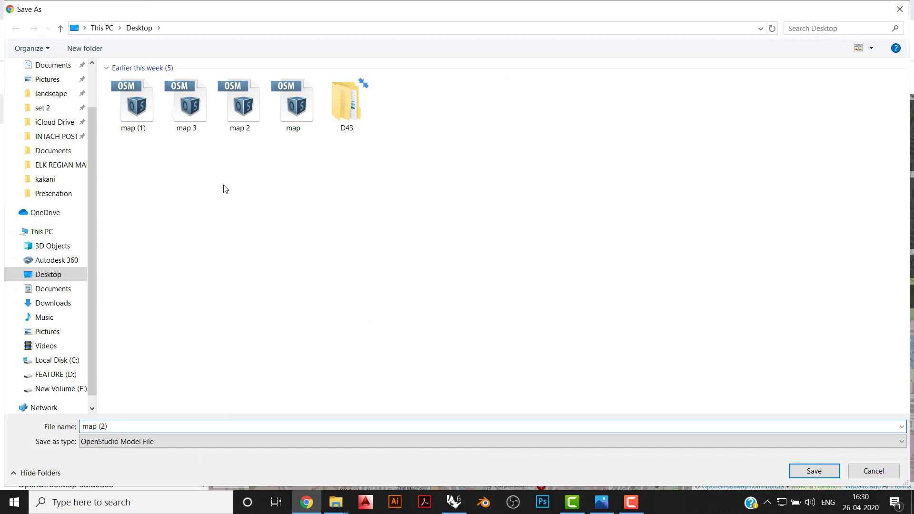
right_click_drag(222, 185, 291, 323)
left_click(346, 300)
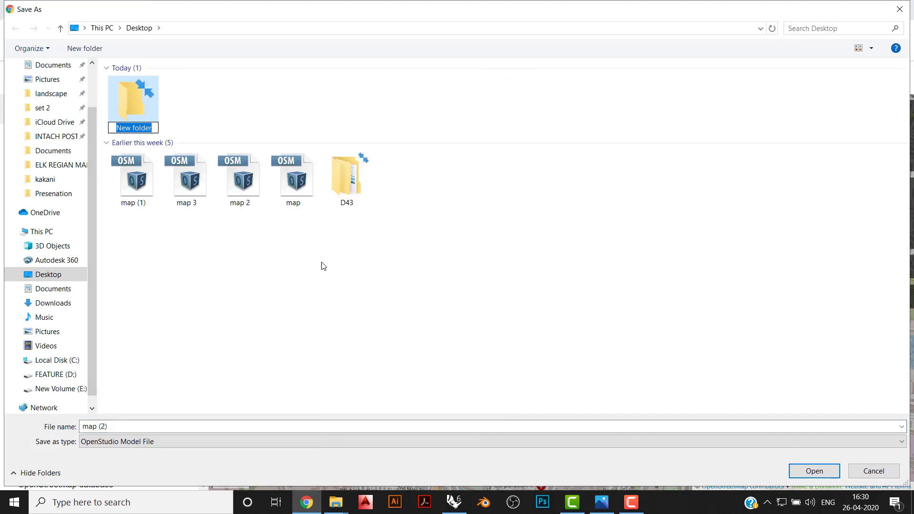
left_click(221, 83)
double_click(143, 99)
left_click(191, 424)
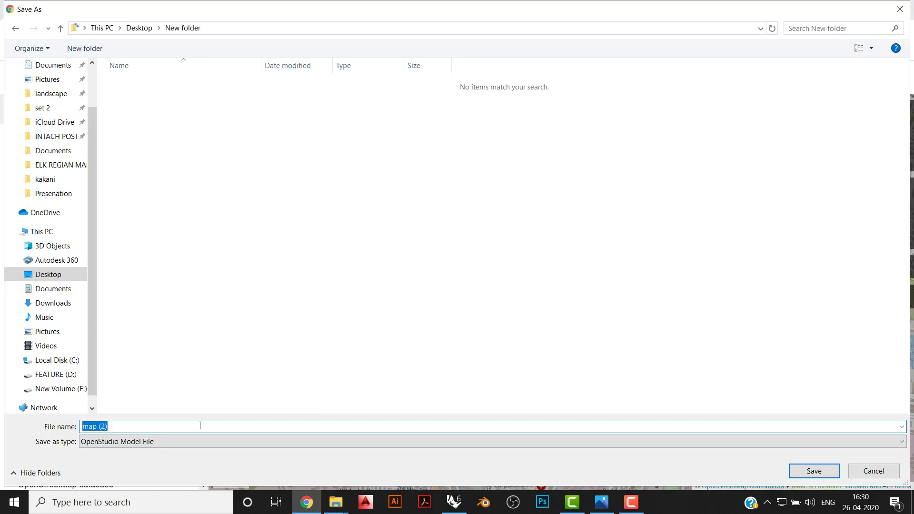
type("1")
key("Return")
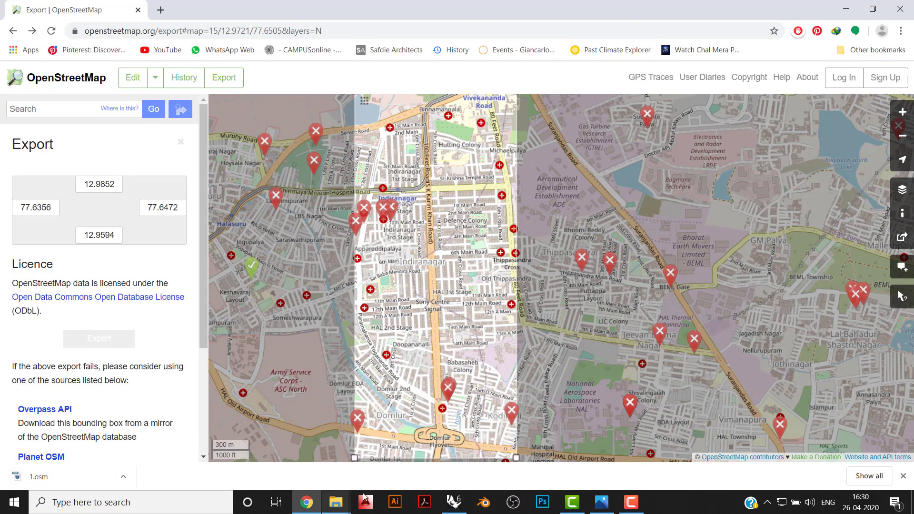
- Switch to Rhino with Grasshopper, disable all components of the existing Elk definition and make room on an empty canvas area
left_click(454, 502)
scroll(753, 198, "down", 3)
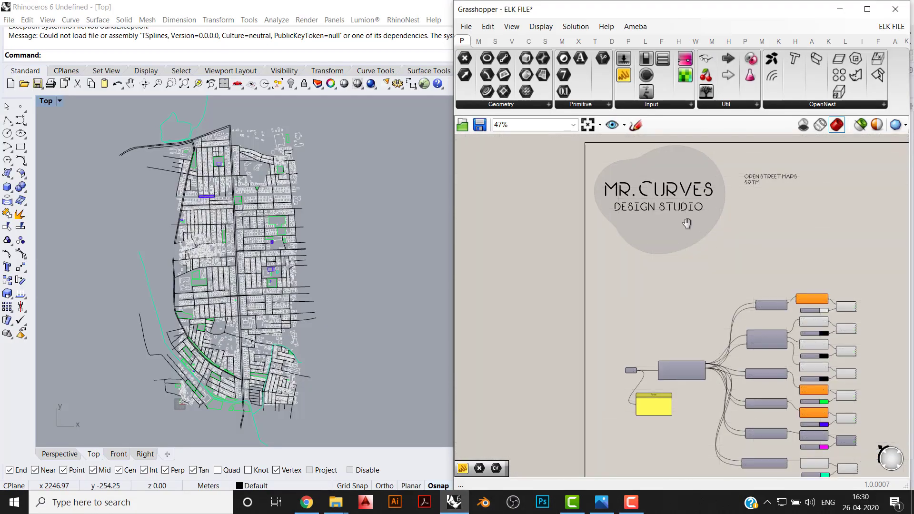
scroll(552, 250, "up", 2)
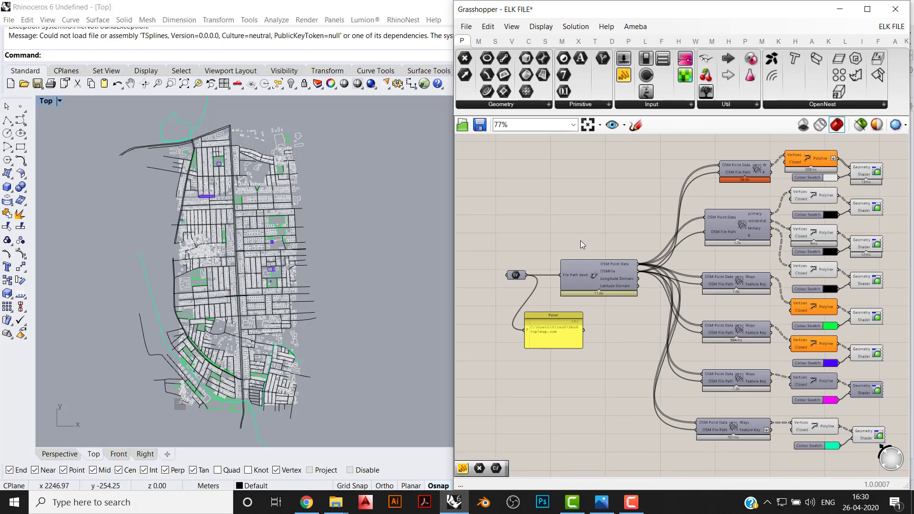
scroll(616, 213, "down", 4)
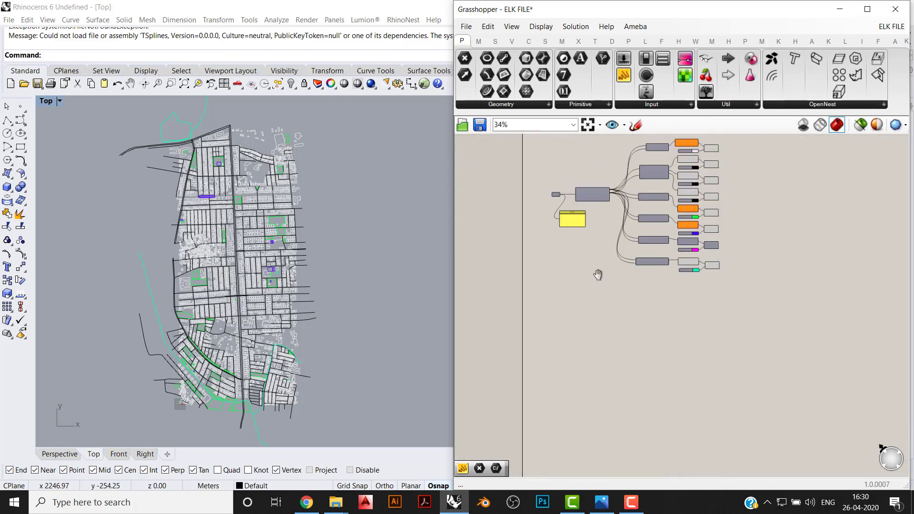
left_click_drag(776, 163, 519, 388)
middle_click(696, 214)
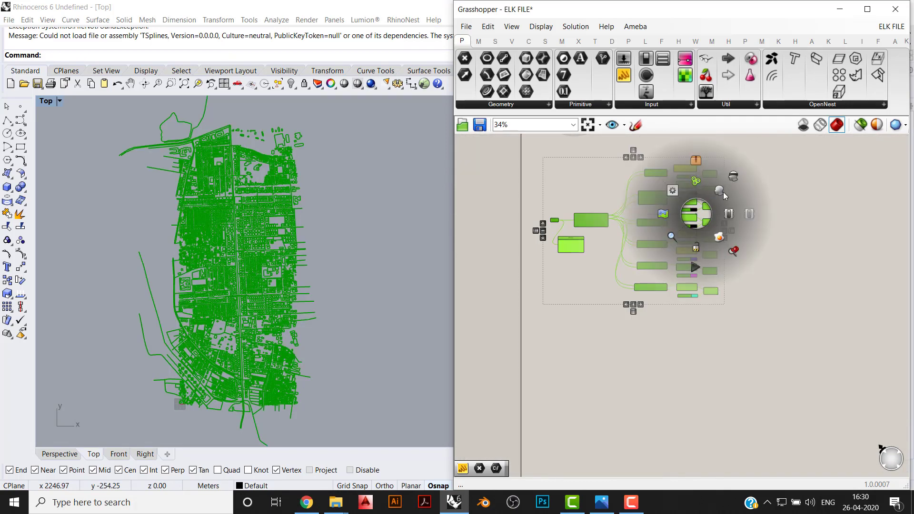
left_click(722, 191)
left_click(630, 383)
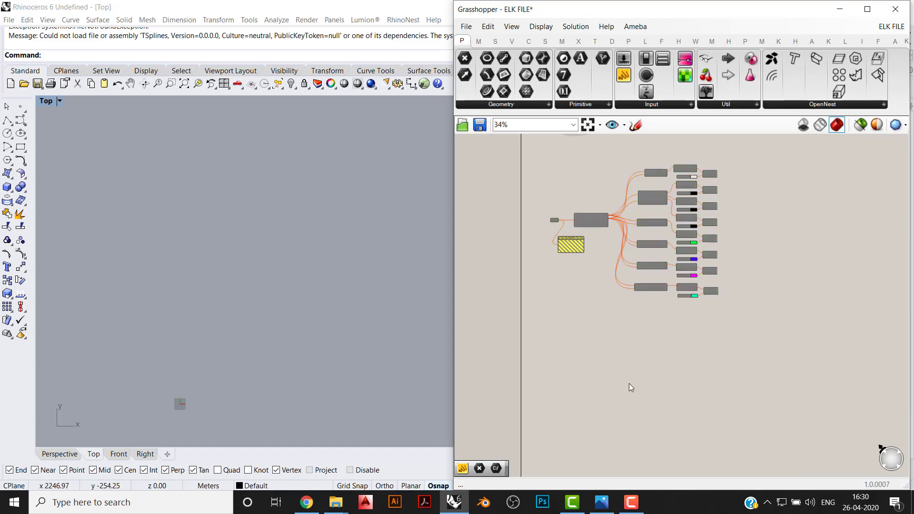
right_click_drag(629, 383, 572, 182)
scroll(579, 181, "up", 3)
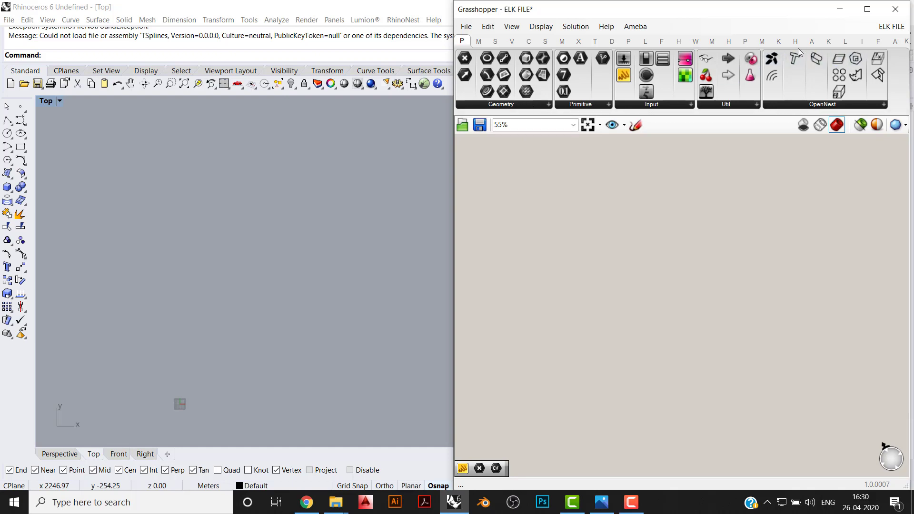
- Maximize the Grasshopper window and place an Elk2 Location component on the empty canvas
left_click(867, 9)
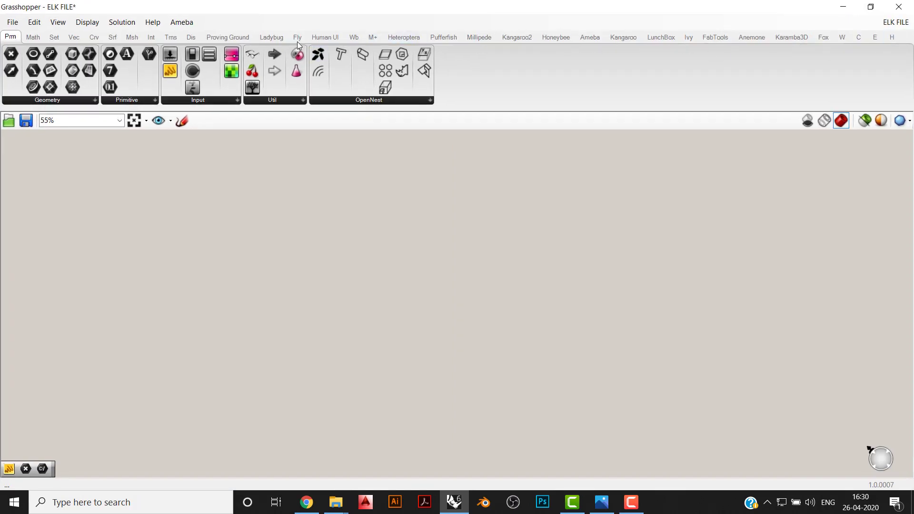
left_click(875, 38)
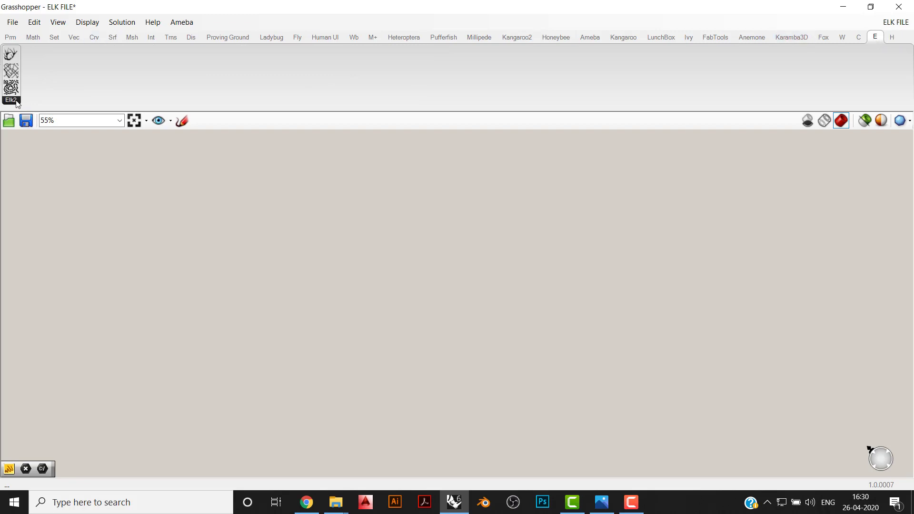
left_click(16, 101)
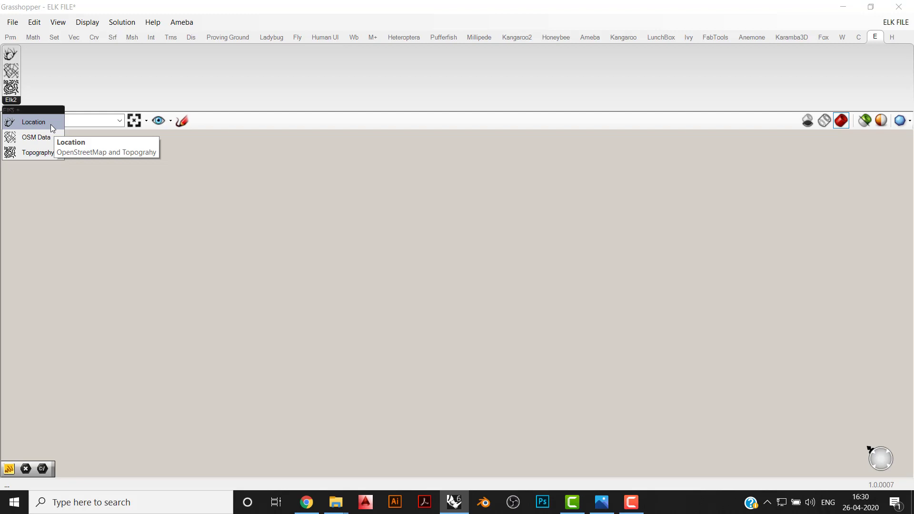
left_click_drag(50, 124, 80, 225)
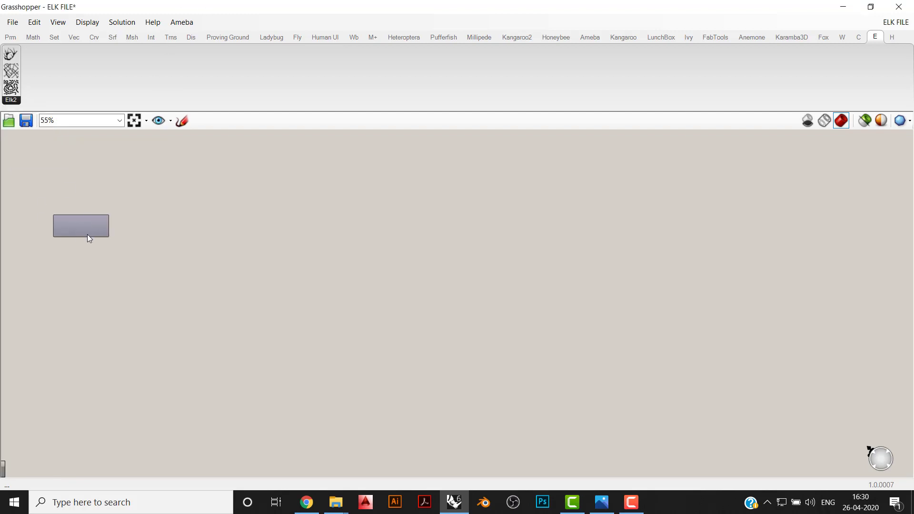
right_click_drag(87, 234, 432, 267)
scroll(432, 267, "up", 3)
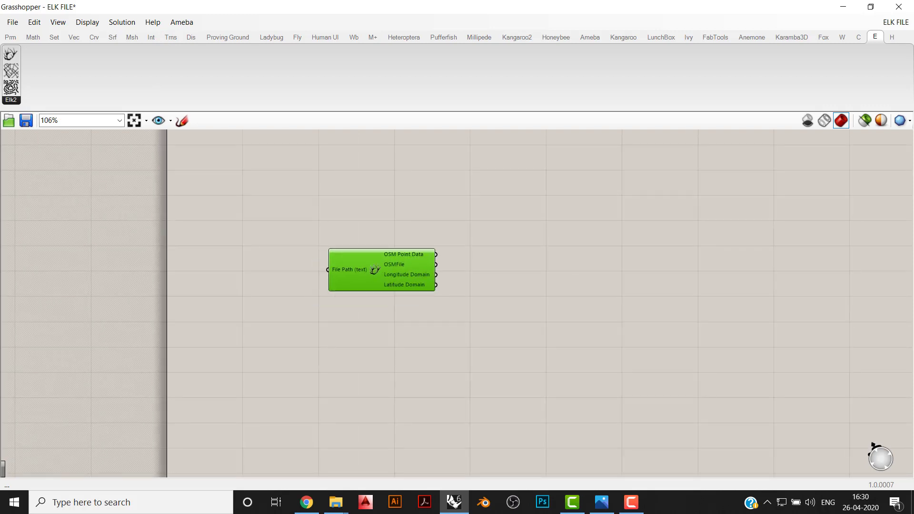
- Add the Elk2 OSM Data and Topography components to the canvas below the Location component
left_click(12, 101)
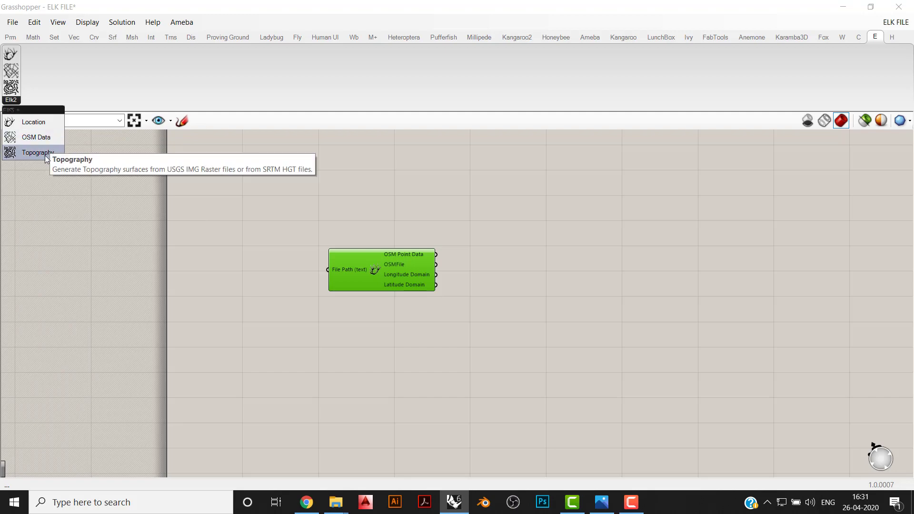
left_click_drag(46, 157, 372, 358)
left_click(11, 99)
left_click_drag(34, 154, 388, 410)
- Distribute the Location, OSM Data and Topography components evenly in a vertical stack and align their right edges
left_click_drag(410, 454, 353, 250)
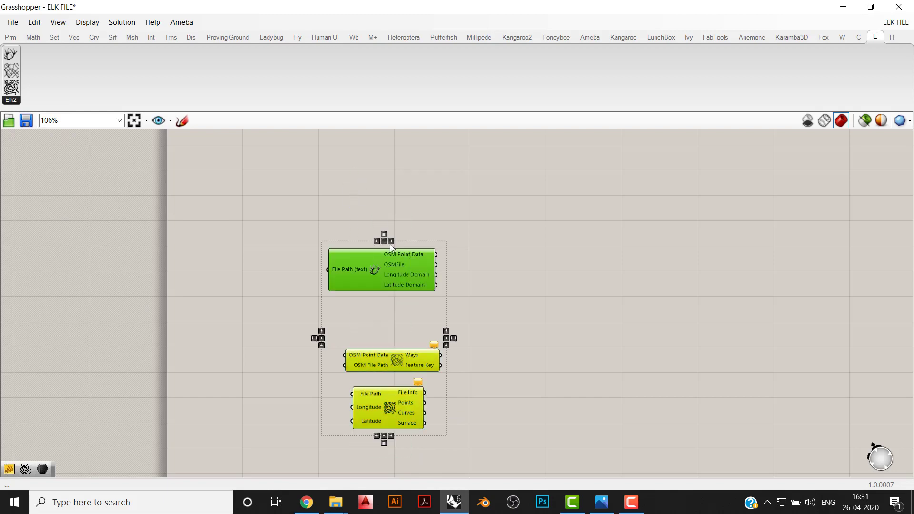
left_click(383, 241)
left_click(383, 235)
left_click(400, 361)
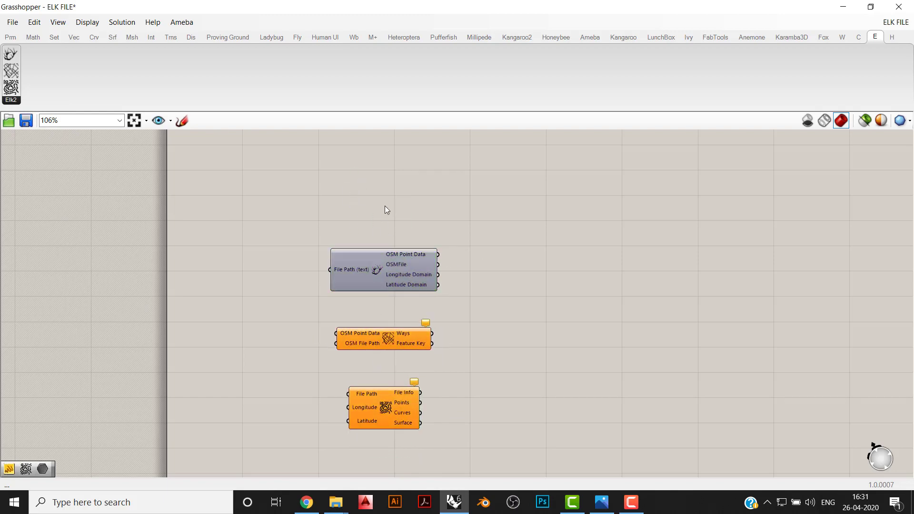
left_click_drag(387, 207, 358, 395)
left_click(391, 241)
- Move OSM Data and Topography off to the right of Location, and shift Location slightly upward
left_click_drag(469, 311, 568, 413)
left_click(549, 262)
scroll(339, 267, "up", 5)
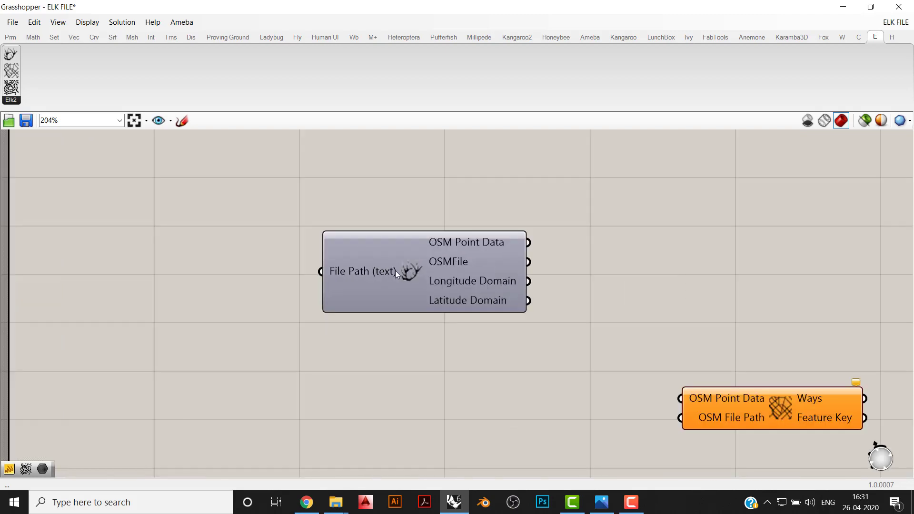
left_click(411, 272)
left_click_drag(395, 270, 403, 229)
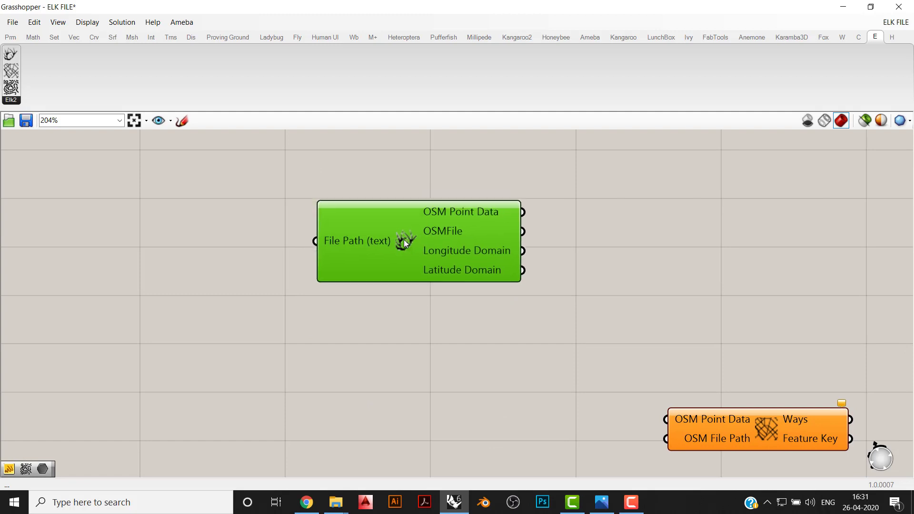
left_click(409, 344)
- Add a File Path parameter to the canvas to the left of the Location component
left_click(10, 37)
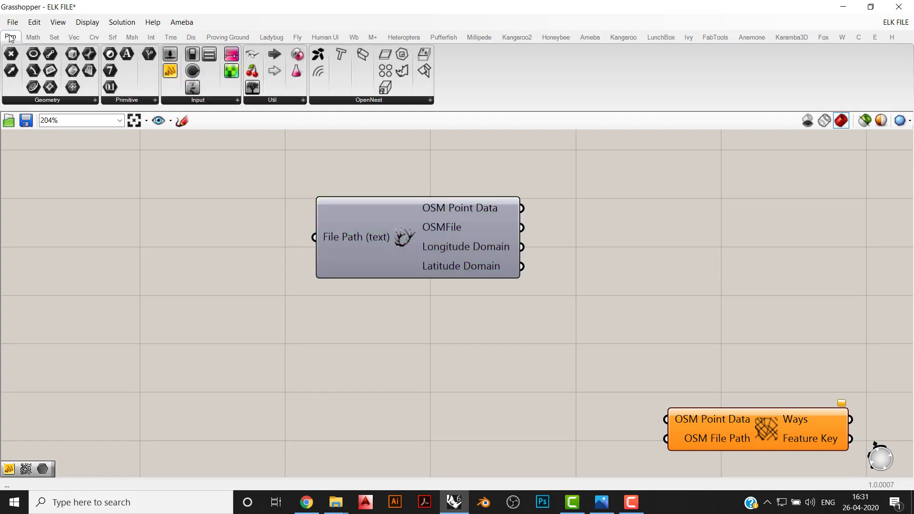
left_click(84, 101)
left_click(140, 107)
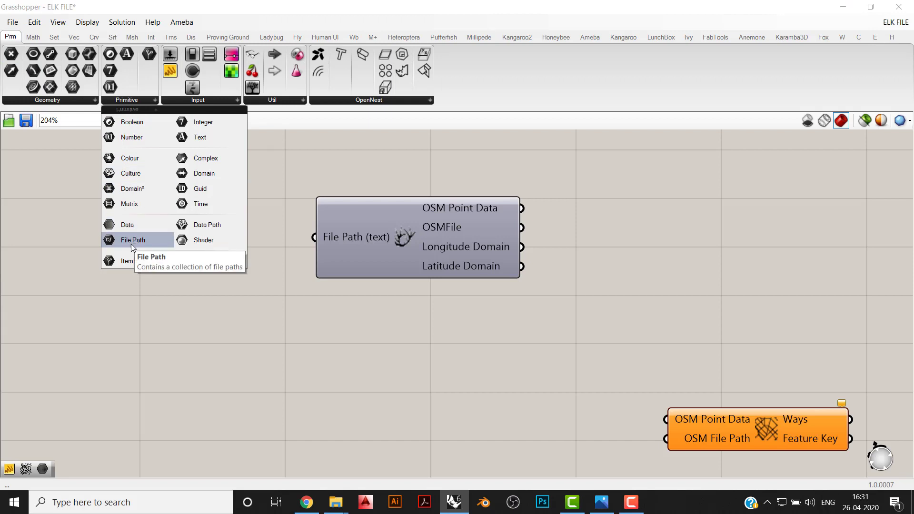
left_click_drag(130, 244, 183, 231)
scroll(386, 394, "down", 2)
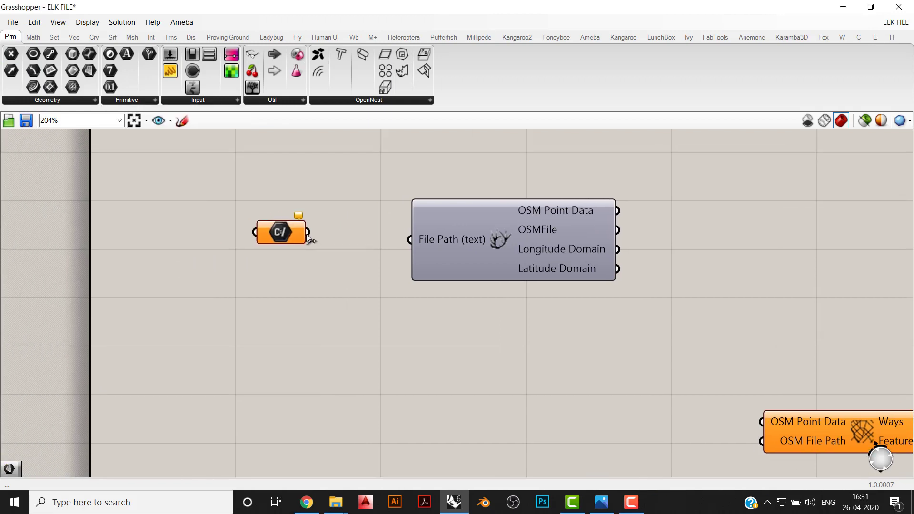
- Set the File Path parameter to file 1 in the Desktop's New folder and connect it to Location's File Path input
scroll(253, 280, "up", 1)
left_click(252, 279)
right_click(255, 279)
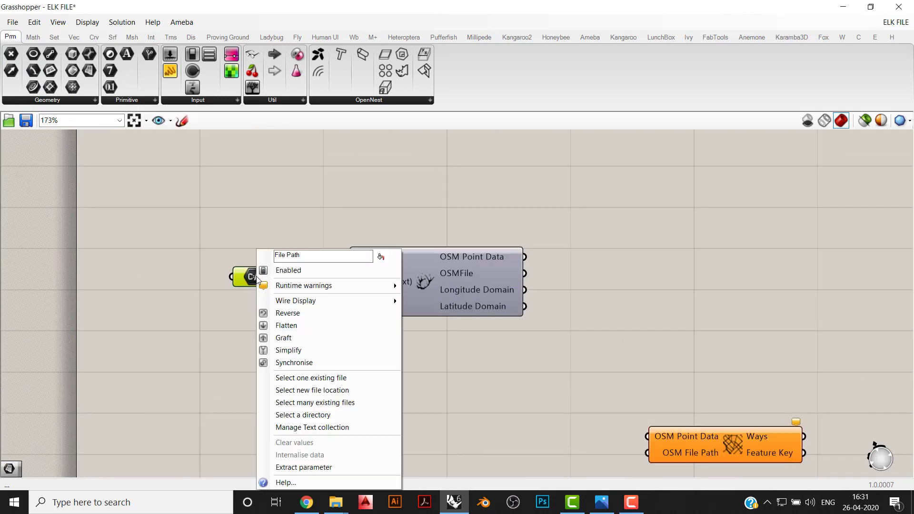
left_click(300, 379)
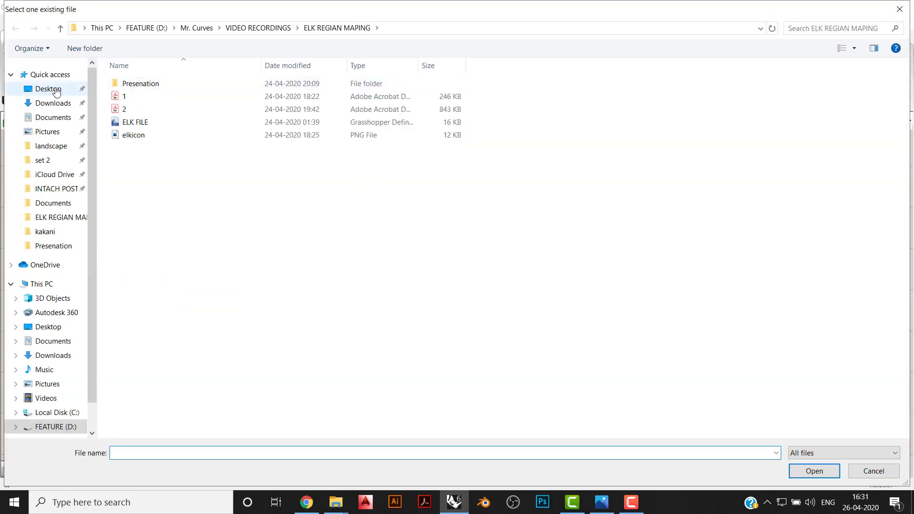
left_click(56, 91)
double_click(145, 112)
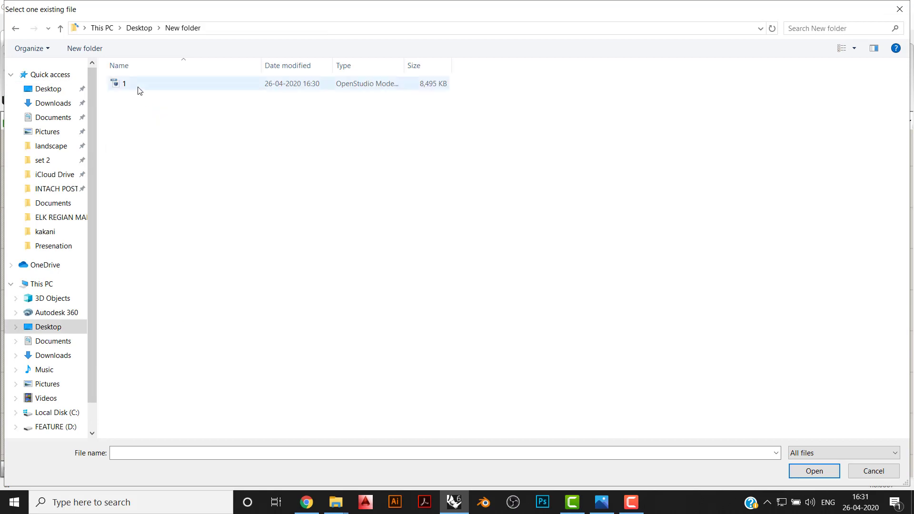
double_click(138, 87)
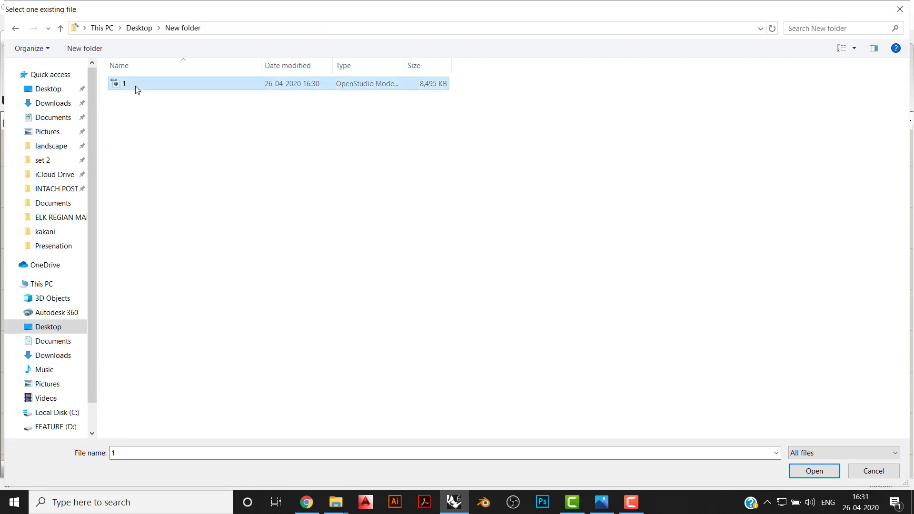
left_click(152, 102)
double_click(152, 87)
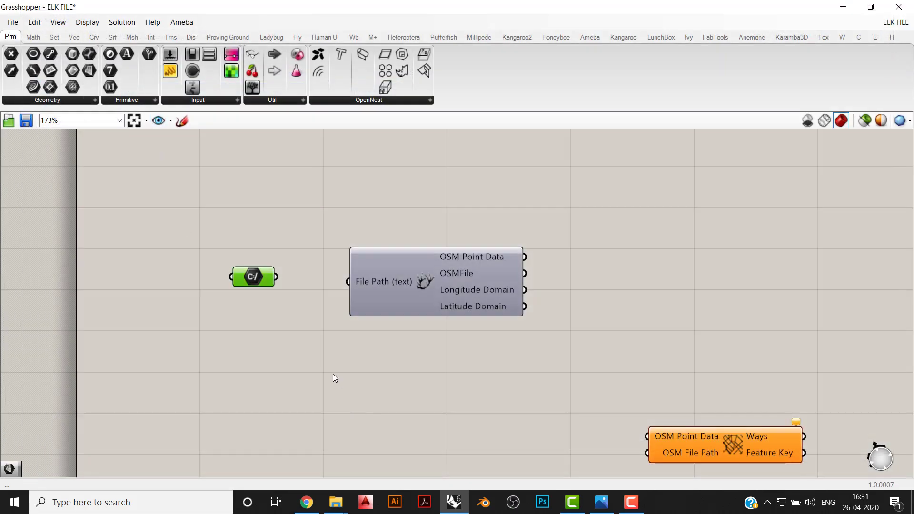
left_click_drag(275, 279, 338, 285)
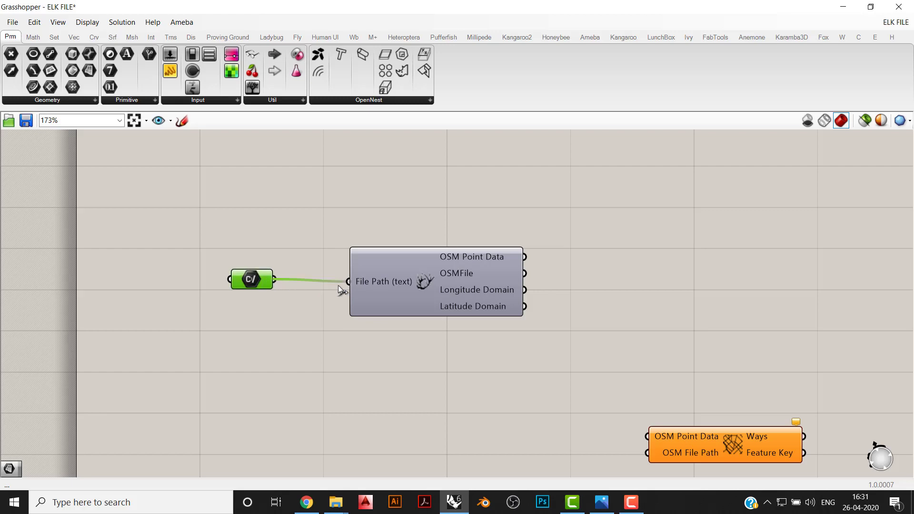
- Place a panel beside the Location component and connect it to the OSM Point Data output
scroll(649, 331, "down", 2)
right_click_drag(649, 331, 470, 278)
scroll(471, 278, "down", 1)
left_click_drag(552, 314, 489, 466)
left_click(484, 315)
left_click(169, 74)
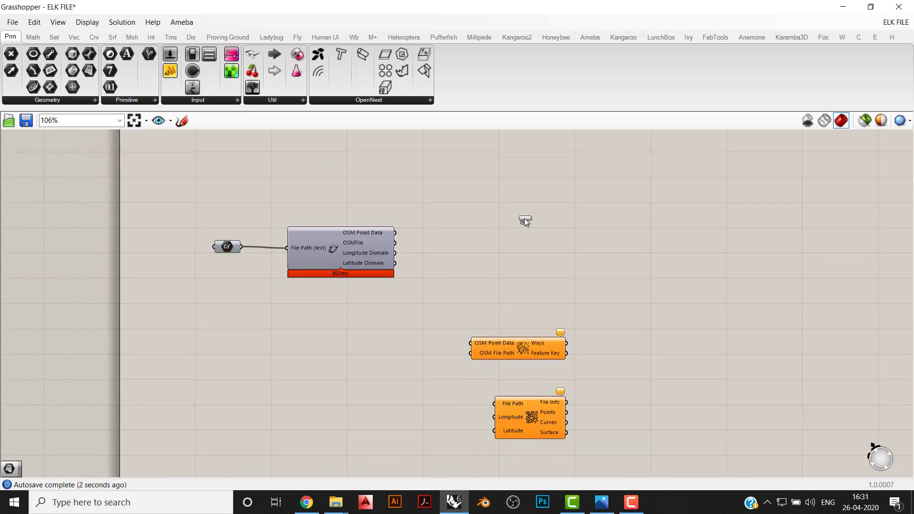
left_click(492, 234)
scroll(417, 215, "up", 2)
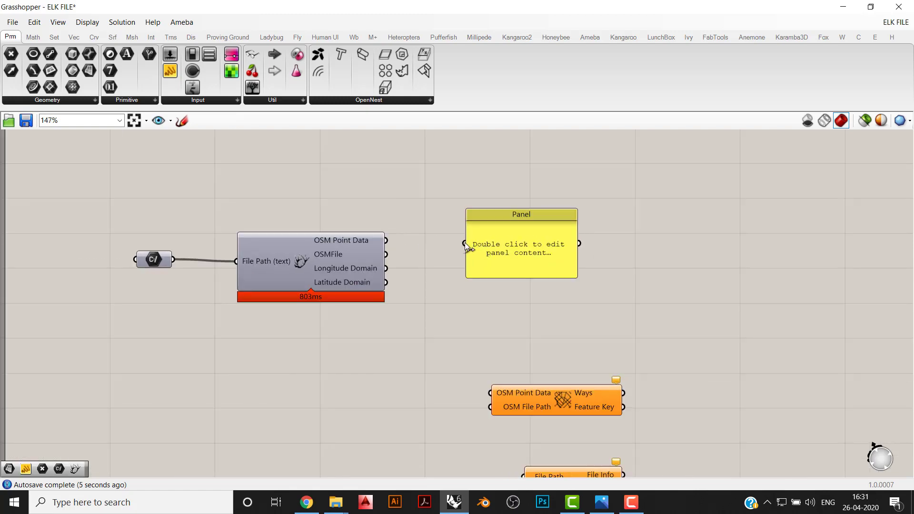
left_click_drag(464, 243, 386, 241)
scroll(483, 261, "down", 1)
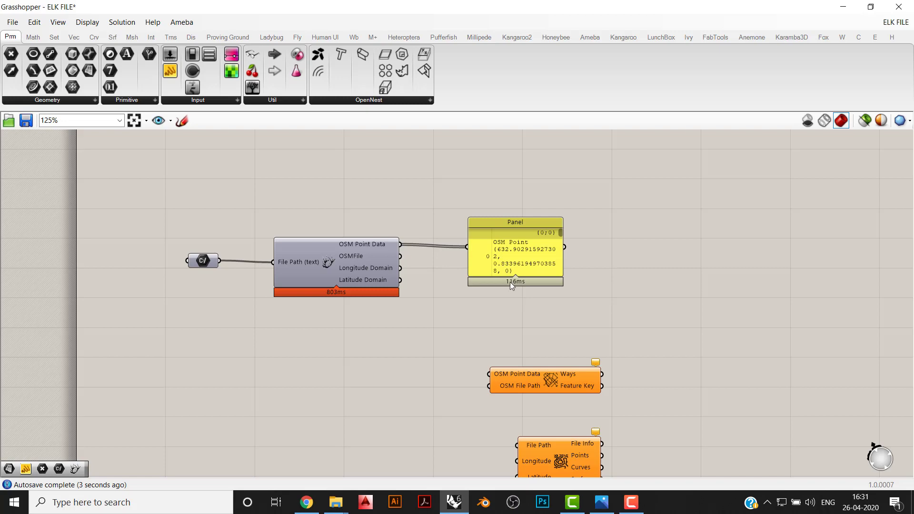
- Enlarge the panel to examine the list of OSM points, and delete the panel
mouse_move(387, 246)
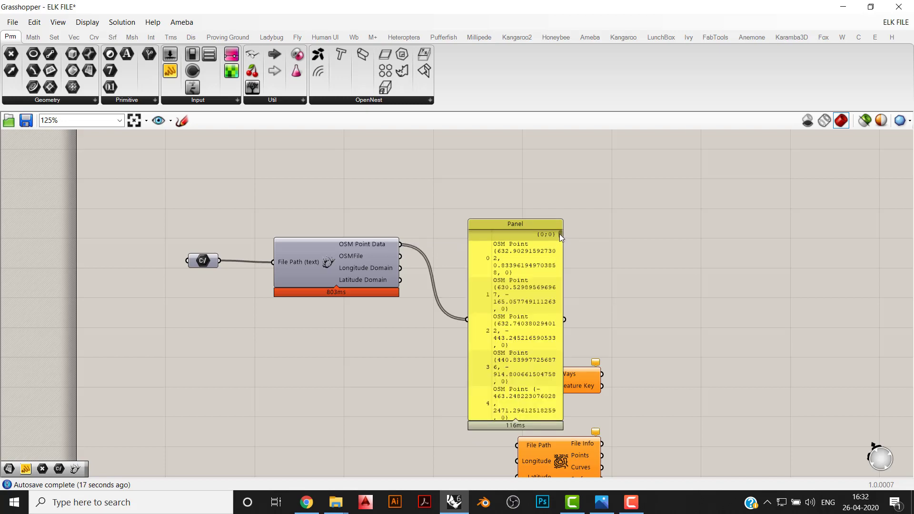
scroll(563, 269, "down", 10)
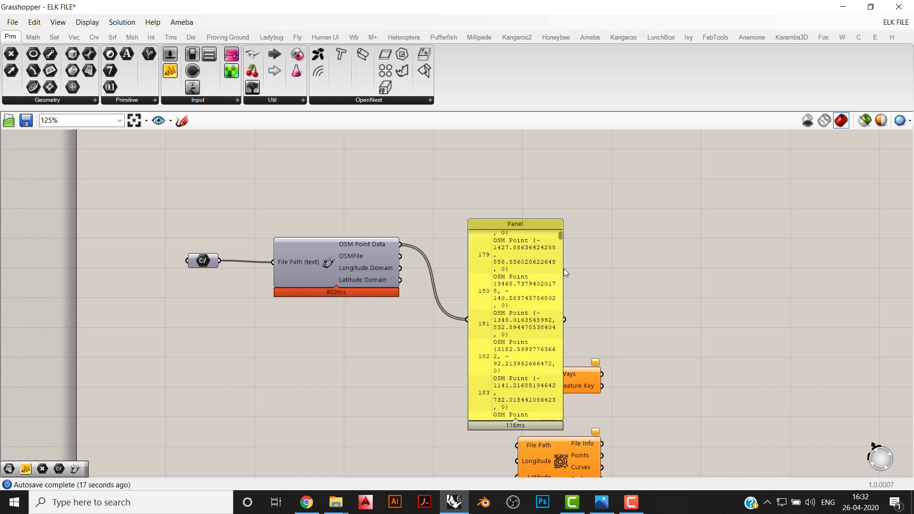
scroll(564, 268, "down", 10)
left_click_drag(590, 273, 531, 304)
key("Delete")
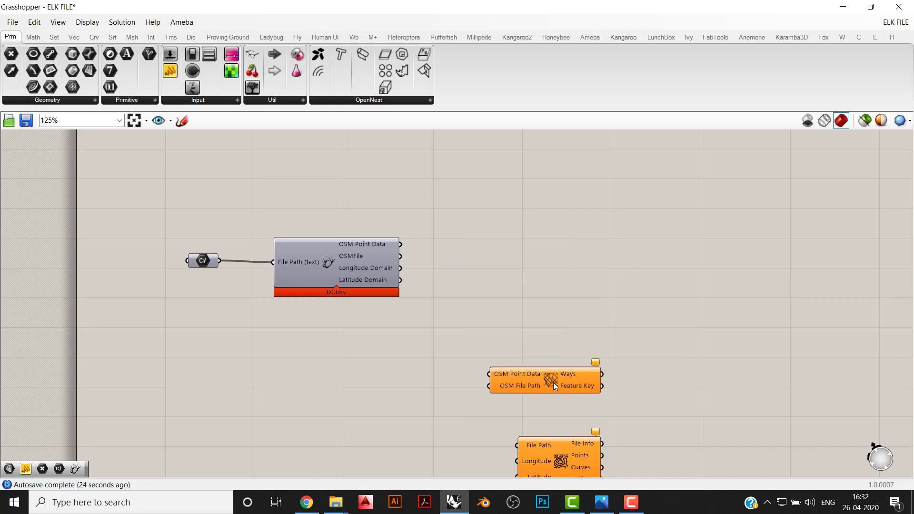
- Move the OSM Data component up so it sits level with the Location component
left_click_drag(538, 381, 535, 261)
left_click(521, 329)
right_click_drag(455, 283, 429, 307)
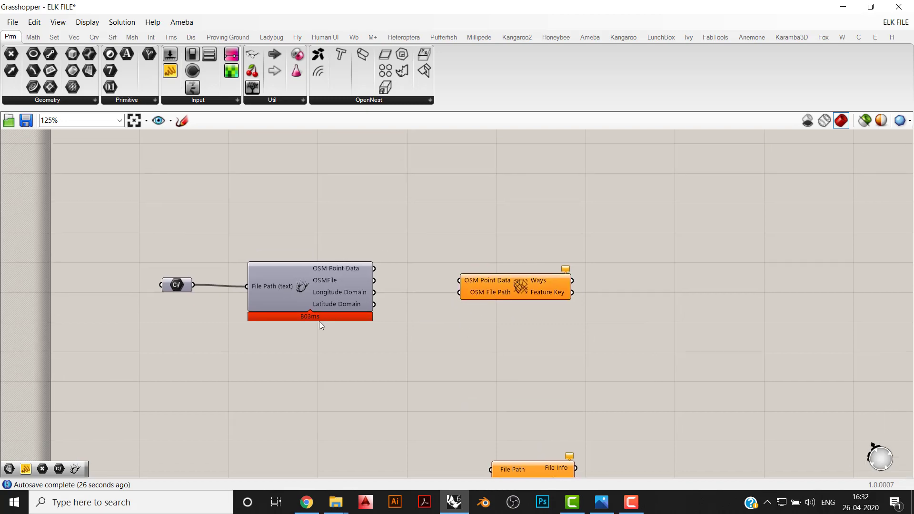
- Add two panels below Location and connect one to its Longitude Domain output and the other to its Latitude Domain output
right_click_drag(344, 292, 315, 254)
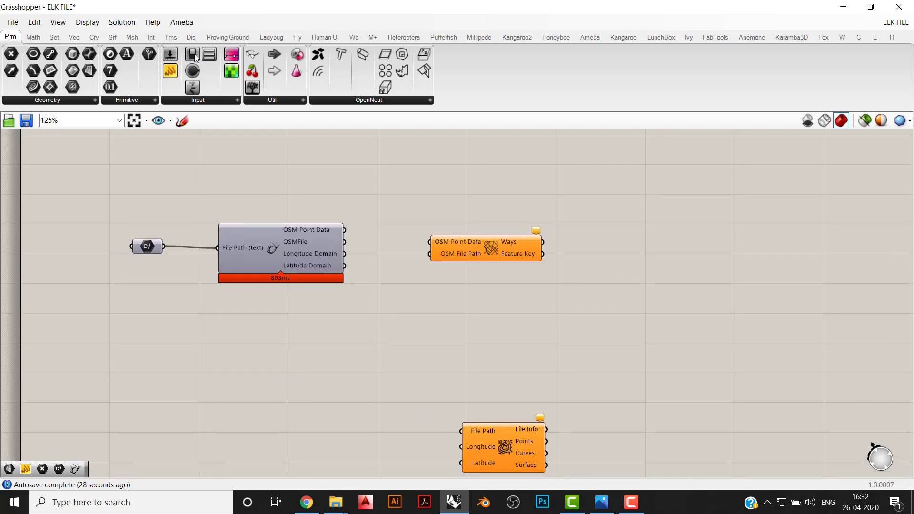
left_click(390, 310)
scroll(346, 256, "up", 2)
left_click_drag(344, 254, 346, 336)
left_click_drag(407, 338, 403, 438)
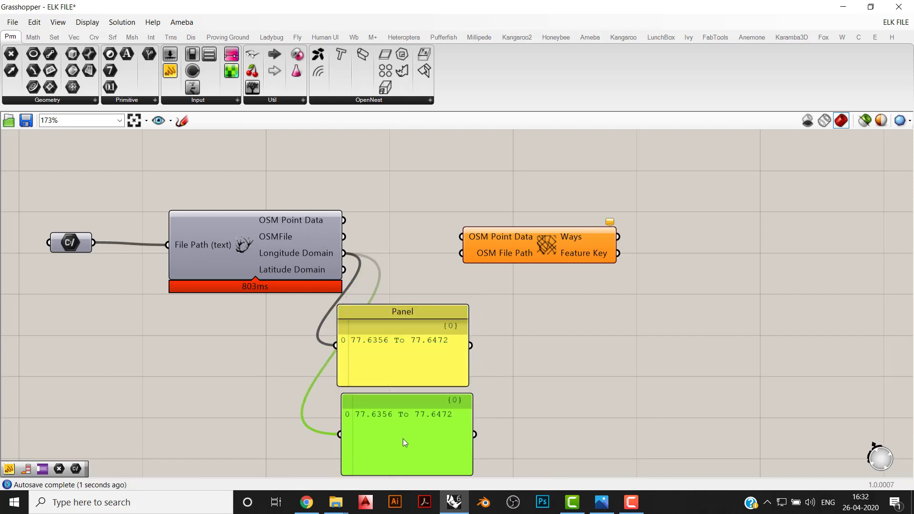
left_click_drag(343, 270, 339, 434)
left_click(285, 457)
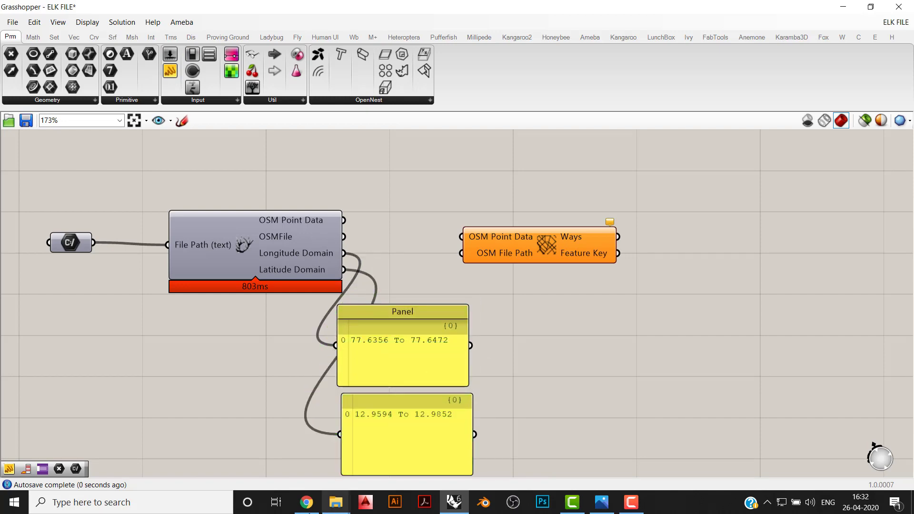
- Switch to the OpenStreetMap export page, compare its bounding coordinates with the panels' domains, and return to Grasshopper
left_click(306, 502)
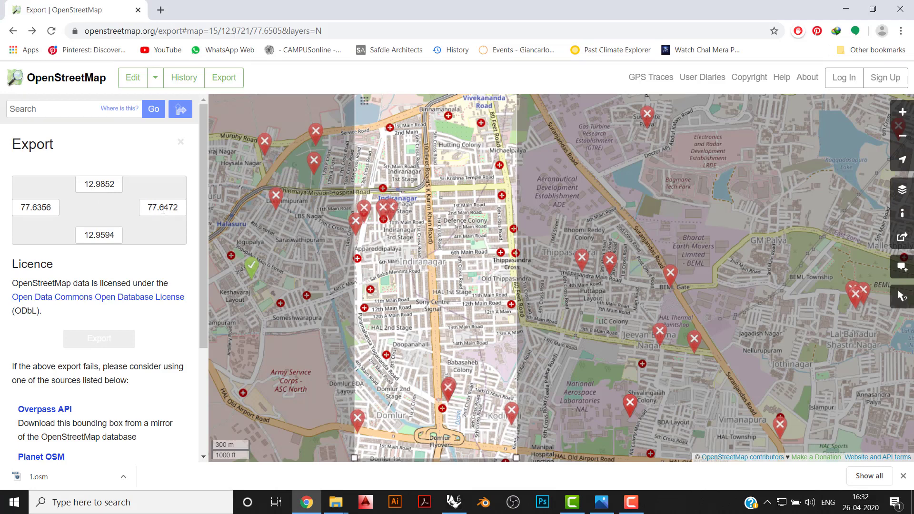
left_click(305, 502)
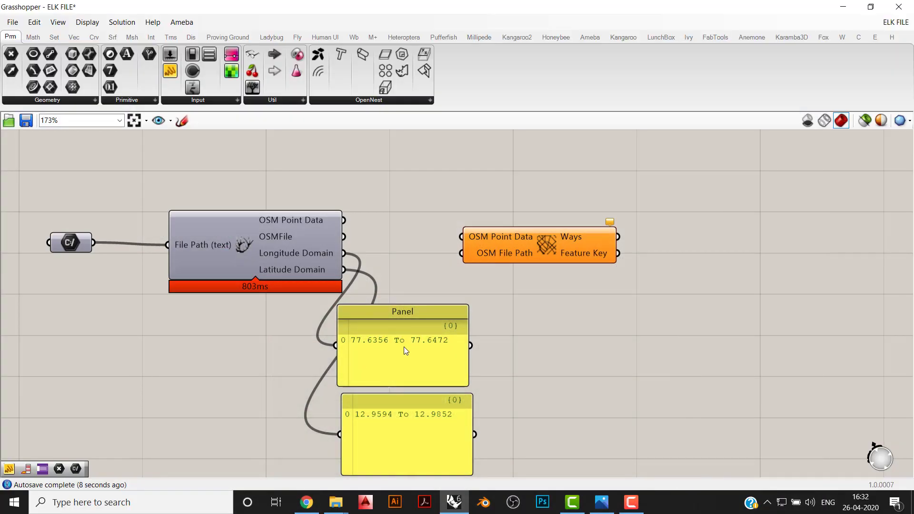
left_click_drag(394, 344, 401, 345)
left_click(496, 380)
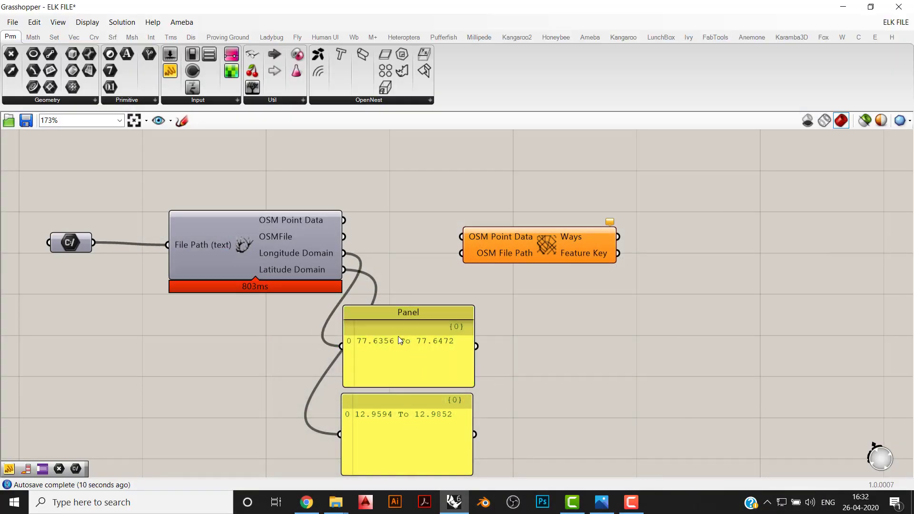
- Move both domain panels directly beneath the Location component and shift OSM Data slightly further right
left_click_drag(481, 360, 418, 448)
left_click_drag(432, 362, 280, 362)
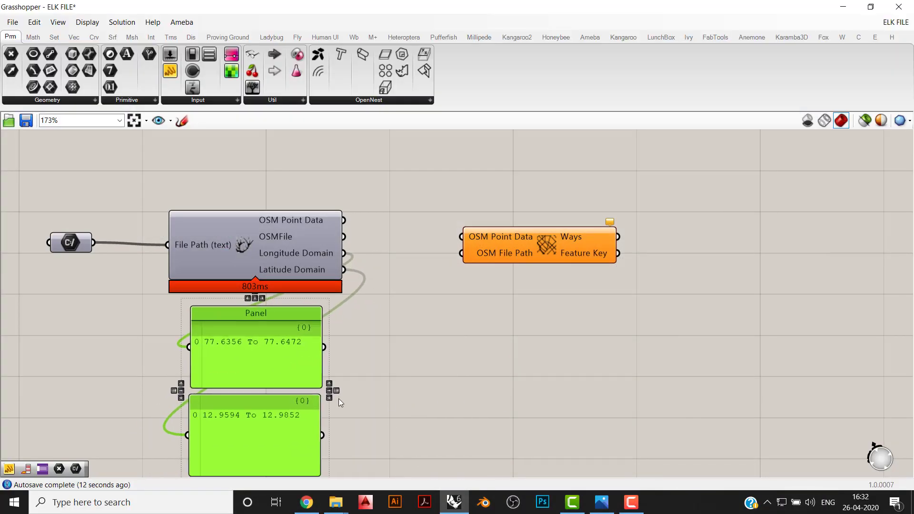
left_click(557, 272)
right_click_drag(556, 269, 557, 310)
left_click_drag(565, 287, 588, 288)
left_click(547, 349)
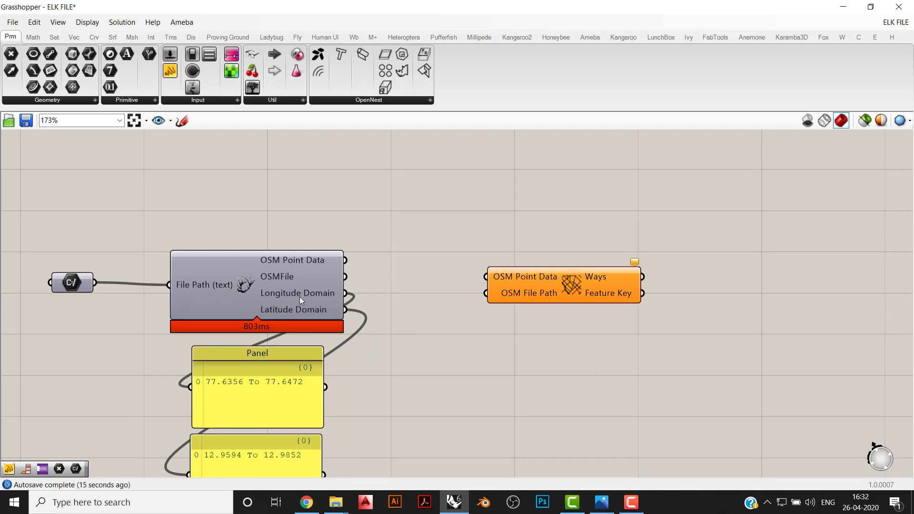
right_click_drag(326, 302, 307, 244)
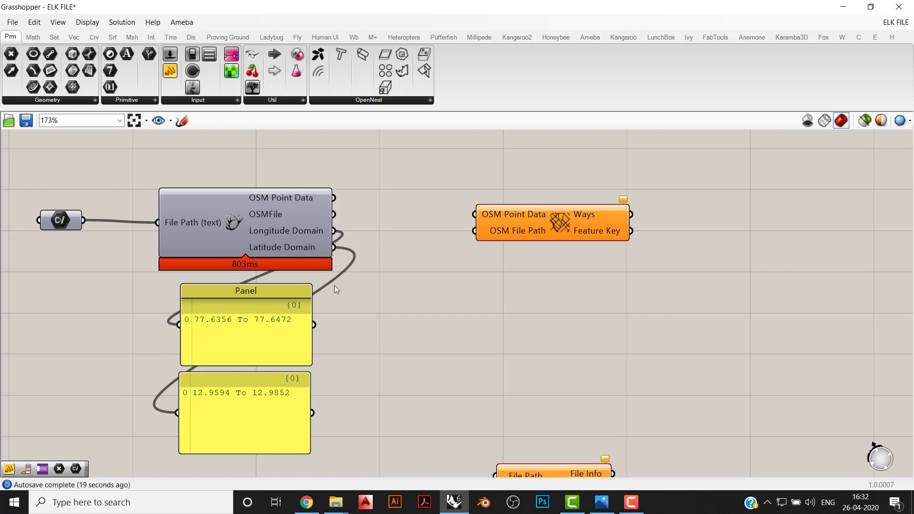
- Connect Location's OSM Point Data and OSMFile outputs to the OSM Point Data and OSM File Path inputs of OSM Data
right_click_drag(360, 237, 360, 272)
left_click_drag(532, 298, 543, 283)
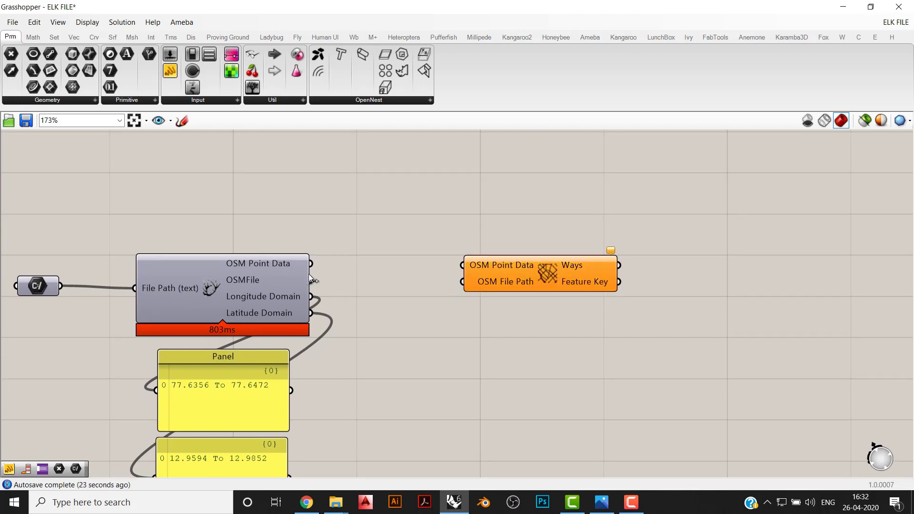
mouse_move(311, 263)
left_mouse_down()
mouse_move(414, 249)
mouse_move(439, 261)
mouse_move(404, 262)
mouse_move(414, 249)
mouse_move(463, 265)
mouse_move(457, 283)
mouse_move(312, 279)
left_mouse_up()
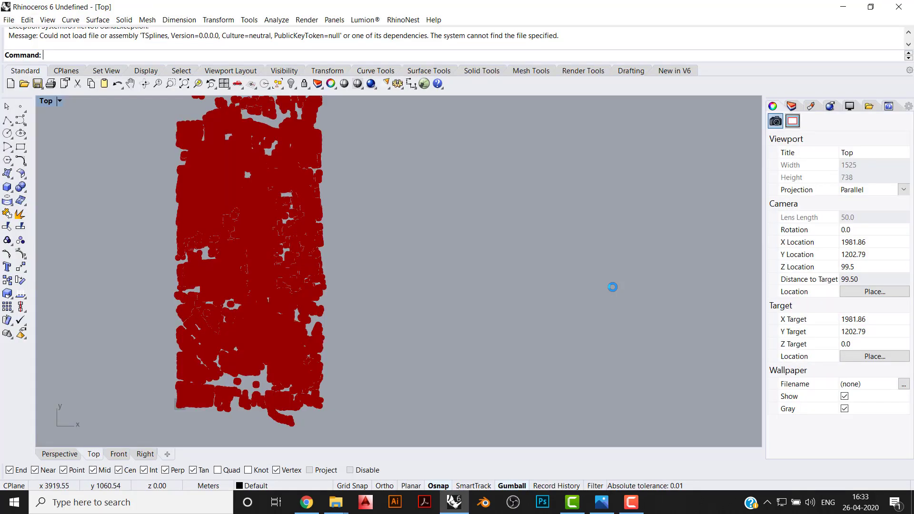
- Bring Grasshopper back and arrange it side by side with Rhino's Top viewport
scroll(516, 308, "down", 2)
left_click(454, 506)
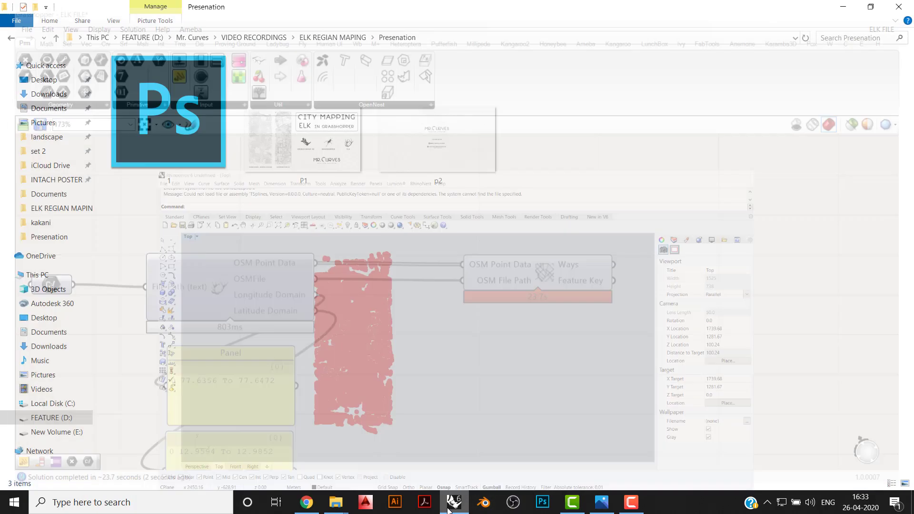
left_click(453, 506)
- Examine the generated building points in the Top viewport, up close and as a whole, alongside the OSM Data component
scroll(258, 293, "up", 4)
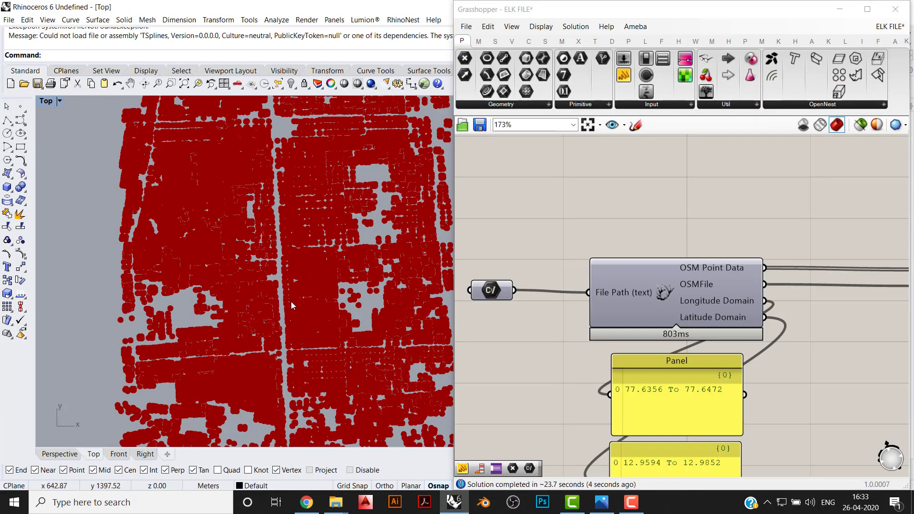
scroll(305, 295, "up", 3)
scroll(314, 287, "down", 5)
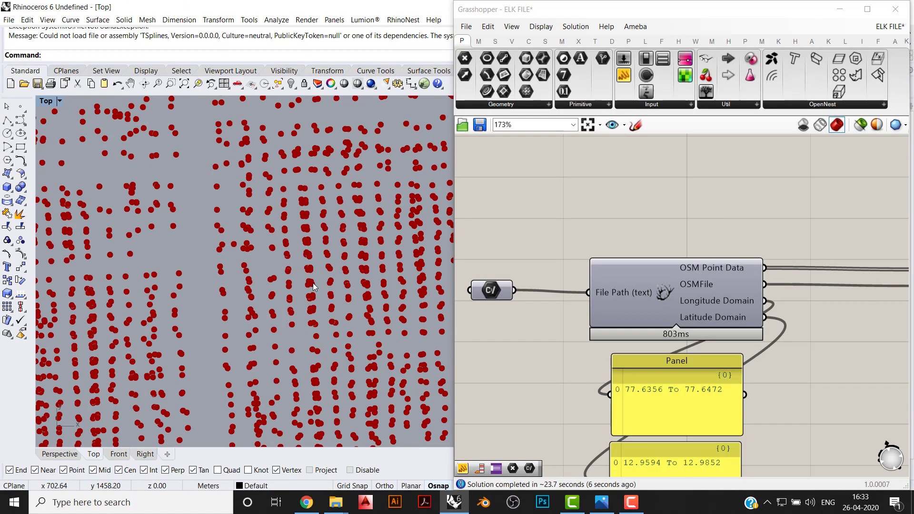
scroll(314, 287, "down", 6)
right_click_drag(293, 287, 243, 279)
right_click_drag(758, 354, 597, 357)
right_click_drag(785, 281, 639, 289)
right_click_drag(380, 302, 378, 294)
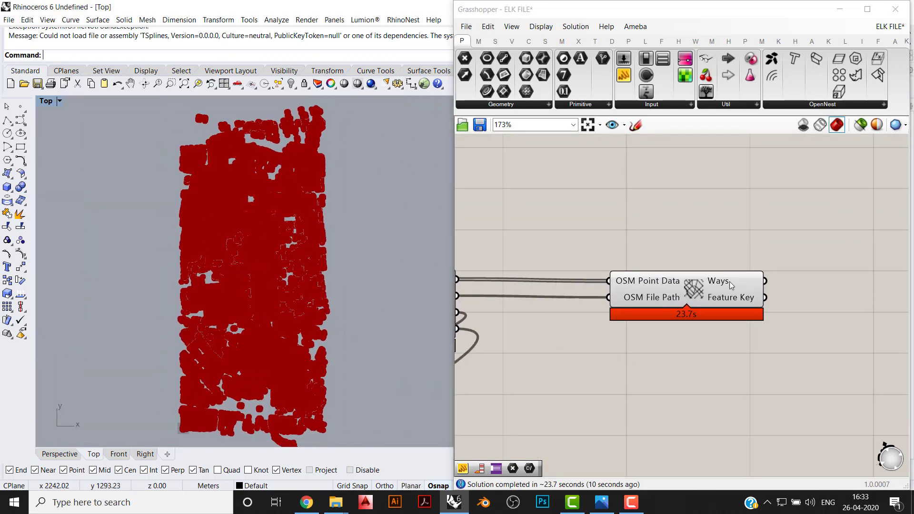
- Set the OSM Data component's feature type to highway and view the resulting road points in the Top viewport
right_click_drag(677, 277, 763, 231)
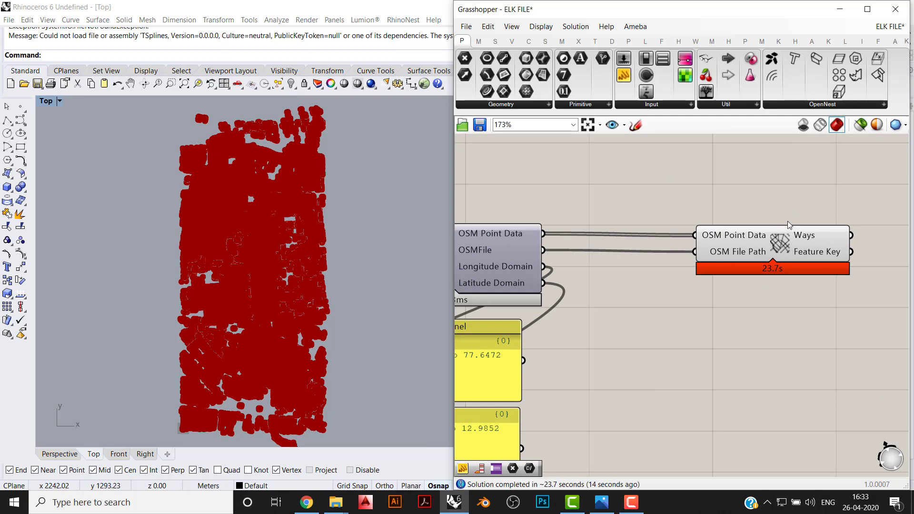
right_click(782, 242)
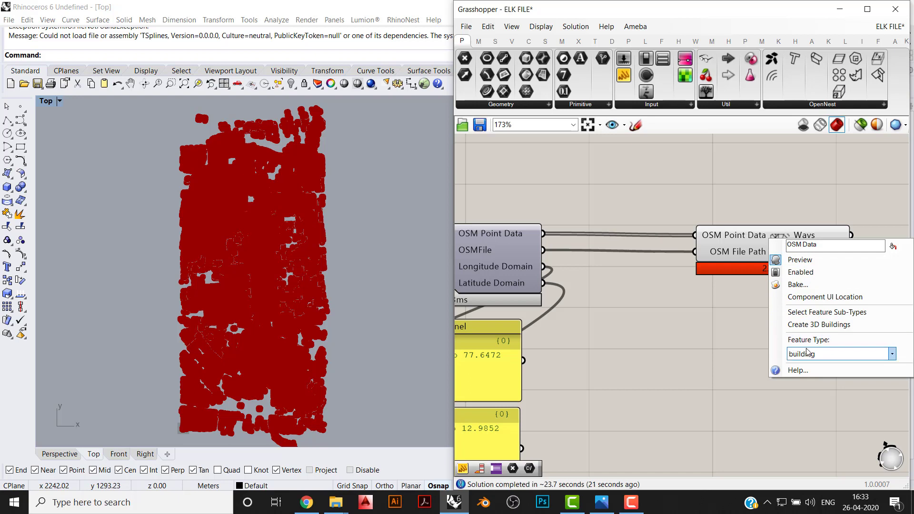
left_click(836, 355)
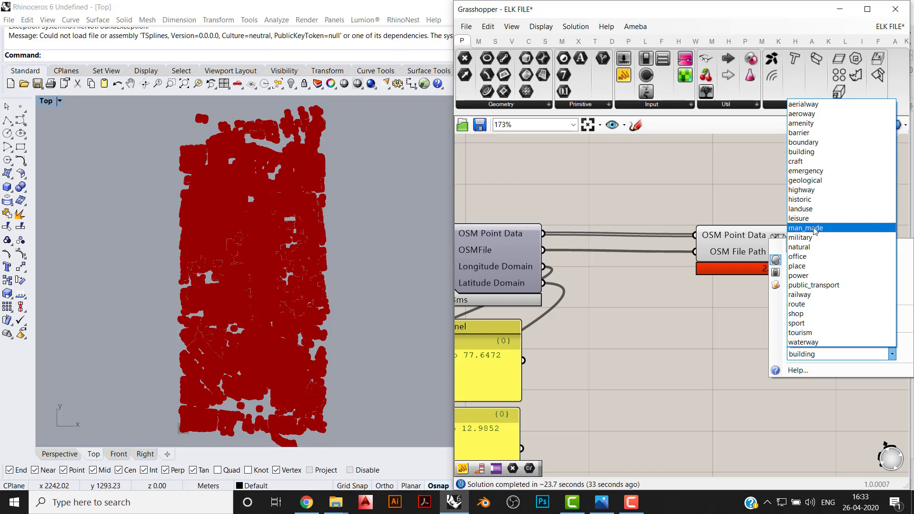
left_click(819, 190)
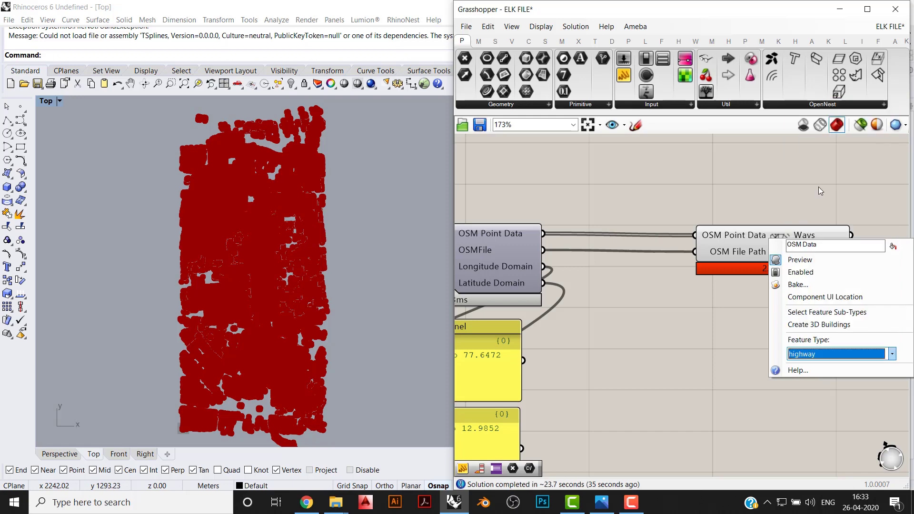
scroll(814, 192, "down", 2)
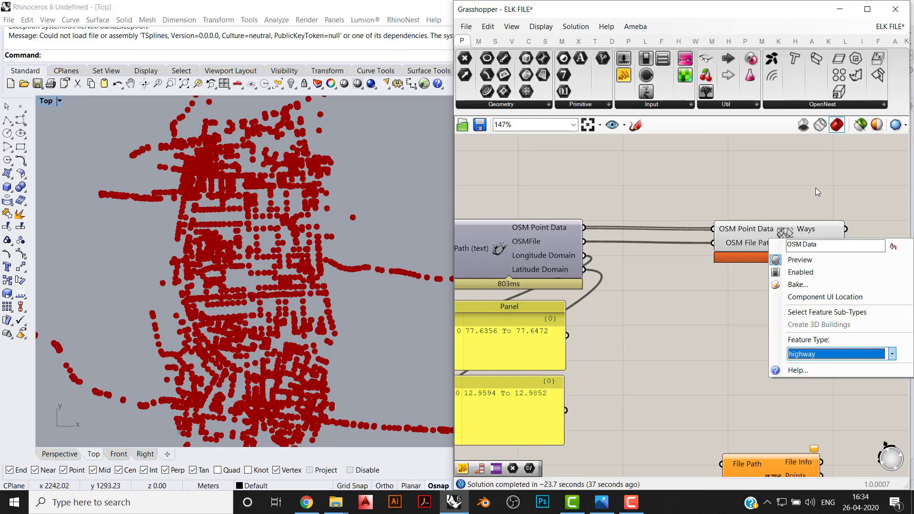
scroll(258, 238, "up", 3)
scroll(257, 238, "down", 3)
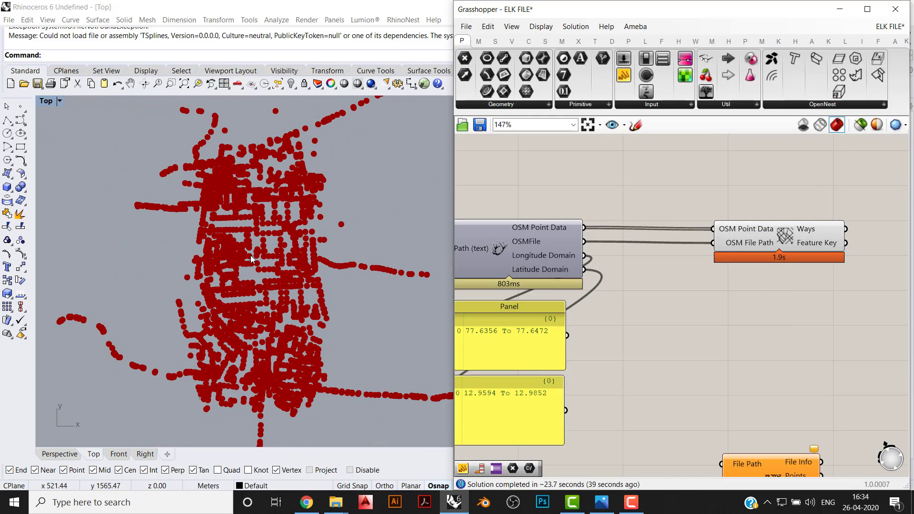
- Open the feature sub-type selection of the OSM Data component and move its dialog clear of the road points
right_click_drag(751, 281, 659, 254)
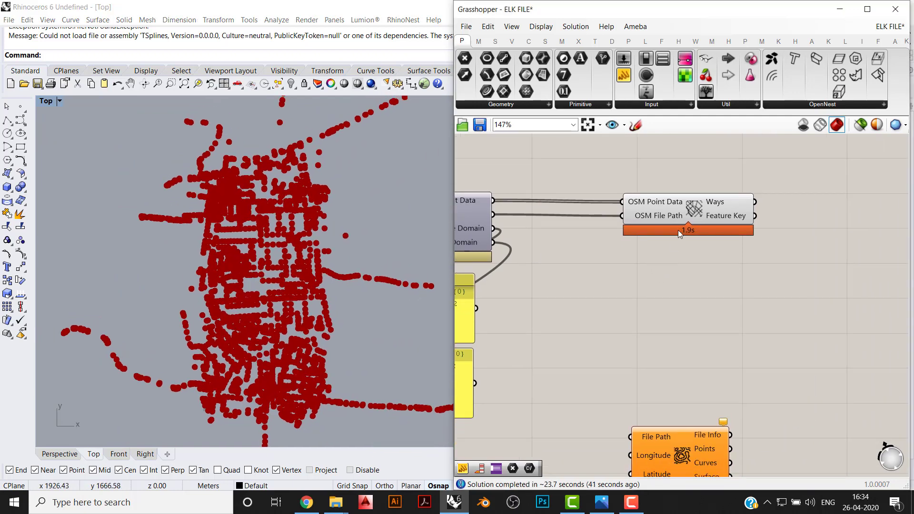
left_click_drag(691, 209, 677, 204)
left_click(687, 263)
right_click_drag(686, 263, 677, 290)
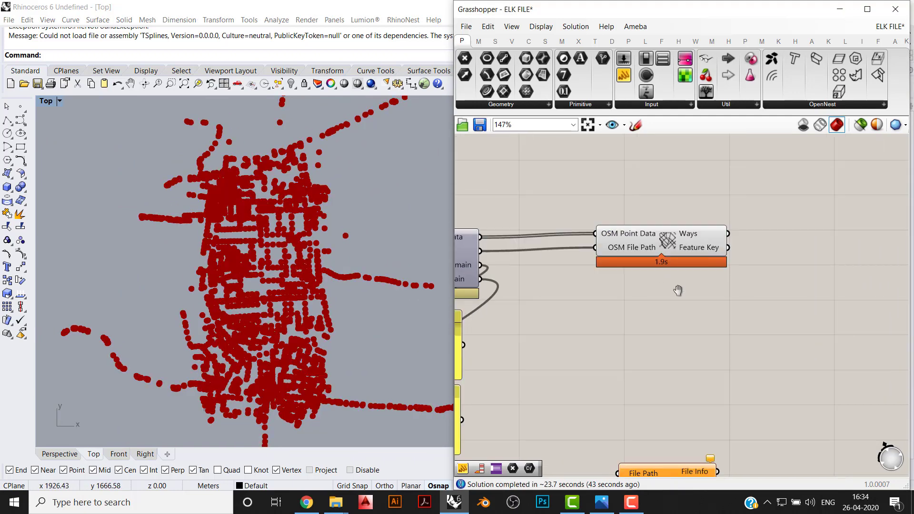
right_click(668, 239)
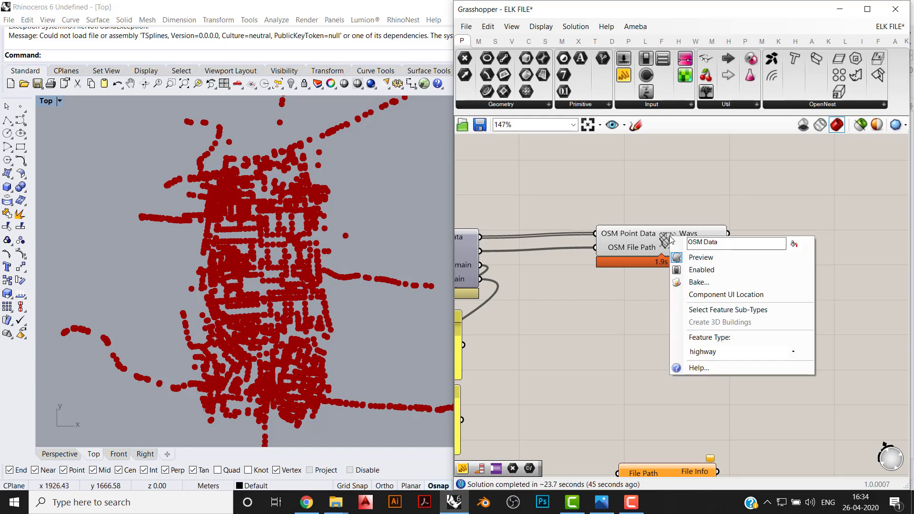
left_click(704, 309)
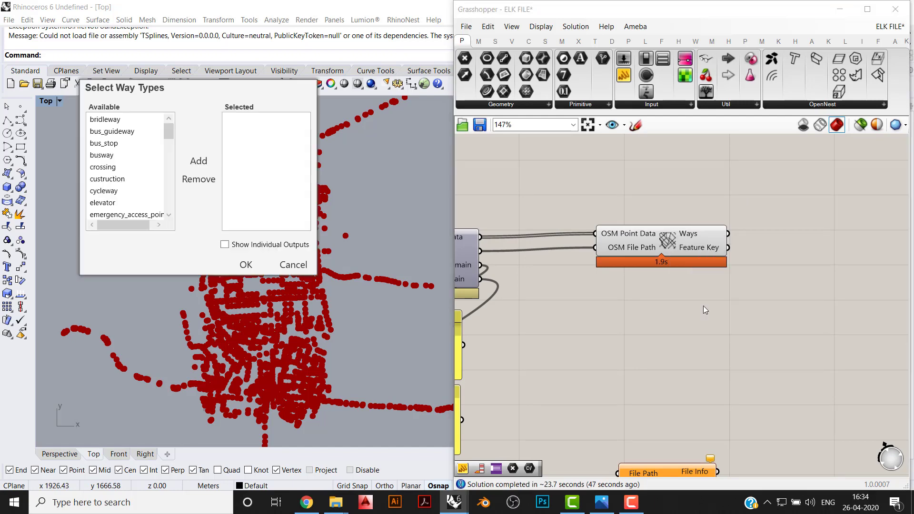
left_click_drag(174, 89, 534, 25)
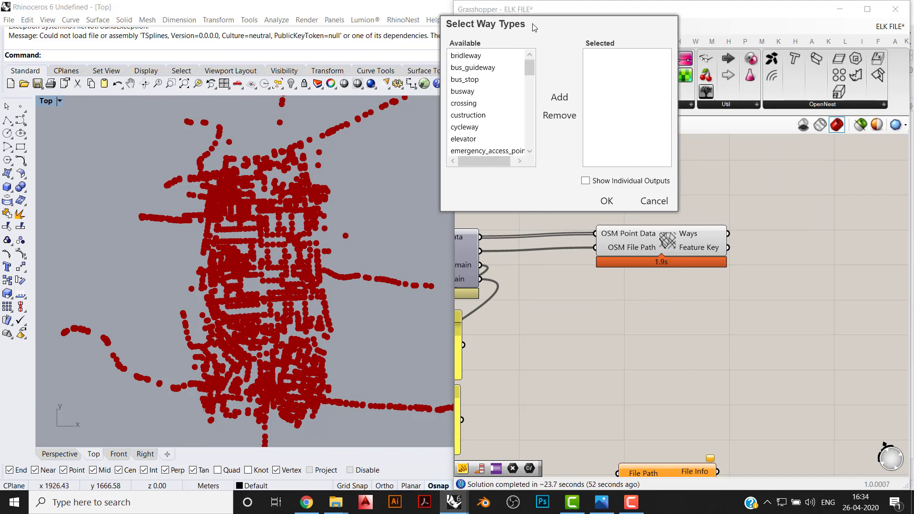
- Add primary and residential to the selected way types
left_click_drag(529, 62, 531, 80)
scroll(531, 81, "down", 4)
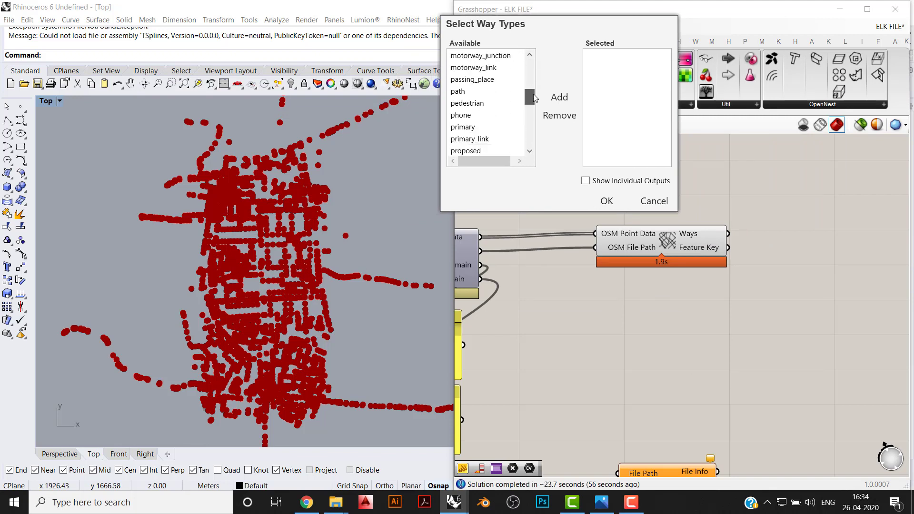
left_click(500, 81)
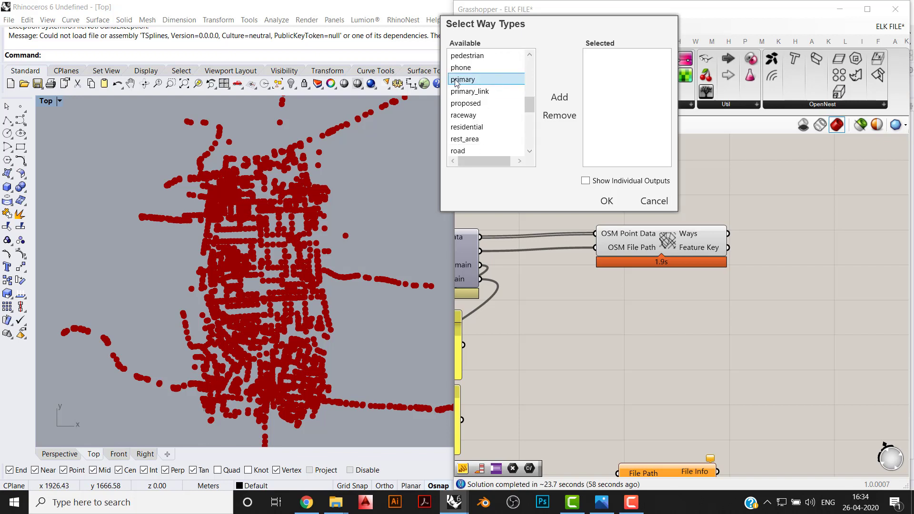
left_click(556, 109)
left_click(504, 116)
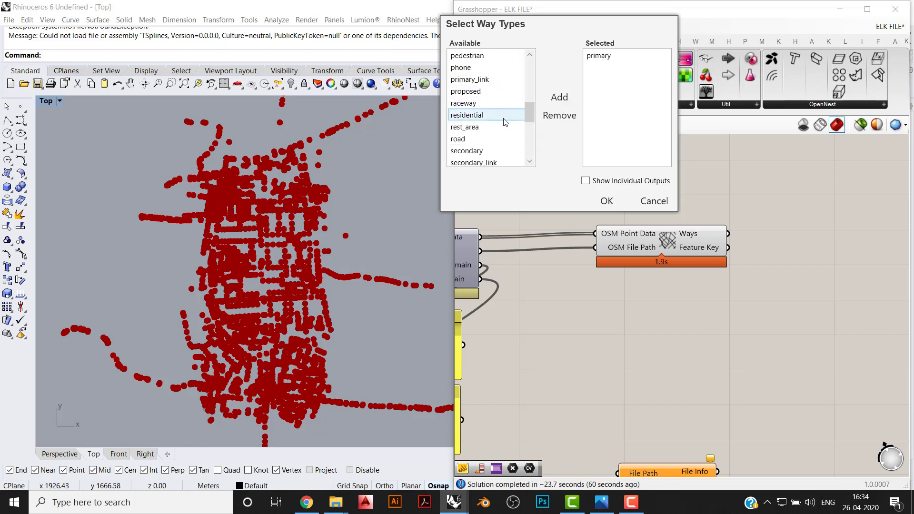
left_click(513, 107)
left_click(476, 115)
left_click(559, 97)
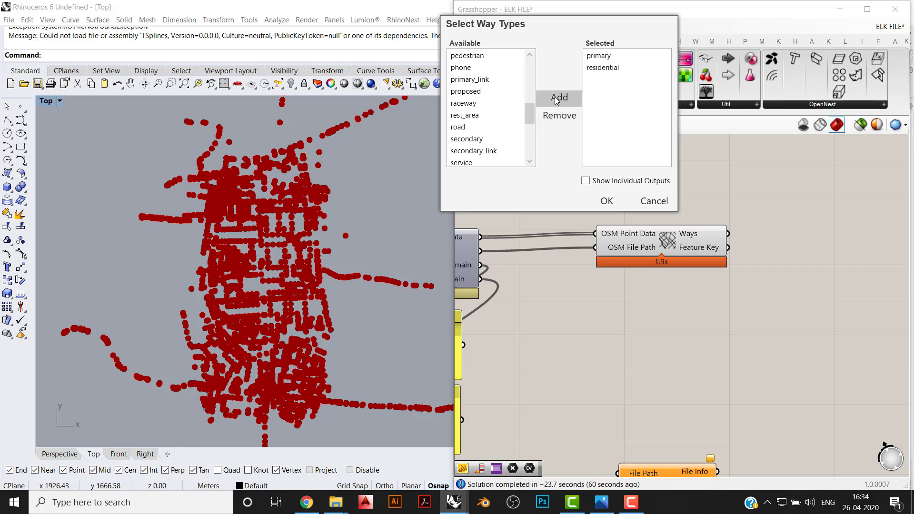
- Add secondary and tertiary to the selected way types and apply the selection
left_click_drag(529, 112, 558, 63)
left_click(469, 91)
left_click(559, 97)
left_click(462, 91)
left_click(560, 97)
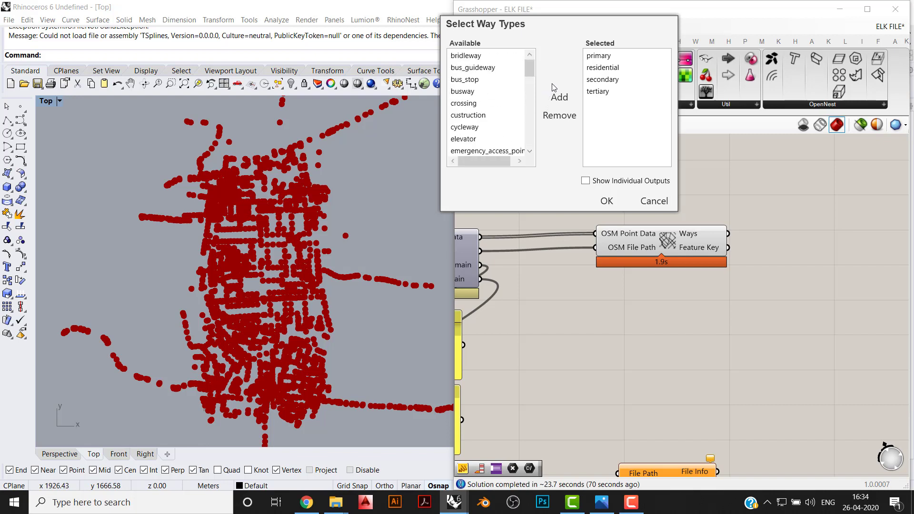
left_click(607, 201)
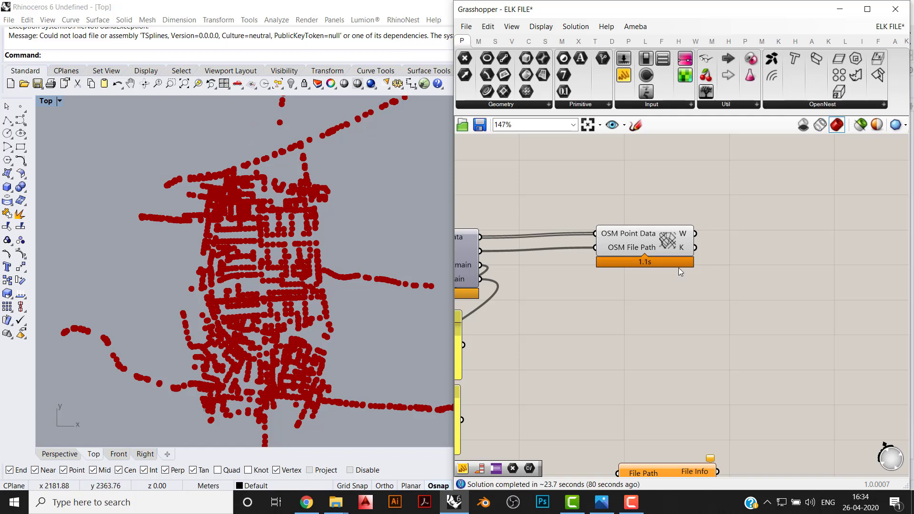
- Reopen the OSM Data feature sub-types and enable individual outputs for the selected way types
right_click(667, 246)
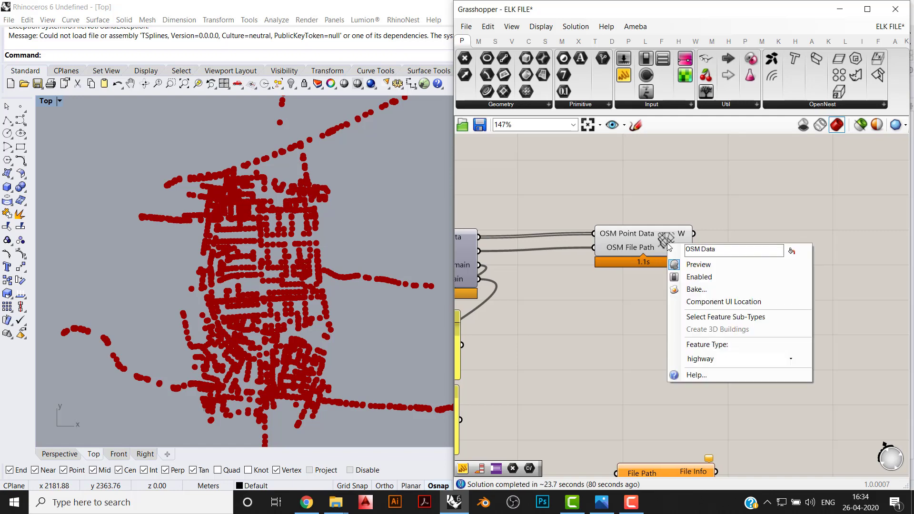
left_click(687, 317)
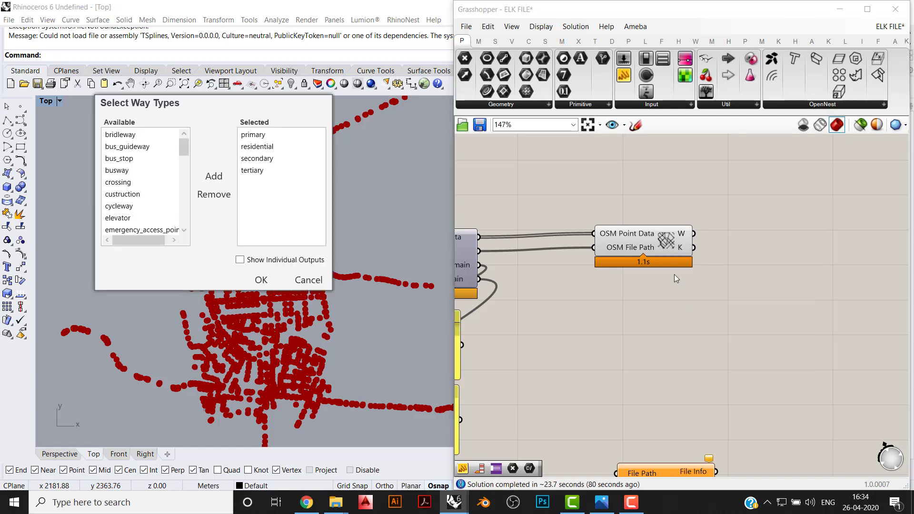
left_click(239, 260)
left_click(262, 280)
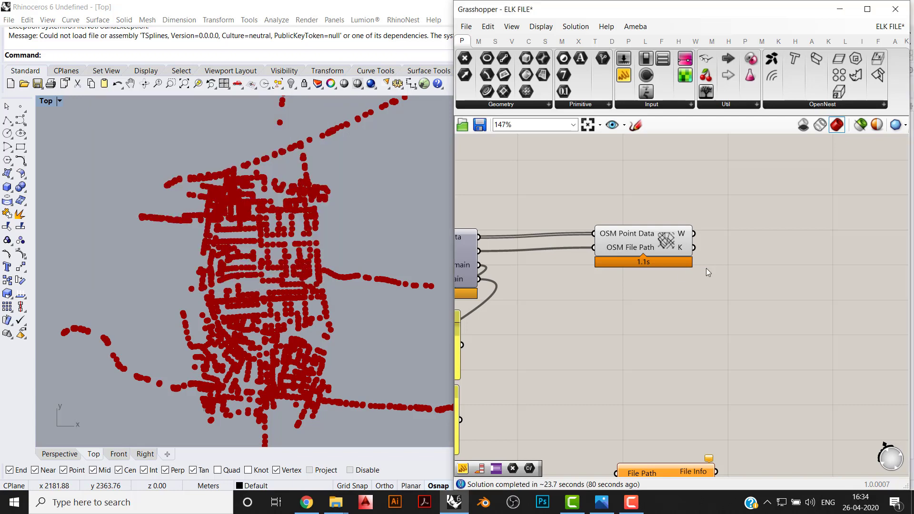
left_click(665, 270)
left_click(675, 328)
right_click_drag(702, 284, 635, 296)
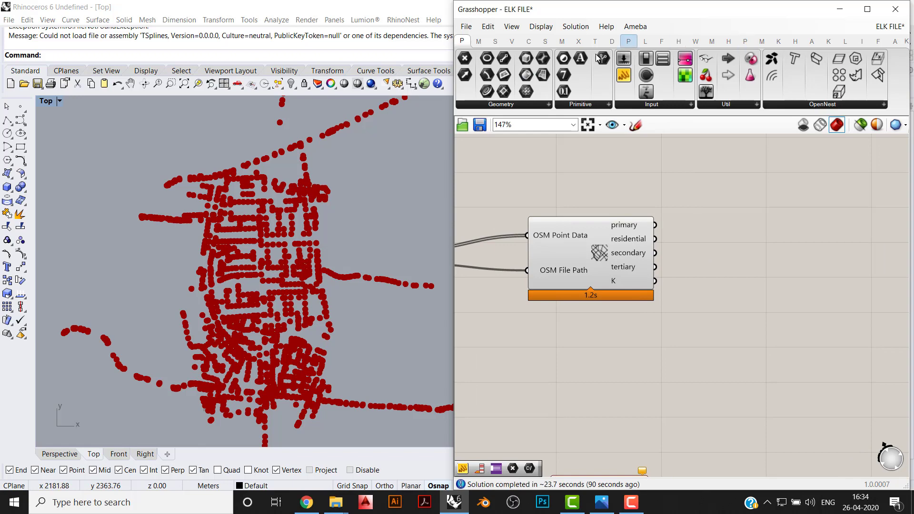
- Add a PolyLine component beside OSM Data and connect the primary output to its Vertices input
left_click(529, 45)
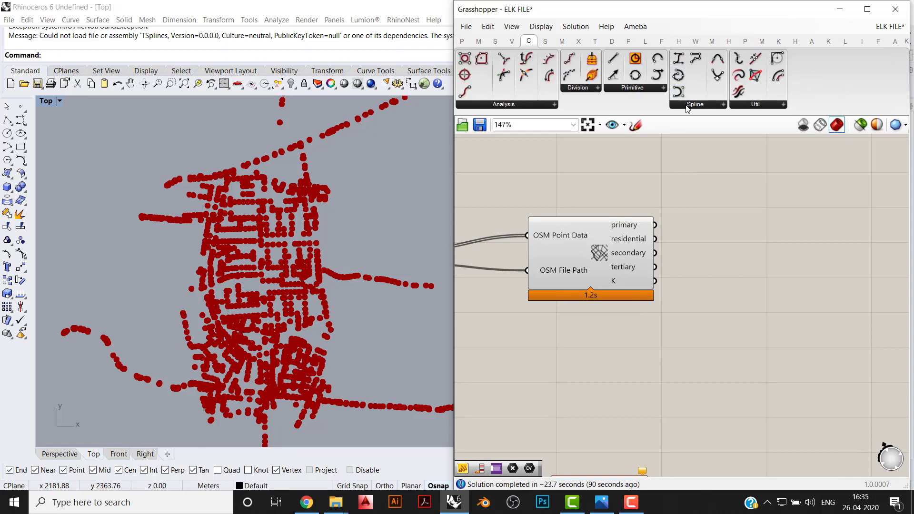
left_click(686, 106)
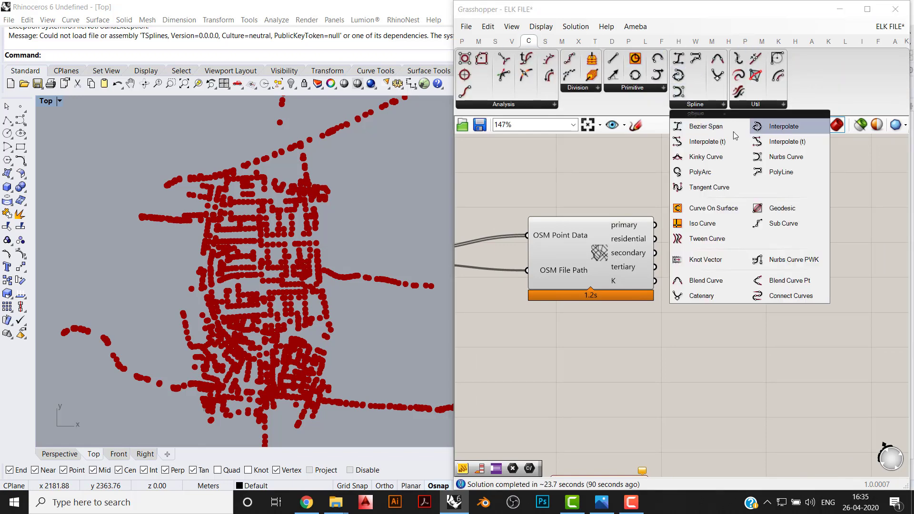
left_click(779, 171)
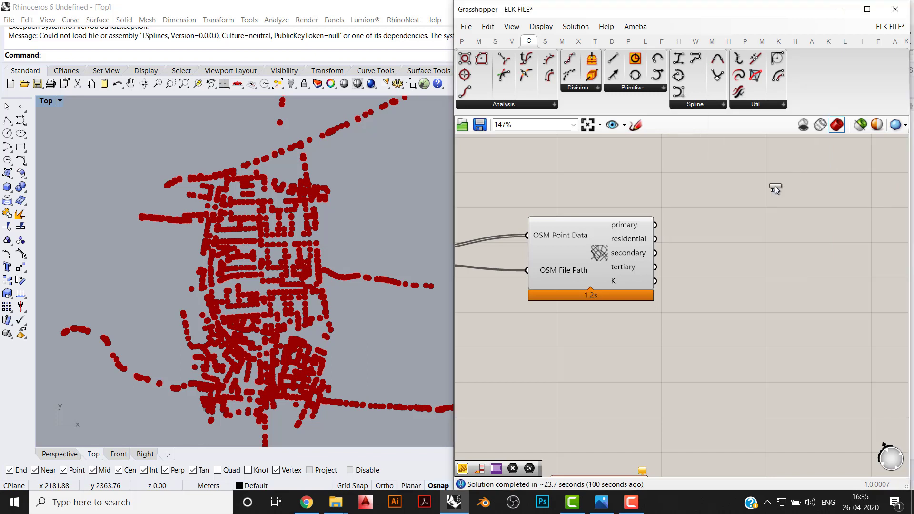
left_click(772, 270)
left_click(660, 201)
left_click_drag(766, 244, 792, 234)
left_click(673, 255)
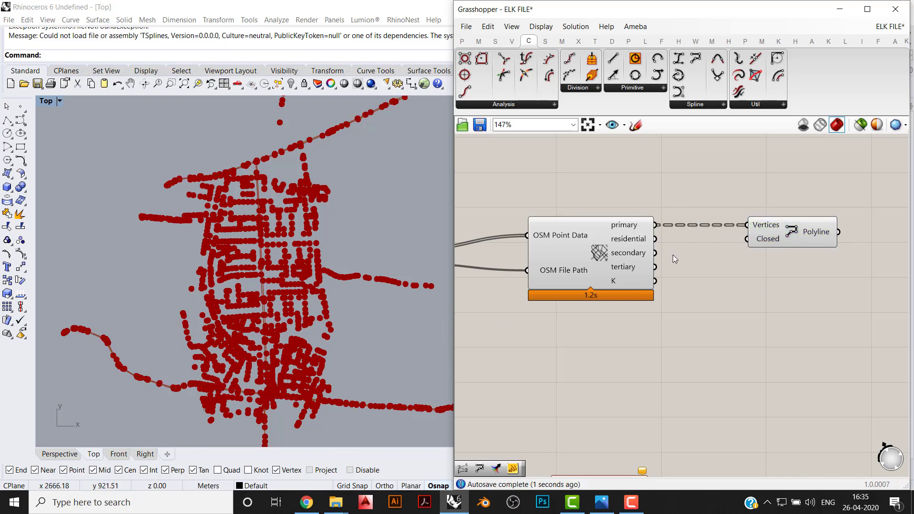
- Highlight the PolyLine output and examine the primary road lines in the Top viewport at the junction and outlying stretches
left_click(812, 222)
scroll(260, 364, "up", 5)
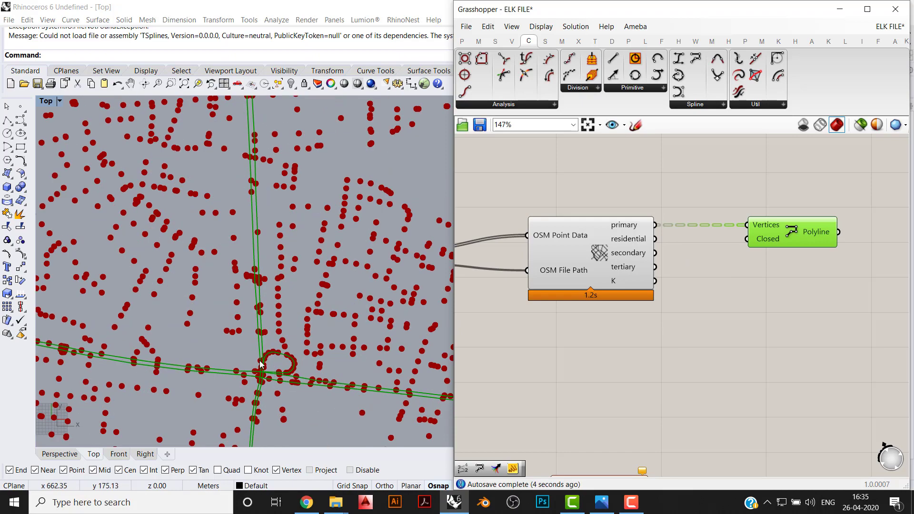
scroll(264, 347, "down", 4)
scroll(271, 350, "up", 4)
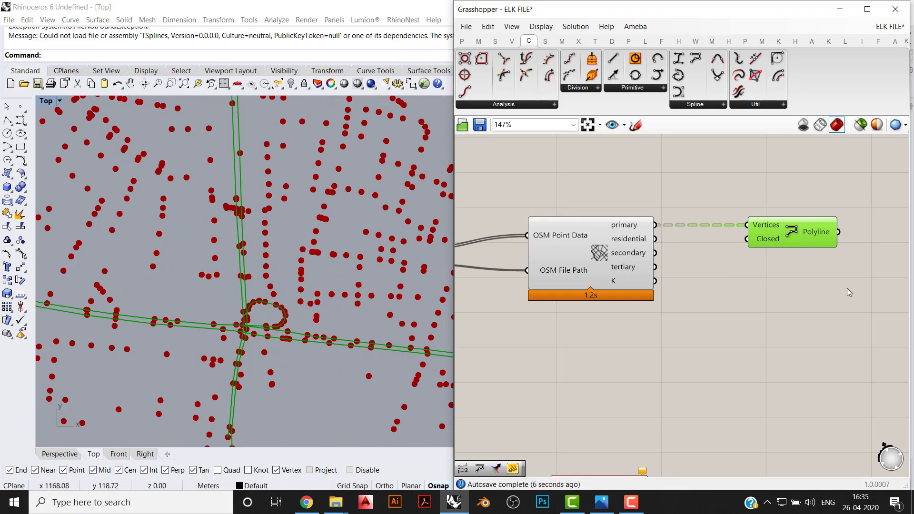
left_click(776, 279)
scroll(173, 281, "down", 5)
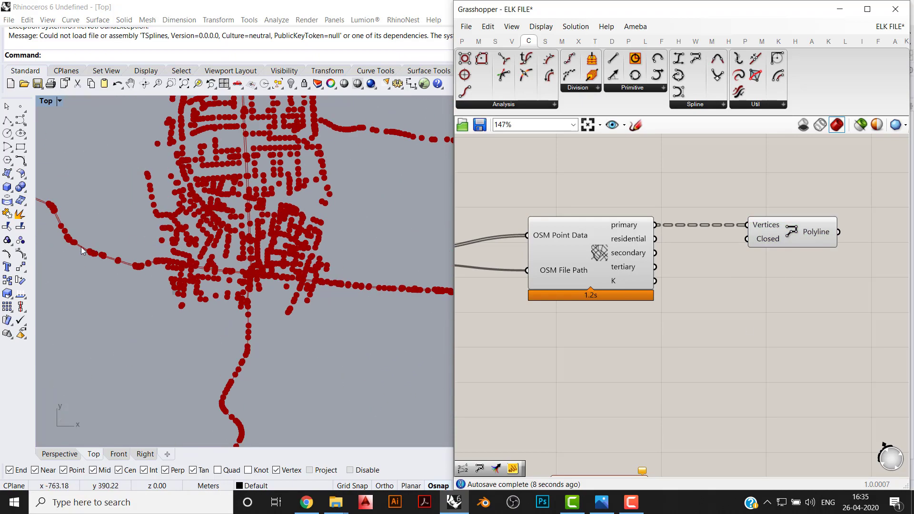
scroll(126, 245, "up", 7)
scroll(126, 242, "down", 2)
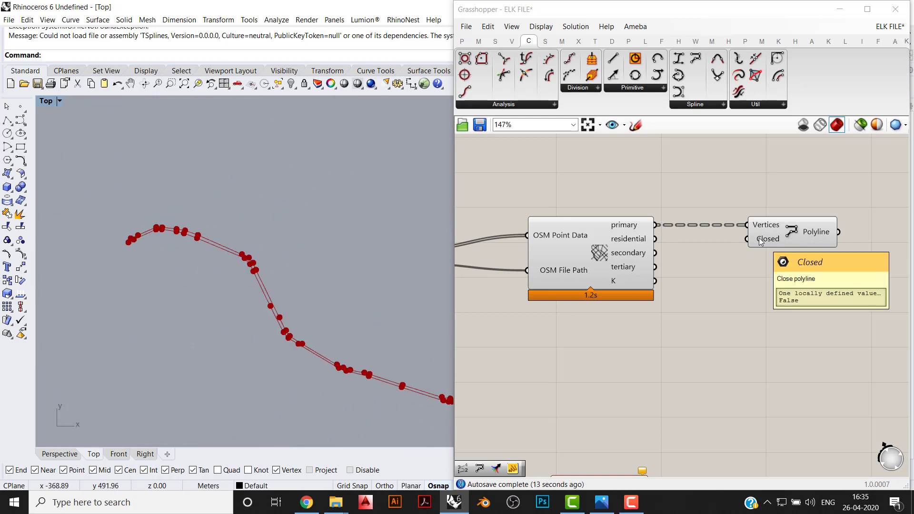
- Inspect the Boolean options of the PolyLine component's Closed input without changing them
scroll(129, 244, "up", 4)
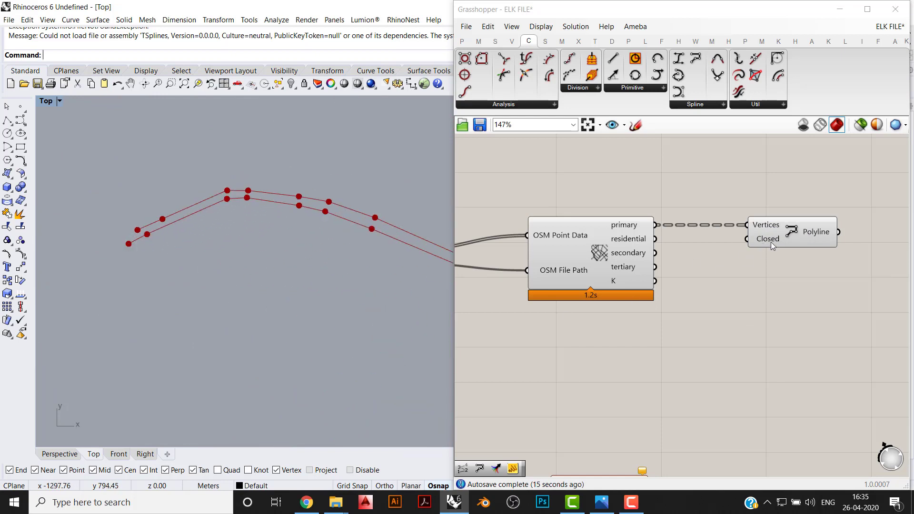
right_click_drag(741, 262, 645, 267)
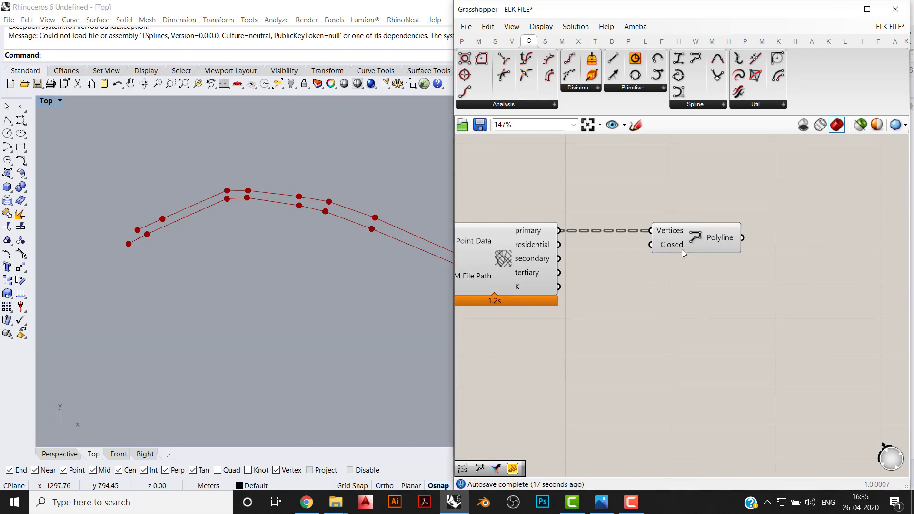
right_click(680, 250)
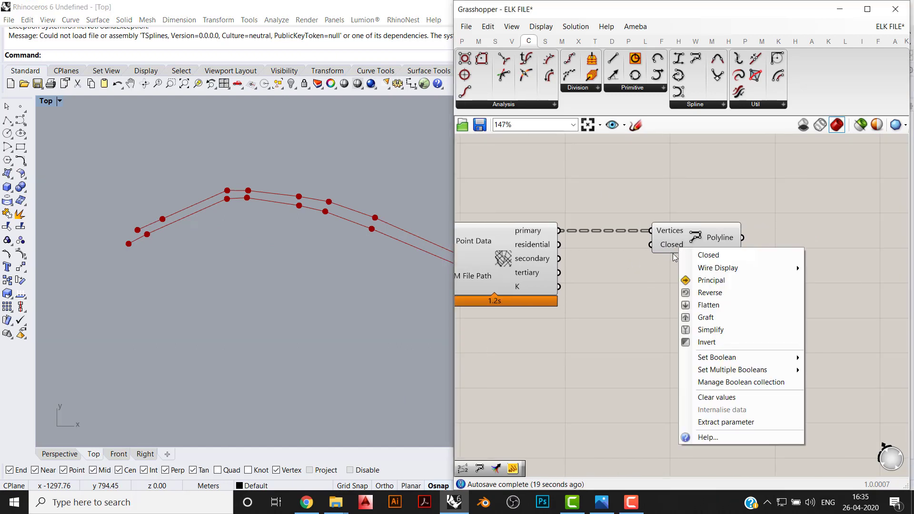
mouse_move(780, 357)
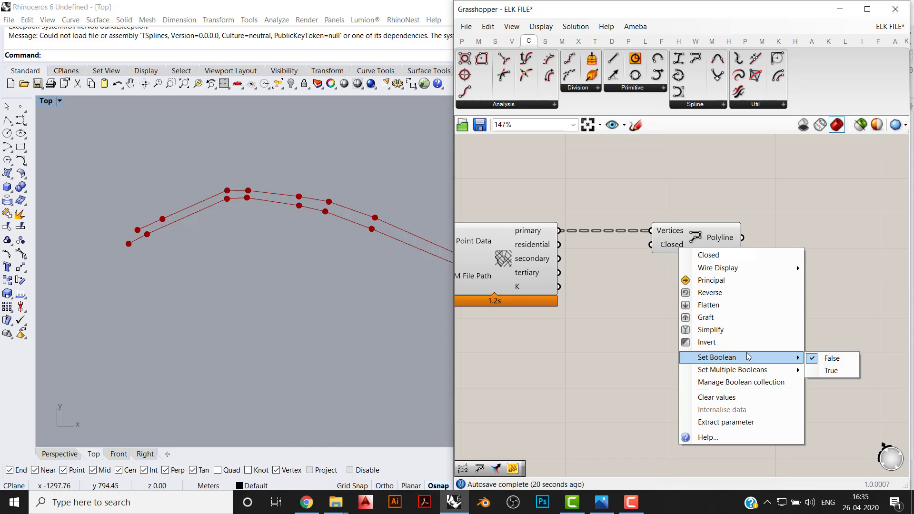
left_click(820, 344)
scroll(744, 278, "down", 2)
right_click_drag(639, 260, 732, 243)
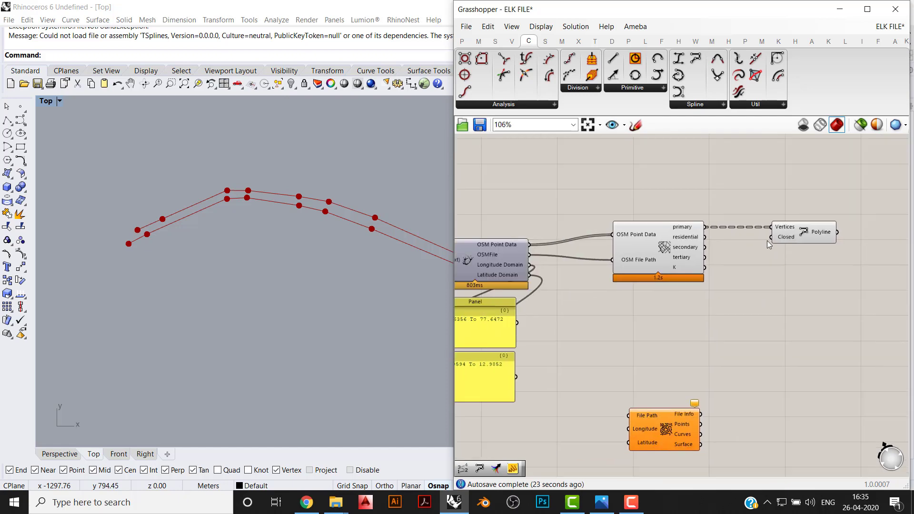
- Duplicate the PolyLine component below the original and connect the residential output to the copy's Vertices input
scroll(290, 264, "down", 6)
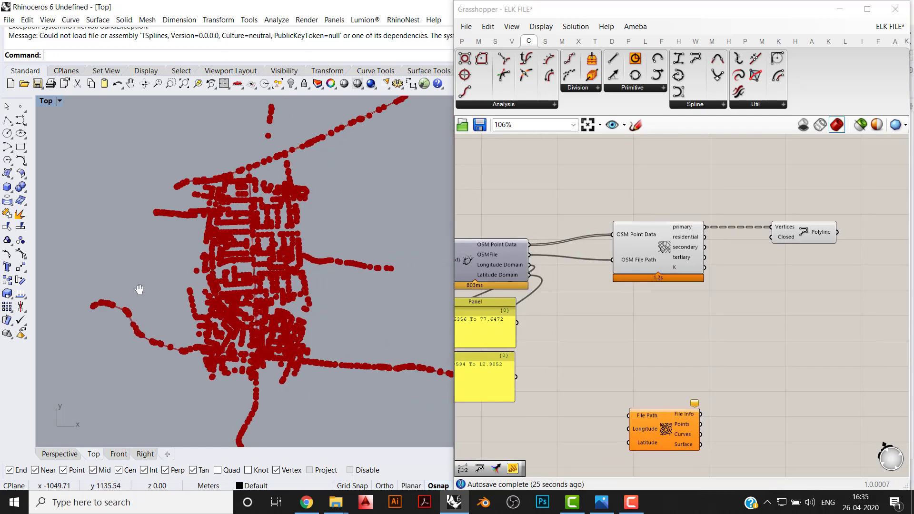
scroll(138, 287, "up", 3)
left_click(805, 231)
scroll(809, 231, "up", 3)
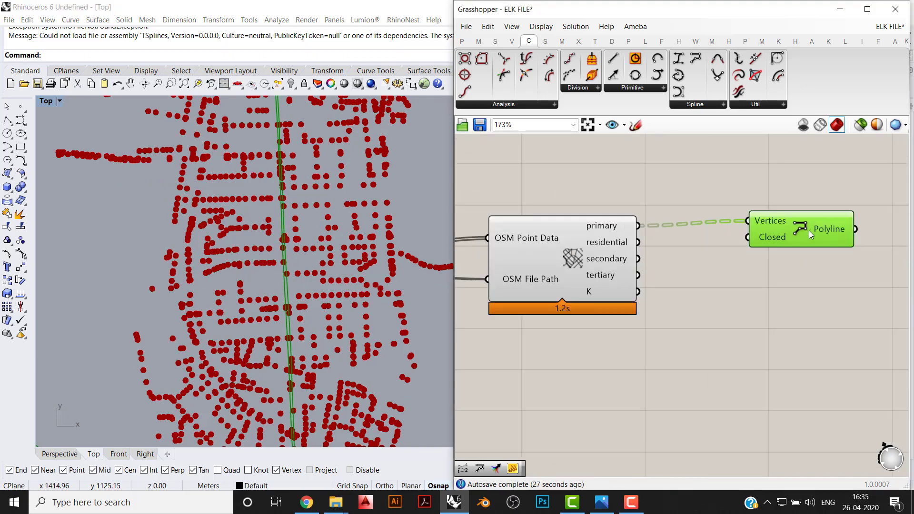
left_click_drag(809, 230, 806, 274)
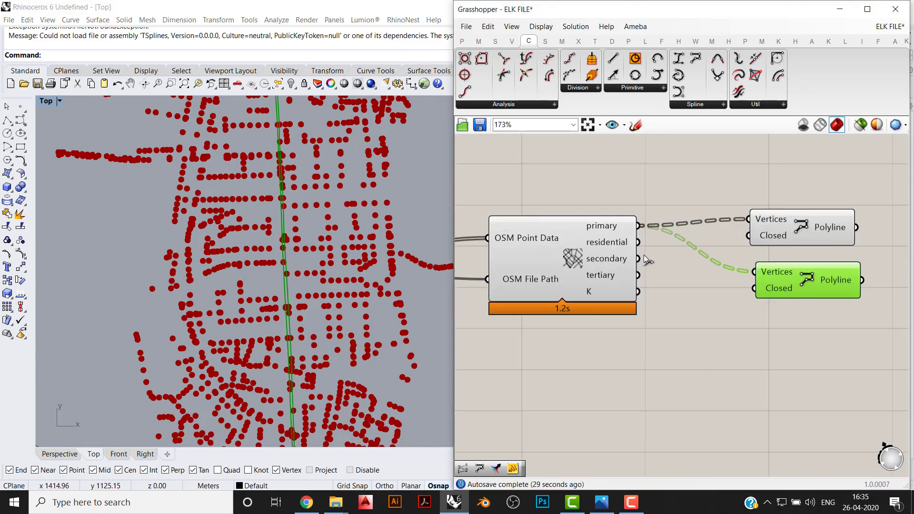
left_click_drag(638, 242, 752, 275)
left_click_drag(802, 282, 792, 276)
left_click(712, 351)
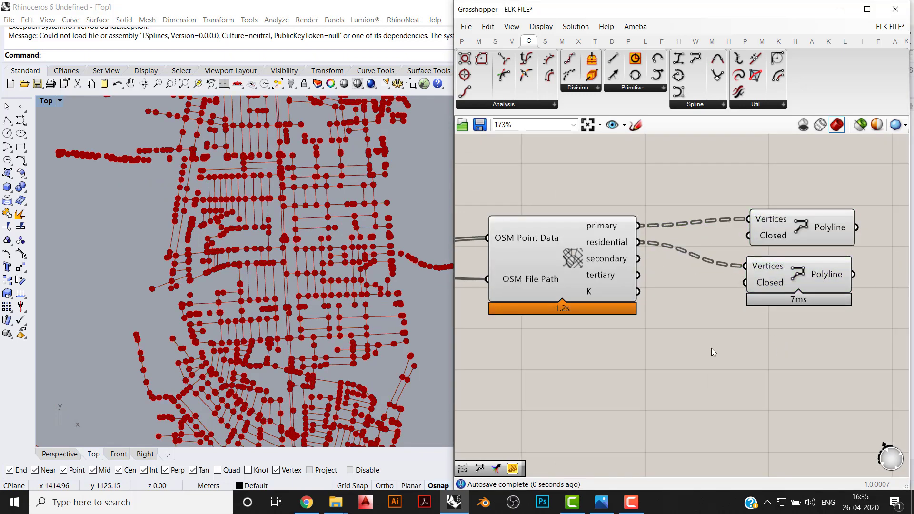
- Examine in the Top viewport how the residential road lines meet the highlighted primary road lines
scroll(280, 293, "up", 6)
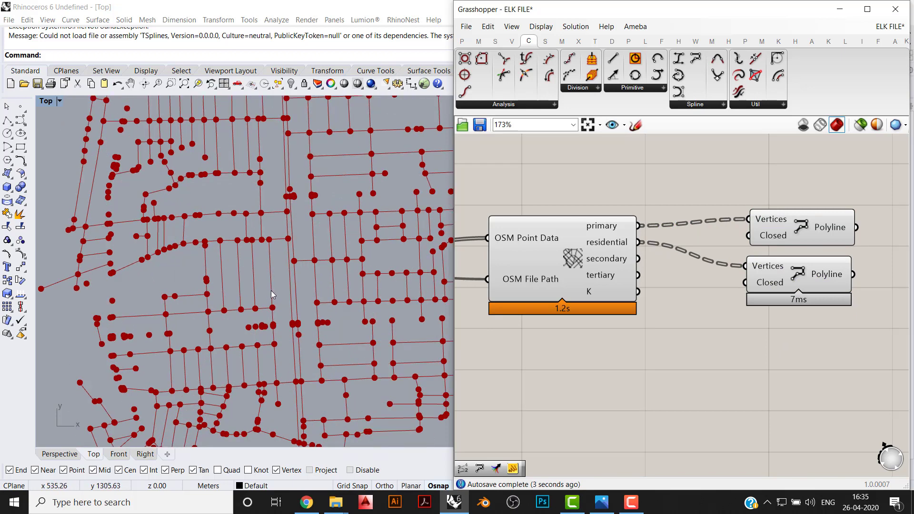
scroll(275, 292, "up", 2)
scroll(264, 257, "up", 2)
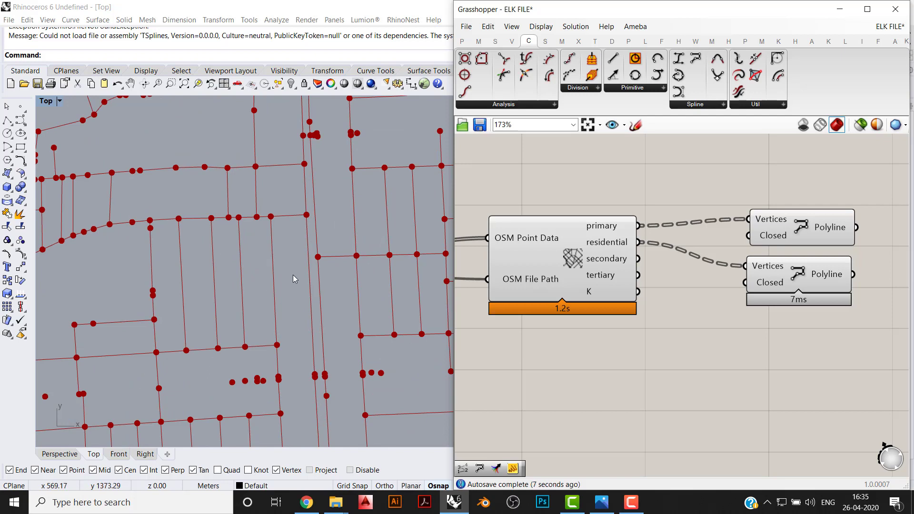
scroll(307, 243, "up", 2)
left_click(789, 236)
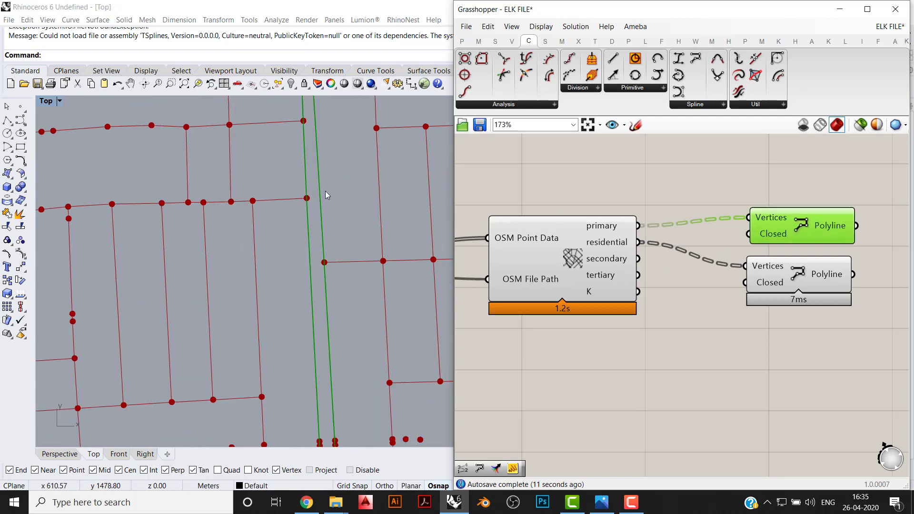
scroll(326, 206, "down", 3)
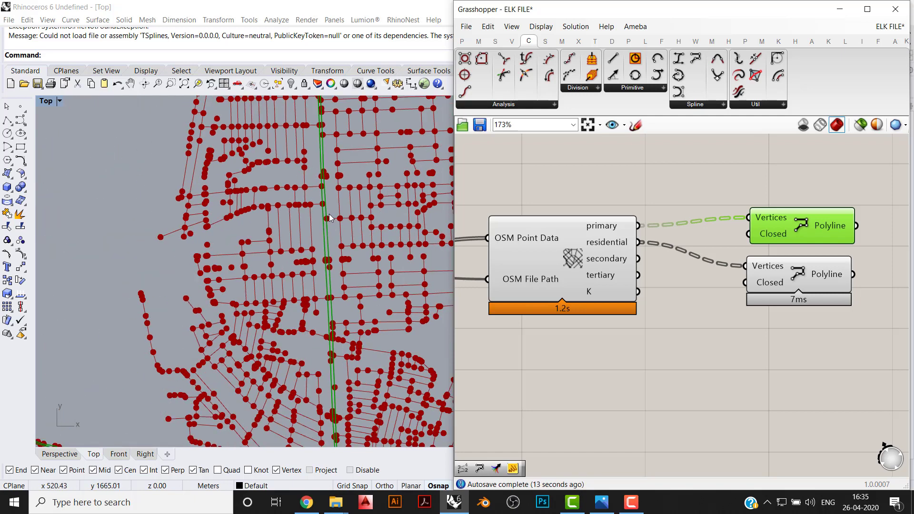
scroll(315, 225, "up", 2)
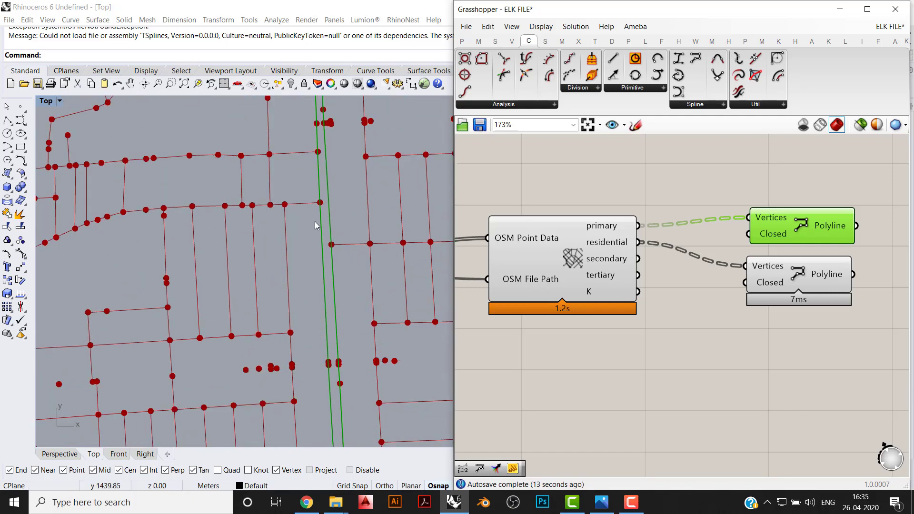
left_click(775, 388)
scroll(300, 233, "up", 2)
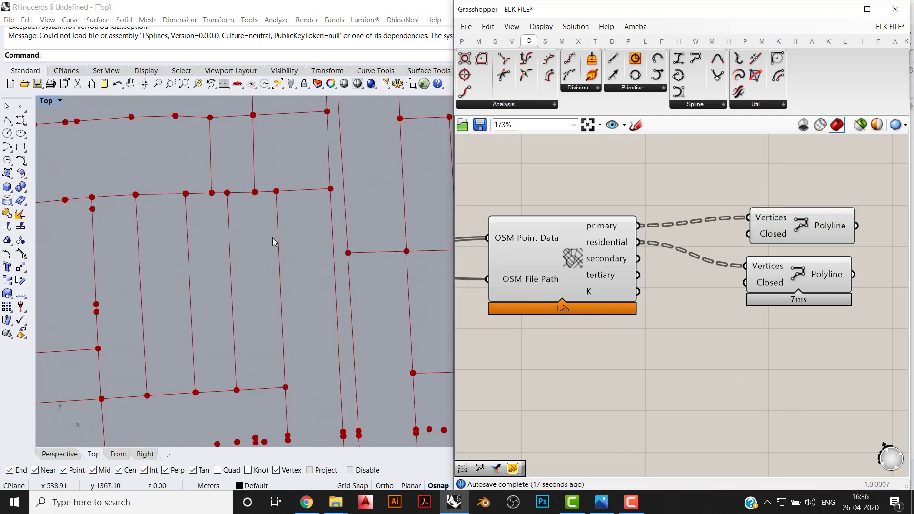
right_click_drag(277, 204, 305, 199)
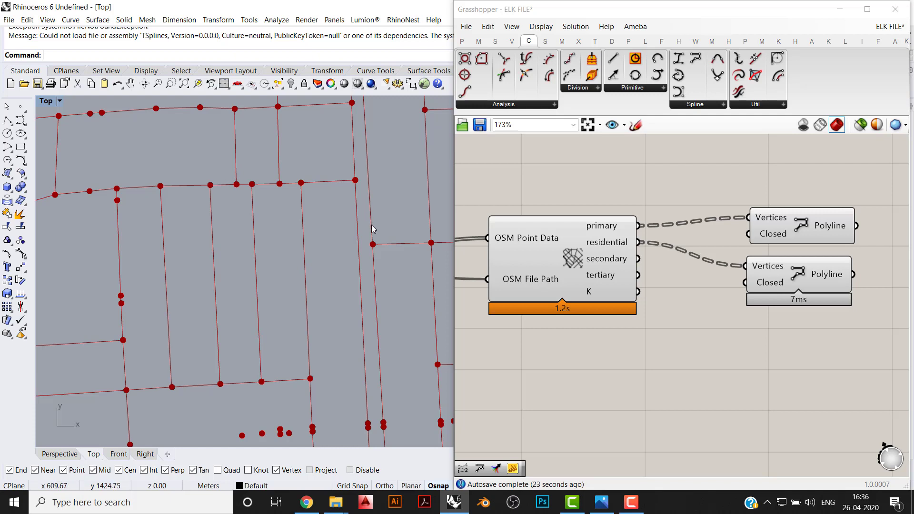
left_click(758, 343)
- Duplicate the residential PolyLine component below it and connect the secondary output to the copy's Vertices input
left_click(808, 283)
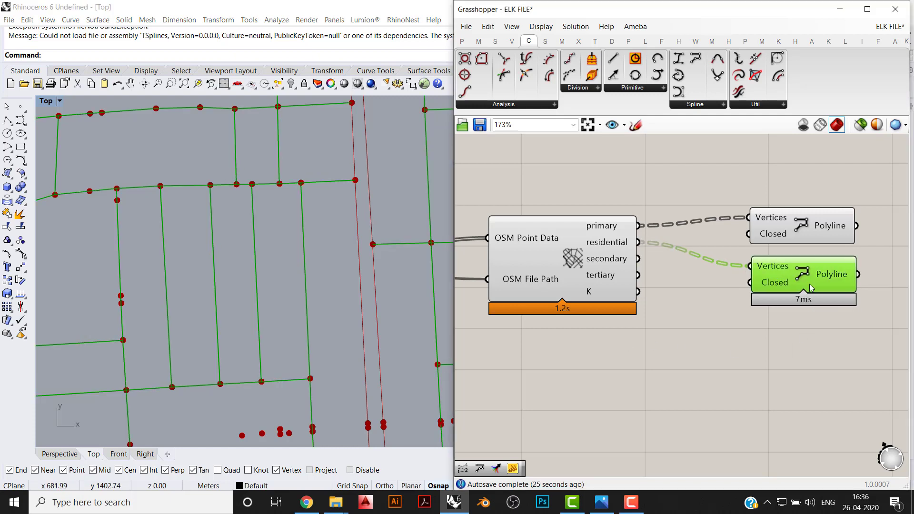
left_click_drag(808, 284, 639, 259, "alt")
left_click(728, 386)
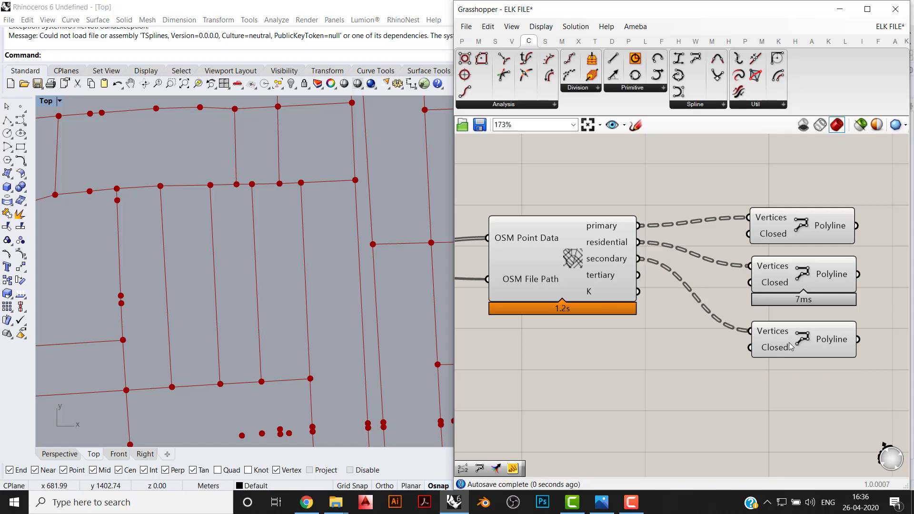
- Highlight the secondary PolyLine output and examine the secondary roads across the neighbourhood in the Top viewport
mouse_move(633, 267)
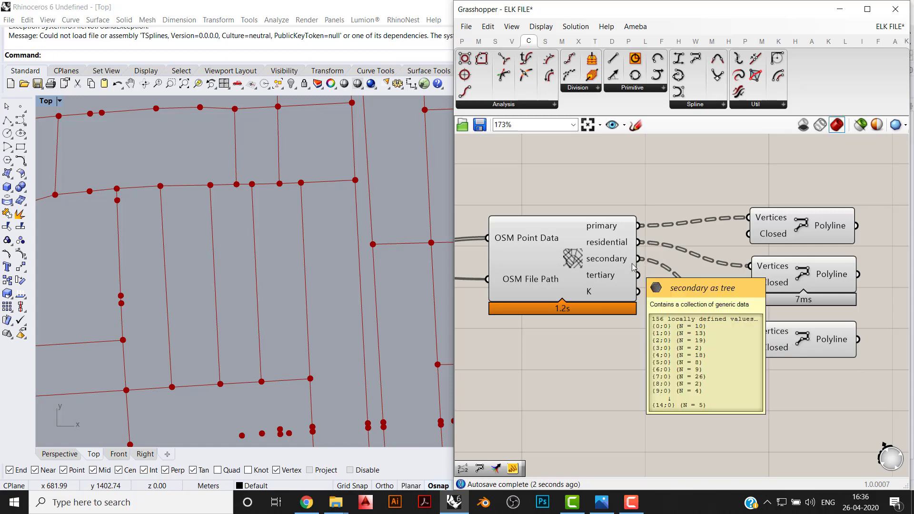
left_click(805, 348)
scroll(183, 228, "down", 8)
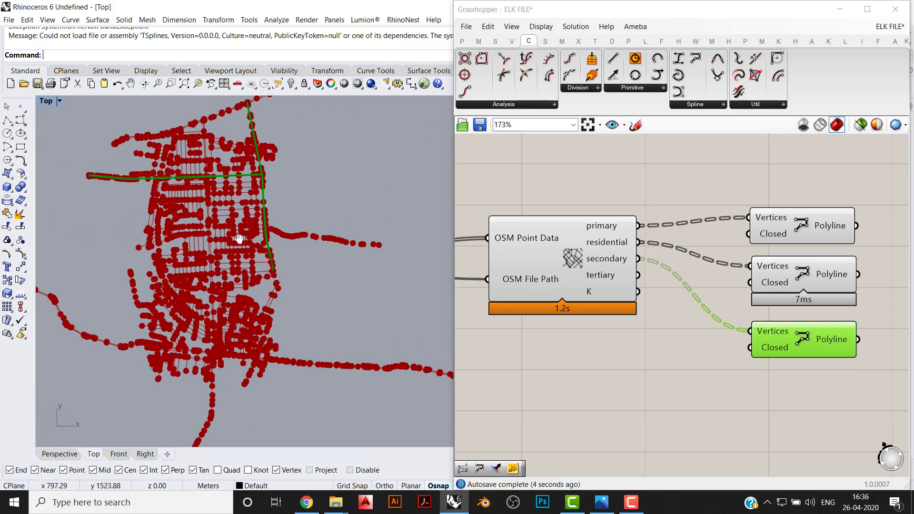
scroll(239, 239, "up", 6)
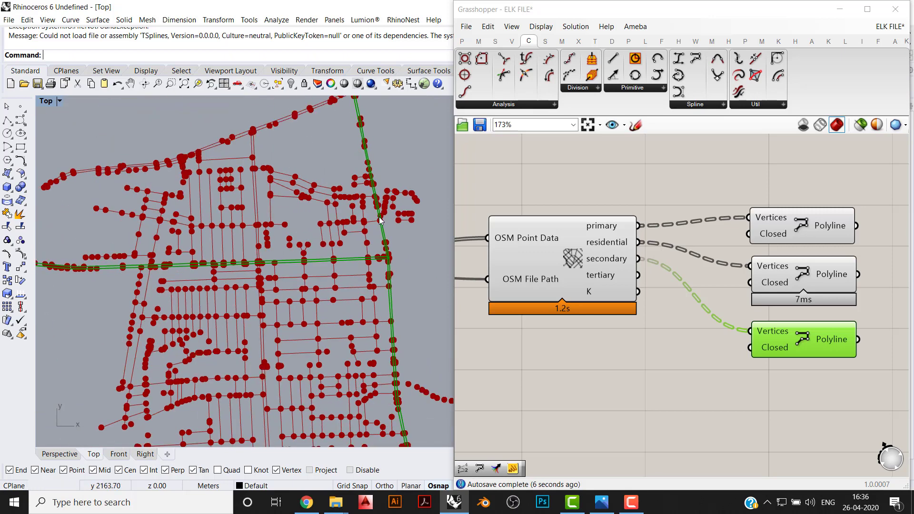
scroll(241, 260, "up", 2)
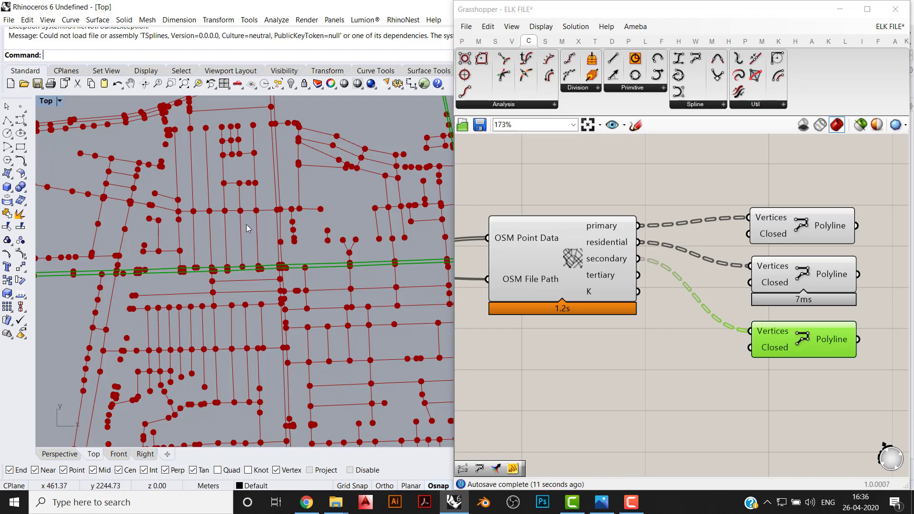
left_click(658, 366)
scroll(698, 314, "down", 1)
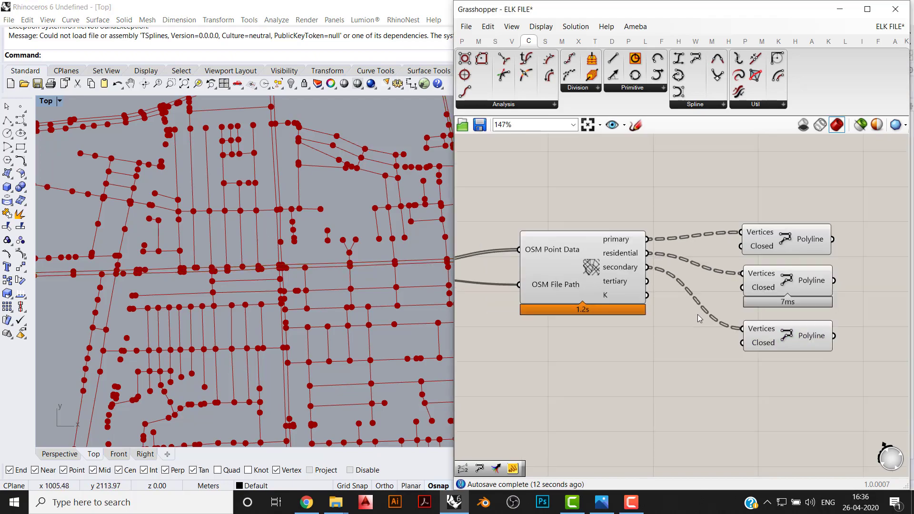
- Switch to OpenStreetMap in Chrome, compare the yellow secondary roads around Indiranagar with the model, and return to Rhino
left_click(307, 502)
scroll(452, 277, "up", 3)
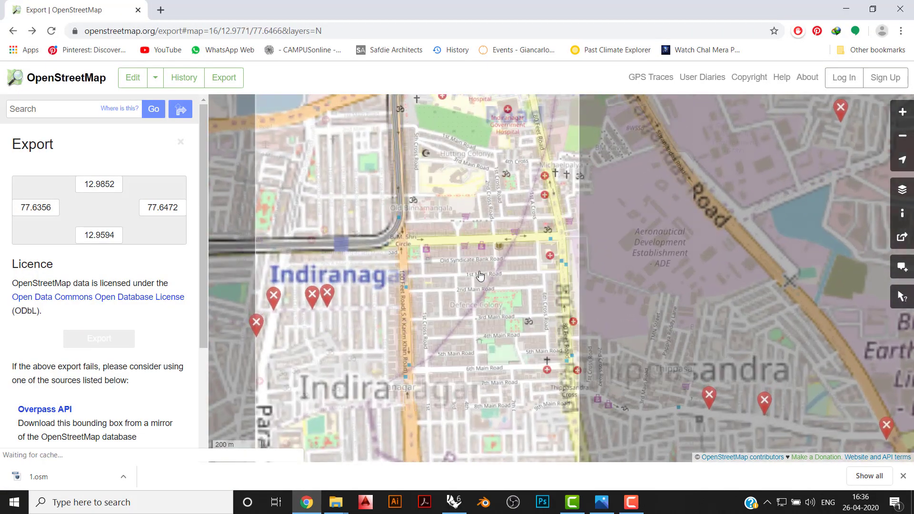
scroll(453, 276, "down", 2)
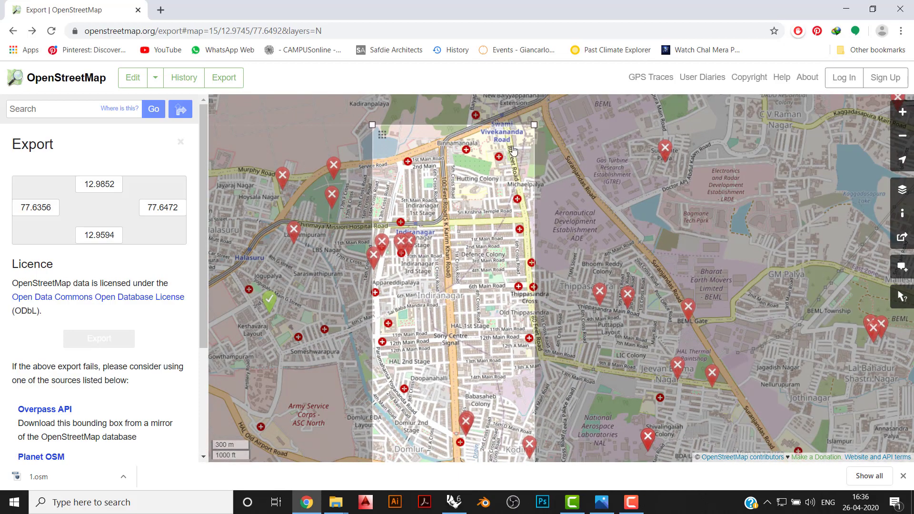
scroll(523, 247, "up", 2)
left_click_drag(409, 212, 472, 220)
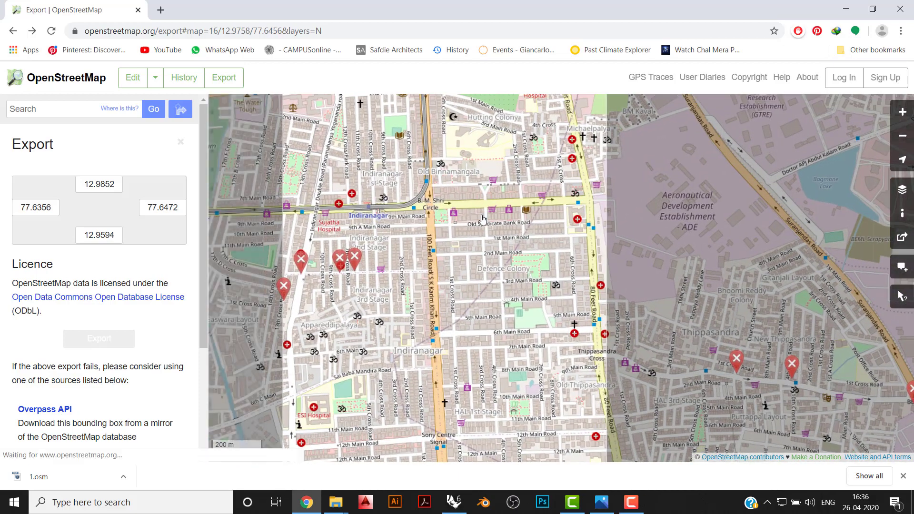
left_click(456, 502)
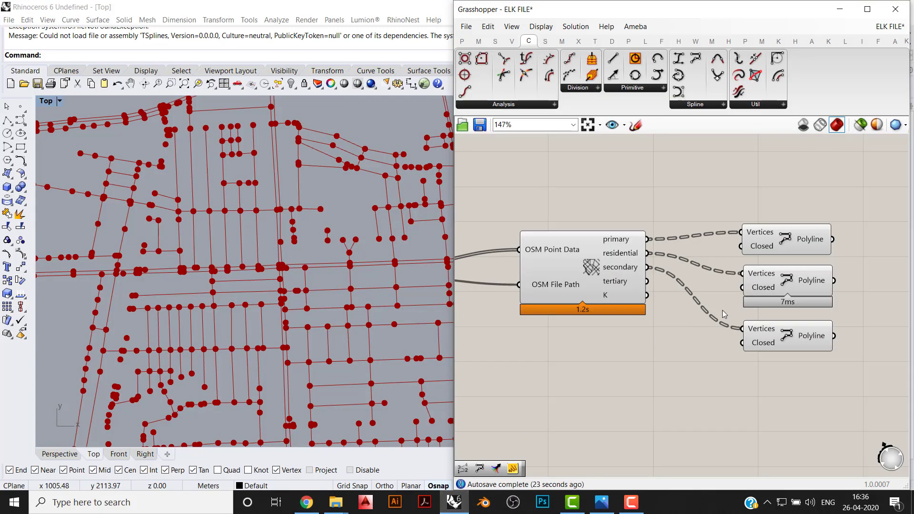
- Move the three PolyLine components up and add a copy below them with the tertiary output connected to its Vertices input
left_click_drag(808, 393, 751, 126)
left_click_drag(782, 229, 789, 187)
left_click(797, 347)
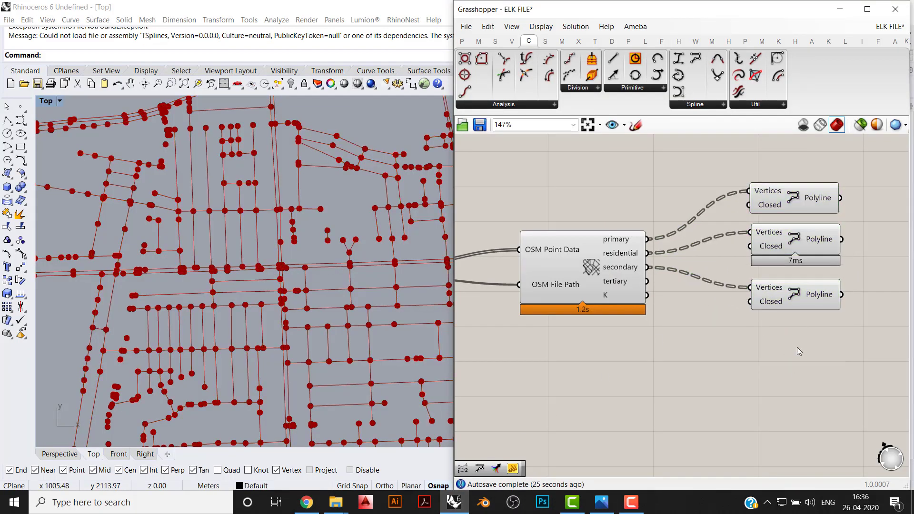
left_click(797, 289)
left_click_drag(798, 293, 648, 281, "alt")
left_click(747, 353)
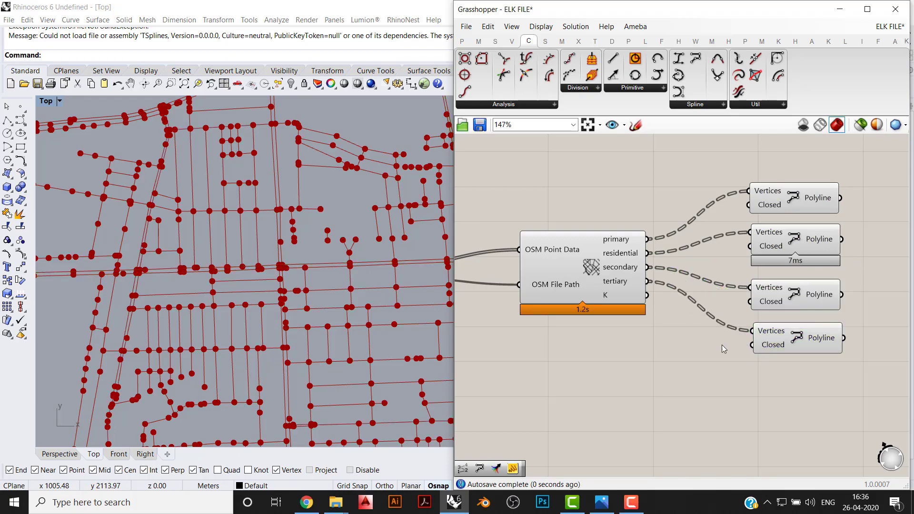
- Highlight the tertiary PolyLine output in the Top viewport, compare those roads with the OpenStreetMap map, and return to Grasshopper
left_click(786, 348)
scroll(222, 180, "down", 4)
scroll(221, 181, "down", 2)
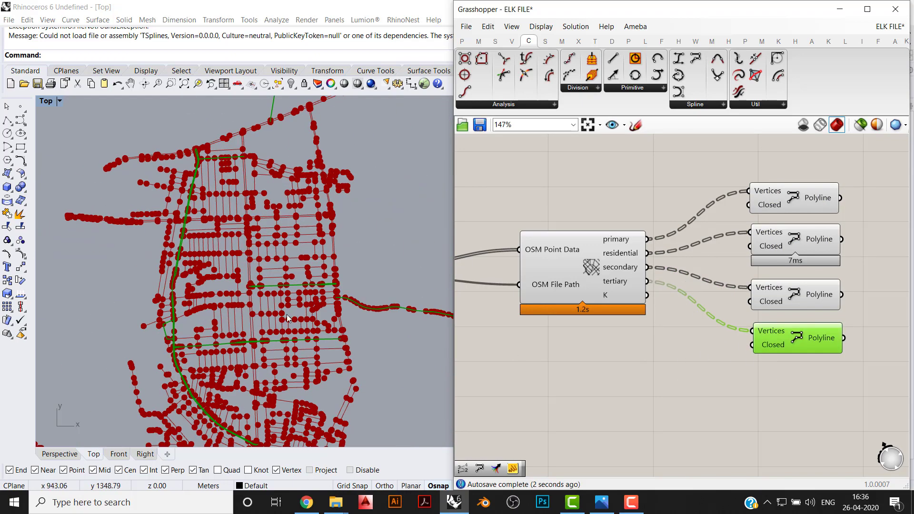
scroll(362, 306, "up", 2)
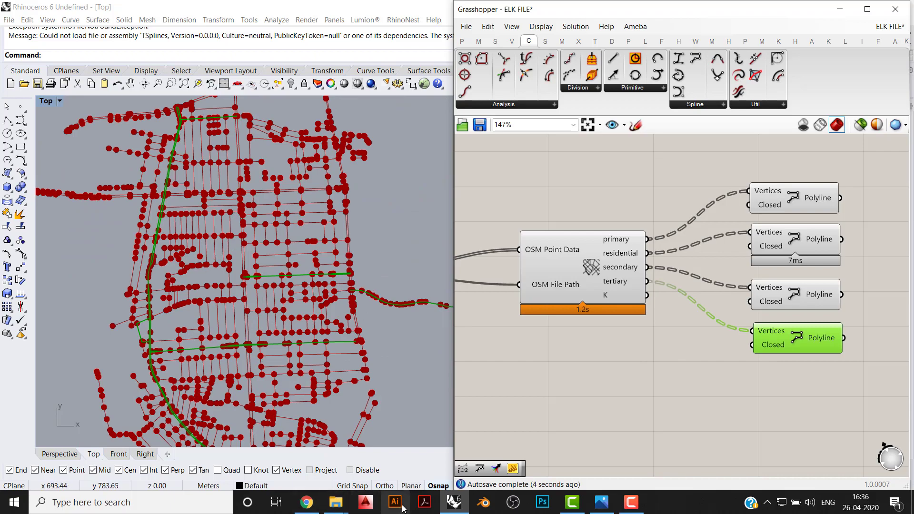
left_click(306, 502)
left_click_drag(403, 333, 417, 286)
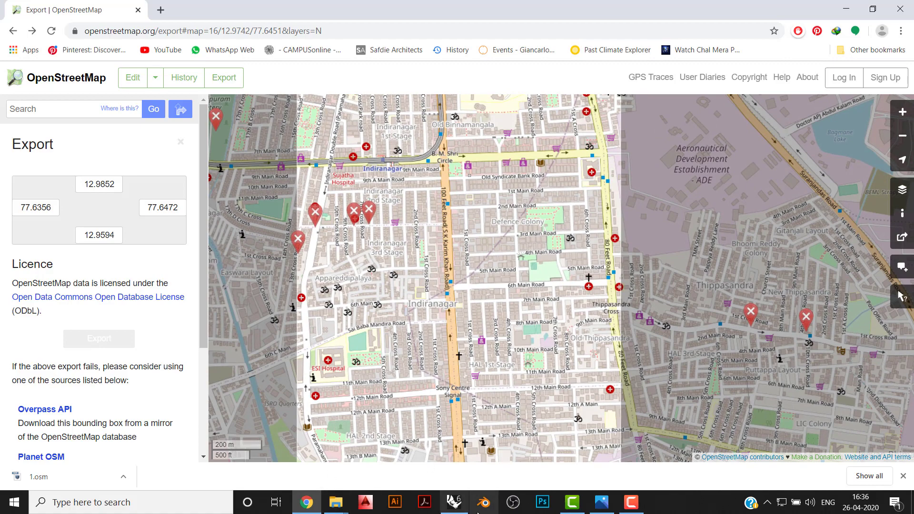
left_click(458, 507)
left_click(715, 338)
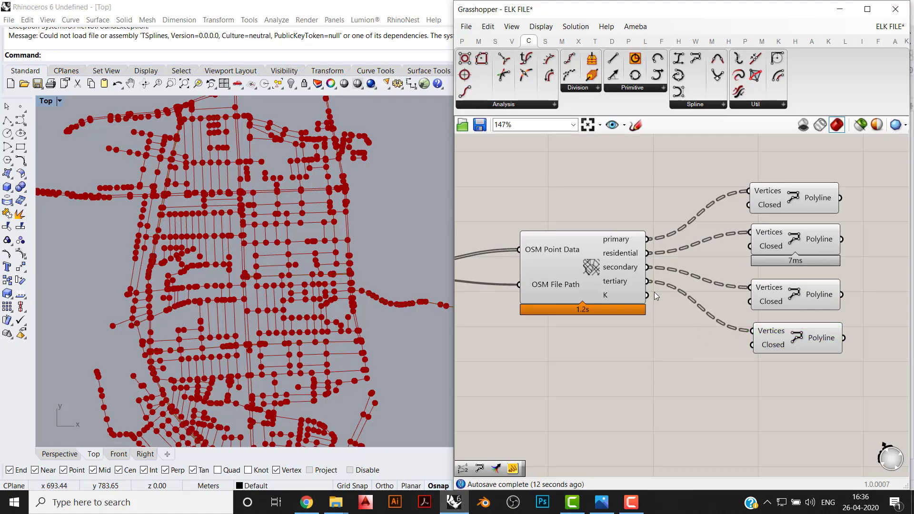
- Highlight the residential PolyLine output to view the residential road network in the Top viewport
left_click(795, 245)
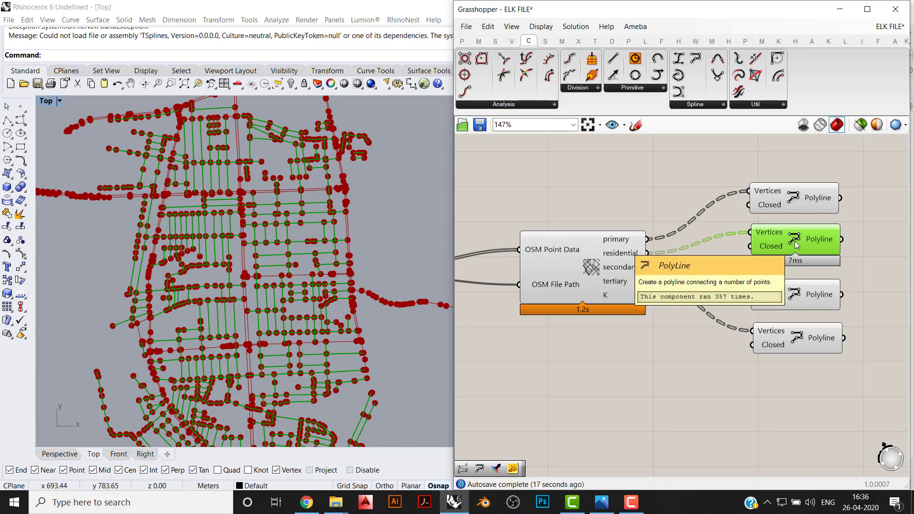
right_click_drag(818, 384, 757, 410)
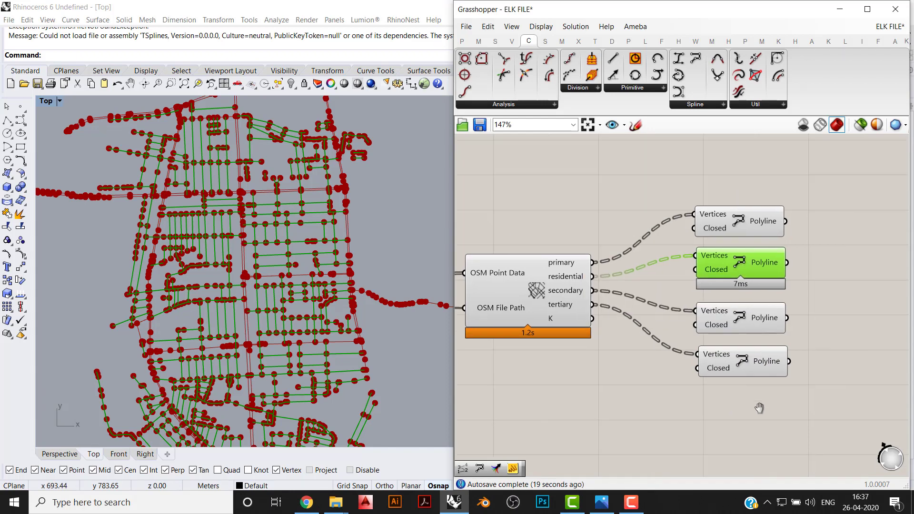
- Turn off the preview of the OSM Data component with the primary, residential, secondary and tertiary outputs
left_click_drag(759, 412, 705, 148)
left_click(573, 413)
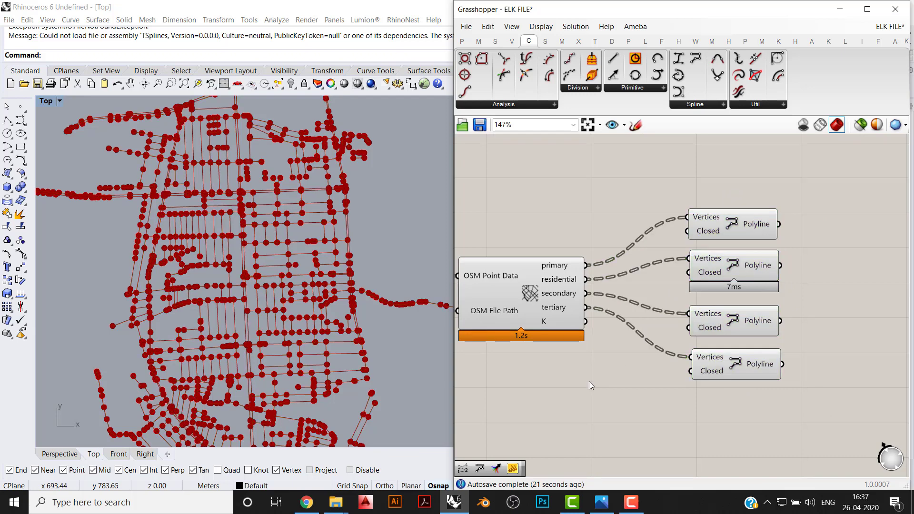
right_click_drag(589, 381, 690, 379)
left_click_drag(680, 387, 571, 203)
middle_click(634, 264)
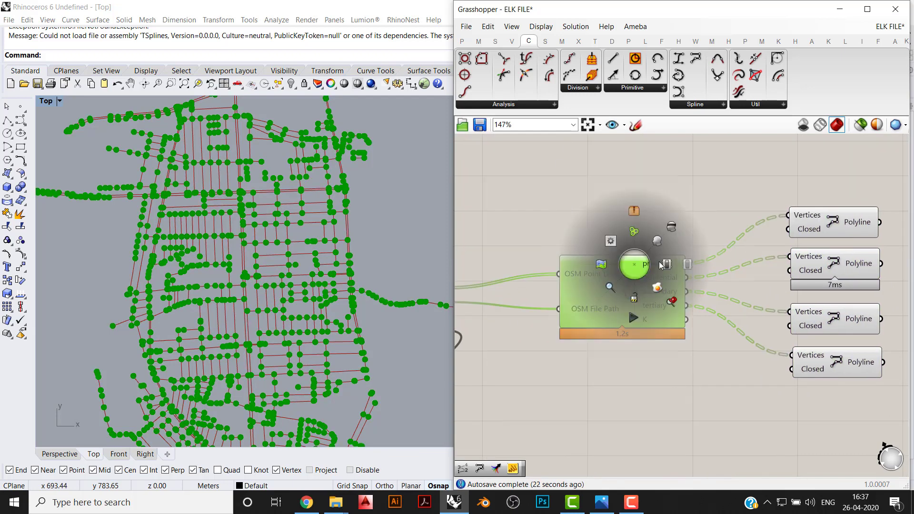
left_click(671, 228)
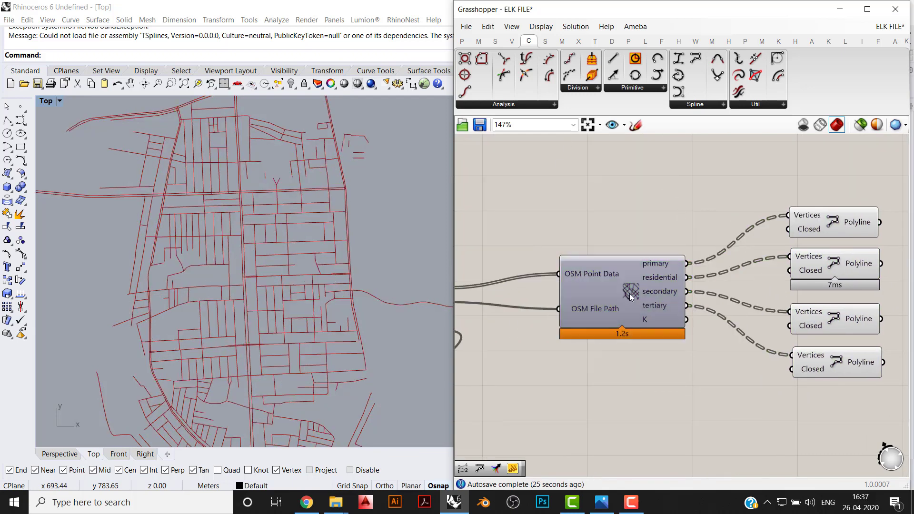
- Highlight all four road-type PolyLine components together to view their roads in the Top viewport
left_click_drag(880, 202, 823, 410)
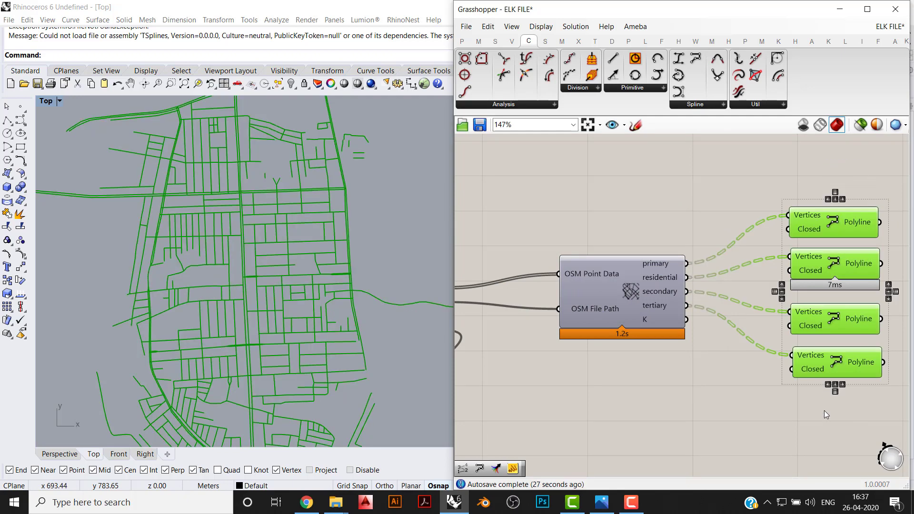
left_click(602, 371)
scroll(656, 300, "down", 2)
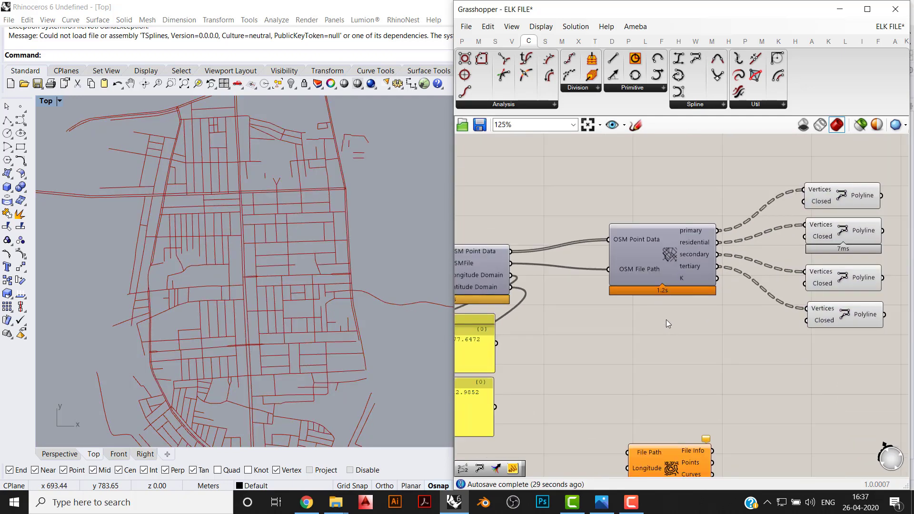
- Maximize Grasshopper and add a second Elk OSM Data component below the first one
left_click(895, 42)
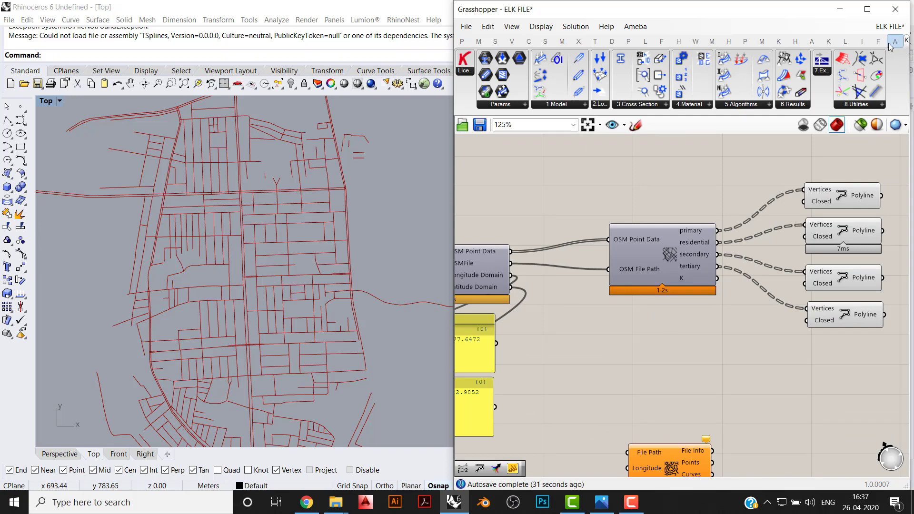
left_click(867, 9)
left_click(892, 37)
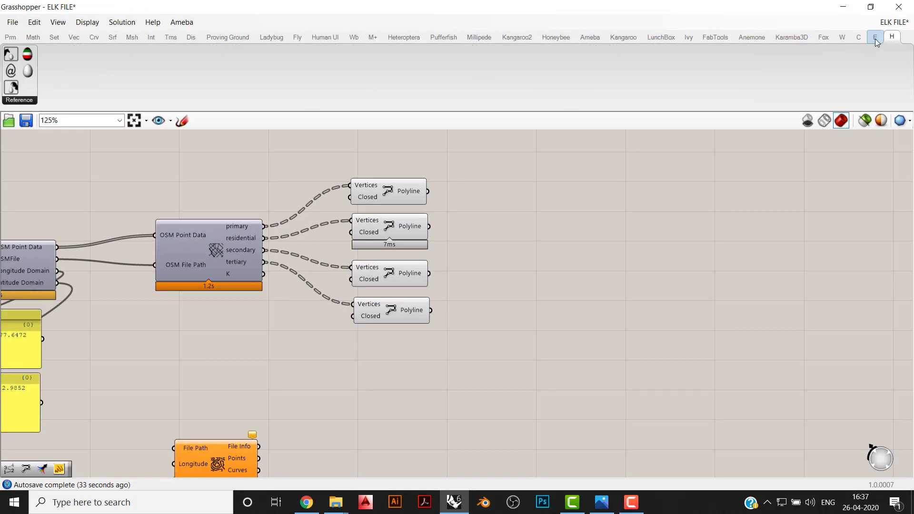
left_click(875, 38)
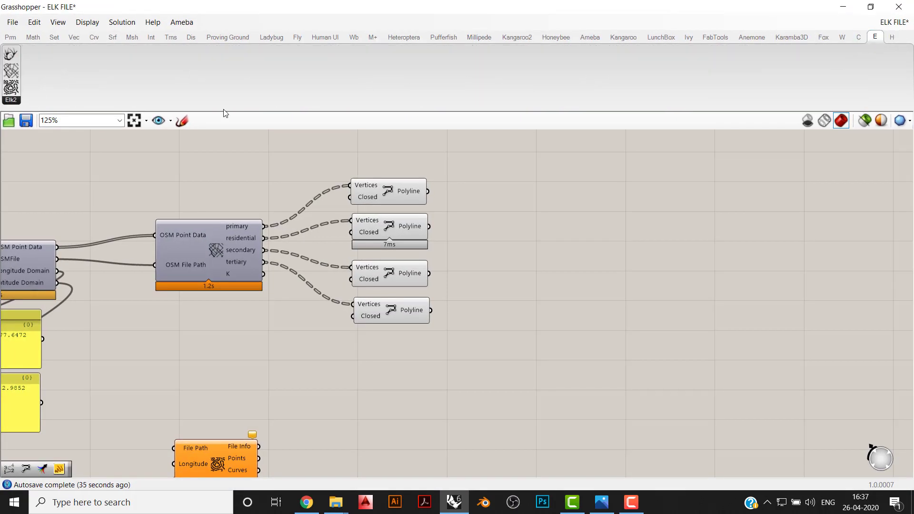
left_click(10, 72)
left_click(176, 339)
right_click_drag(211, 341, 337, 347)
left_click_drag(337, 348, 404, 357)
left_click(327, 396)
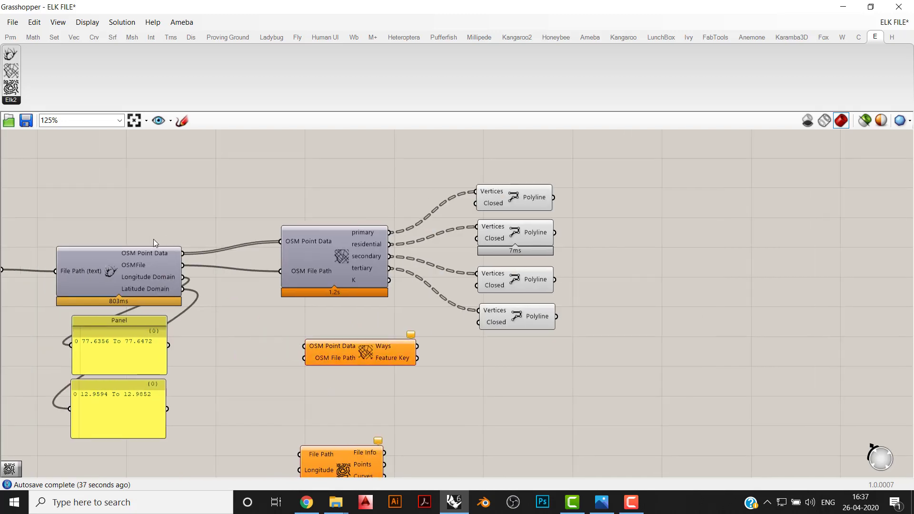
- Connect the Location component's OSM Point Data and OSMFile outputs to the new OSM Data component's matching inputs and view its points in Rhino
mouse_move(182, 253)
left_mouse_down()
mouse_move(305, 346)
mouse_move(214, 306)
mouse_move(182, 265)
left_mouse_up()
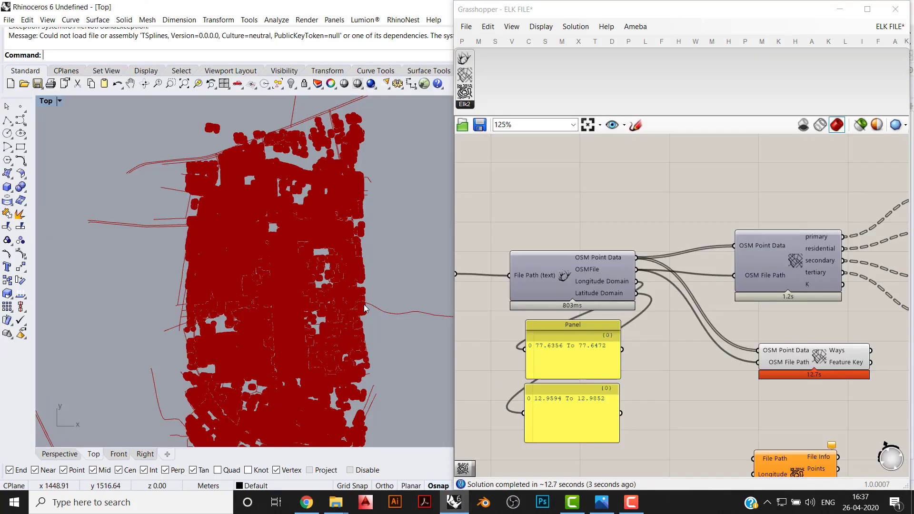
right_click_drag(365, 309, 296, 302)
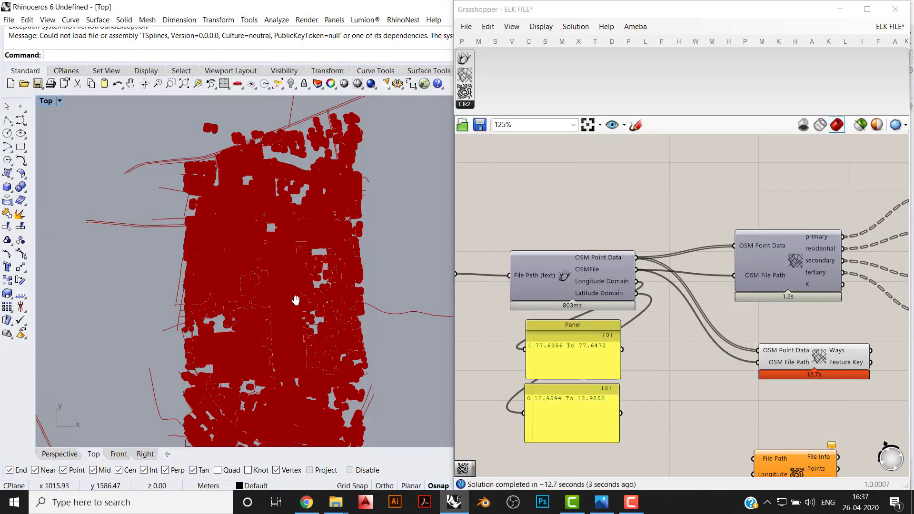
scroll(666, 338, "up", 2)
left_click(649, 321)
left_click_drag(648, 322, 637, 319)
right_click_drag(770, 367, 662, 410)
left_click(675, 417)
left_click_drag(509, 369, 477, 428)
right_click_drag(593, 405, 631, 357)
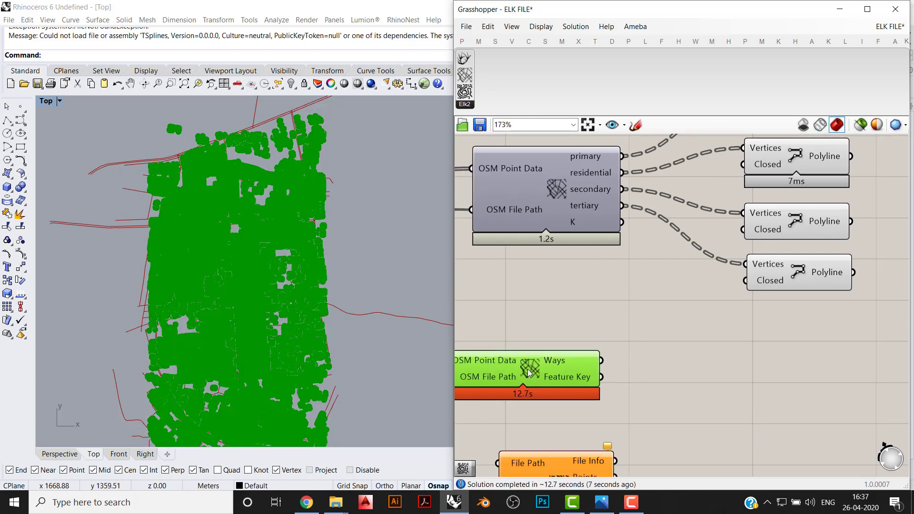
- Set the new OSM Data component's feature type to highway and move the component up slightly
left_click_drag(528, 369, 553, 371)
left_click(580, 422)
right_click(564, 374)
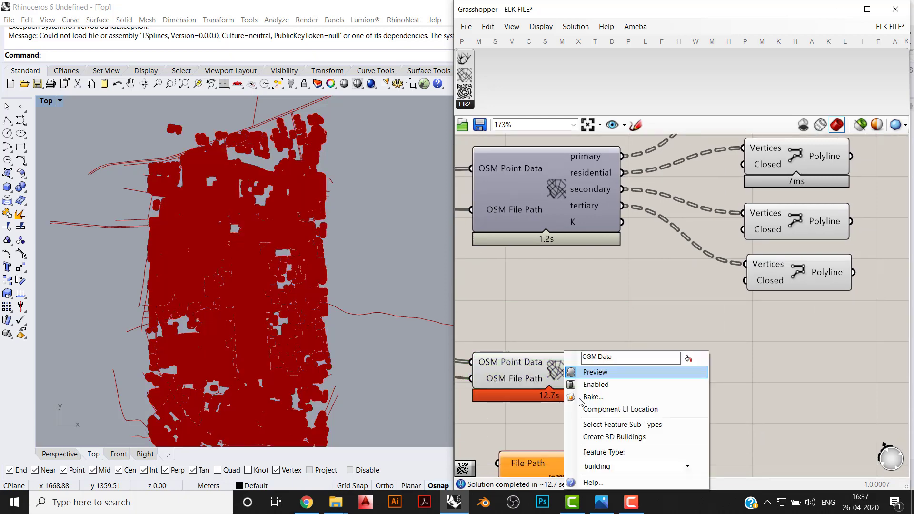
left_click(632, 466)
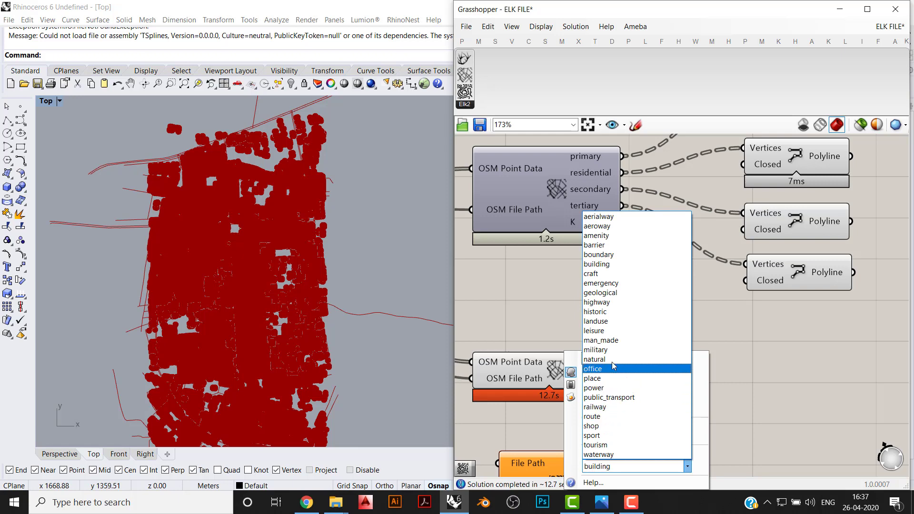
left_click(654, 302)
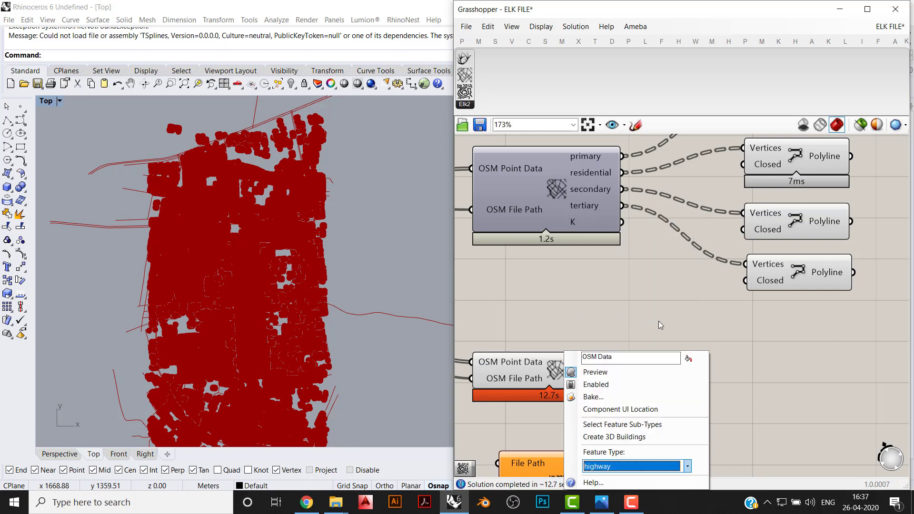
left_click(658, 320)
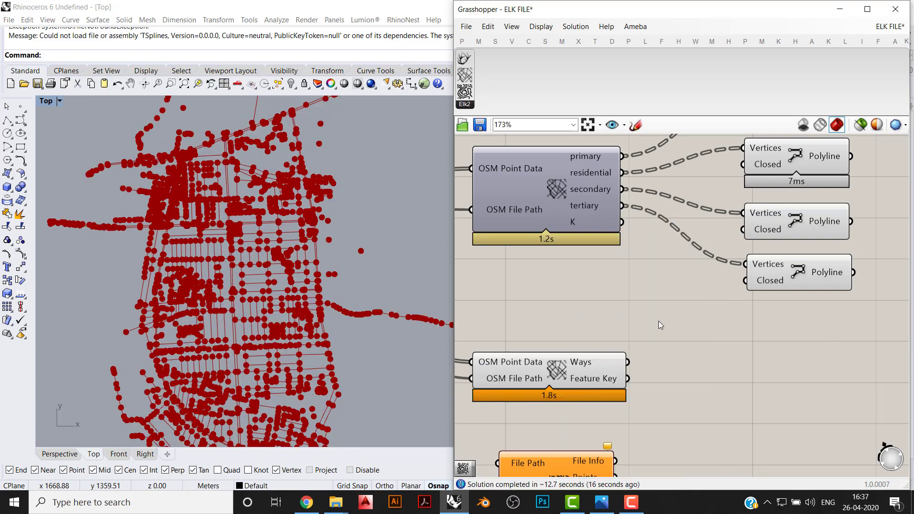
left_click_drag(561, 369, 564, 354)
left_click(576, 377)
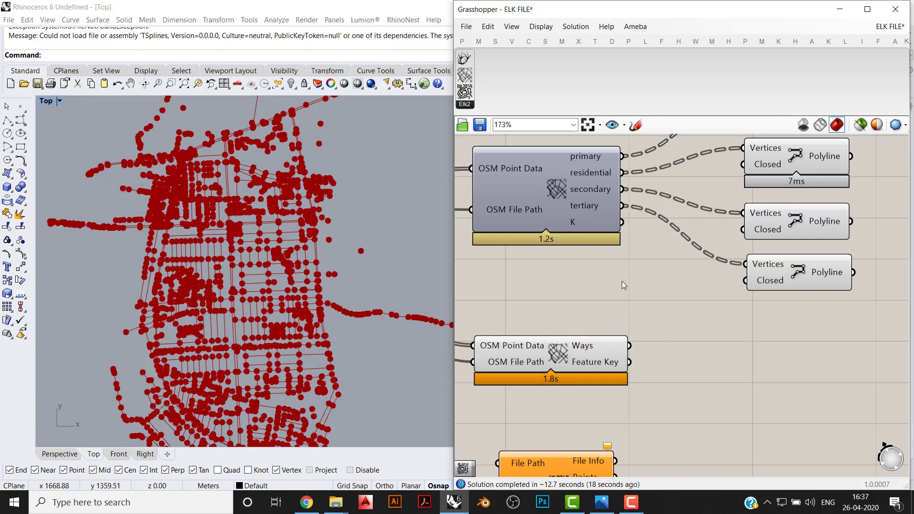
- Add a PolyLine component beside the second OSM Data component and connect the Ways output to its Vertices input
left_click(461, 41)
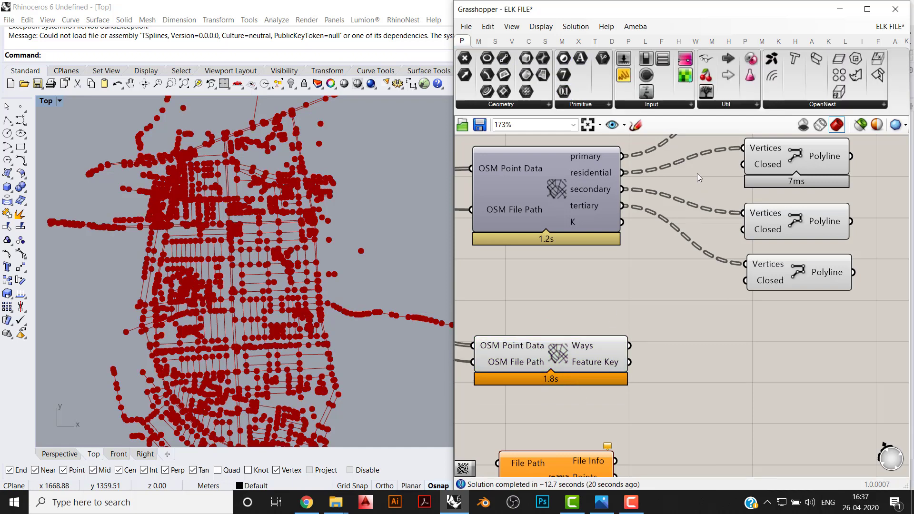
left_click(644, 41)
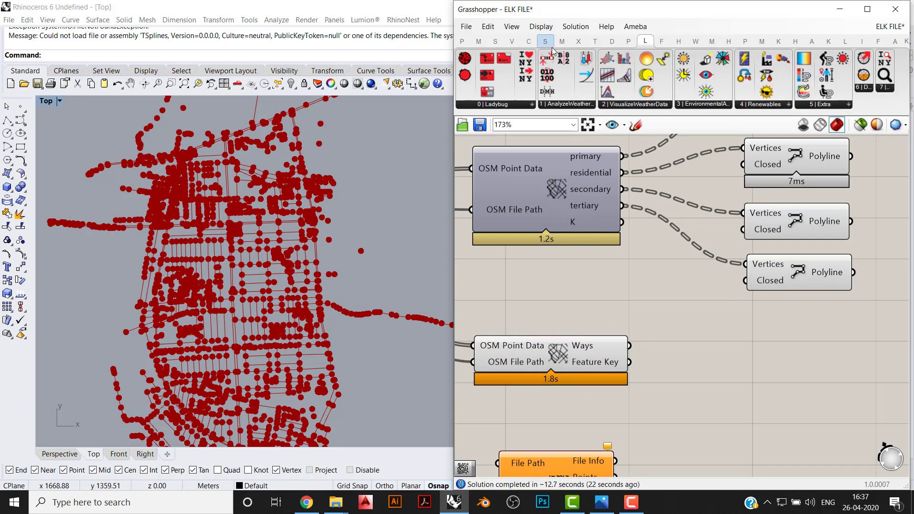
left_click(528, 42)
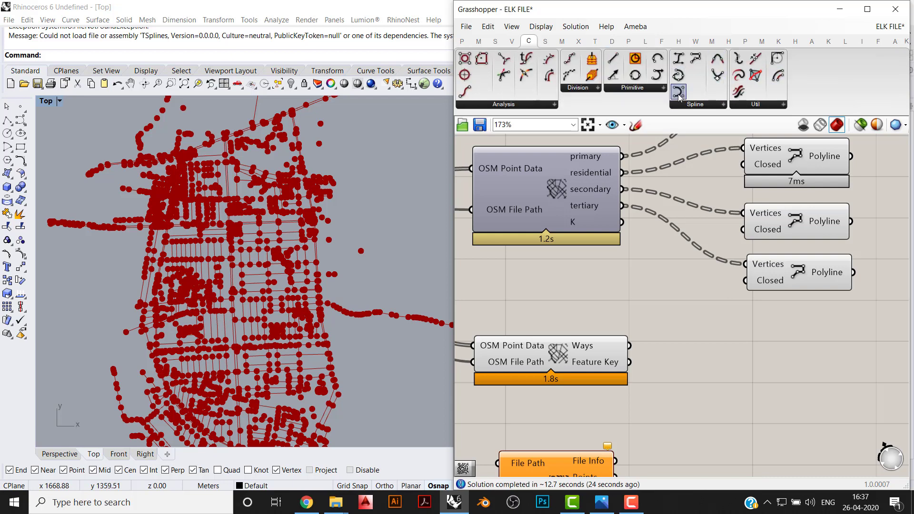
left_click_drag(695, 59, 630, 346)
- Turn off the second OSM Data component's preview and highlight the connected highway PolyLine in the Top viewport
left_click_drag(576, 300, 514, 394)
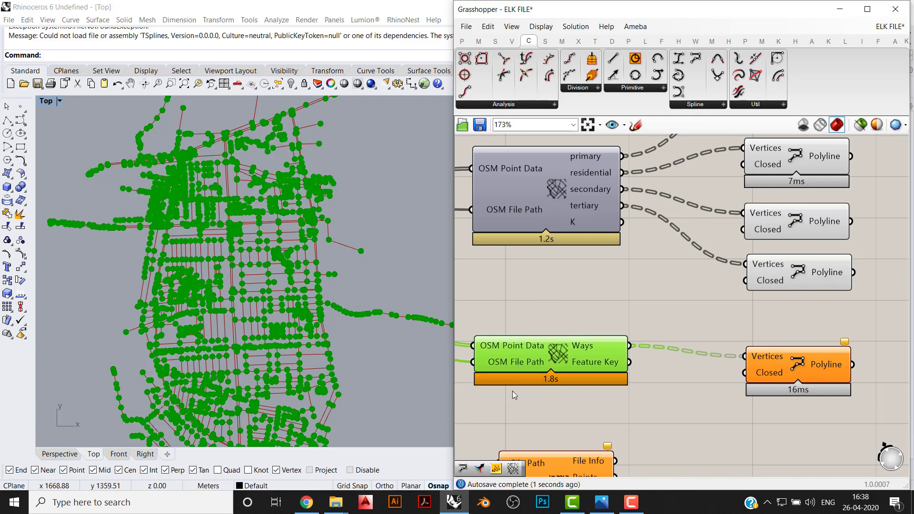
middle_click(583, 322)
left_click(620, 284)
left_click(800, 372)
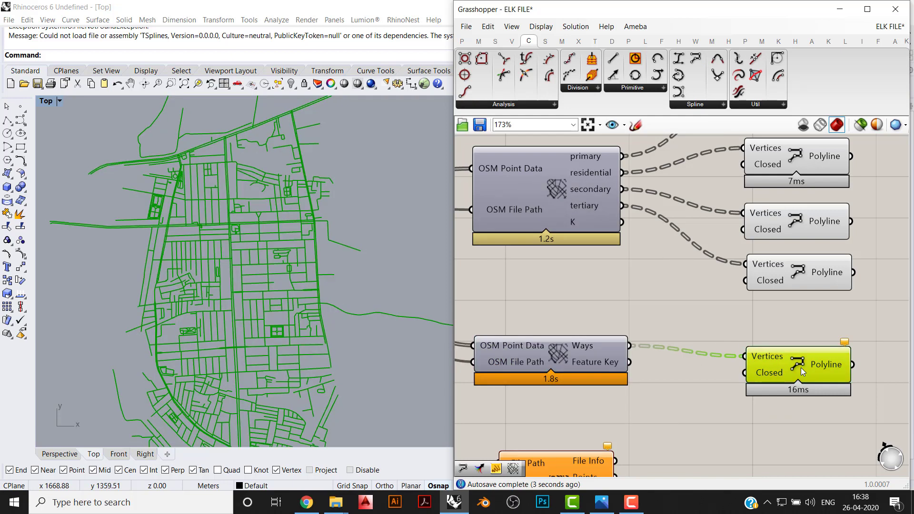
- Select the four road-type PolyLine components together and move them up slightly
right_click_drag(805, 251, 767, 314)
left_click_drag(791, 370, 714, 145)
scroll(760, 223, "down", 1)
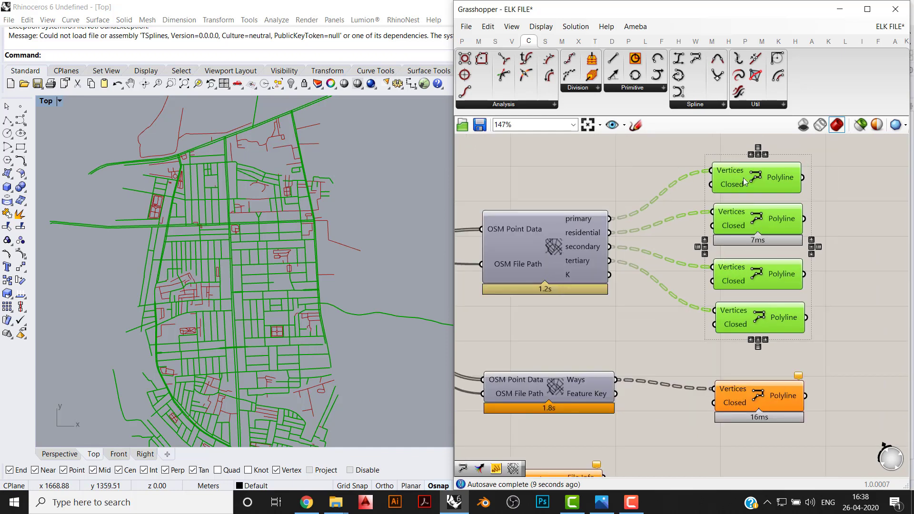
left_click_drag(758, 173, 760, 159)
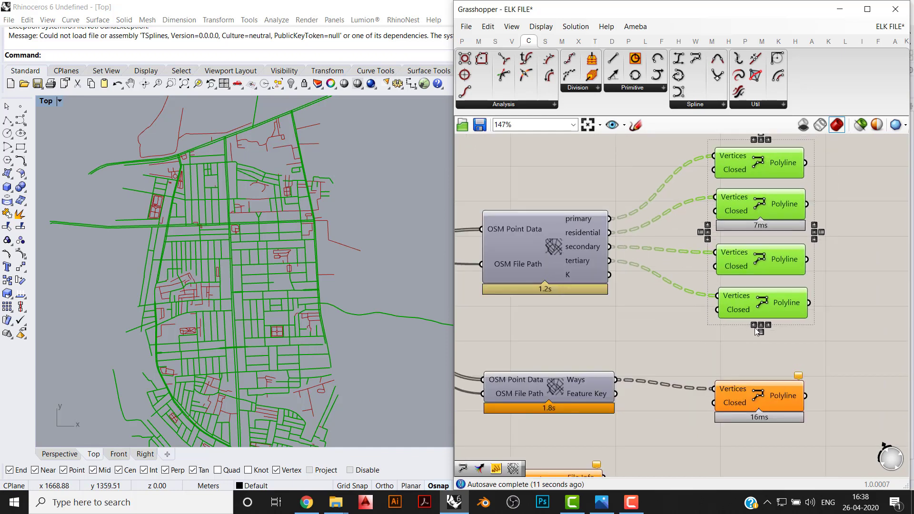
- Examine in the Top viewport which highway lines the four highlighted road types leave out
scroll(296, 266, "down", 3)
scroll(276, 422, "up", 7)
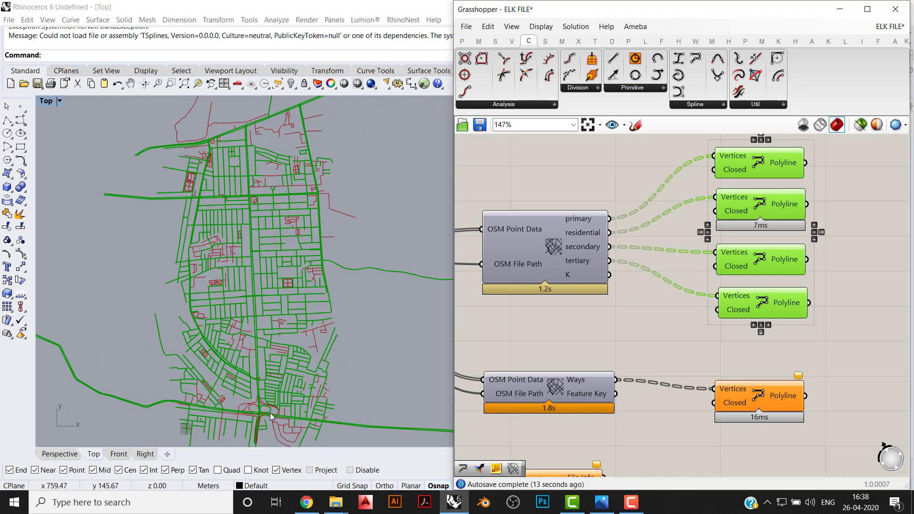
scroll(277, 422, "up", 3)
scroll(278, 422, "down", 7)
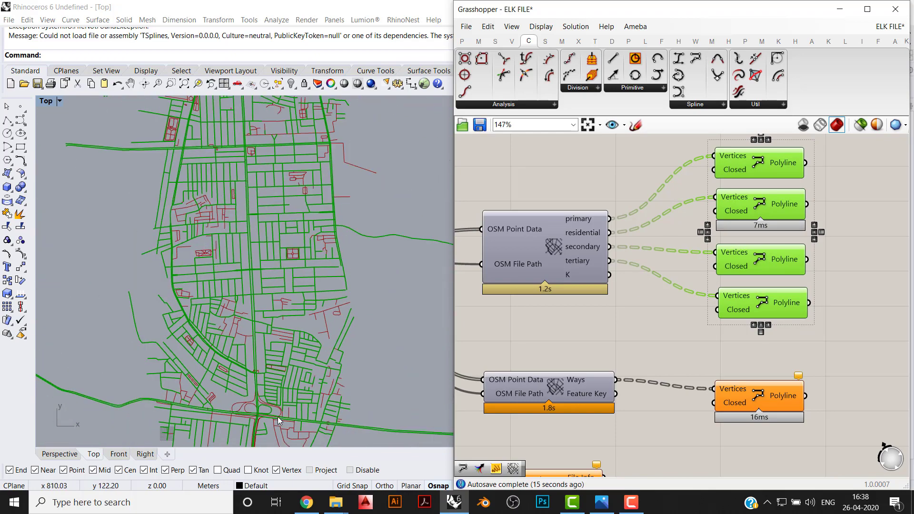
right_click_drag(279, 243, 276, 274)
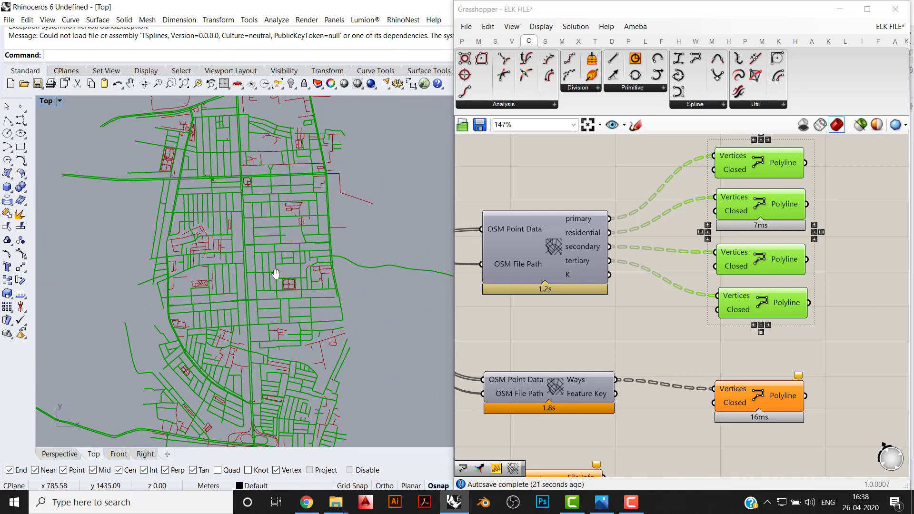
scroll(240, 241, "up", 2)
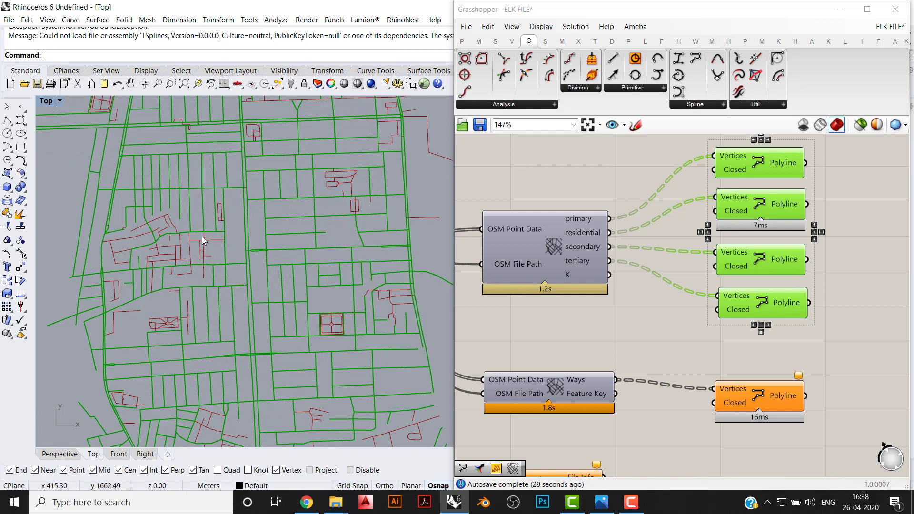
scroll(214, 230, "down", 4)
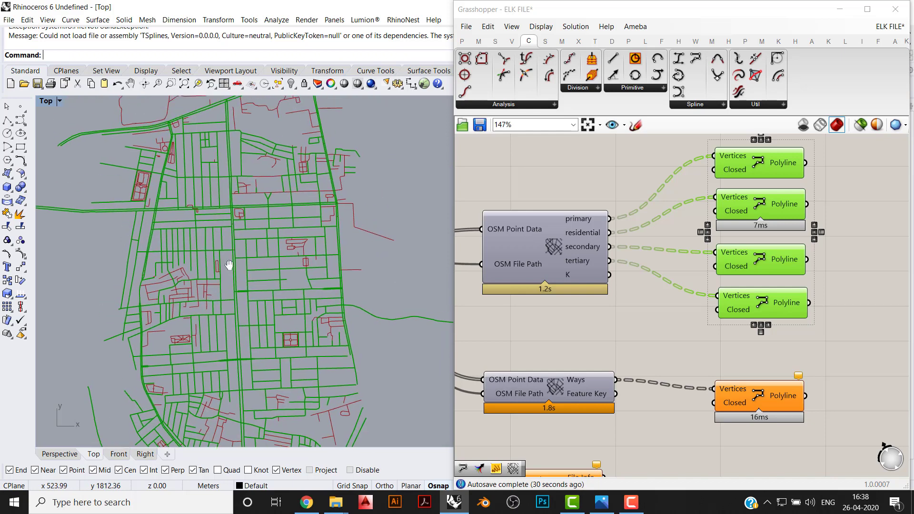
scroll(266, 166, "down", 4)
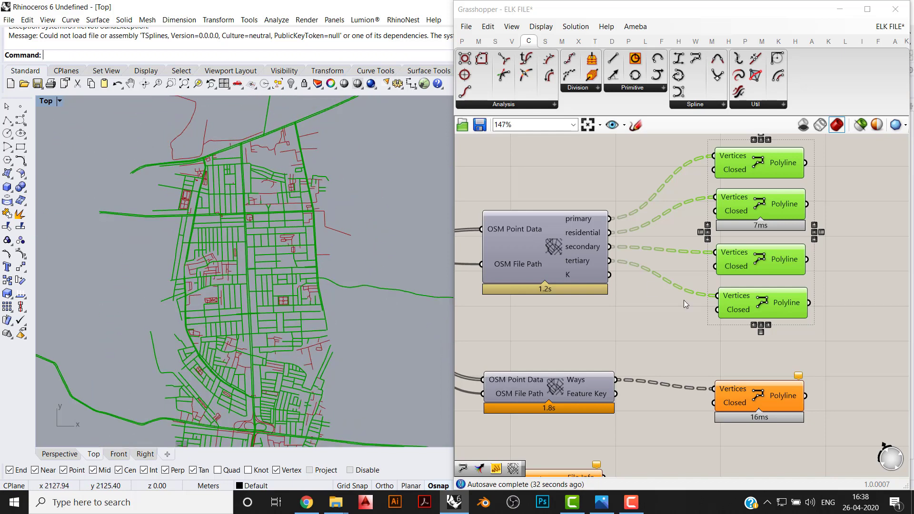
- Deselect the road-type components and align the highway PolyLine component with the Ways output
left_click(668, 330)
right_click_drag(674, 317, 662, 342)
left_click_drag(758, 343, 741, 179)
left_click(775, 393)
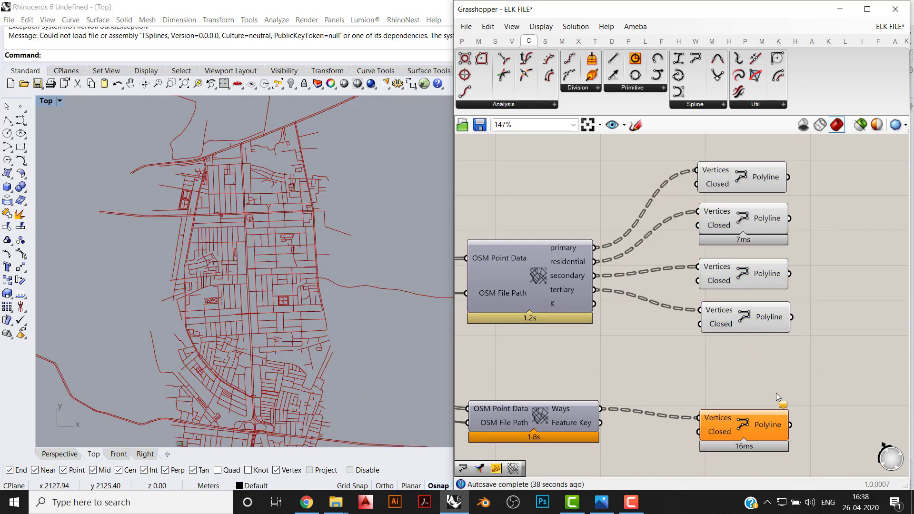
left_click_drag(745, 430, 750, 418)
left_click(775, 373)
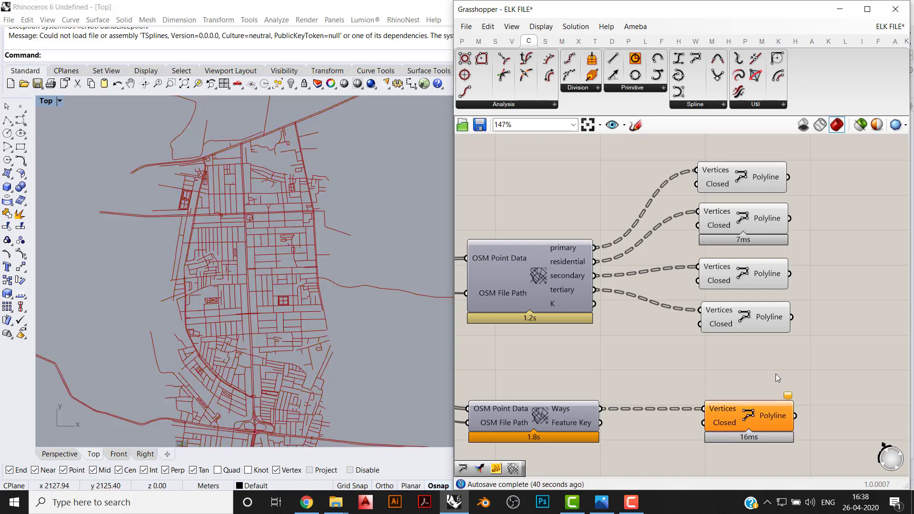
- Highlight the four road-type PolyLine components again to distinguish them from the full highway network
left_click_drag(768, 354, 726, 172)
left_click(820, 209)
right_click_drag(819, 208, 790, 204)
left_click_drag(786, 165, 721, 346)
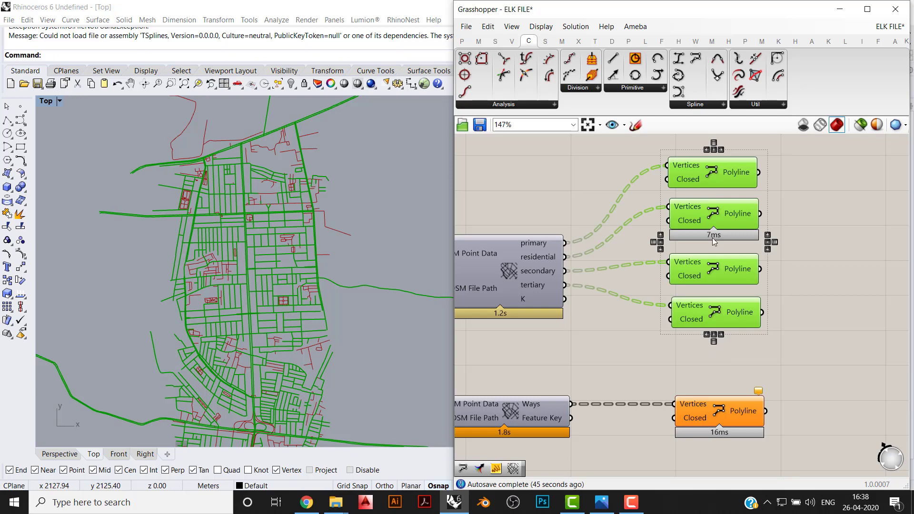
- Add a Custom Preview component and connect the primary roads' PolyLine output to its Geometry input
left_click(781, 178)
right_click_drag(780, 179, 696, 205)
left_click(461, 41)
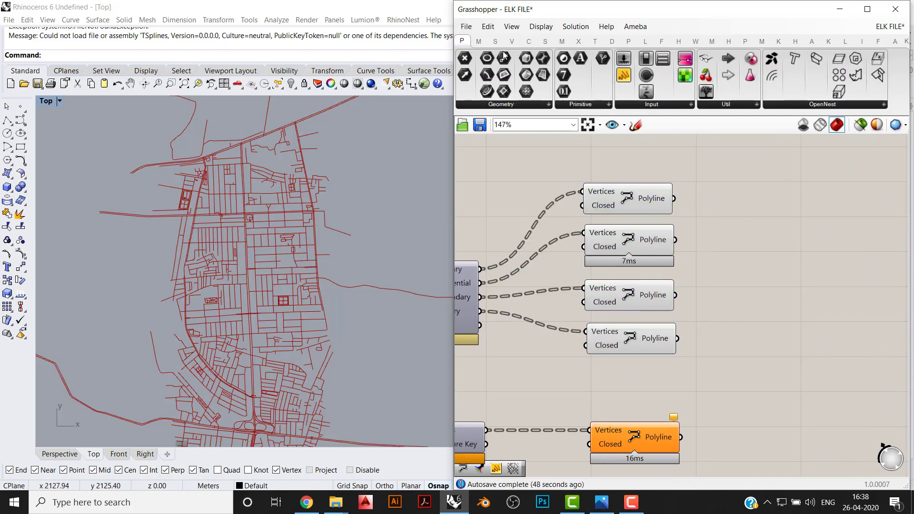
left_click(745, 106)
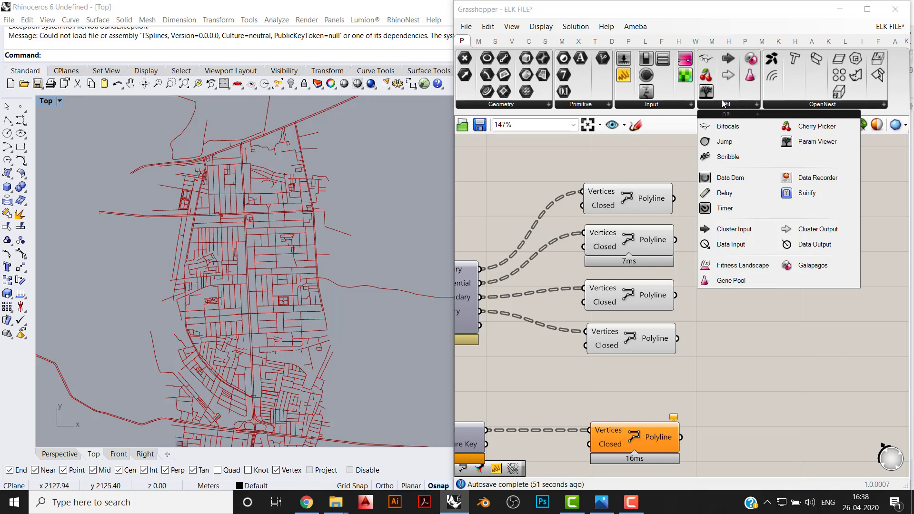
left_click(611, 41)
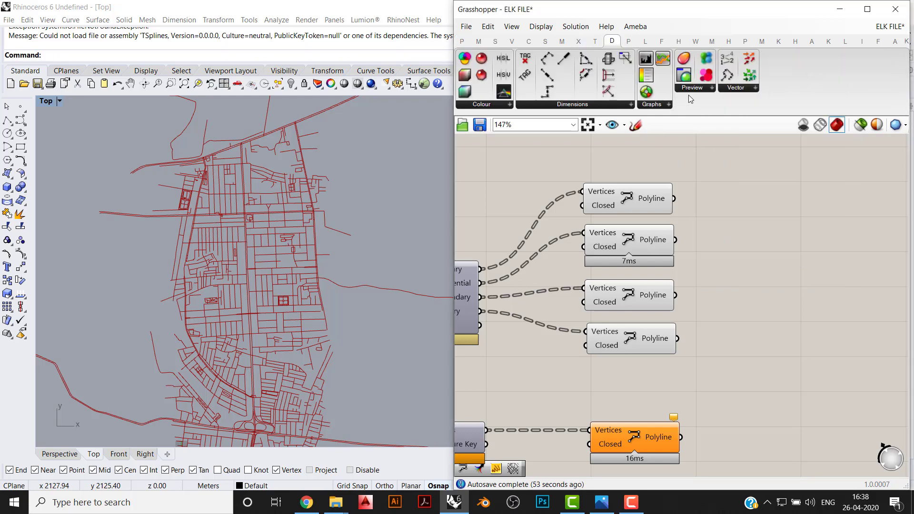
left_click_drag(683, 74, 772, 201)
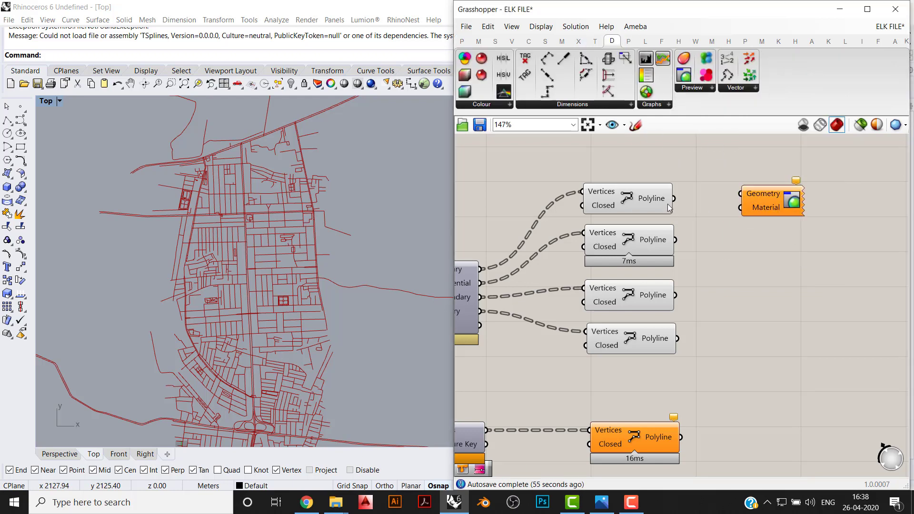
left_click_drag(673, 198, 739, 193)
scroll(709, 285, "up", 1)
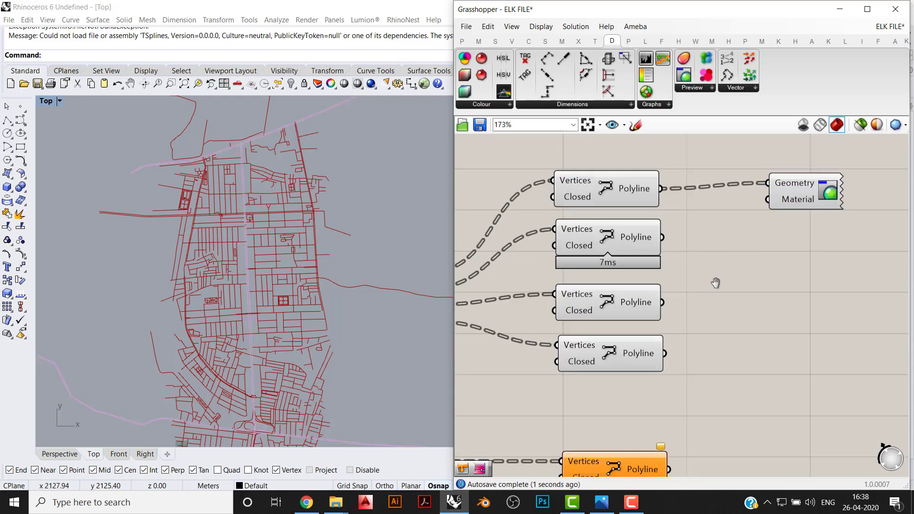
- Connect a new Colour Swatch to the Custom Preview's Material input and set its colour to black
double_click(701, 301)
type("COLO")
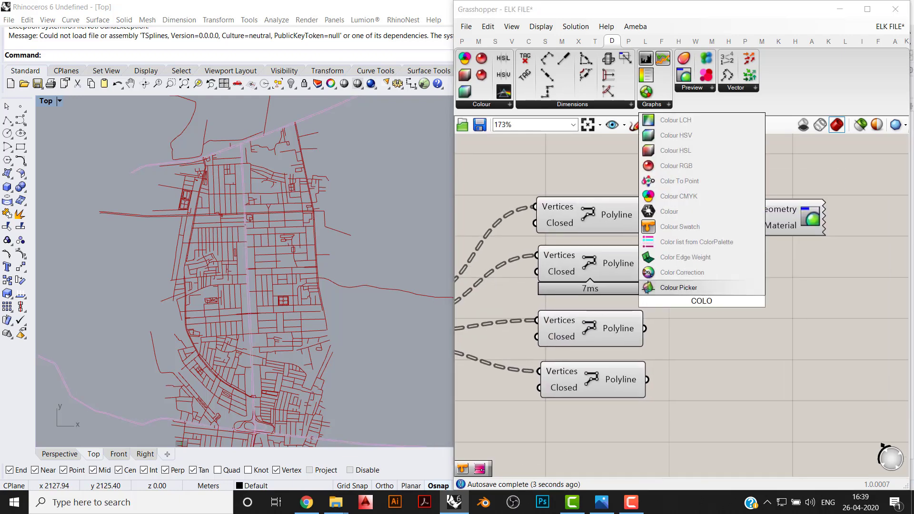
left_click(714, 227)
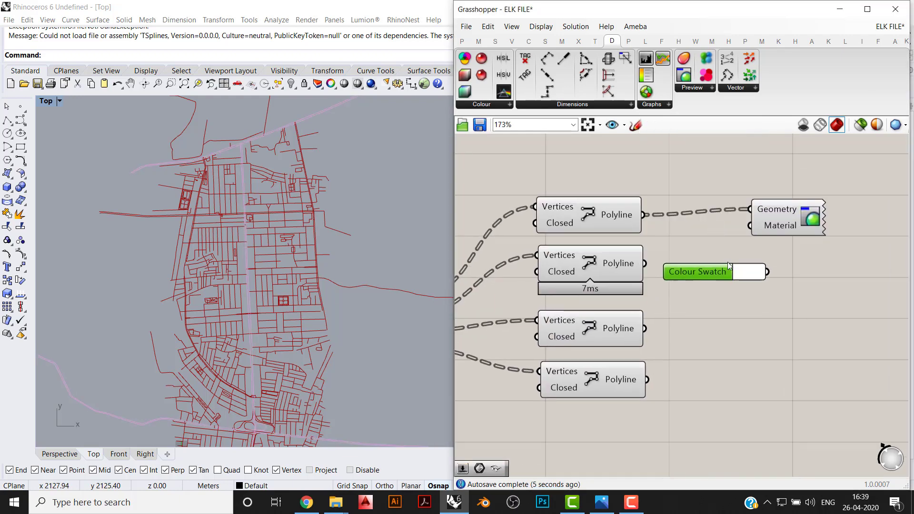
left_click_drag(768, 269, 750, 226)
left_click(751, 269)
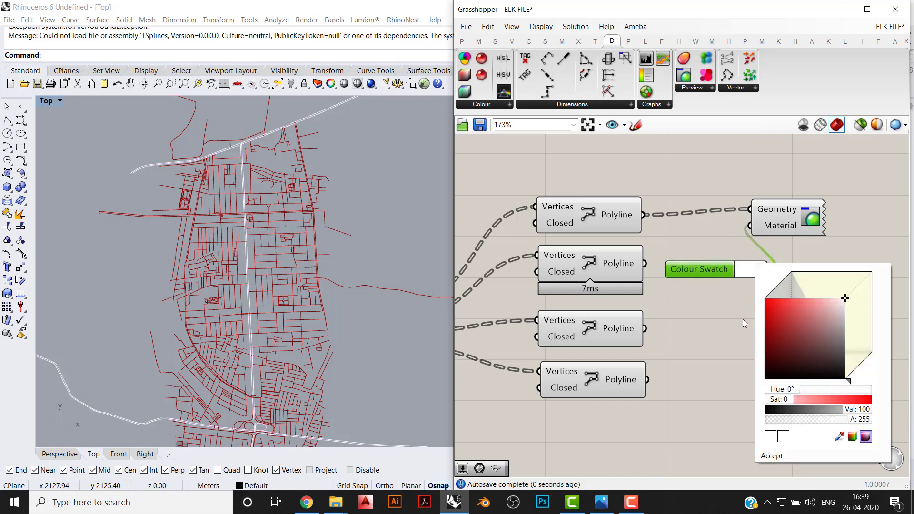
left_click(844, 381)
left_click(852, 236)
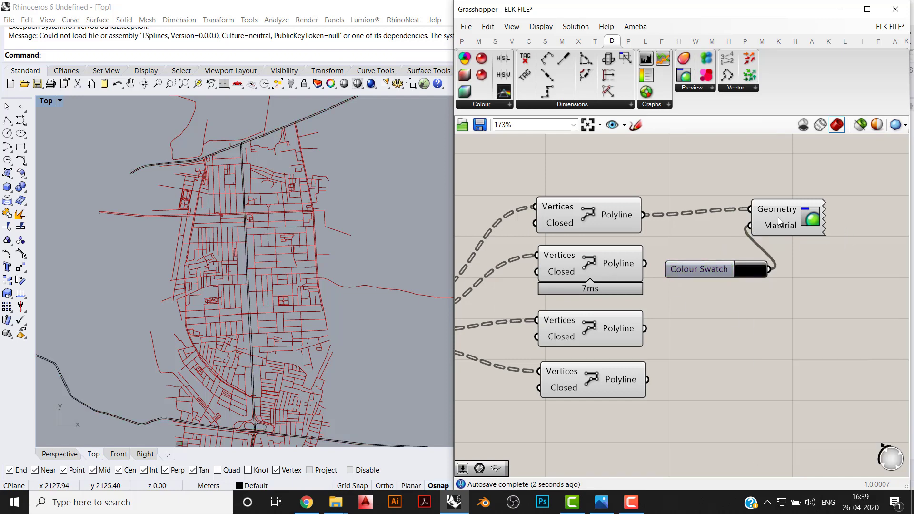
- Move the Custom Preview further from the primary PolyLine and place the black Colour Swatch between them
left_click_drag(778, 218, 827, 251)
left_click_drag(838, 198, 760, 321)
left_click_drag(826, 247, 863, 205)
left_click(850, 276)
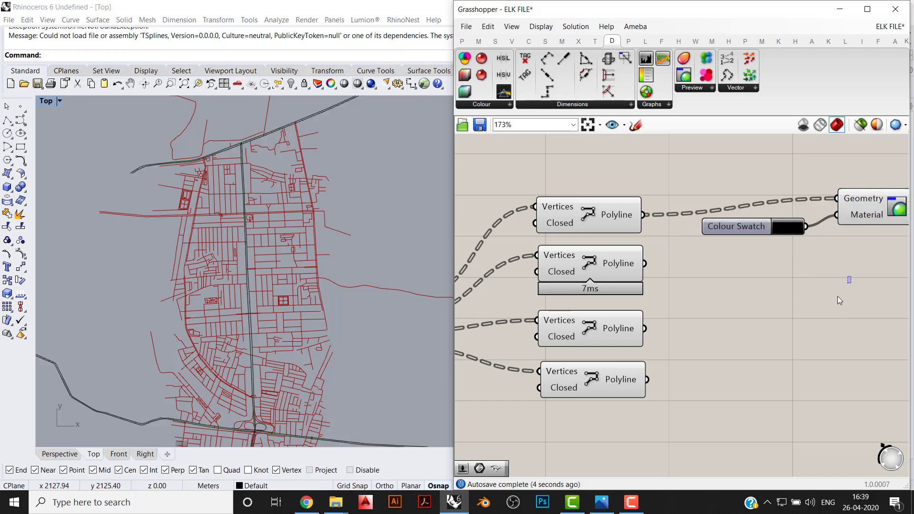
scroll(675, 339, "down", 3)
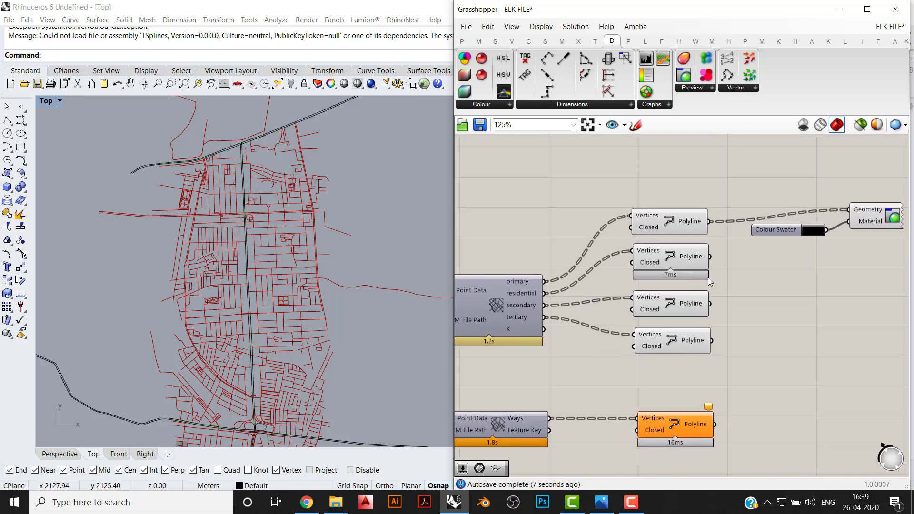
- Duplicate the Custom Preview with its Colour Swatch, place the copy below, and connect the residential PolyLine to its Geometry input
left_click_drag(867, 260, 794, 174)
key("ctrl+c")
key("ctrl+v")
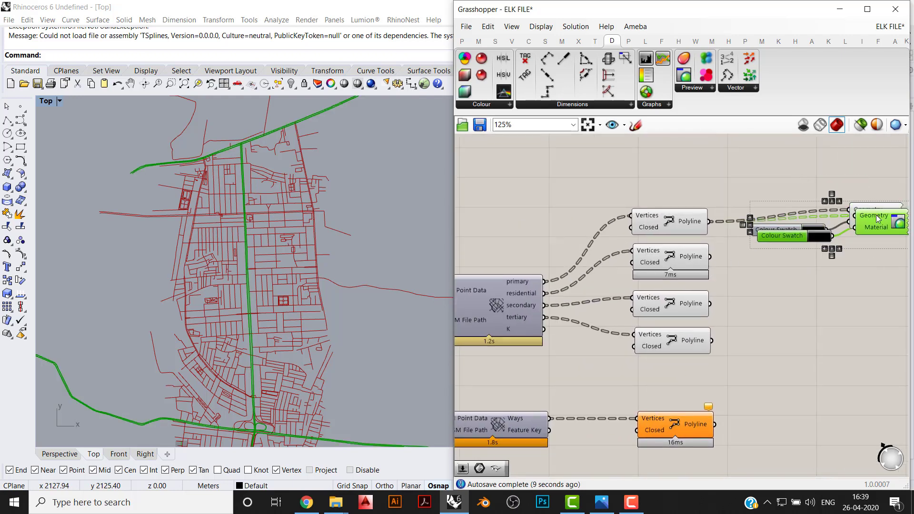
left_click_drag(877, 219, 877, 268)
left_click_drag(708, 256, 855, 265)
left_click(813, 319)
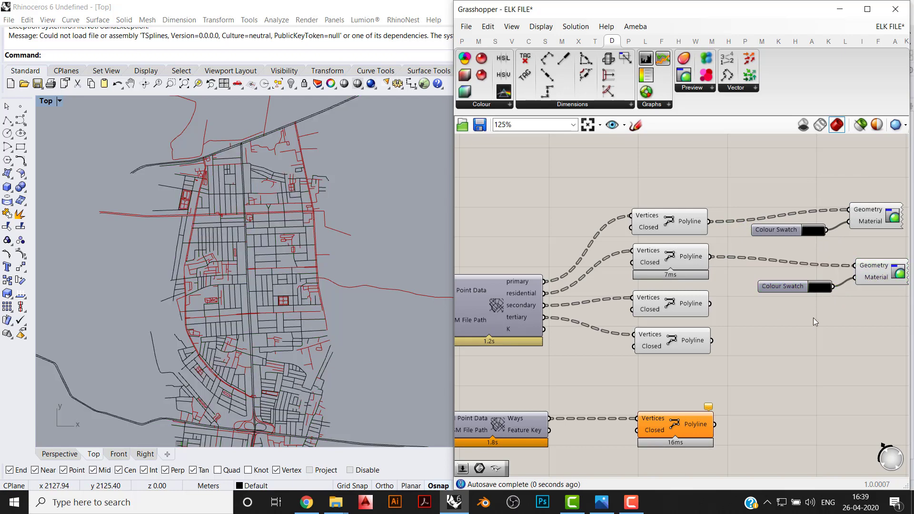
- Set the Colour Swatch of the residential roads' Custom Preview to grey
scroll(824, 293, "up", 2)
left_click(824, 287)
left_click_drag(827, 342, 866, 364)
scroll(735, 345, "down", 4)
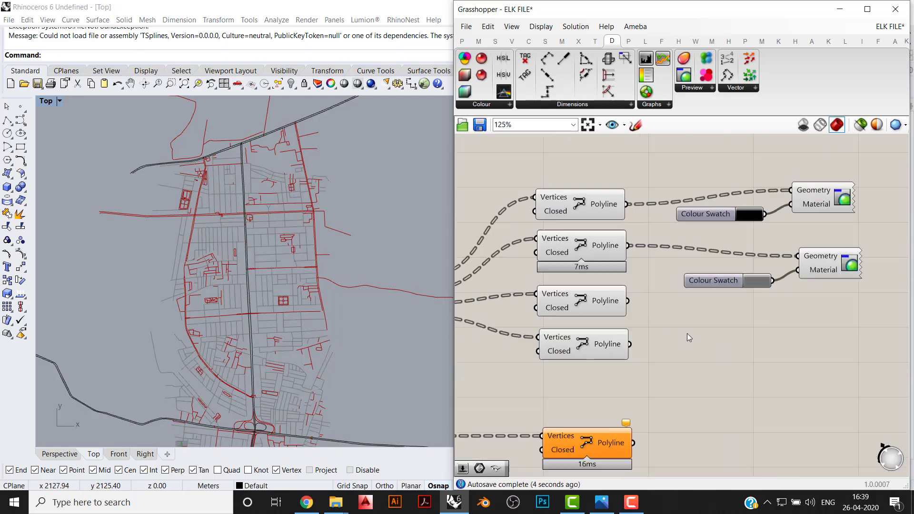
- Move the black Colour Swatch and its Custom Preview beside the highway PolyLine and connect that PolyLine to Geometry instead
scroll(651, 367, "up", 1)
right_click_drag(652, 367, 778, 356)
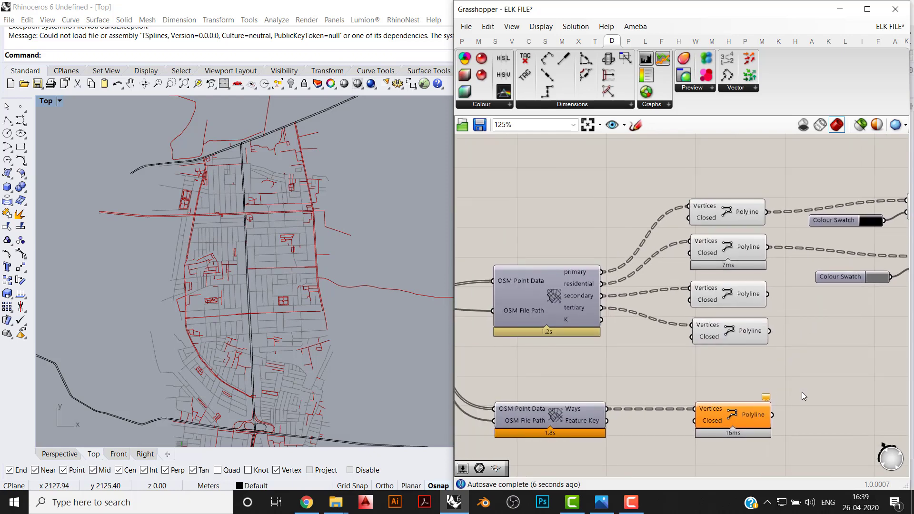
right_click_drag(801, 392, 642, 391)
left_click_drag(811, 232, 629, 164)
left_click_drag(785, 208, 614, 420)
left_click(772, 391)
- Delete the Custom Preview and grey Colour Swatch attached to the residential PolyLine
left_click_drag(821, 320, 664, 204)
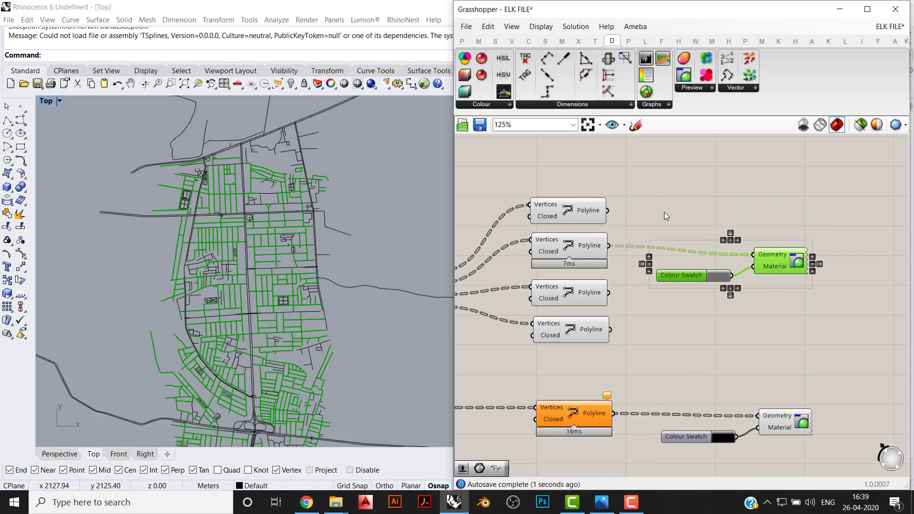
key("Delete")
right_click_drag(661, 224, 727, 220)
left_click_drag(716, 156, 475, 361)
right_click_drag(533, 355, 695, 334)
scroll(696, 335, "down", 1)
right_click_drag(716, 371, 630, 367)
left_click(881, 341)
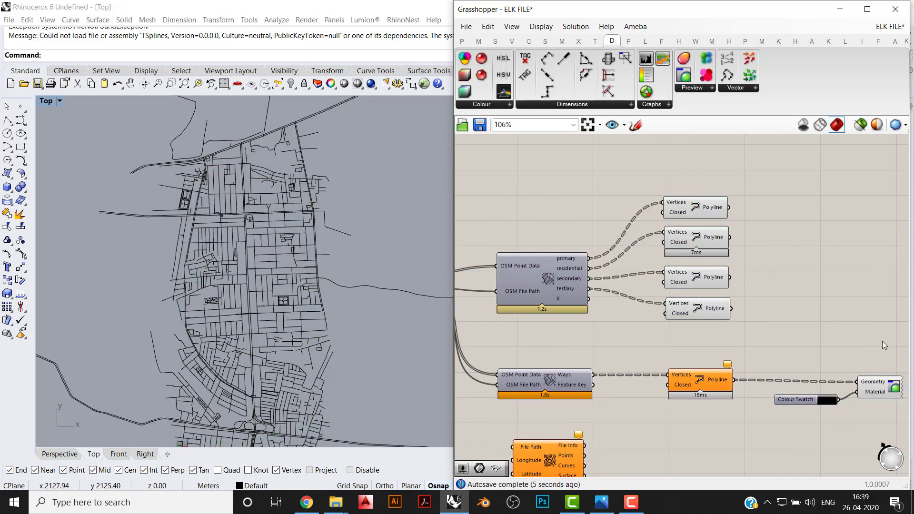
- Move the black Colour Swatch and its Custom Preview slightly closer to the highway PolyLine
left_click_drag(894, 347, 642, 377)
left_click(723, 432)
left_click_drag(855, 338, 732, 407)
left_click_drag(751, 395, 731, 392)
left_click(813, 433)
- Duplicate the OPEN STREET MAPS / SRTM scribble and place the copy above the highway network's Elk component
scroll(809, 430, "down", 5)
right_click_drag(657, 218, 557, 301)
scroll(556, 300, "down", 3)
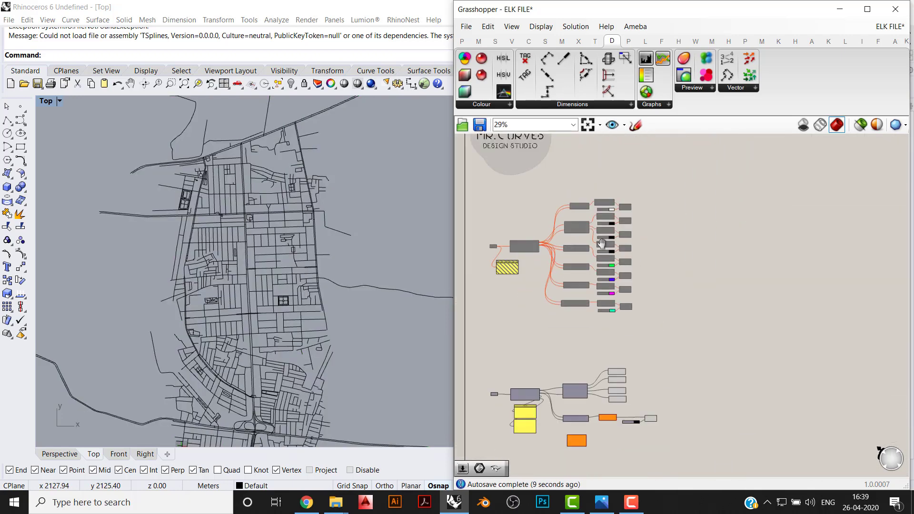
right_click_drag(599, 240, 606, 270)
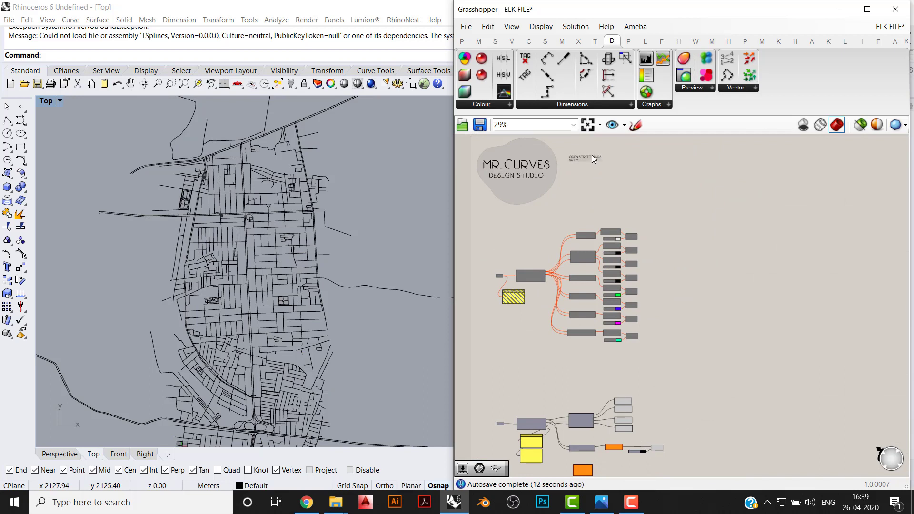
scroll(581, 156, "up", 5)
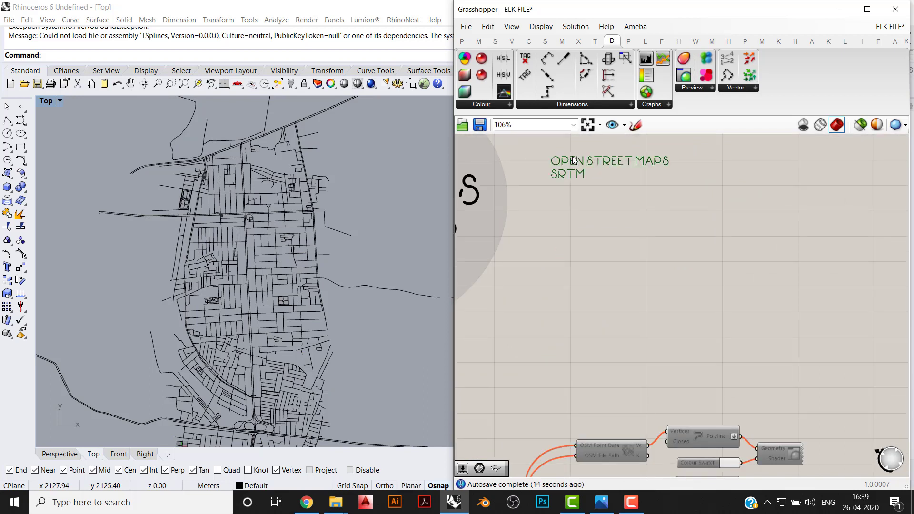
key("ctrl+v")
left_click_drag(587, 180, 595, 286)
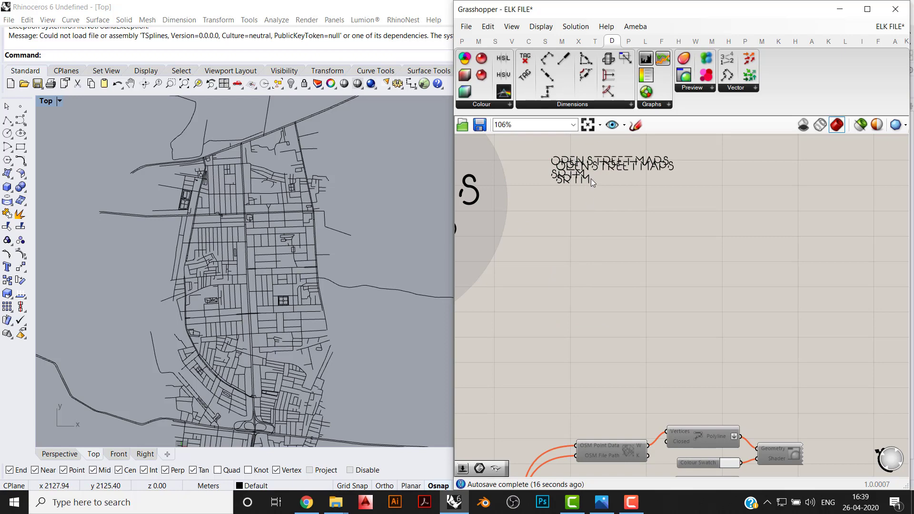
left_click_drag(590, 179, 604, 340)
scroll(576, 159, "down", 6)
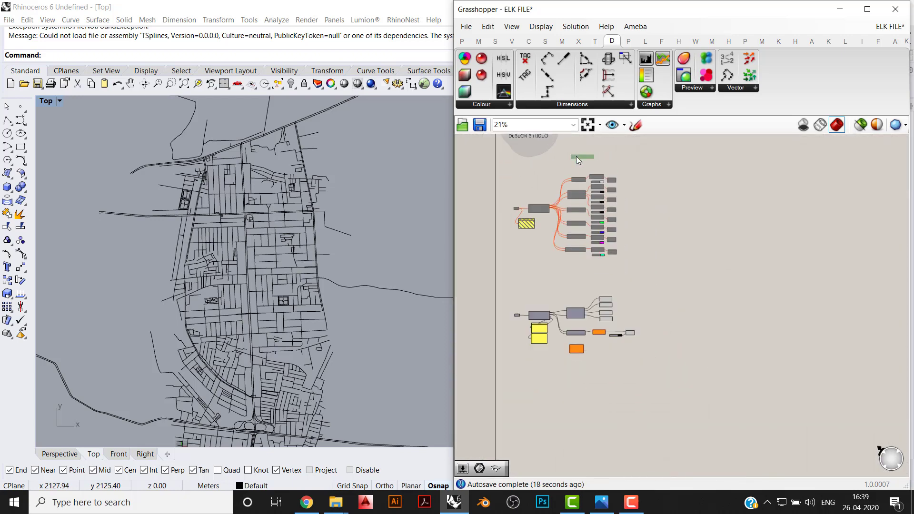
left_click_drag(576, 156, 571, 301)
scroll(568, 265, "up", 5)
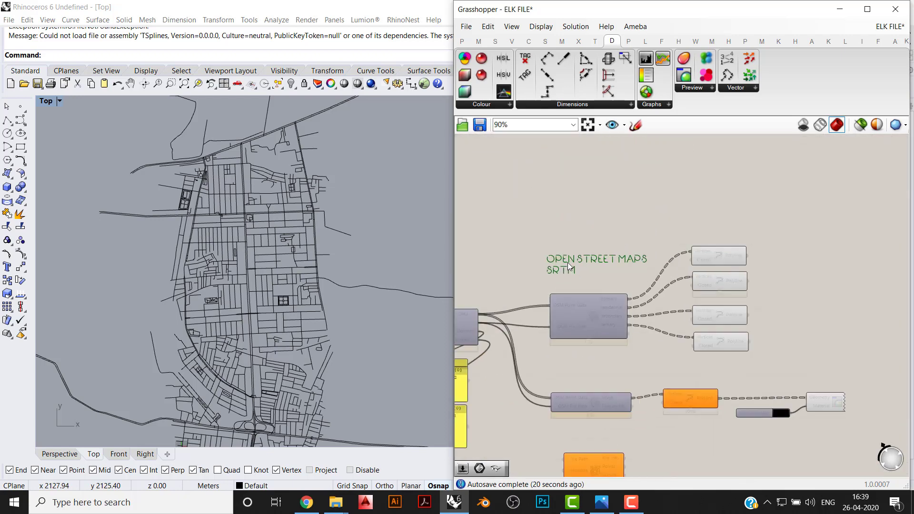
scroll(569, 265, "up", 1)
left_click_drag(569, 265, 568, 387)
- Change the copied scribble's text to ROADS and position it directly above the highway Elk component
double_click(568, 388)
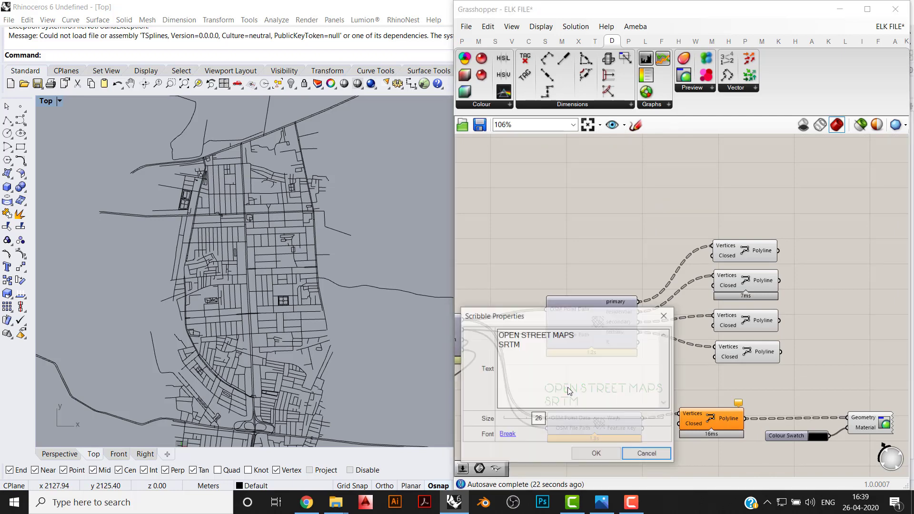
type("ROADS")
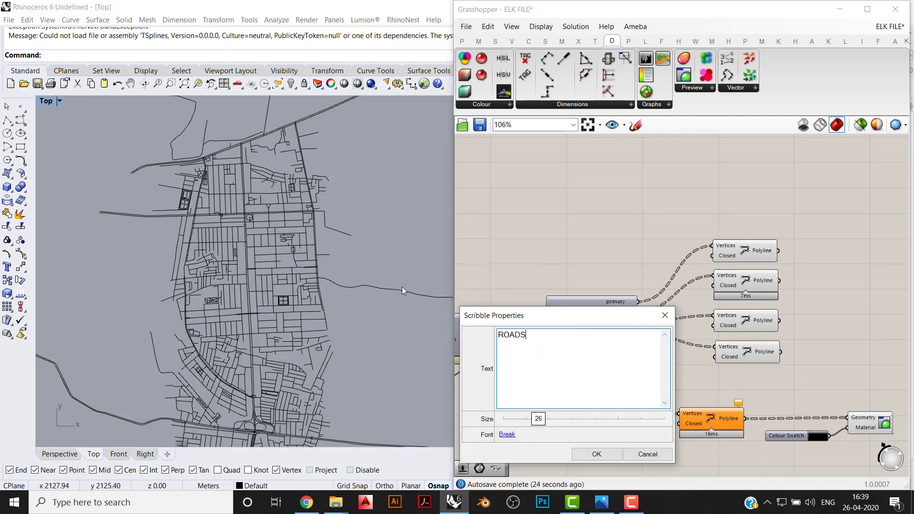
left_click(593, 453)
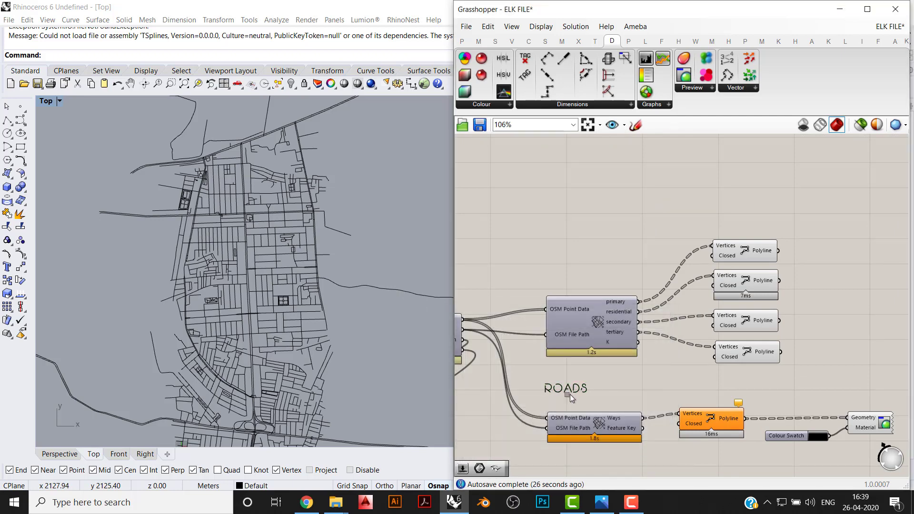
left_click_drag(568, 390, 578, 406)
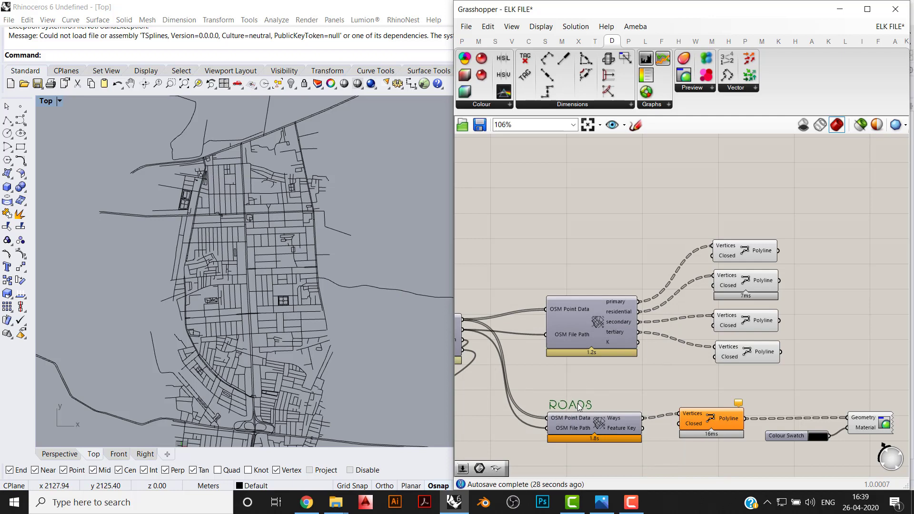
- Delete the Elk component with the four road-type outputs together with its four PolyLine components
left_click_drag(753, 374, 545, 134)
right_click_drag(828, 333, 815, 307)
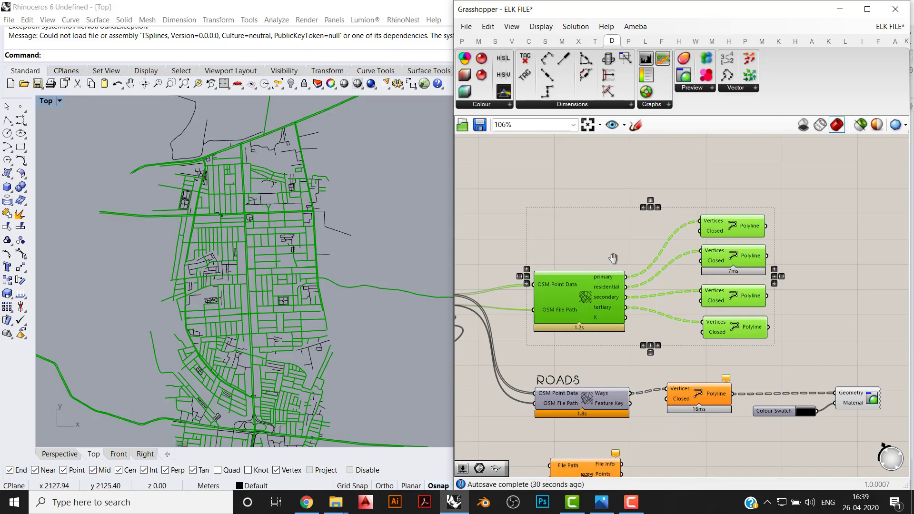
key("Delete")
- Move the whole ROADS branch, including its label, PolyLine, swatch and preview, up into the freed space
left_click_drag(852, 318, 531, 447)
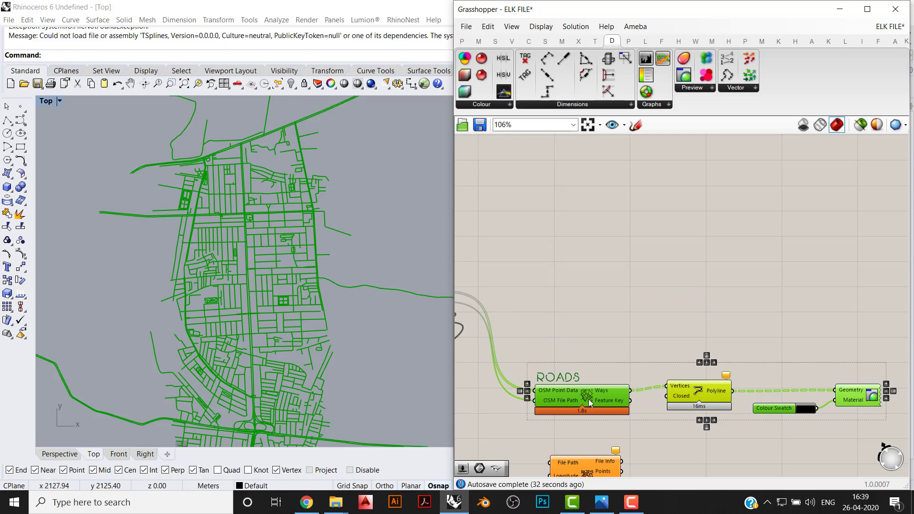
left_click_drag(589, 396, 586, 264)
left_click(596, 321)
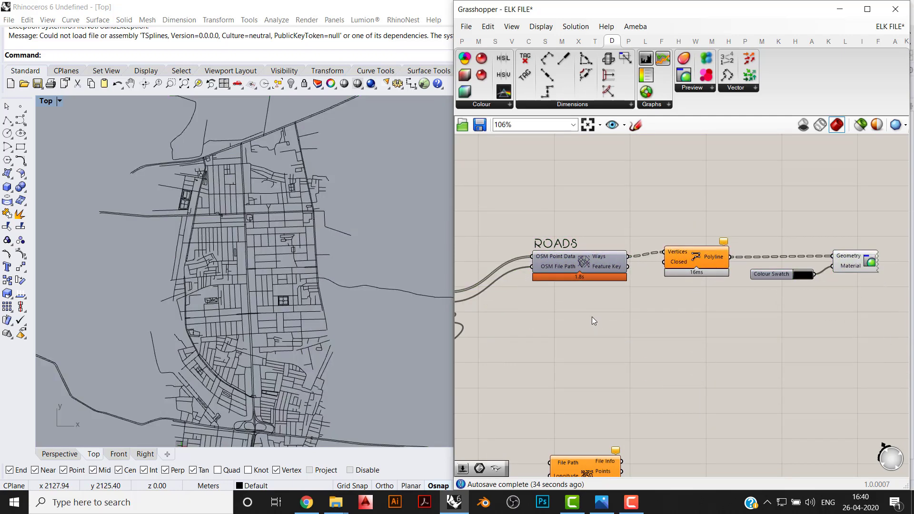
- Maximize the definition window and add another Elk OSM Data component below the ROADS branch
right_click_drag(480, 314, 567, 314)
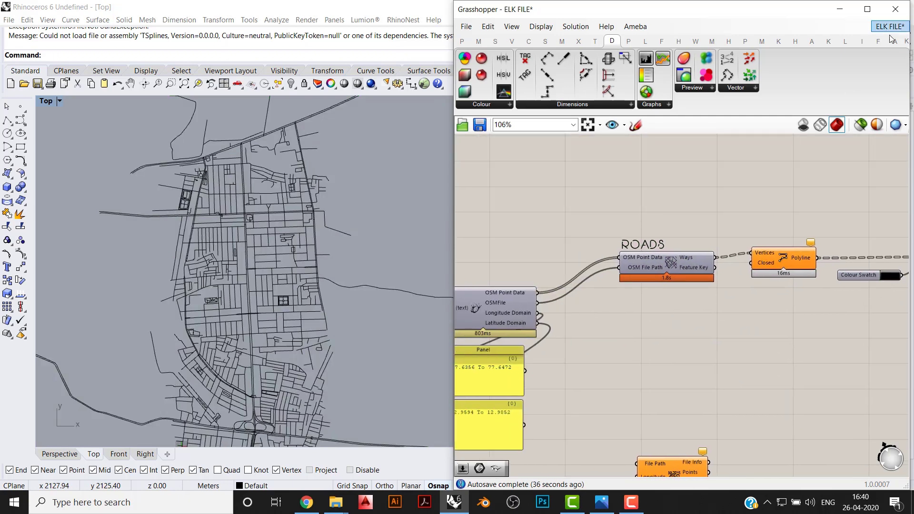
left_click(906, 42)
left_click(867, 9)
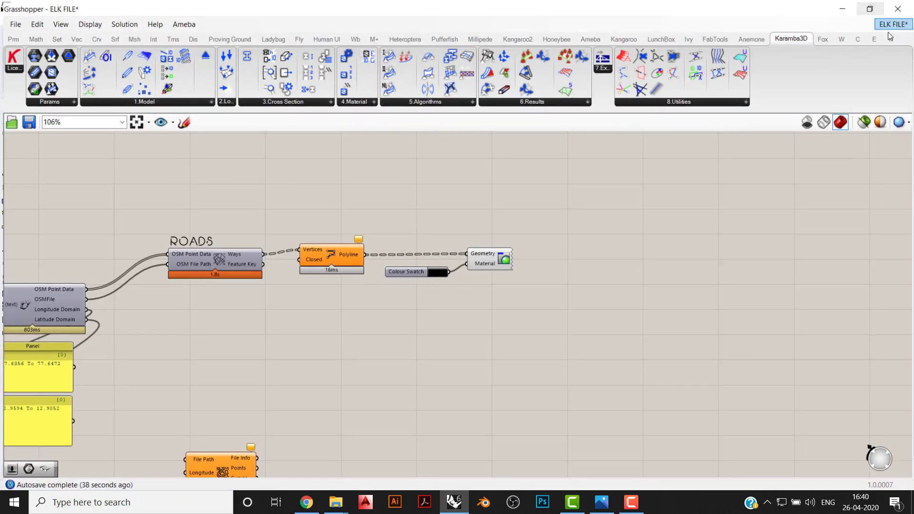
left_click(890, 37)
left_click(874, 36)
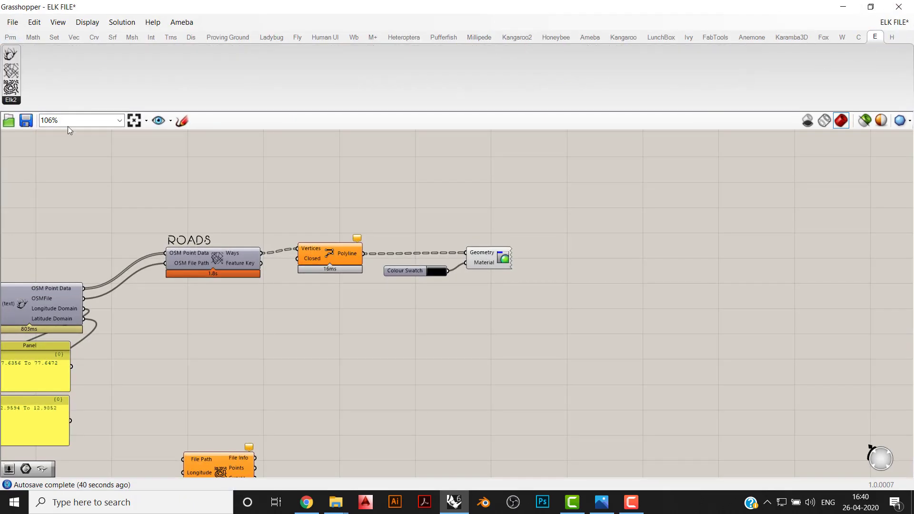
left_click_drag(11, 87, 212, 330)
right_click_drag(213, 329, 365, 349)
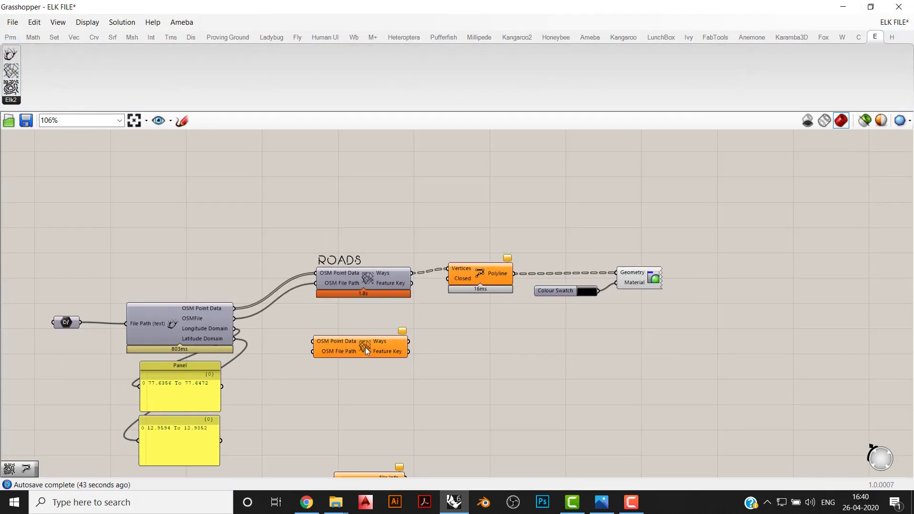
- Connect the location component's OSM Point Data and OSMFile outputs to the matching inputs of the new Elk component
scroll(365, 349, "up", 2)
right_click(366, 349)
left_click(333, 391)
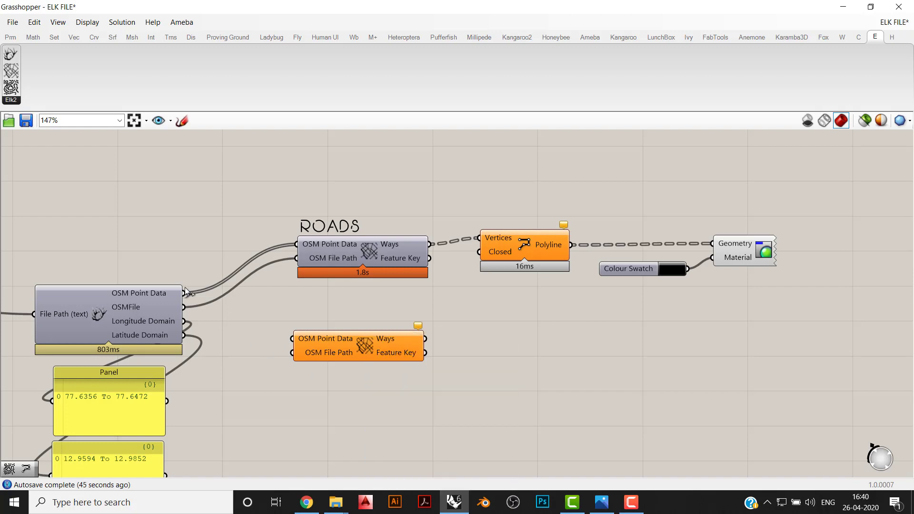
mouse_move(184, 292)
left_mouse_down()
mouse_move(292, 338)
mouse_move(185, 307)
left_mouse_up()
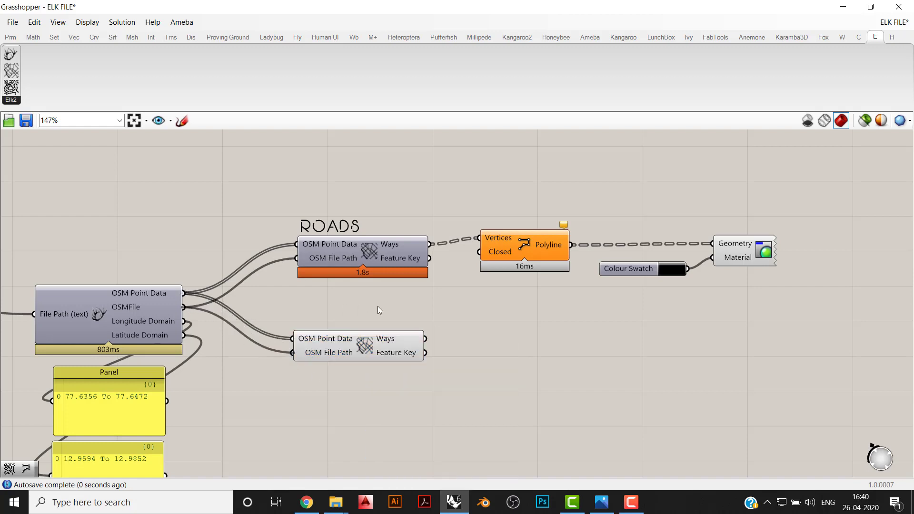
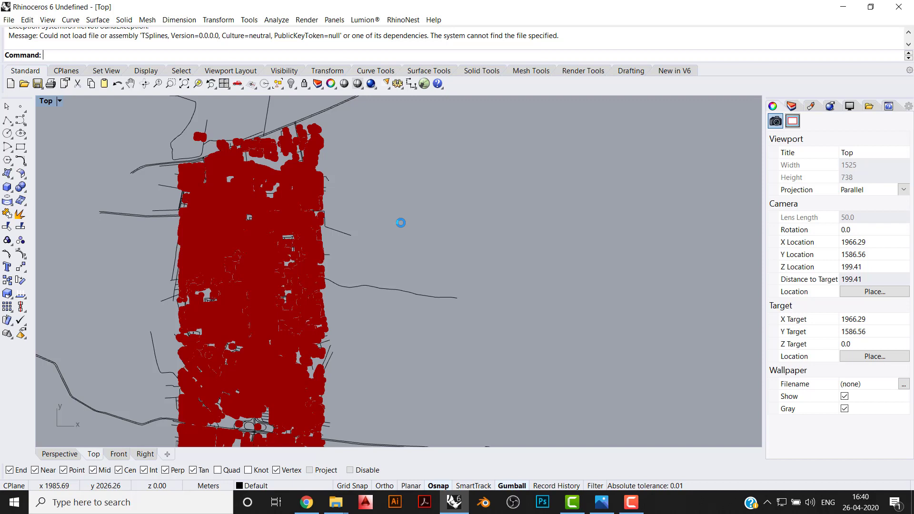
- Switch to the browser and examine the export area around Indiranagar on the OpenStreetMap map at several scales
left_click(457, 504)
left_click(457, 504)
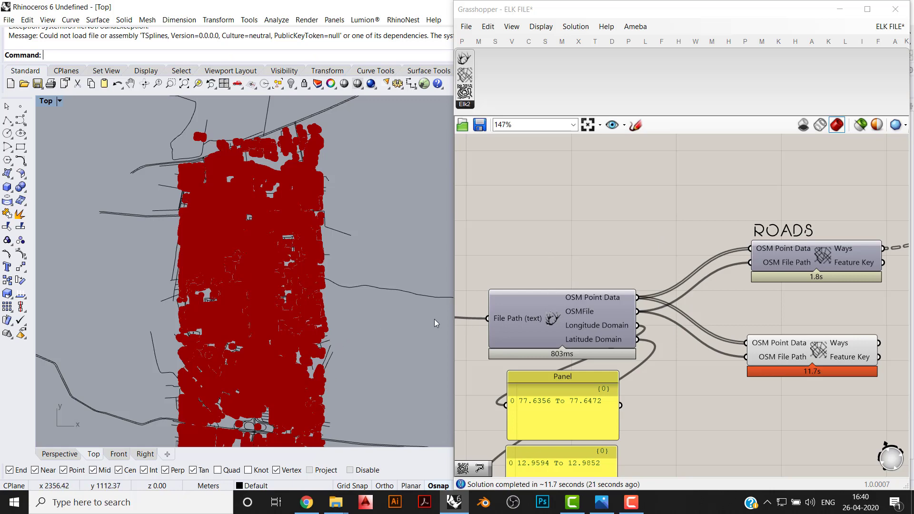
left_click(307, 502)
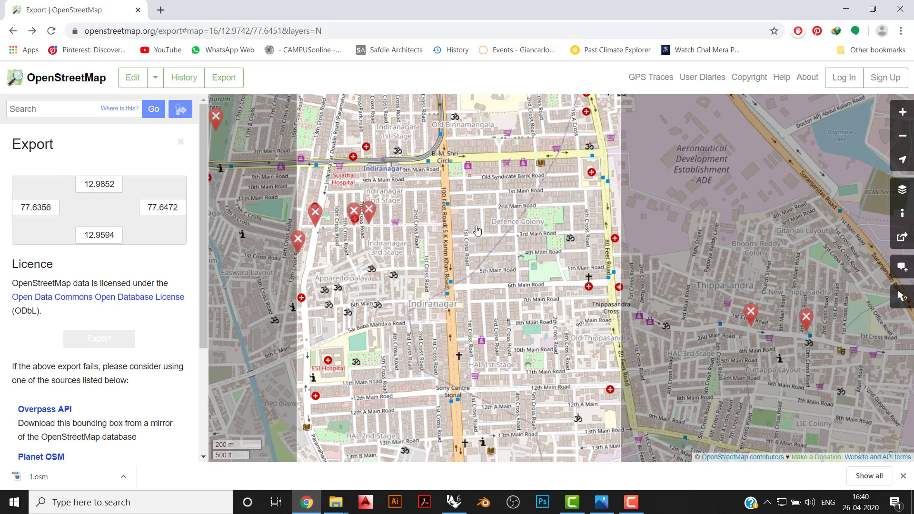
scroll(458, 293, "down", 1)
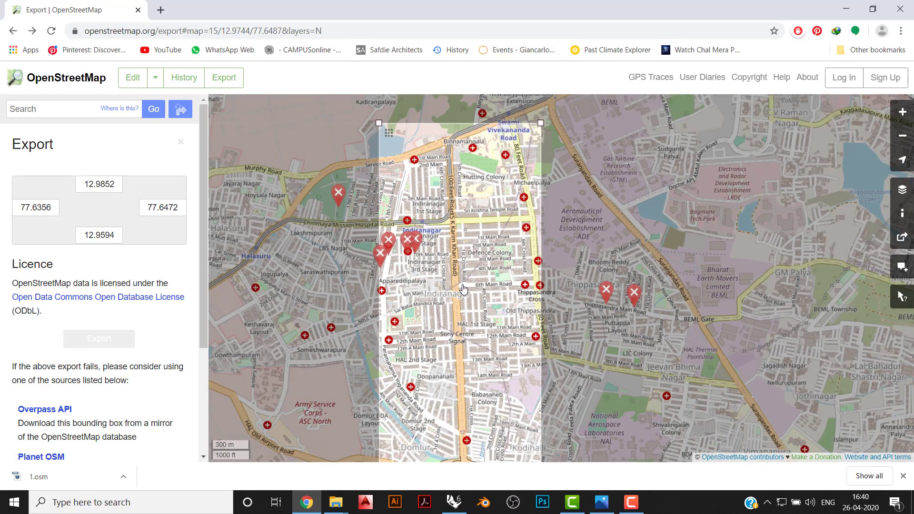
left_click_drag(463, 289, 463, 257)
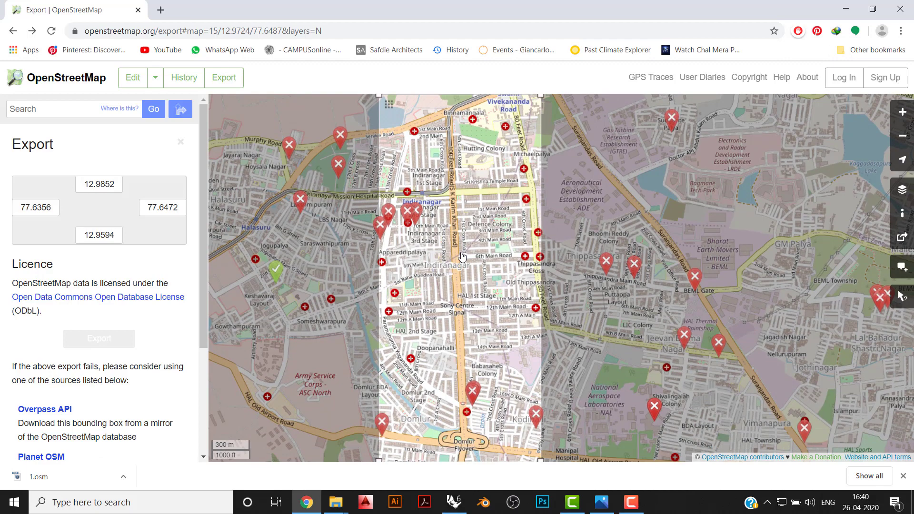
scroll(462, 257, "down", 1)
scroll(476, 275, "down", 1)
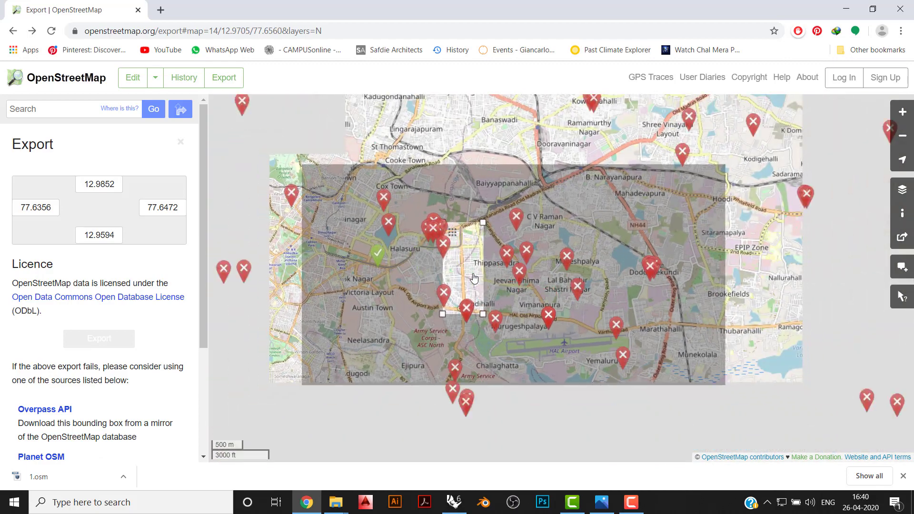
scroll(443, 242, "up", 1)
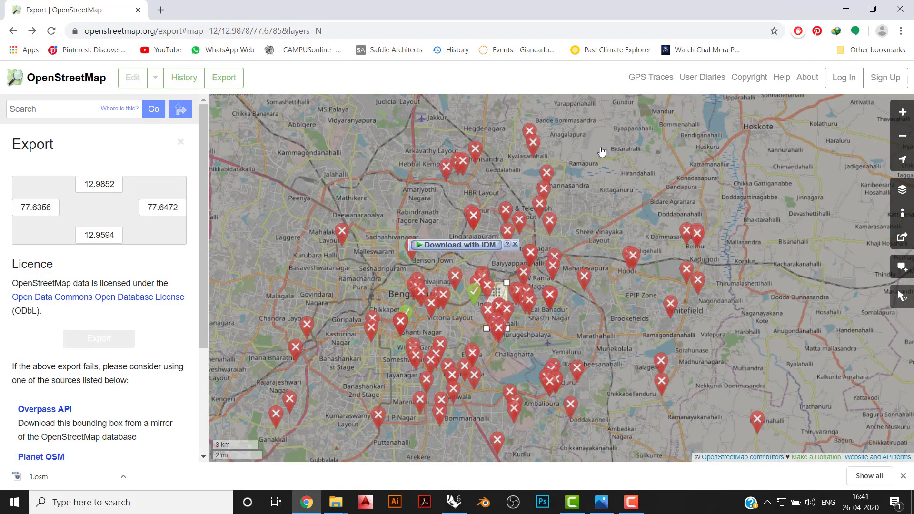
left_click(515, 245)
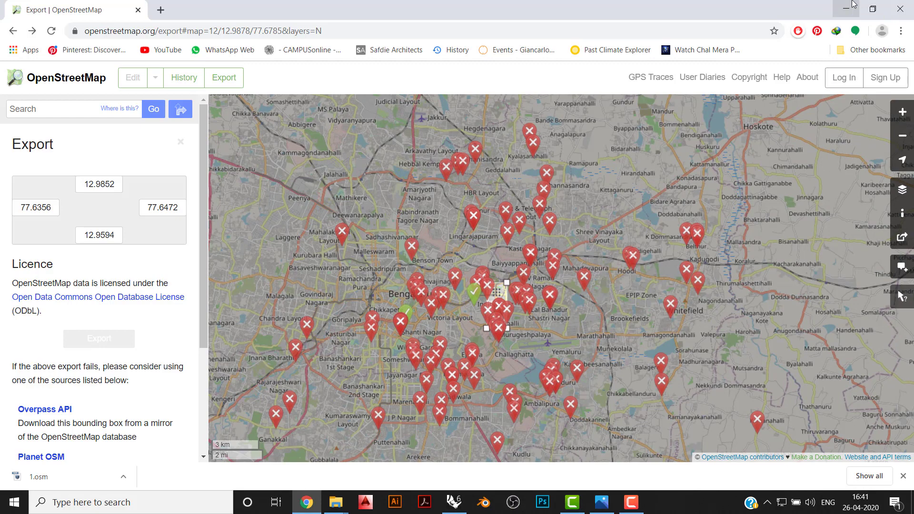
scroll(546, 265, "up", 1)
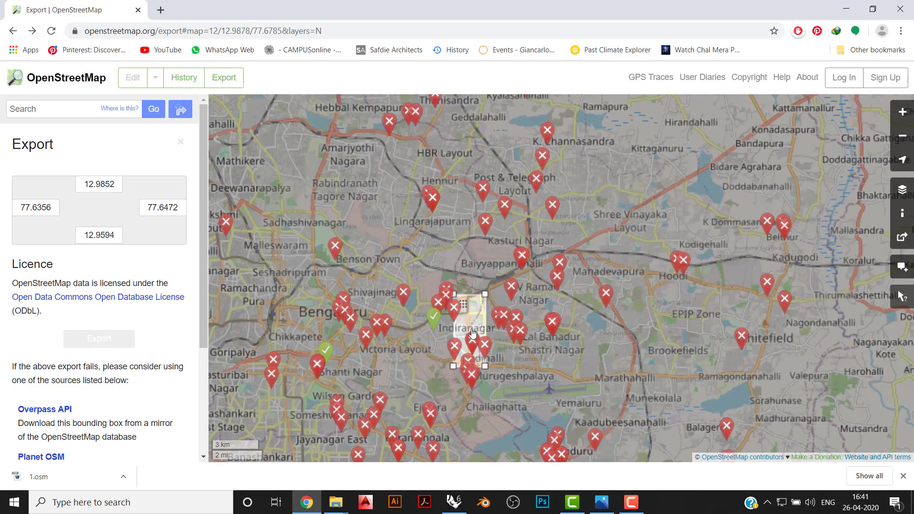
left_click_drag(482, 325, 577, 282)
scroll(555, 292, "up", 1)
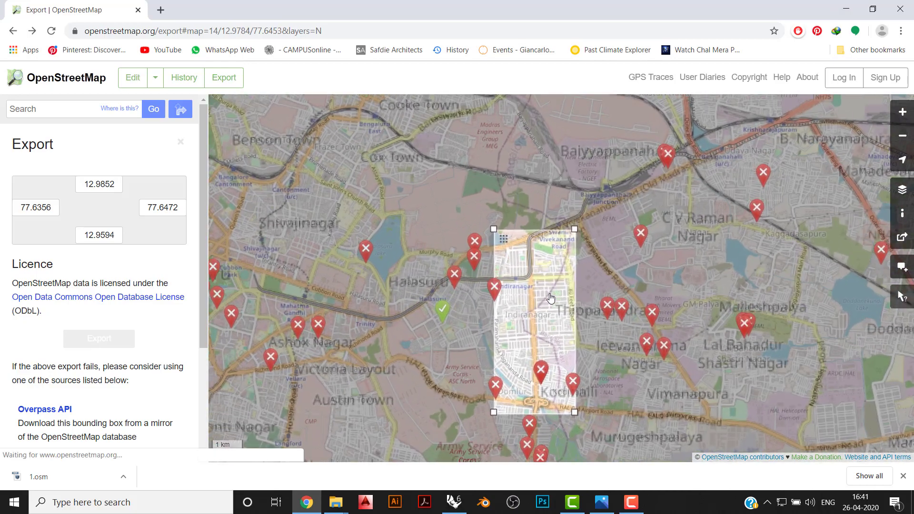
left_click(842, 9)
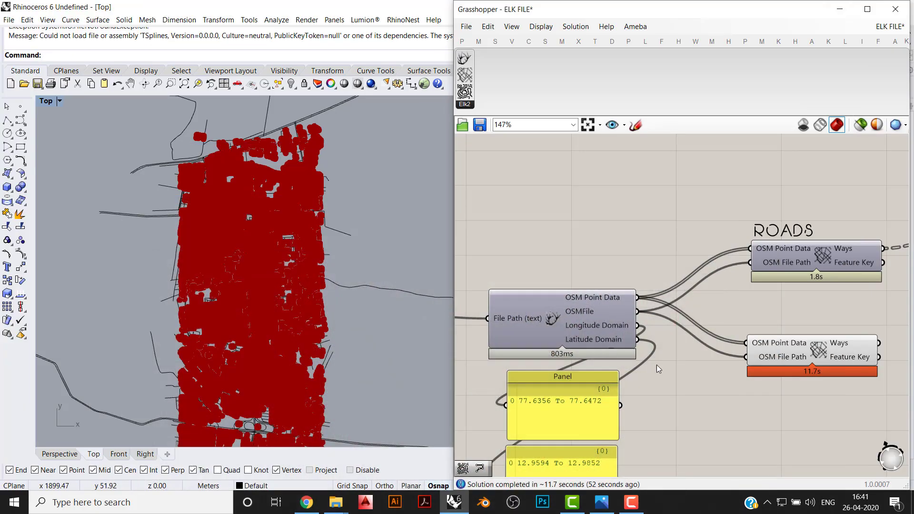
- Add another PolyLine component beside the lower Elk component, below the ROADS branch's PolyLine
right_click_drag(756, 260, 652, 316)
scroll(652, 316, "up", 1)
left_click_drag(666, 364, 675, 347)
left_click(682, 365)
right_click_drag(686, 359, 655, 367)
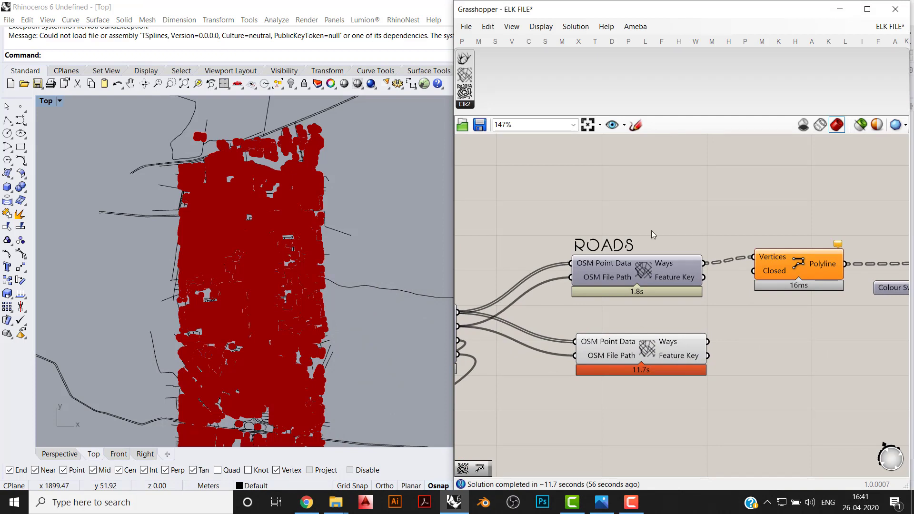
left_click(462, 41)
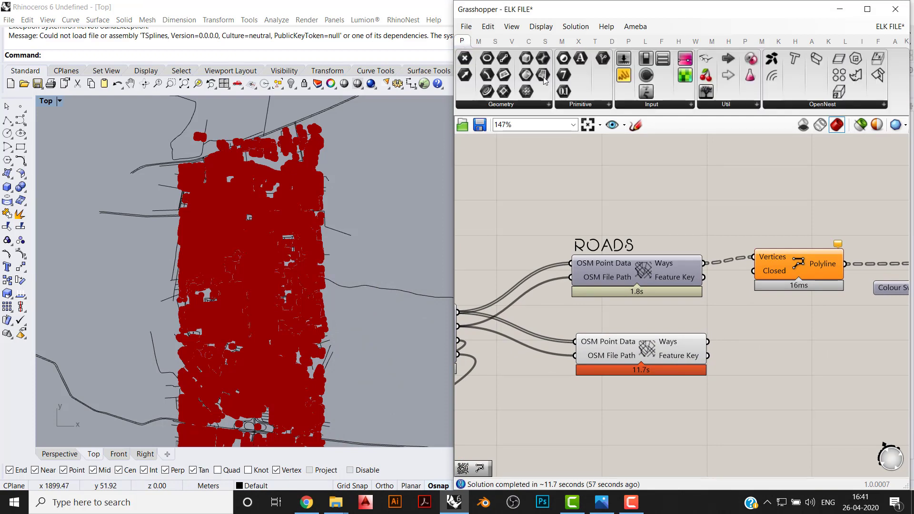
left_click(527, 42)
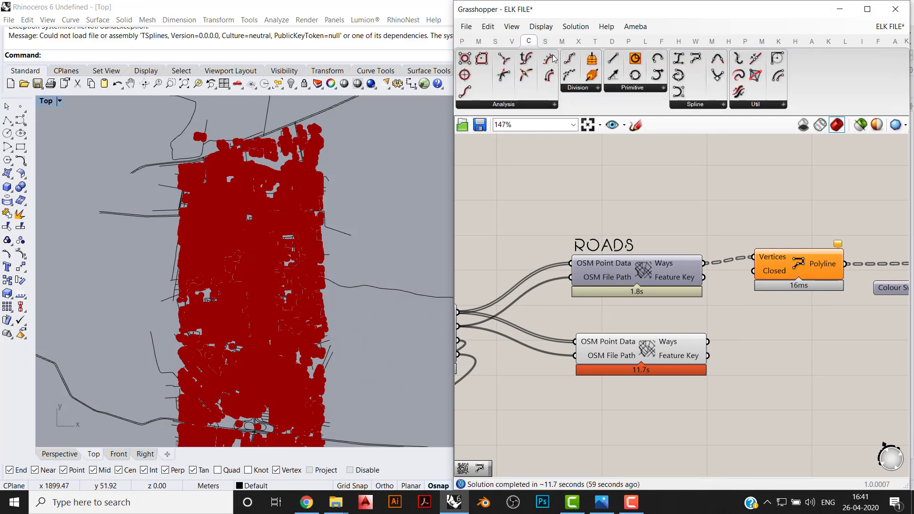
left_click(721, 106)
left_click(790, 177)
left_click(795, 205)
right_click_drag(796, 228, 706, 207)
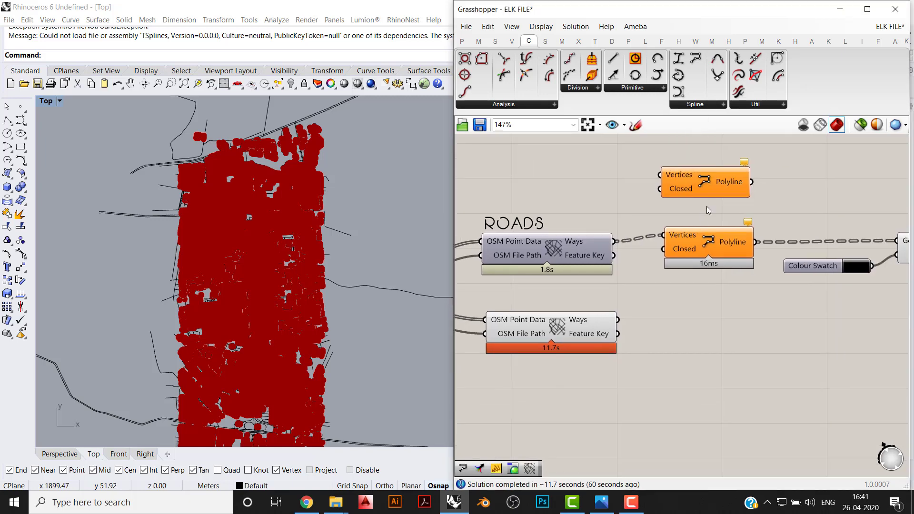
left_click(720, 346)
- Connect the lower Elk component's Ways output to the new PolyLine's Vertices input and turn off that Elk component's preview
scroll(647, 354, "up", 2)
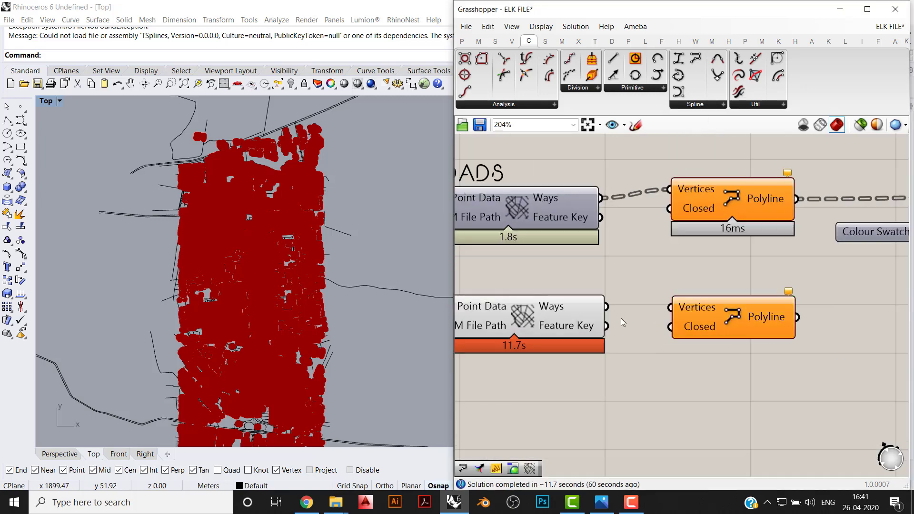
left_click_drag(606, 307, 669, 312)
left_click_drag(595, 383, 478, 300)
middle_click(538, 294)
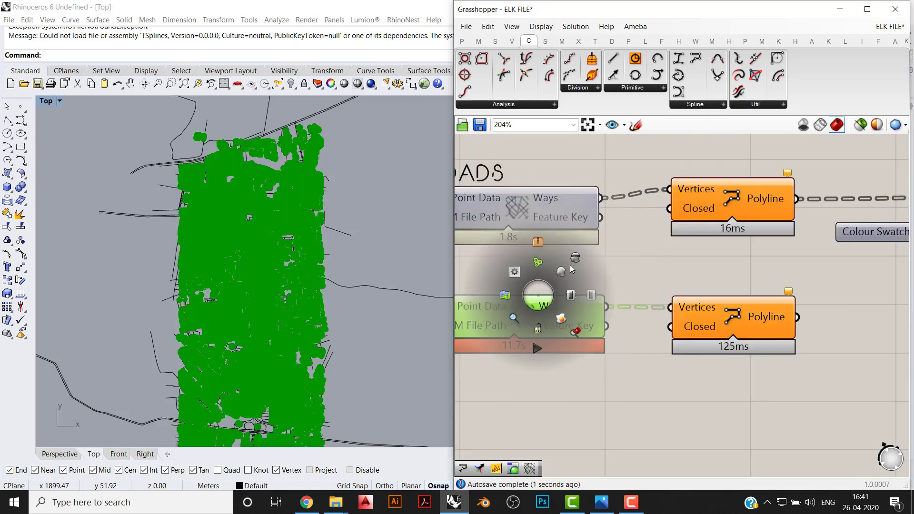
left_click(571, 269)
- Examine the building outlines in the Top viewport and compare them with the same blocks on the OpenStreetMap map
scroll(287, 192, "up", 5)
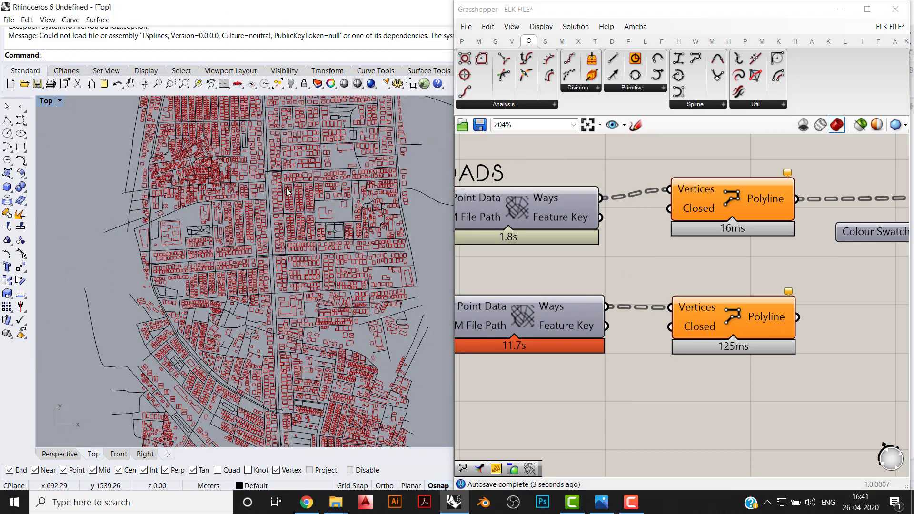
scroll(287, 191, "up", 6)
right_click_drag(288, 192, 286, 296)
right_click_drag(144, 258, 115, 302)
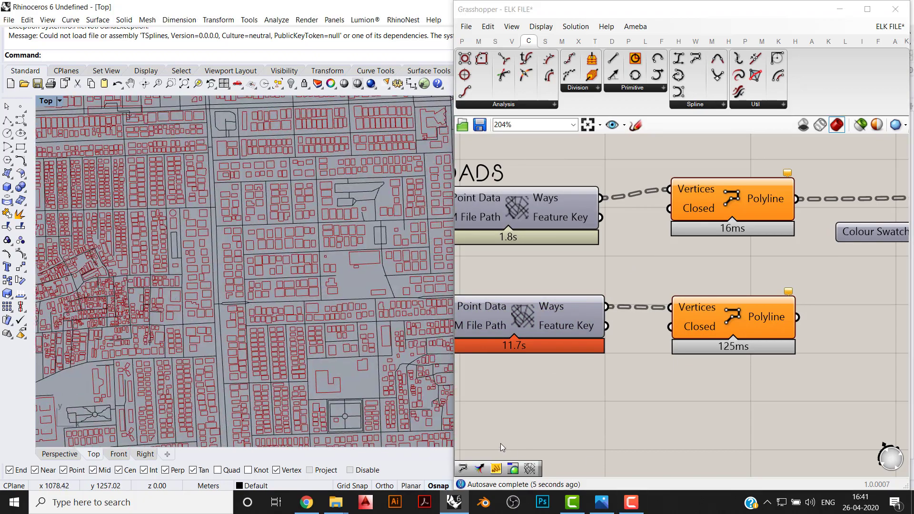
left_click(315, 506)
scroll(496, 317, "up", 5)
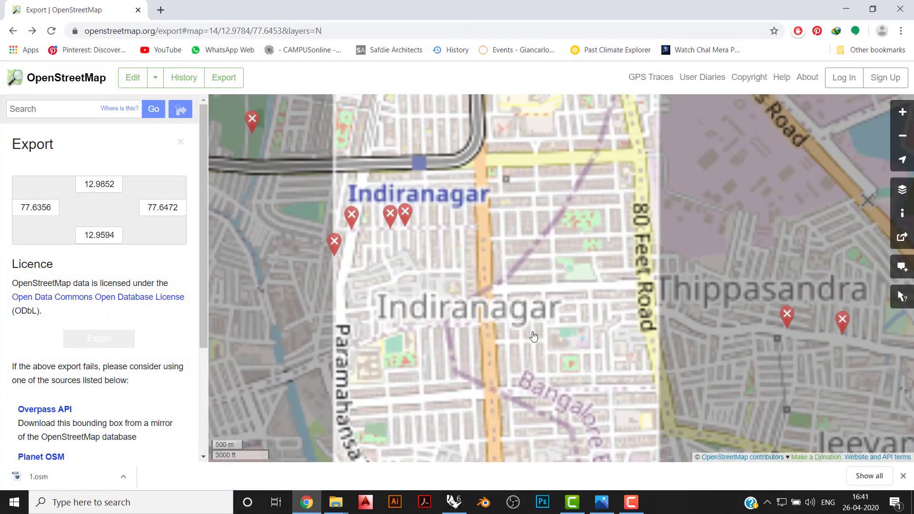
left_click_drag(429, 259, 519, 280)
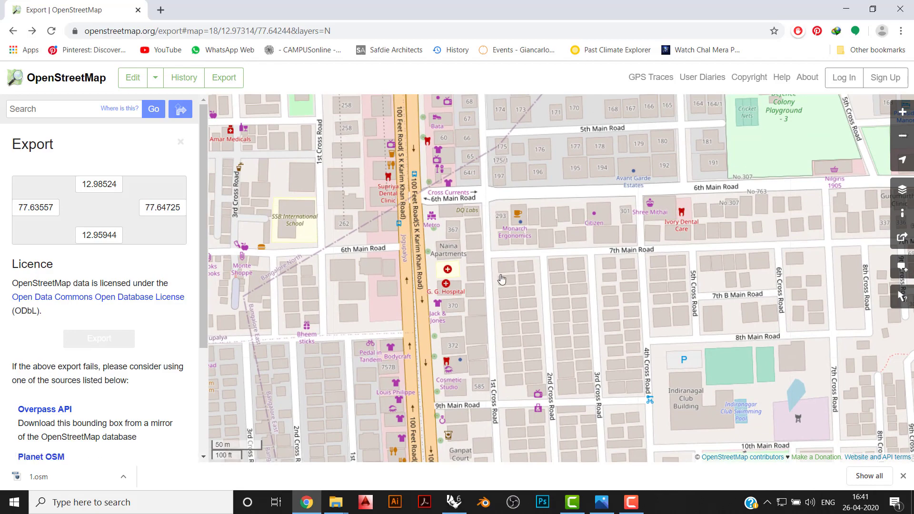
left_click(299, 505)
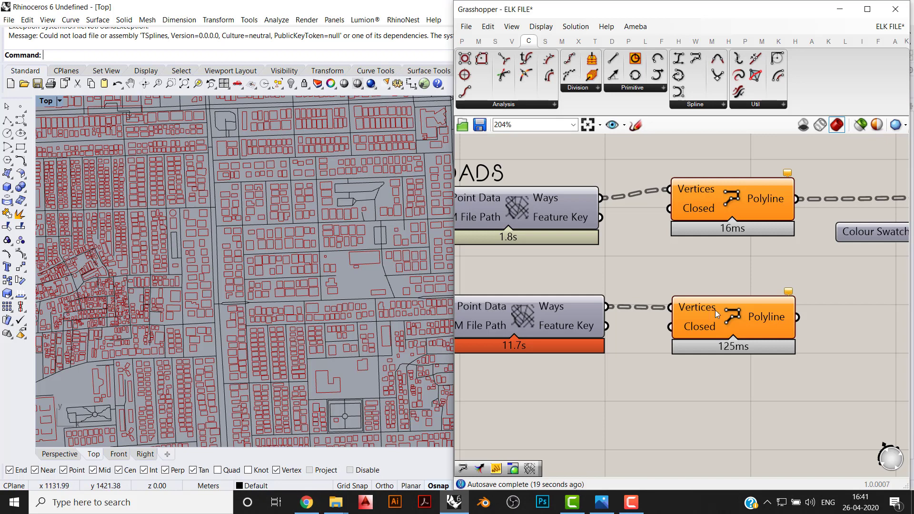
scroll(714, 310, "down", 1)
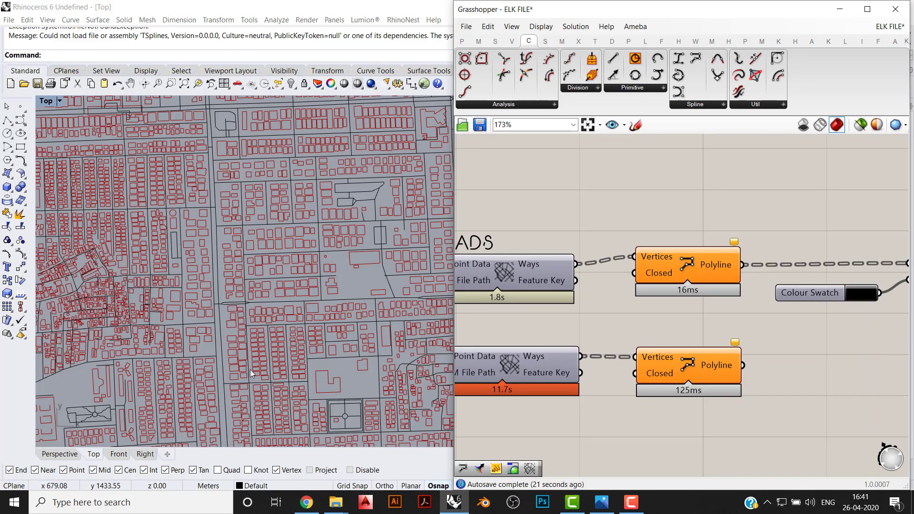
left_click(247, 364)
scroll(261, 333, "down", 6)
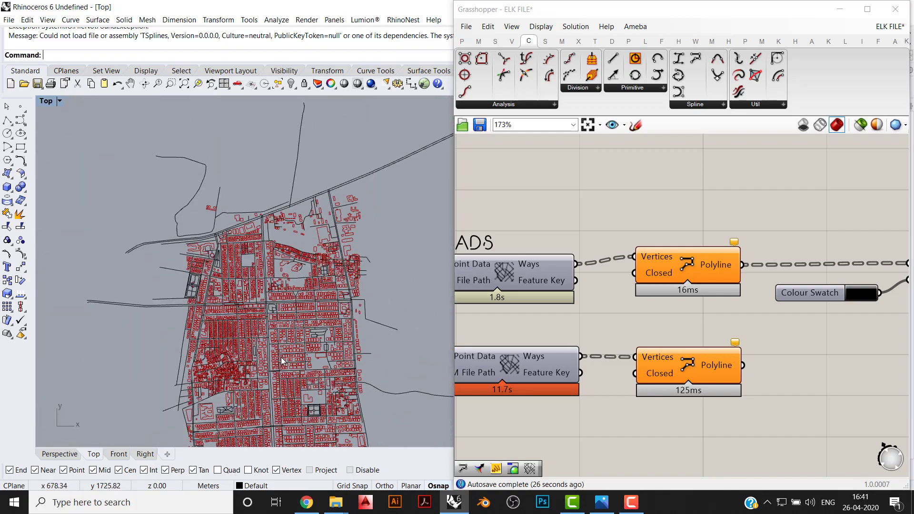
scroll(282, 361, "up", 5)
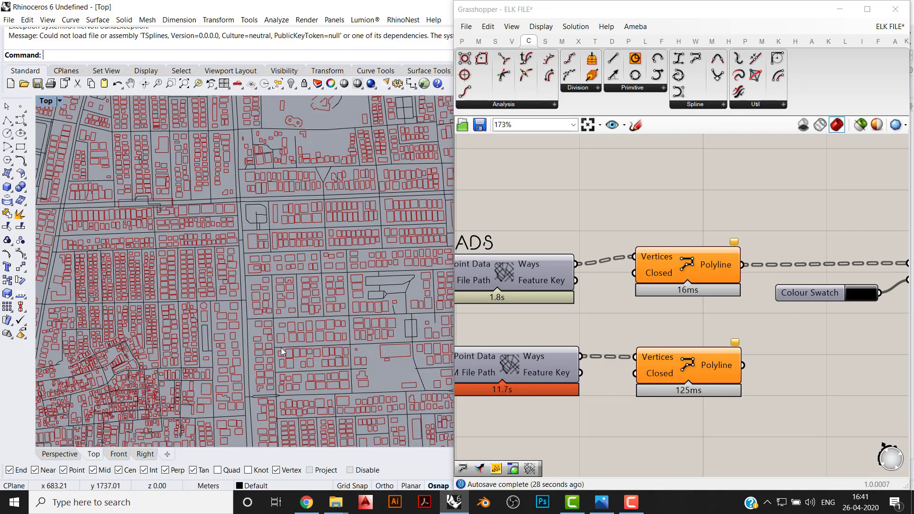
scroll(254, 347, "up", 2)
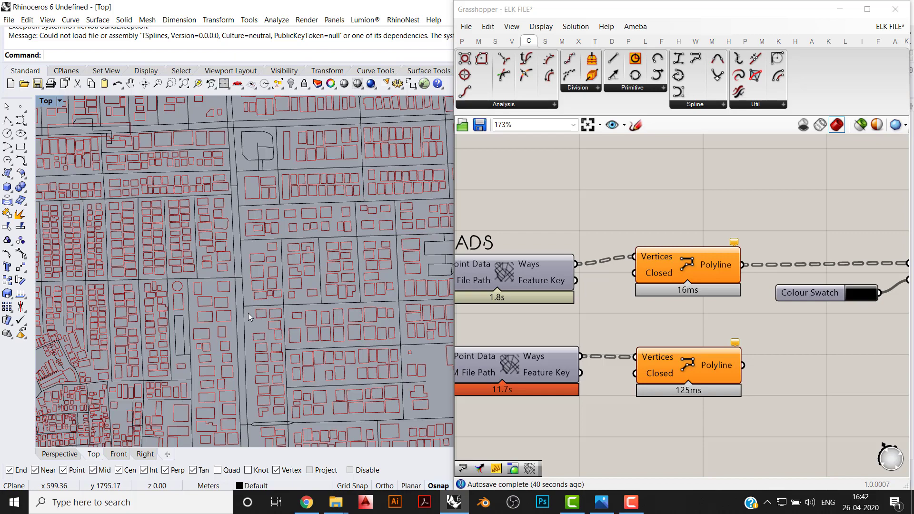
- Shift the lower PolyLine component slightly down, away from the ROADS branch
right_click_drag(698, 319, 676, 320)
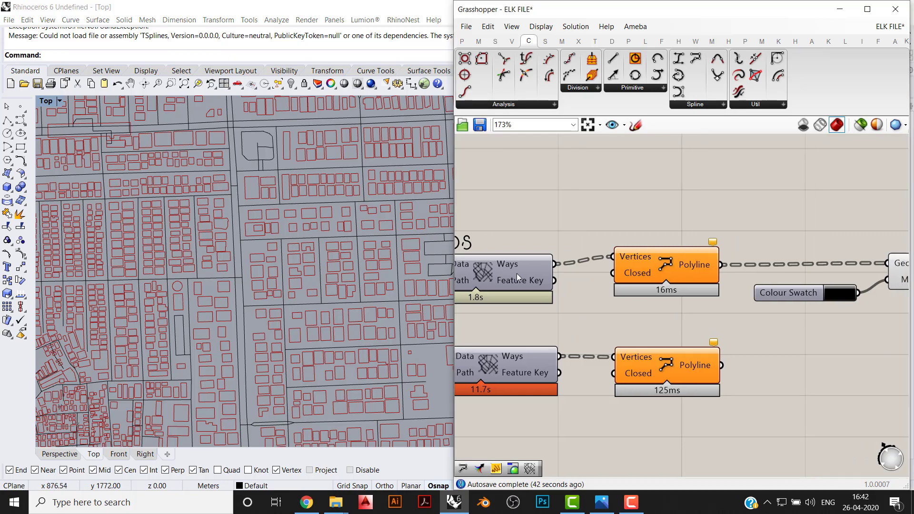
left_click_drag(664, 364, 665, 372)
left_click(588, 376)
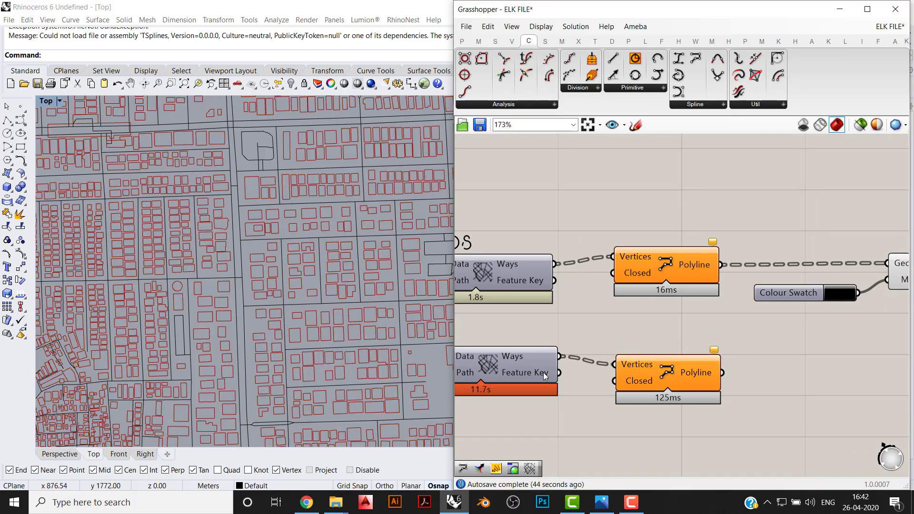
- Look through the available building feature sub-types of the lower Elk component and leave the selection empty
right_click_drag(477, 367, 545, 352)
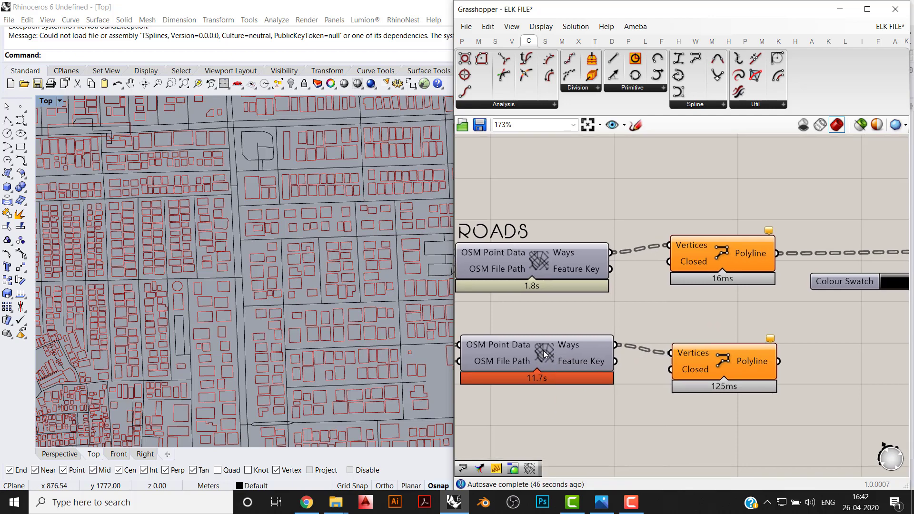
right_click(544, 351)
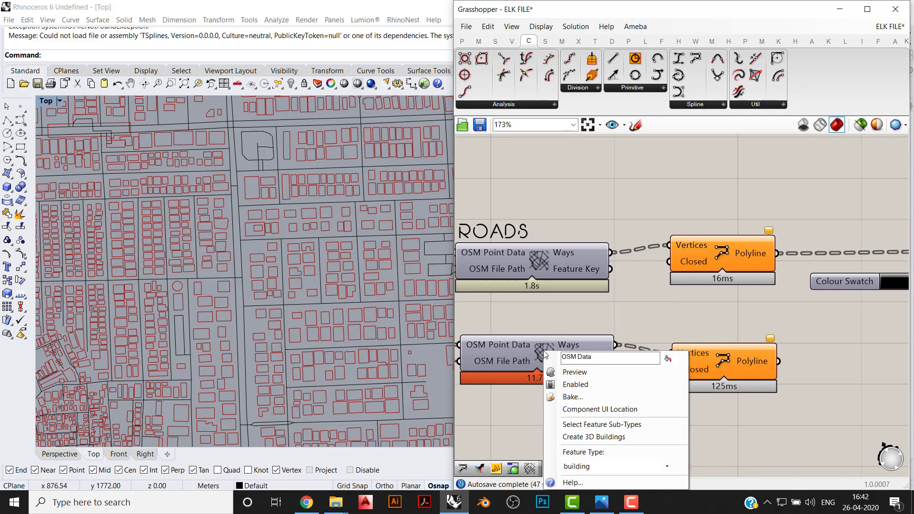
left_click(585, 426)
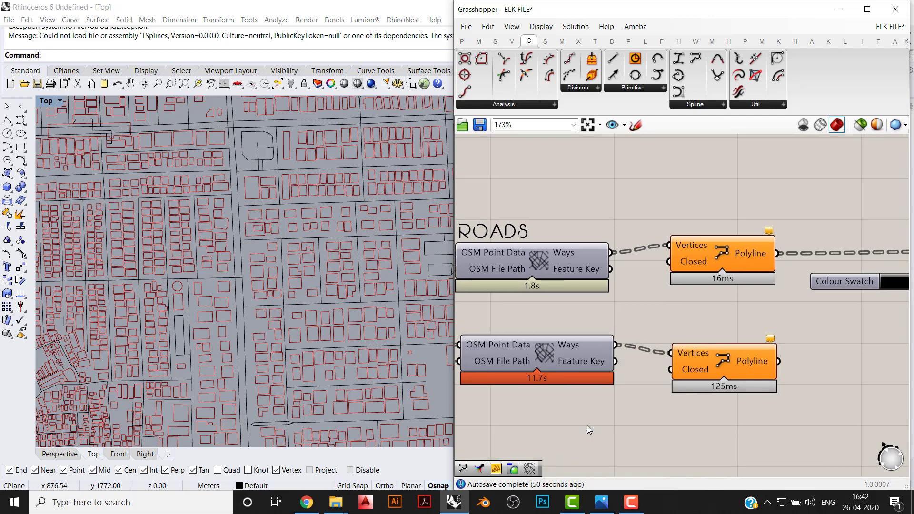
left_click_drag(207, 121, 526, 85)
scroll(486, 150, "down", 1)
scroll(486, 150, "down", 7)
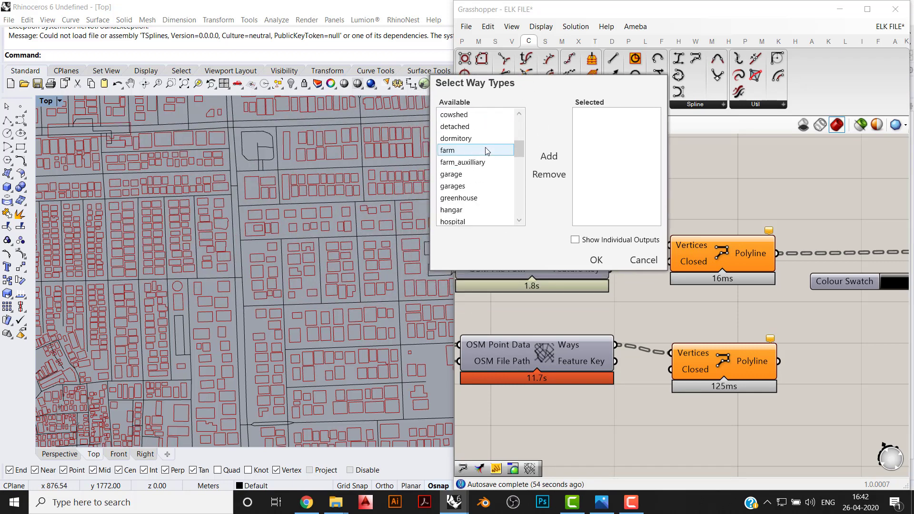
scroll(485, 152, "down", 6)
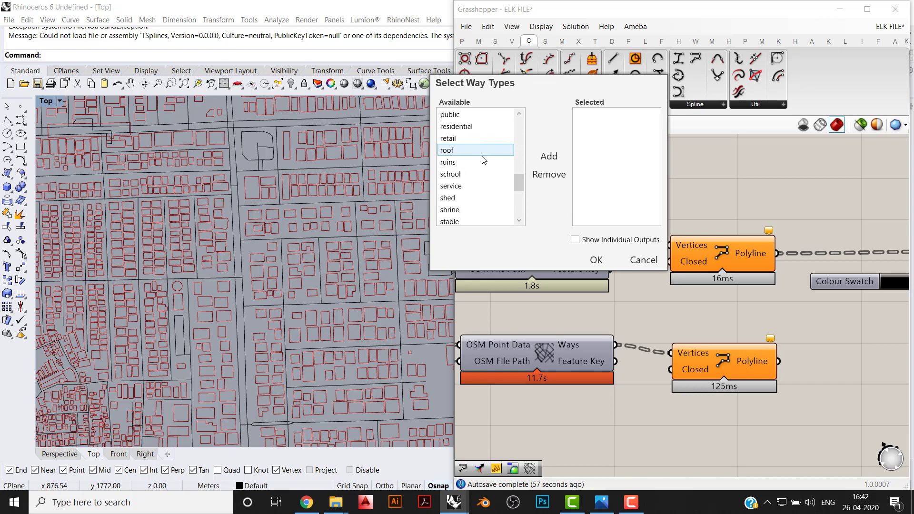
scroll(493, 204, "down", 3)
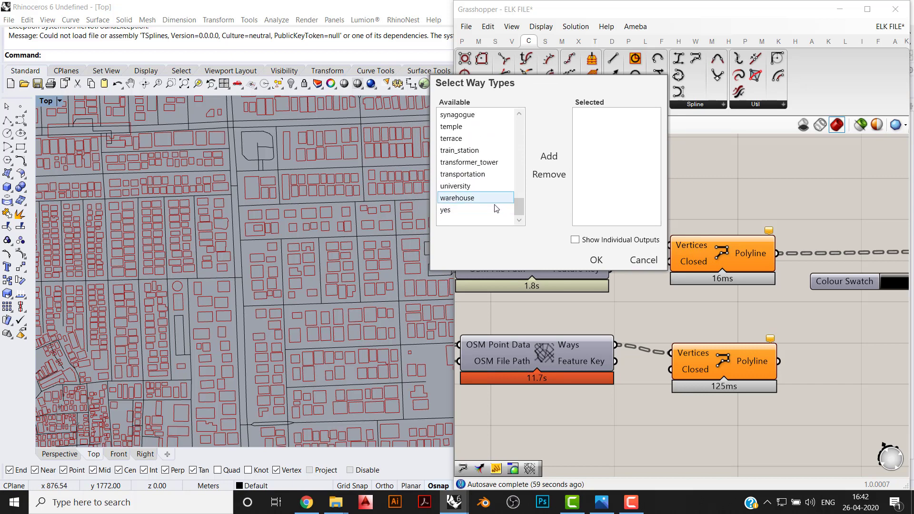
left_click(644, 261)
- Copy the ROADS branch's Colour Swatch and Custom Preview below it and connect the lower Polyline output to the copy's Geometry input
scroll(708, 323, "down", 2)
right_click_drag(691, 333, 687, 300)
left_click_drag(885, 277, 792, 200)
left_click_drag(861, 252, 687, 308, "alt")
left_click(838, 307)
- Change the colour of the copied Colour Swatch for the building outlines to a light grey
scroll(838, 307, "up", 2)
left_click(803, 349)
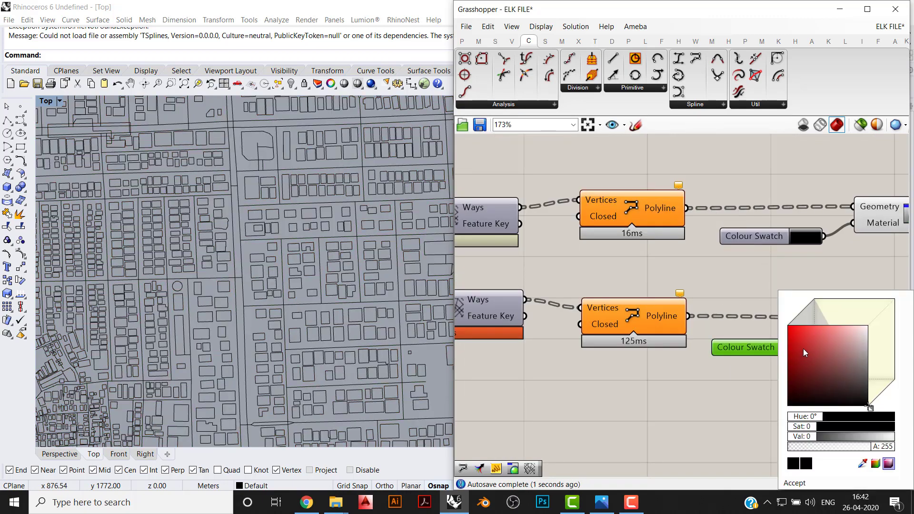
mouse_move(803, 349)
left_mouse_down()
mouse_move(912, 350)
mouse_move(912, 338)
left_mouse_up()
scroll(654, 345, "down", 2)
scroll(264, 217, "down", 5)
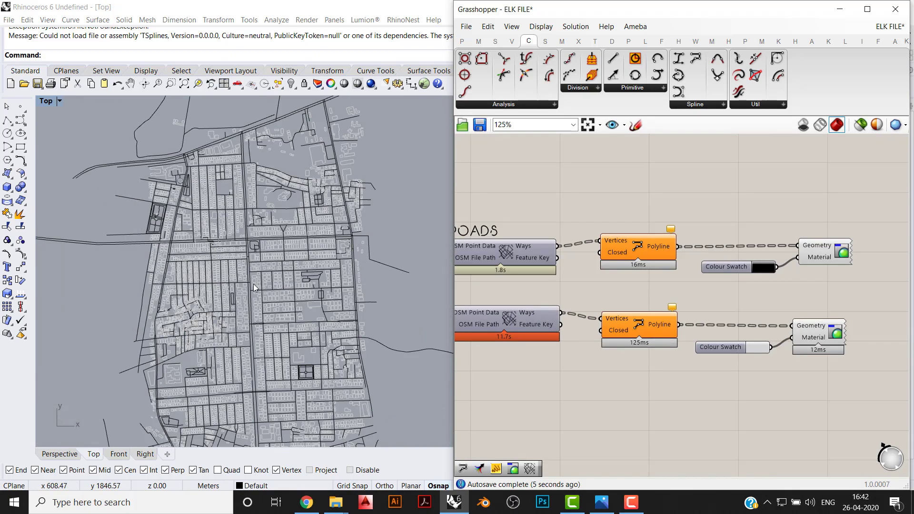
- Add an Elk OSM Data component below the building branch and a duplicate of it above the ROADS branch
scroll(264, 216, "down", 2)
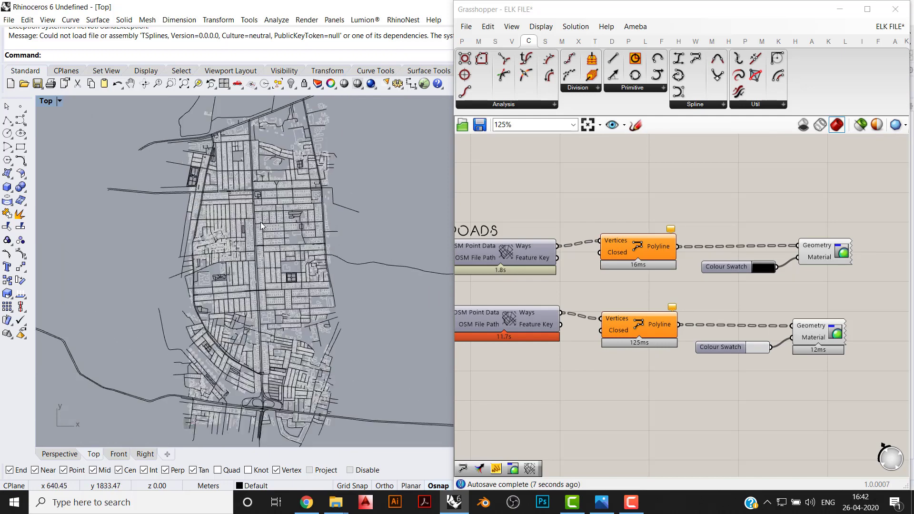
scroll(718, 297, "down", 1)
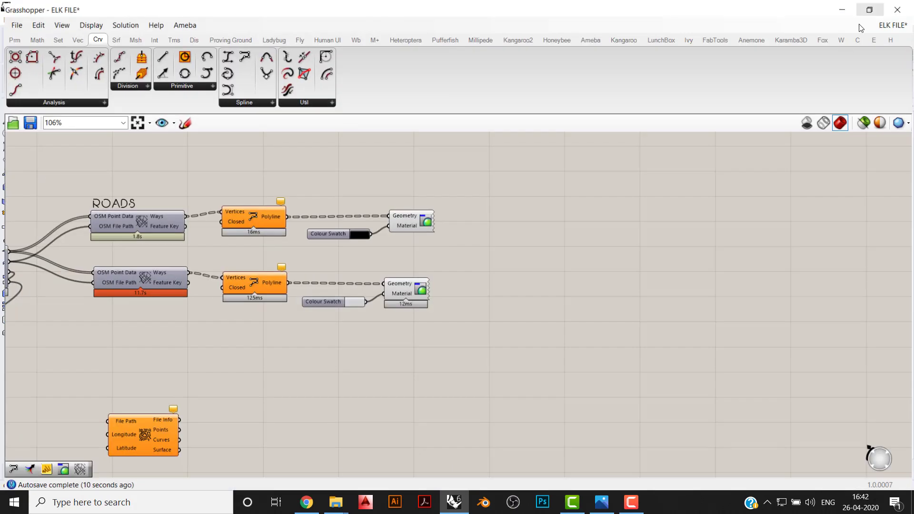
left_click(866, 9)
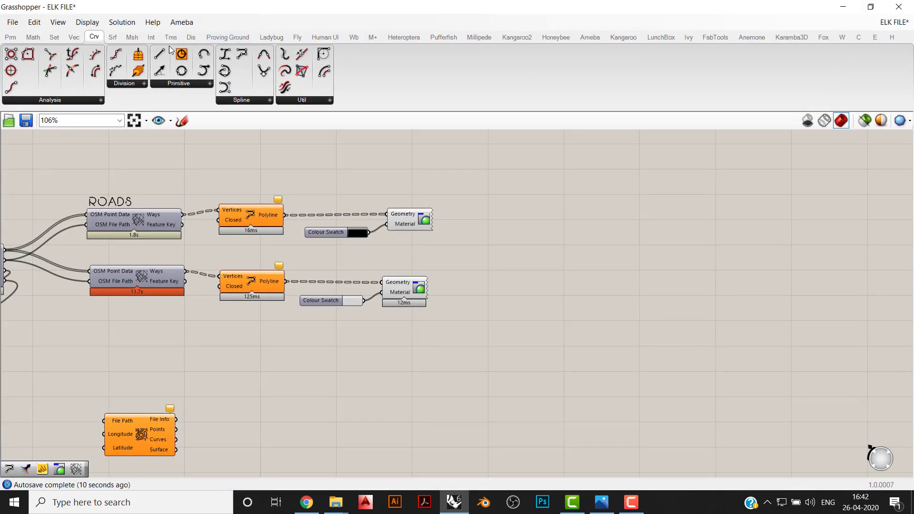
left_click(875, 37)
left_click_drag(11, 71, 143, 343)
right_click_drag(143, 342, 214, 391)
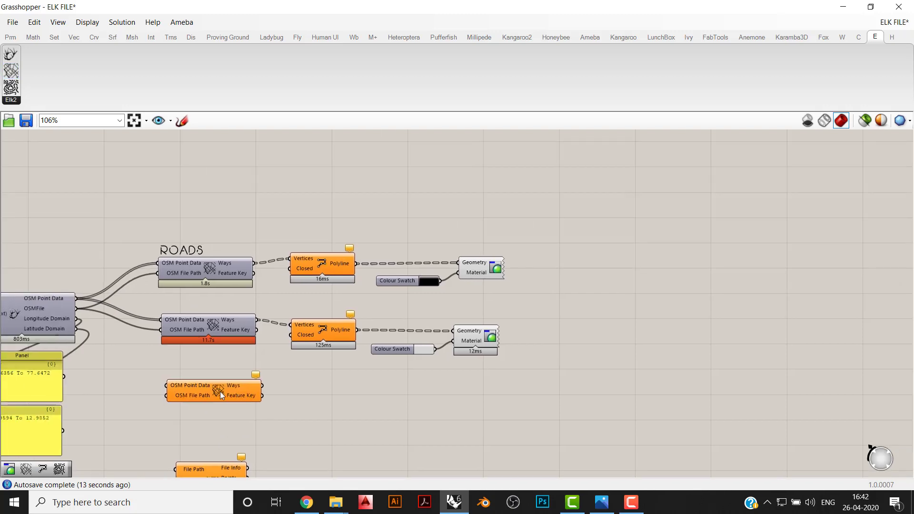
mouse_move(215, 391)
left_mouse_down()
mouse_move(211, 178)
mouse_move(202, 393)
left_mouse_up()
key("ctrl+c")
key("ctrl+v")
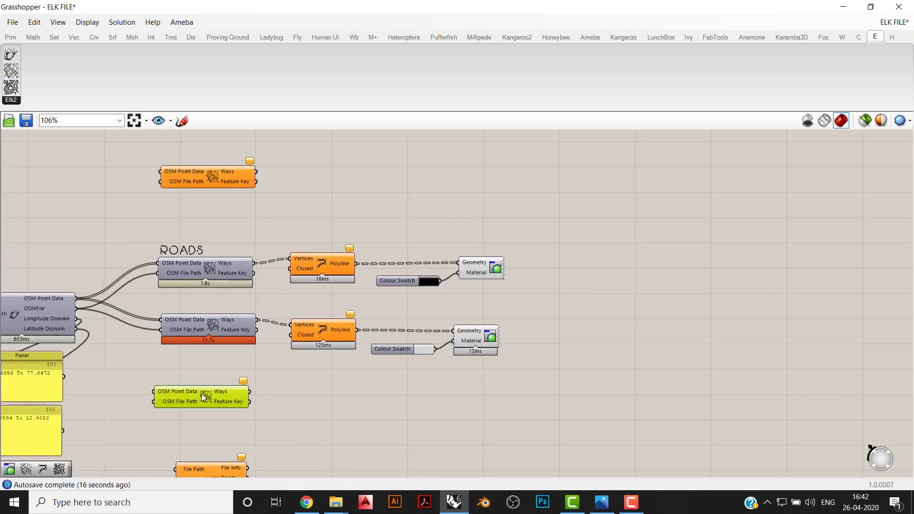
- Add a PolyLine component beside each of the two unconnected OSM Data components and dock Grasshopper beside the Rhino viewport
left_click(94, 37)
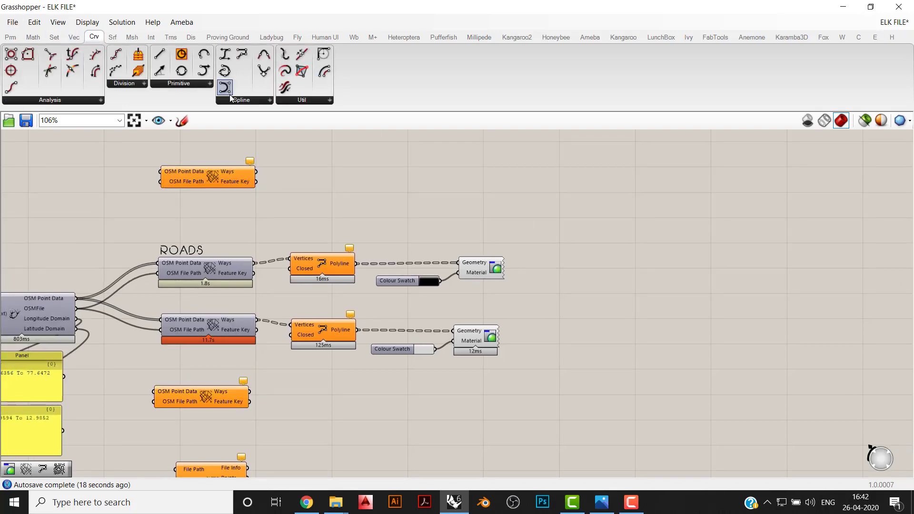
left_click(246, 104)
left_click_drag(326, 165, 324, 393)
key("super+Right")
right_click_drag(650, 383, 564, 397)
- Set the feature type of the OSM Data component below the building branch to route
scroll(608, 324, "up", 2)
left_click_drag(590, 392, 603, 383)
right_click(605, 387)
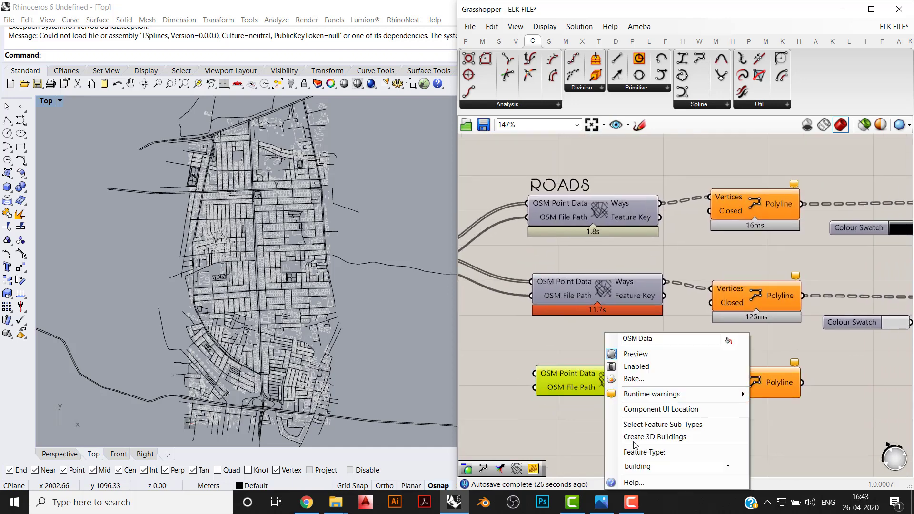
left_click(644, 466)
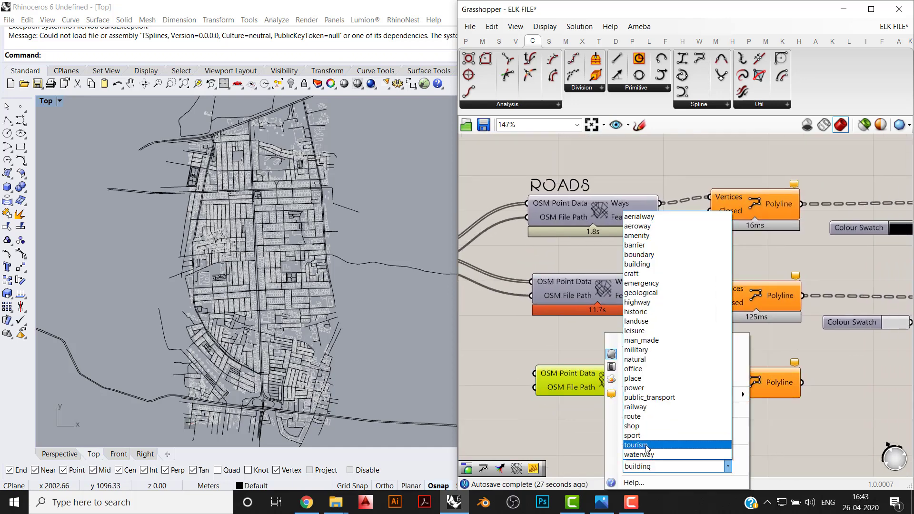
left_click(631, 416)
- Switch to OpenStreetMap in the browser, examine the routes through the Indiranagar export area, and return to Grasshopper
left_click(306, 502)
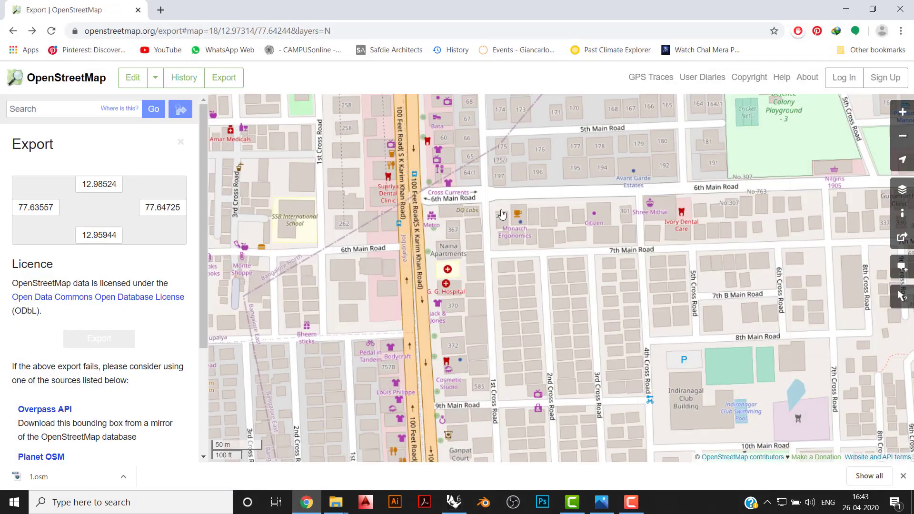
scroll(493, 284, "down", 1)
left_click_drag(493, 284, 502, 388)
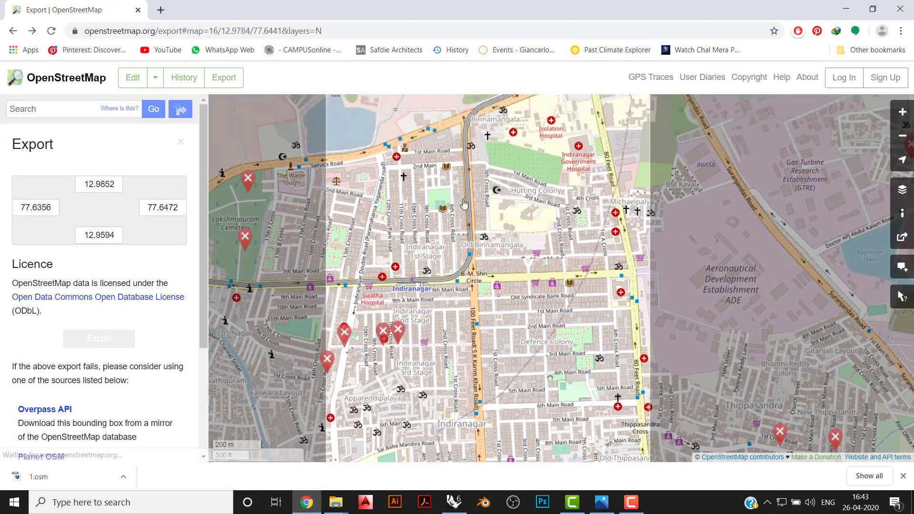
left_click_drag(469, 195, 489, 248)
scroll(553, 171, "down", 1)
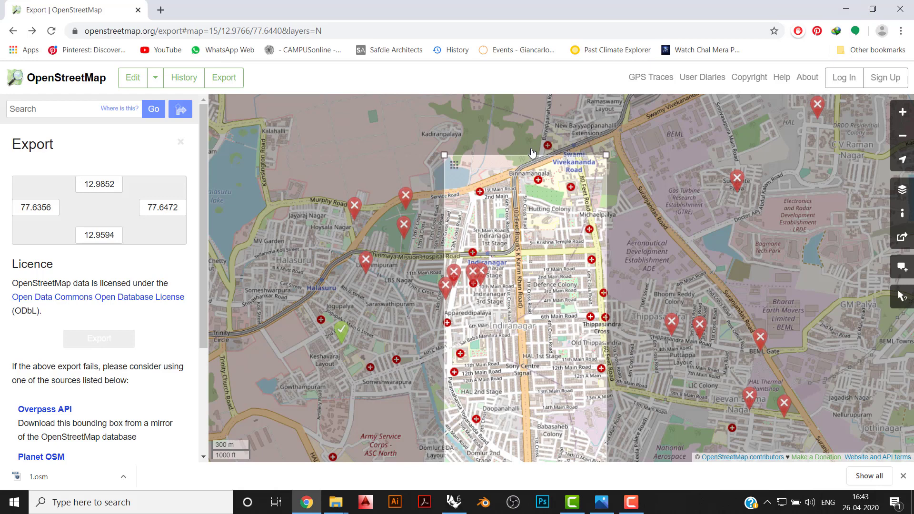
left_click(844, 6)
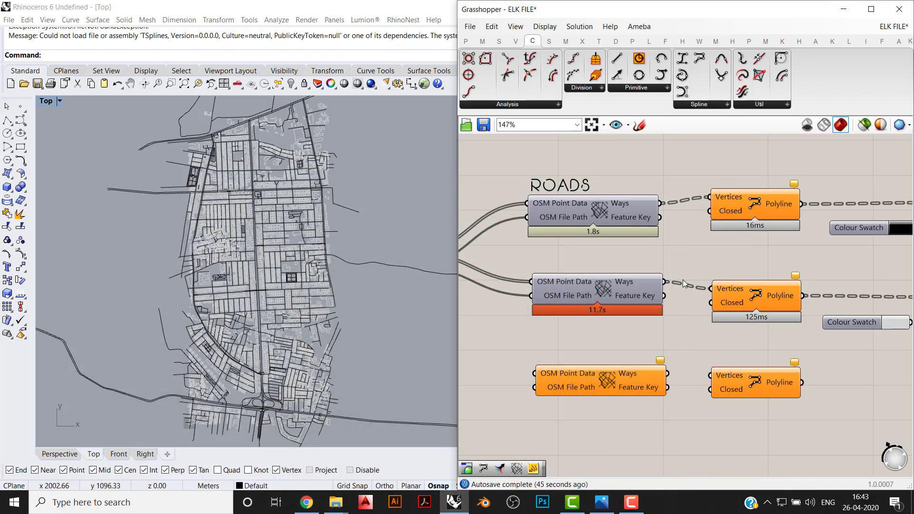
- Connect the location component's OSM Point Data and OSMFile outputs to the matching inputs of the route OSM Data component
right_click_drag(732, 235, 763, 243)
scroll(723, 244, "down", 1)
right_click_drag(450, 229, 385, 261)
scroll(512, 226, "up", 1)
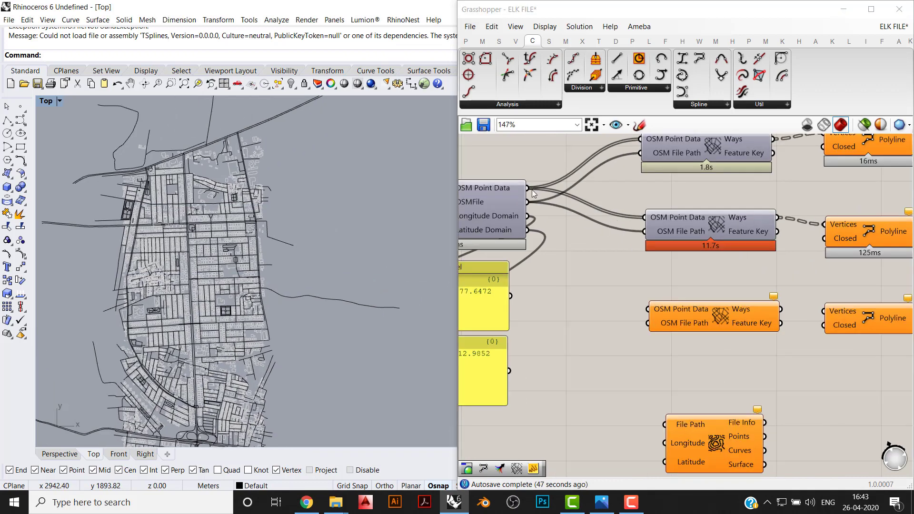
mouse_move(528, 188)
left_mouse_down()
mouse_move(618, 293)
mouse_move(647, 309)
mouse_move(529, 201)
left_mouse_up()
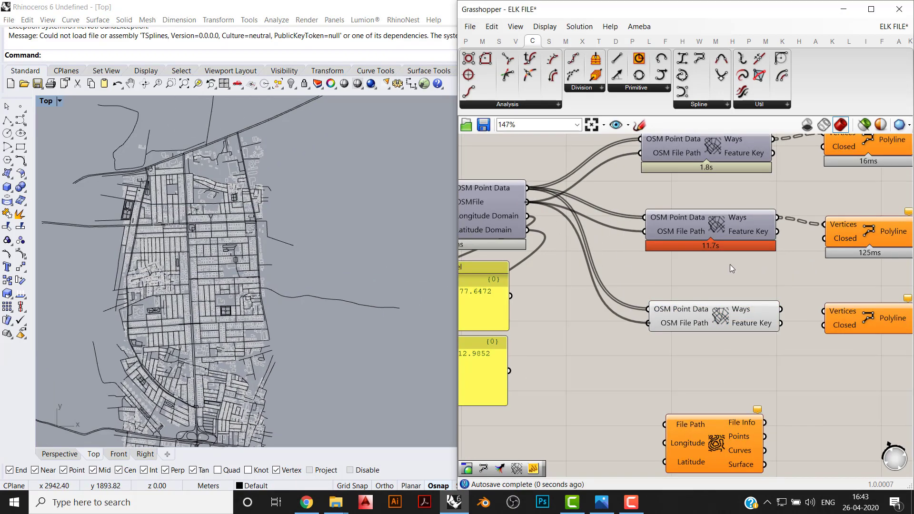
- Connect the route component's Ways output to the adjacent PolyLine's Vertices input and turn off the route component's preview
scroll(730, 263, "down", 1)
right_click_drag(716, 274, 657, 291)
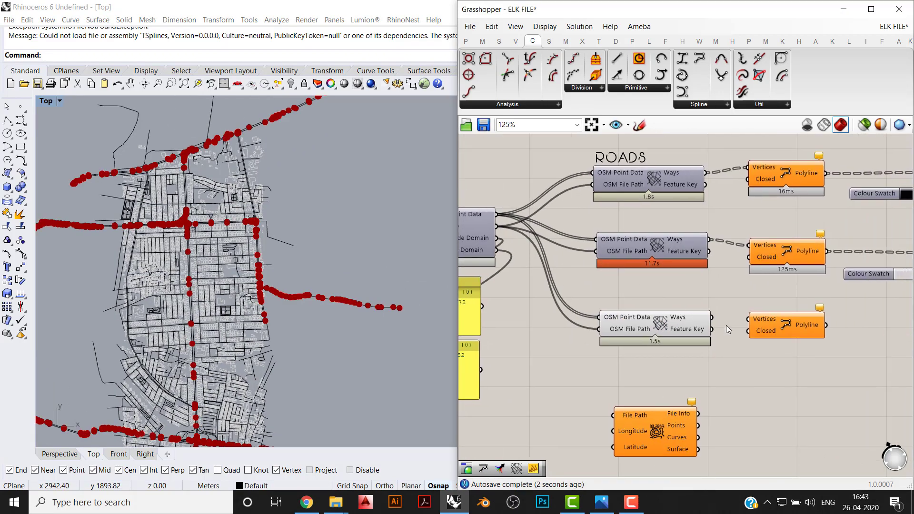
scroll(726, 325, "up", 1)
left_click_drag(709, 316, 753, 317)
left_click_drag(693, 375, 635, 304)
middle_click(635, 303)
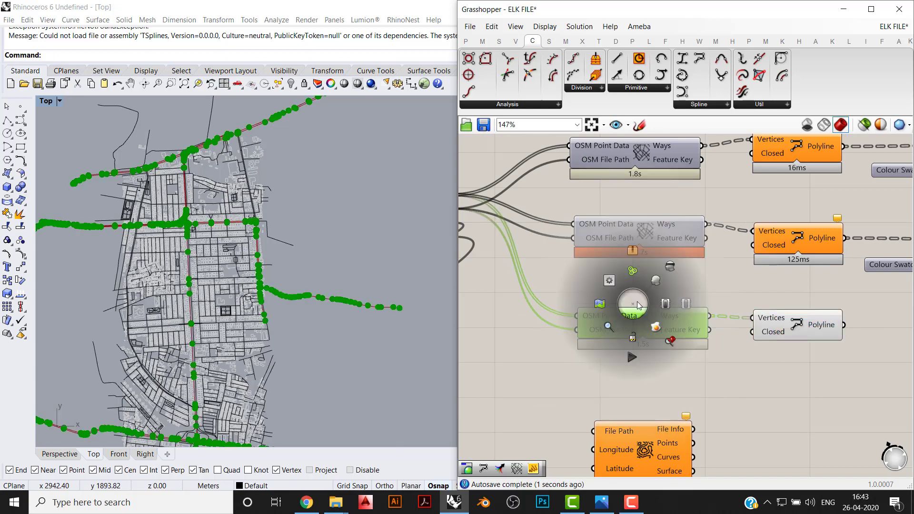
left_click(665, 264)
left_click(726, 350)
- Copy the building branch's Colour Swatch and Custom Preview below it and connect the route Polyline output to the copy's Geometry input
left_click(792, 330)
right_click_drag(791, 330, 663, 367)
left_click_drag(896, 374, 776, 272)
key("ctrl+c")
key("ctrl+v")
left_click_drag(885, 287, 889, 362)
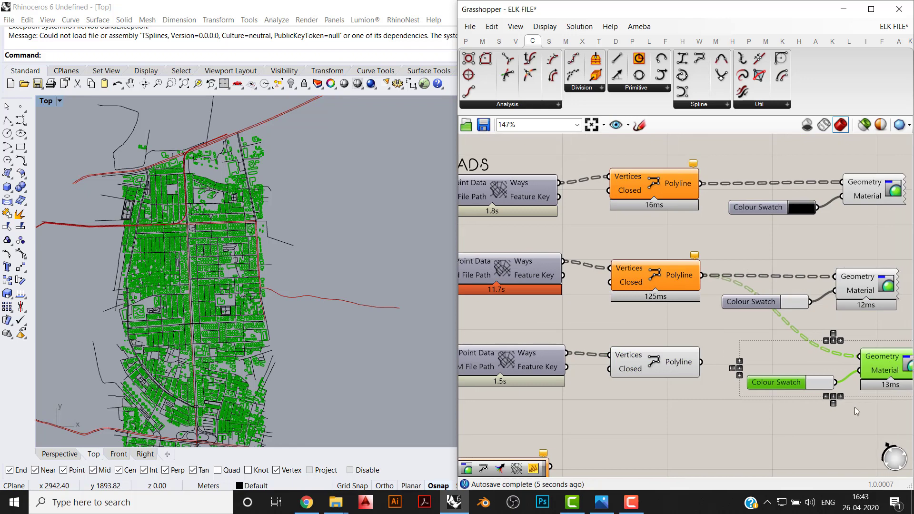
left_click(855, 409)
left_click_drag(802, 353, 699, 365)
right_click_drag(753, 376, 659, 382)
left_click_drag(796, 429, 750, 377)
- Change the route branch's Colour Swatch to a strong magenta with a hue of 300°
left_click(717, 392)
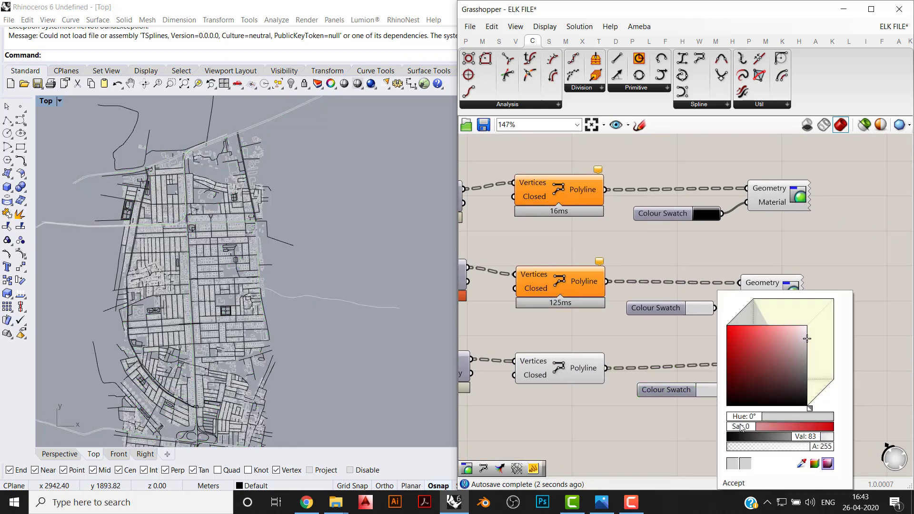
left_click_drag(740, 427, 798, 438)
left_click_drag(756, 414, 812, 421)
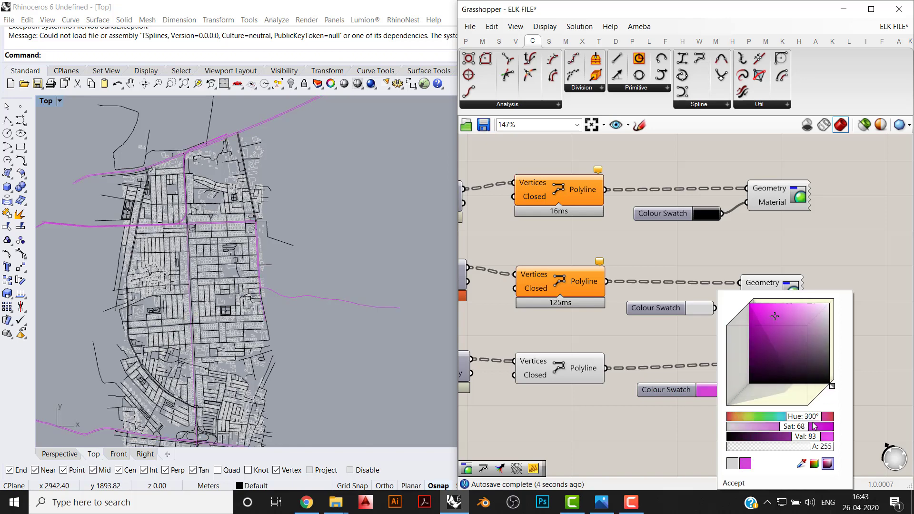
left_click_drag(767, 332, 752, 317)
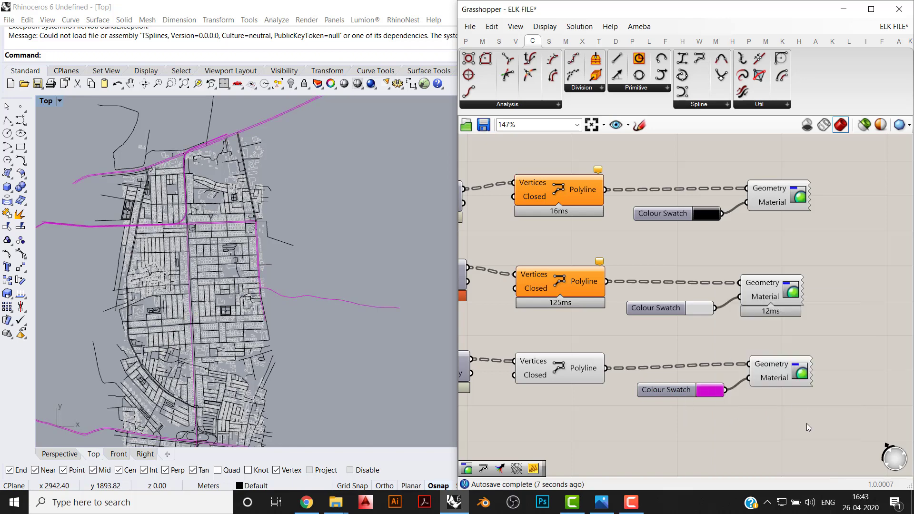
- Align the Custom Previews, Colour Swatches, PolyLines and OSM Data components of the three connected branches into straight columns
left_click_drag(808, 424, 759, 145)
left_click_drag(710, 415, 635, 208)
left_click(680, 199)
left_click_drag(604, 415, 547, 162)
right_click_drag(488, 177, 625, 160)
left_click_drag(612, 147, 571, 364)
left_click(543, 156)
left_click(540, 150)
scroll(630, 308, "down", 3)
left_click(652, 365)
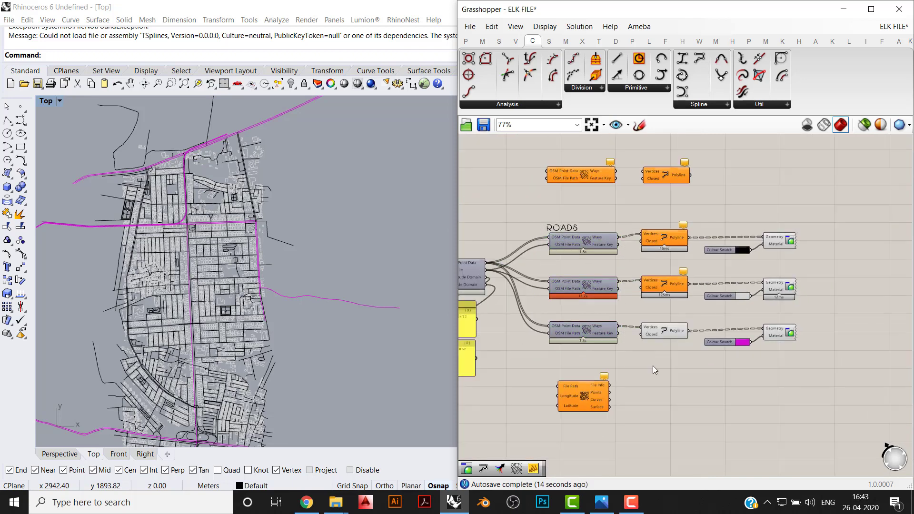
- Move the topography component with the File Path, Longitude and Latitude inputs further down to clear space below the route branch
right_click_drag(666, 364, 701, 347)
left_click_drag(610, 388, 629, 511)
left_click(666, 240)
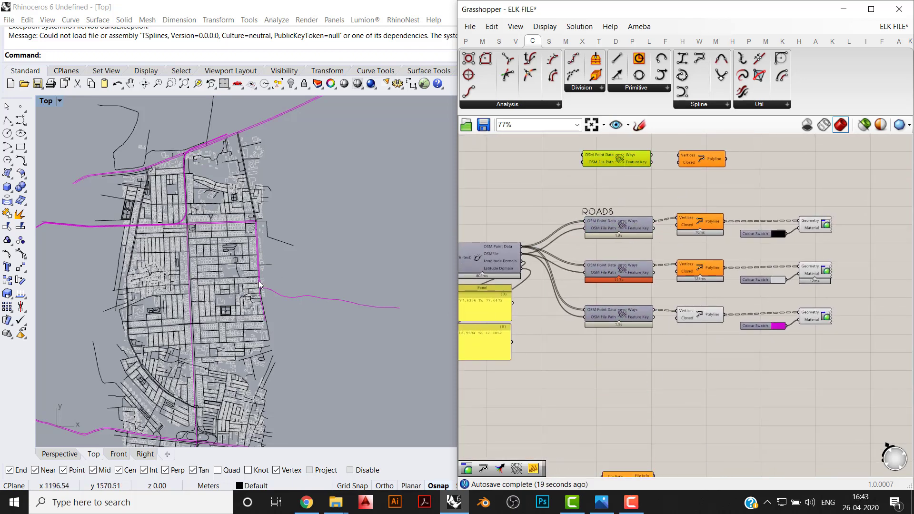
- Check which feature type an OSM Data component uses in the disabled reference definition, then return to the working branches
scroll(266, 276, "down", 4)
right_click_drag(263, 277, 298, 257)
right_click_drag(664, 164, 658, 325)
scroll(658, 323, "down", 2)
right_click_drag(660, 183, 643, 319)
scroll(643, 319, "up", 3)
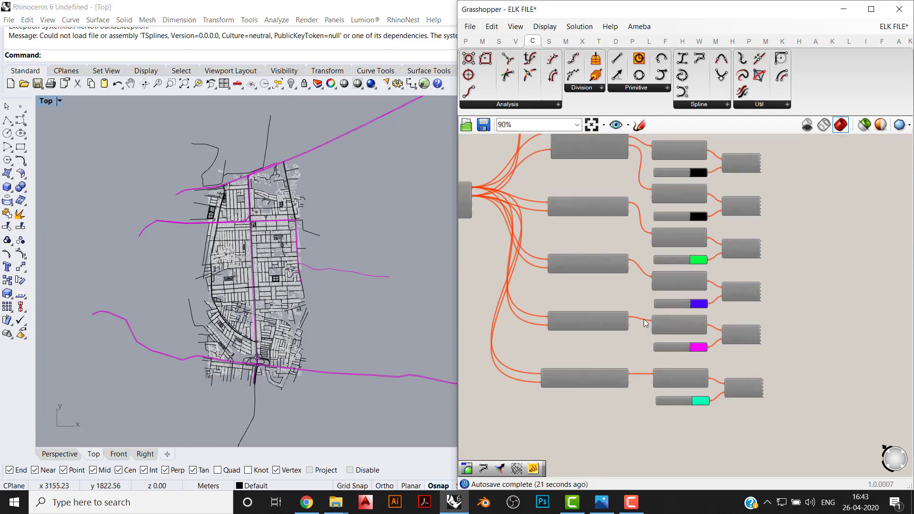
right_click_drag(614, 270, 607, 337)
right_click(586, 275)
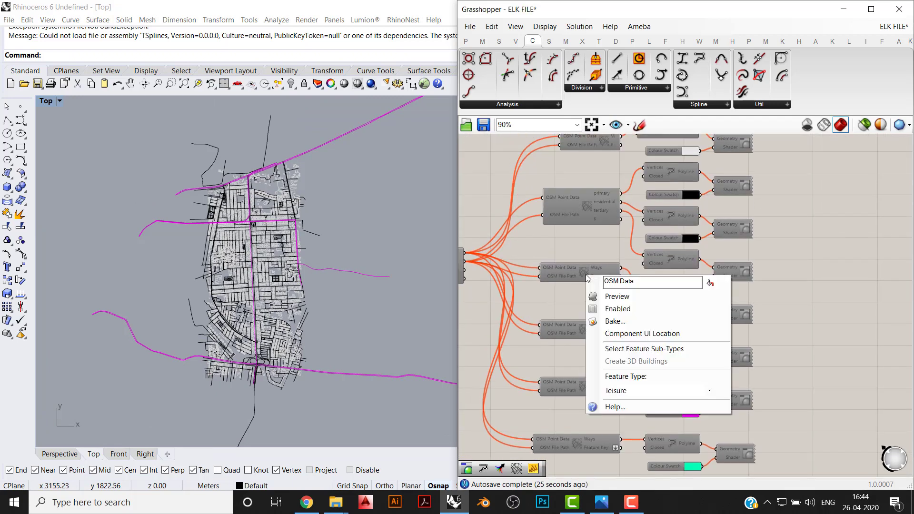
left_click(572, 310)
right_click_drag(607, 471, 610, 334)
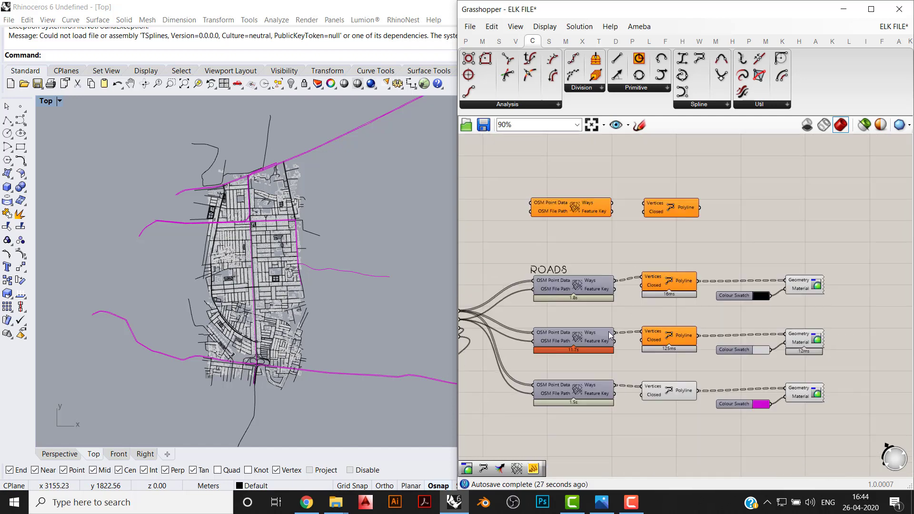
- Duplicate the route OSM Data component below its branch and set the copy's feature type to leisure
right_click_drag(675, 424, 640, 370)
scroll(556, 339, "up", 1)
left_click(556, 336)
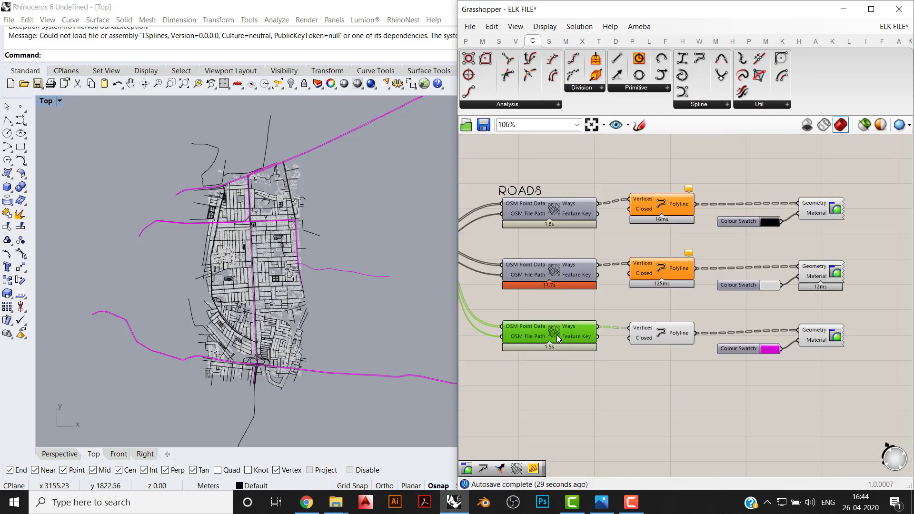
key("ctrl+c")
key("ctrl+v")
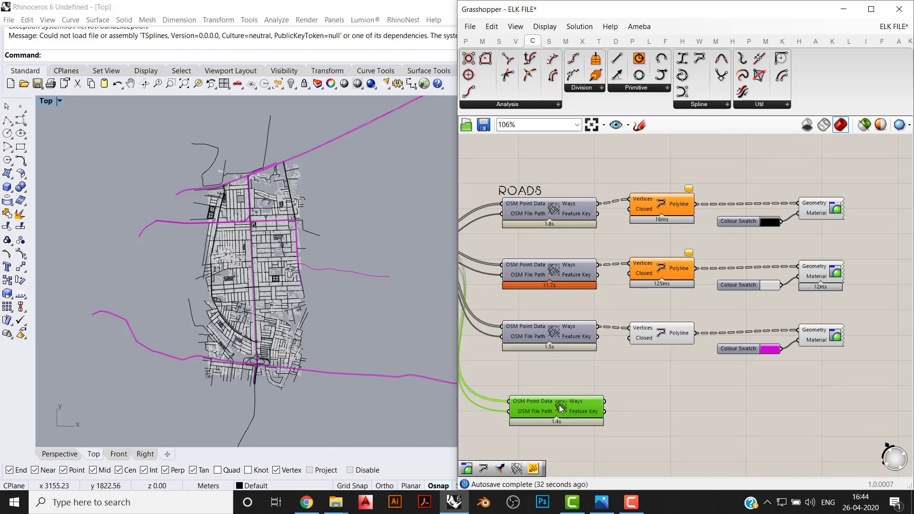
right_click(559, 404)
left_click(590, 466)
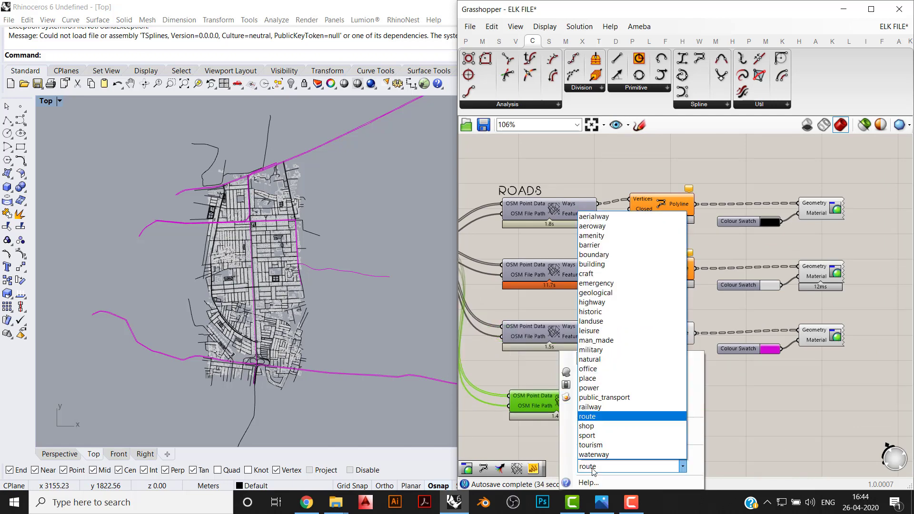
left_click(590, 330)
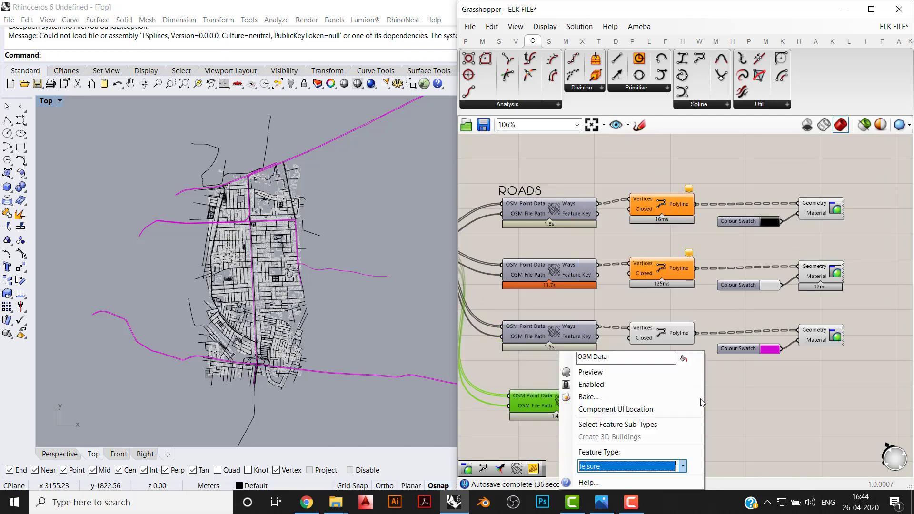
left_click(741, 403)
left_click(672, 331)
mouse_move(793, 369)
left_mouse_down()
mouse_move(658, 315)
mouse_move(667, 398)
left_mouse_up()
key("ctrl+c")
key("ctrl+v")
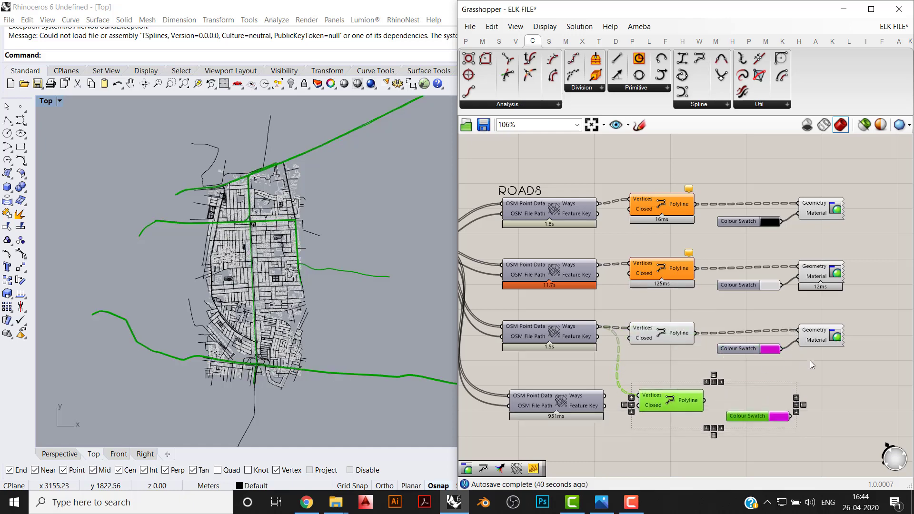
key("ctrl+z")
key("ctrl+z")
- Copy the route branch's PolyLine, Colour Swatch and Custom Preview below it and connect the leisure component's Ways to the copied Vertices input
mouse_move(838, 380)
left_mouse_down()
mouse_move(644, 340)
mouse_move(619, 323)
left_mouse_up()
key("ctrl+c")
key("ctrl+v")
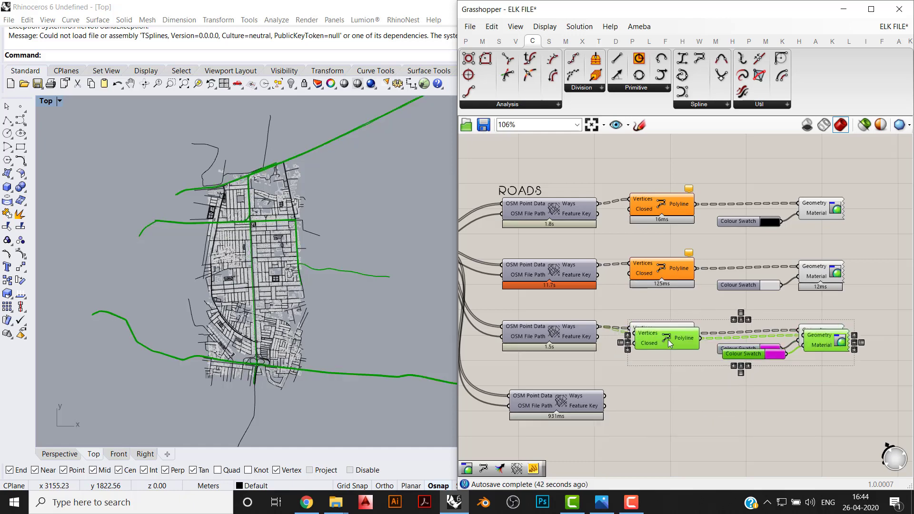
left_click_drag(667, 339, 605, 395)
left_click(636, 399)
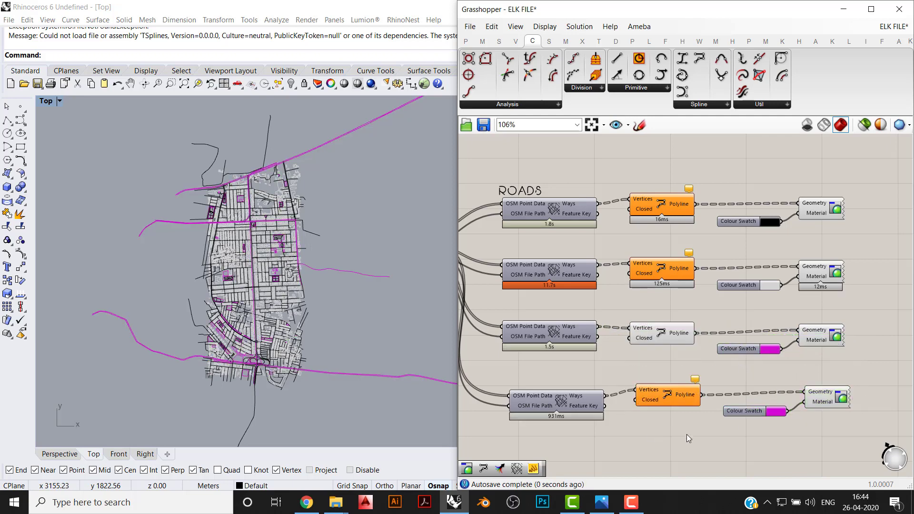
- Change the leisure branch's Colour Swatch to dark green and shift its PolyLine, swatch and preview slightly down beside the leisure component
left_click(766, 411)
left_click_drag(851, 416, 665, 409)
left_click(759, 429)
left_click(663, 420)
scroll(261, 342, "up", 7)
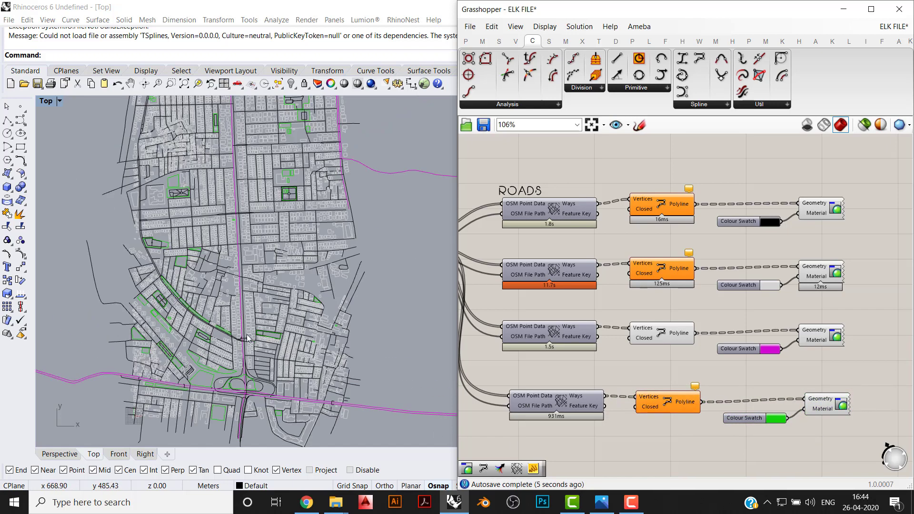
left_click(781, 417)
mouse_move(768, 359)
left_mouse_down()
mouse_move(767, 348)
mouse_move(834, 330)
mouse_move(759, 358)
left_mouse_up()
left_click(620, 445)
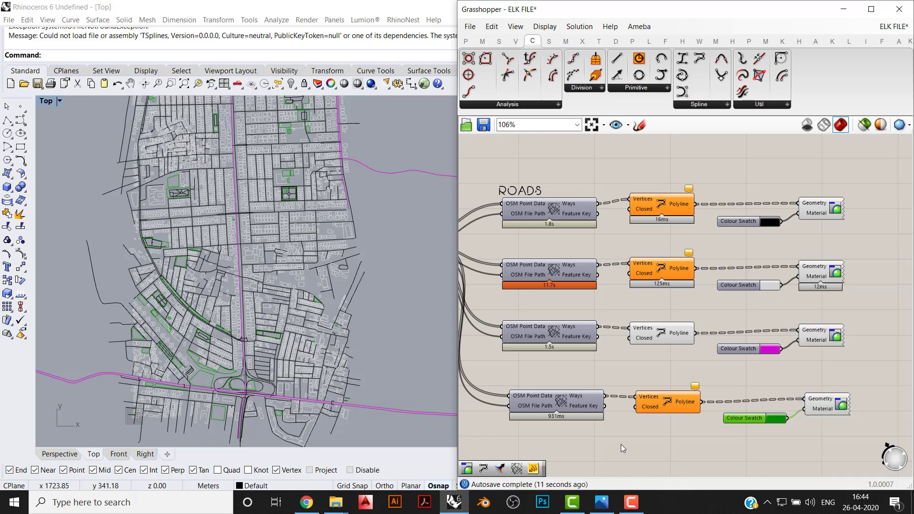
scroll(333, 205, "down", 4)
right_click_drag(335, 208, 333, 270)
right_click_drag(600, 404, 595, 355)
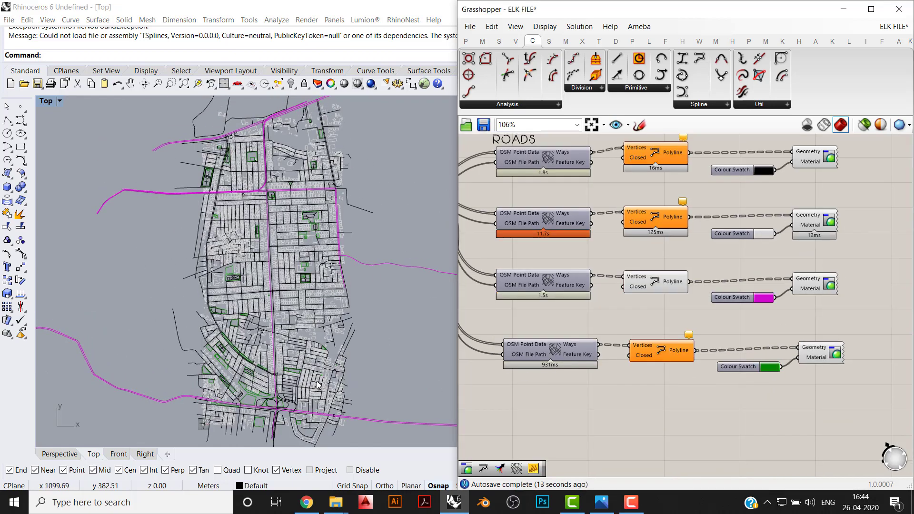
right_click(558, 349)
left_click(617, 461)
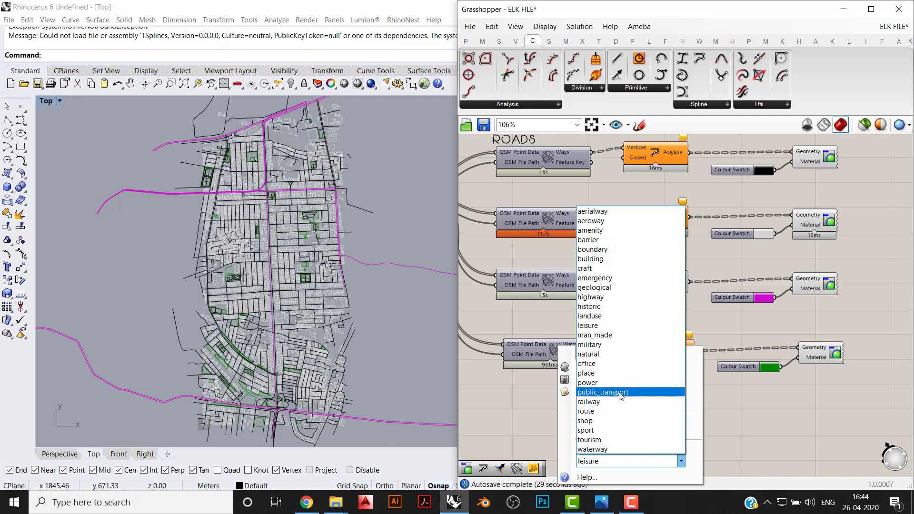
left_click(808, 410)
- Duplicate the whole leisure branch, with its OSM Data, PolyLine, Colour Swatch and Custom Preview components, just below the original
left_click_drag(809, 411, 559, 380)
key("ctrl+c")
key("ctrl+v")
scroll(555, 356, "down", 3)
scroll(555, 359, "down", 2)
scroll(559, 395, "up", 3)
left_click(560, 395)
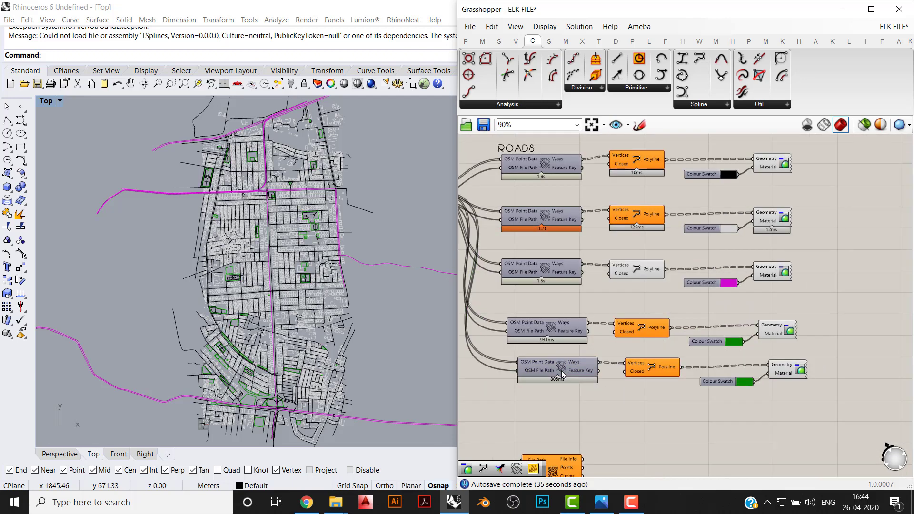
- Set the duplicated OSM Data component's feature type to railway and align the new branch beneath the leisure branch
left_click(561, 370)
right_click(560, 370)
left_click(633, 466)
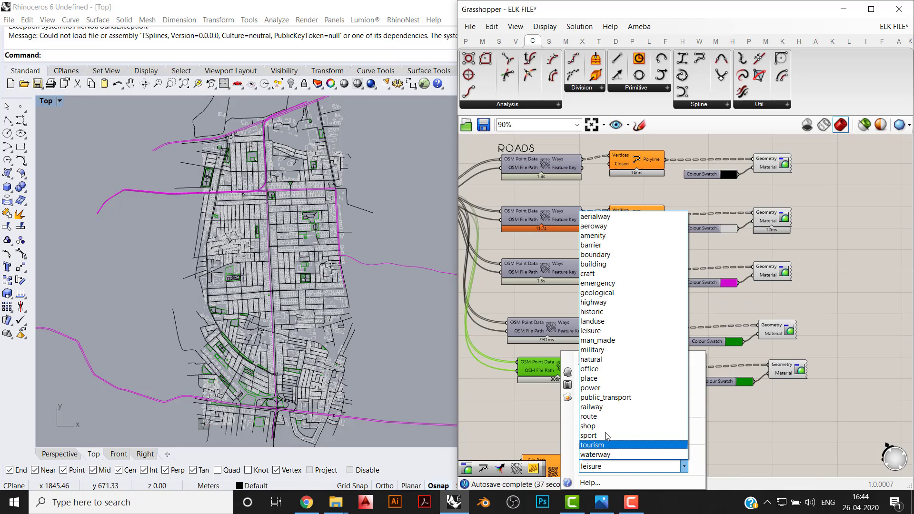
left_click(608, 407)
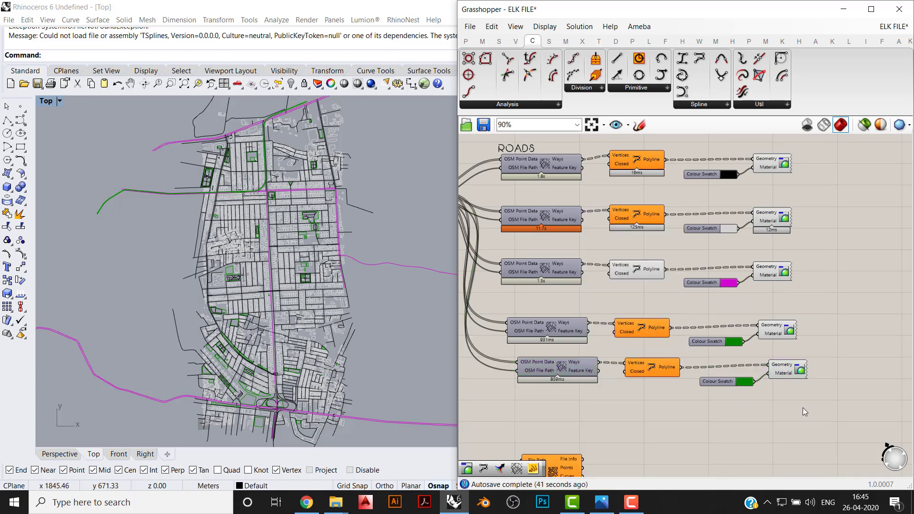
left_click_drag(804, 409, 561, 381)
left_click(577, 416)
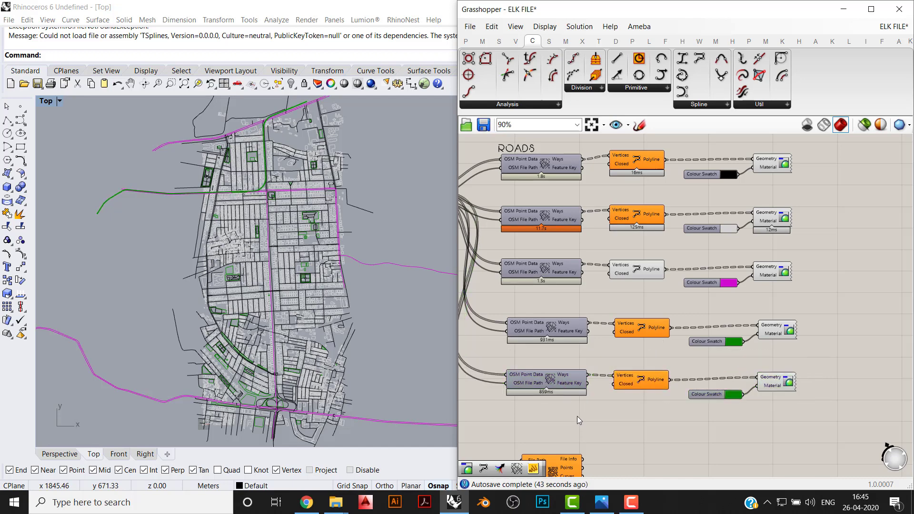
- Change the railway branch's Colour Swatch to dark red
left_click(736, 396)
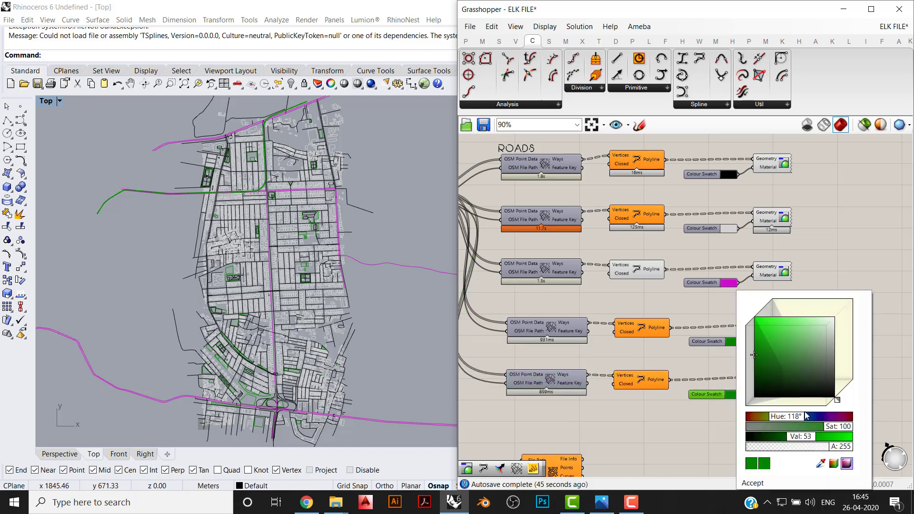
left_click_drag(806, 417, 877, 415)
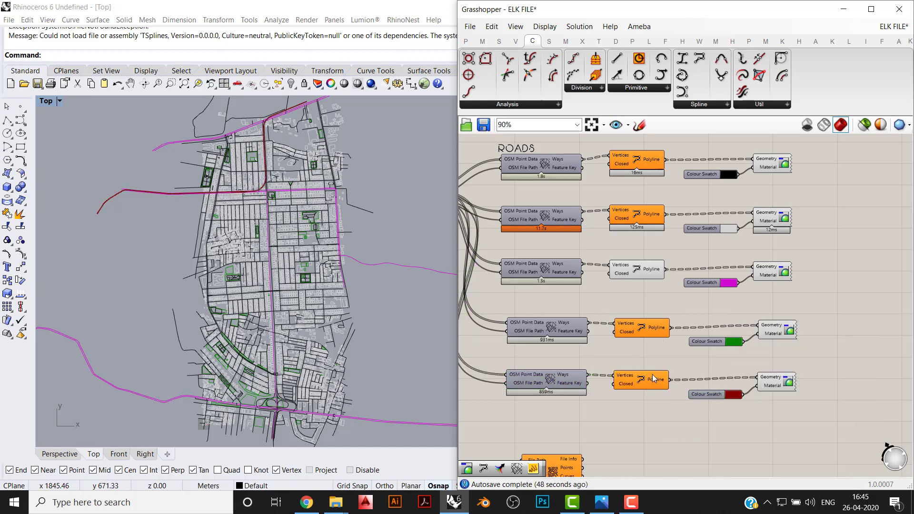
scroll(653, 379, "down", 2)
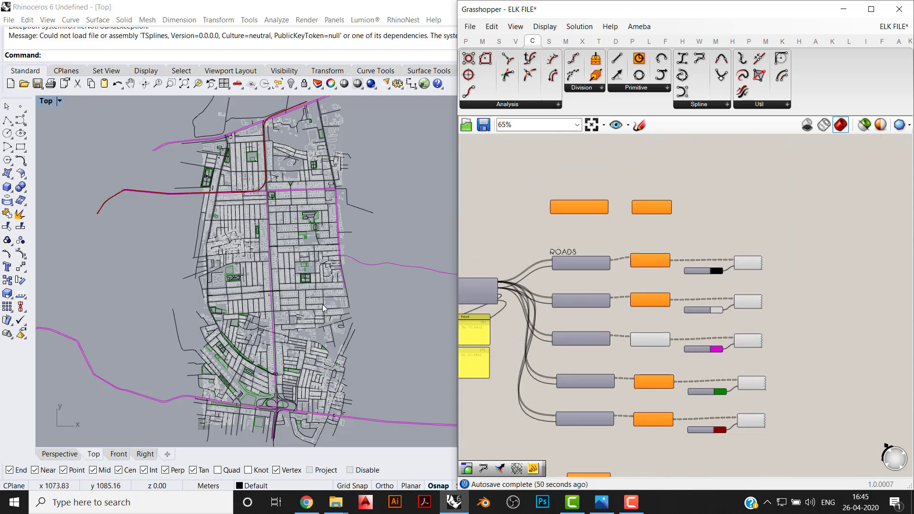
- Move the file path parameter, OSM file component and both domain panels down together so they sit midway beside the feature branches
right_click_drag(781, 267, 863, 250)
left_click_drag(862, 223, 617, 414)
left_click_drag(565, 221, 480, 402)
left_click_drag(544, 277, 540, 329)
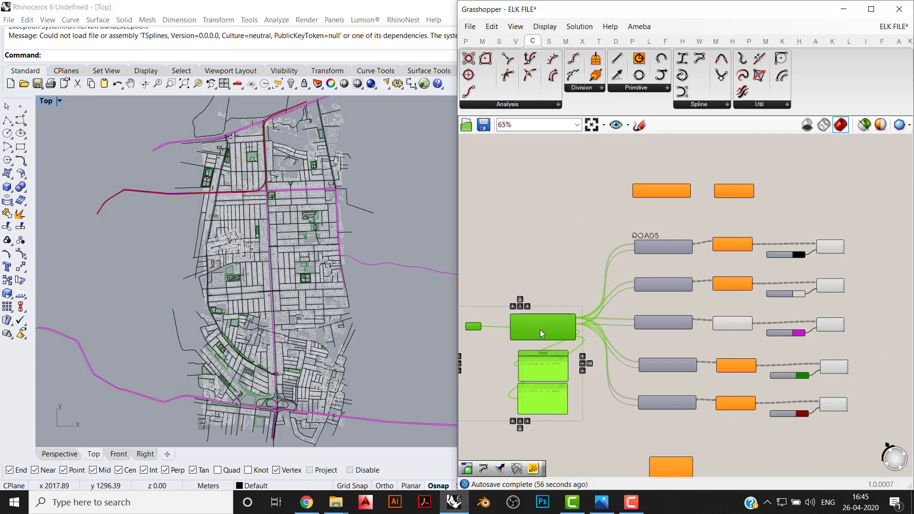
left_click(550, 305)
- Place the topography component with File Path, Longitude and Latitude inputs closer beneath the railway branch
right_click_drag(575, 346, 564, 278)
scroll(618, 342, "up", 2)
right_click_drag(614, 353, 662, 343)
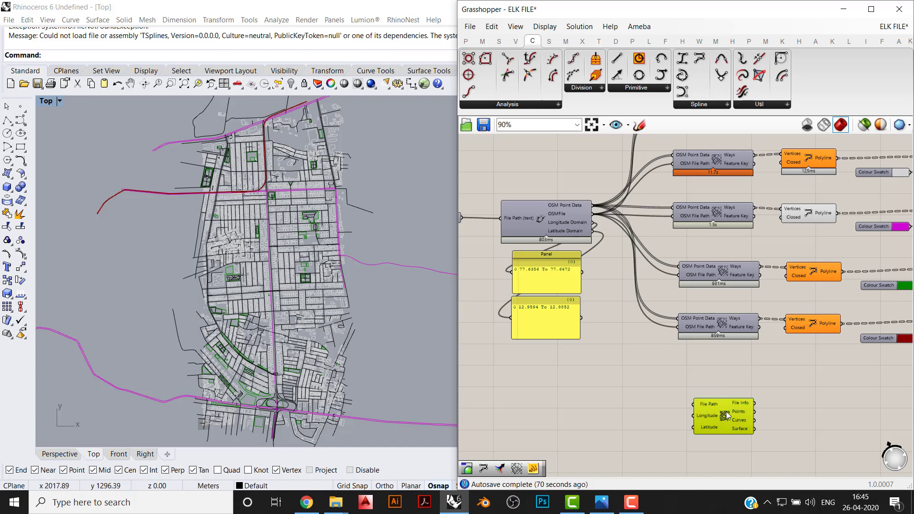
left_click_drag(726, 412, 715, 392)
mouse_move(695, 385)
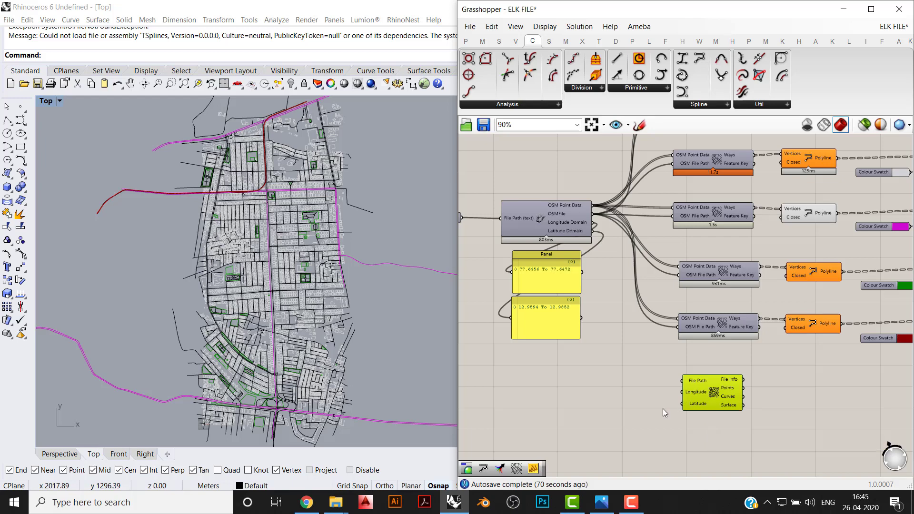
right_click_drag(617, 381, 681, 406)
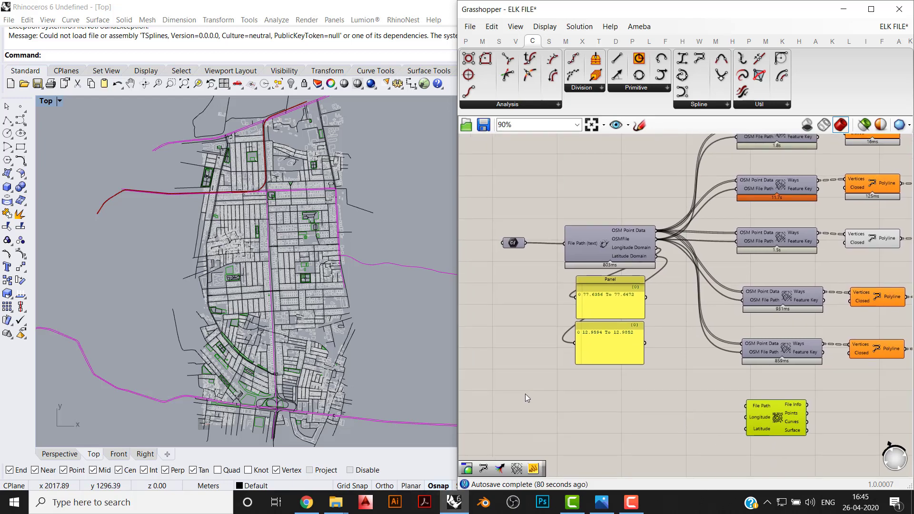
- Check the data source notes at the head of the definition, then switch to Chrome and search the web for SRTM
scroll(525, 393, "down", 5)
right_click_drag(579, 445, 578, 456)
right_click_drag(648, 206, 645, 346)
scroll(636, 254, "up", 4)
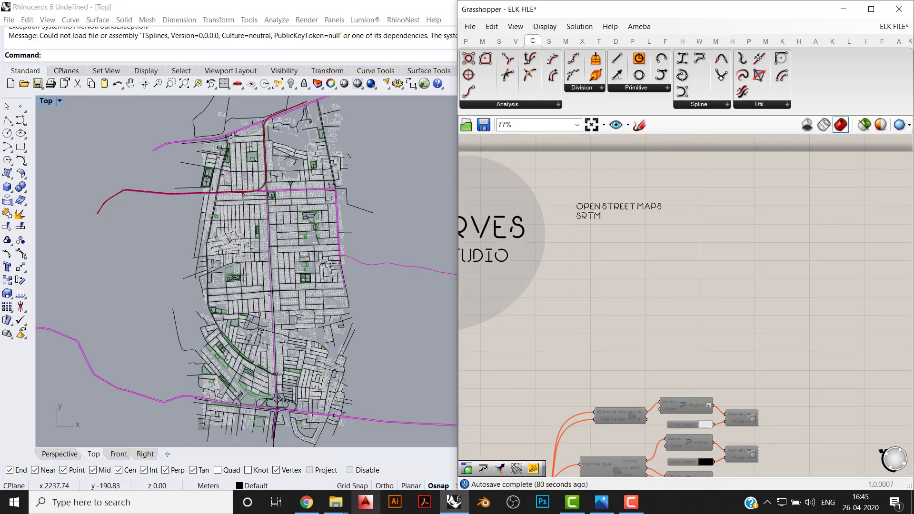
left_click(307, 502)
left_click(160, 10)
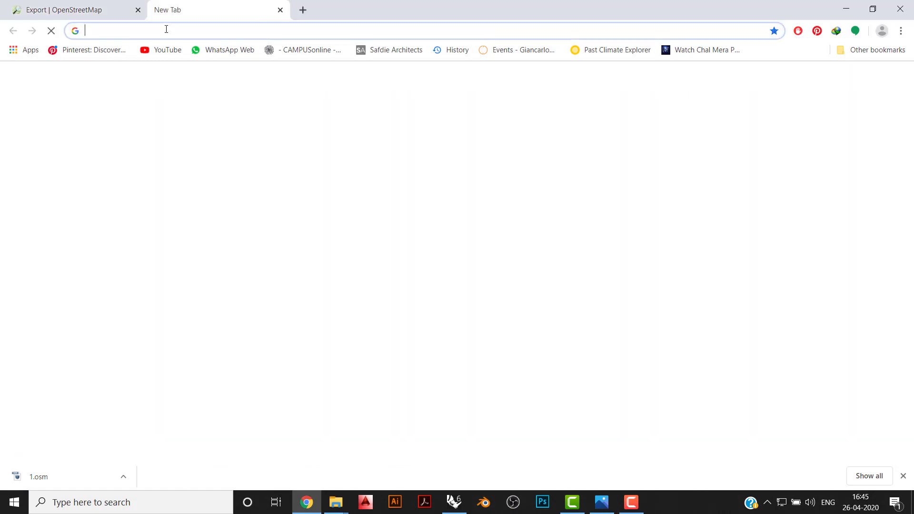
type("SRTM")
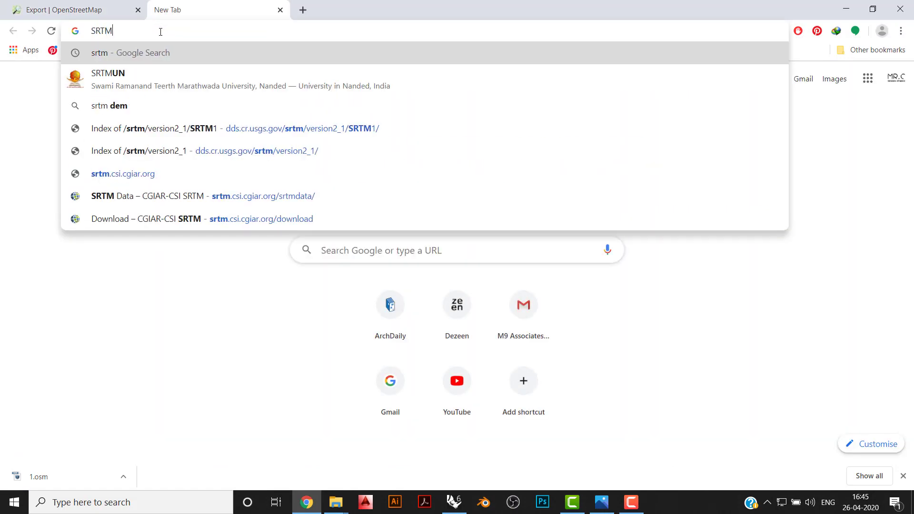
key("Return")
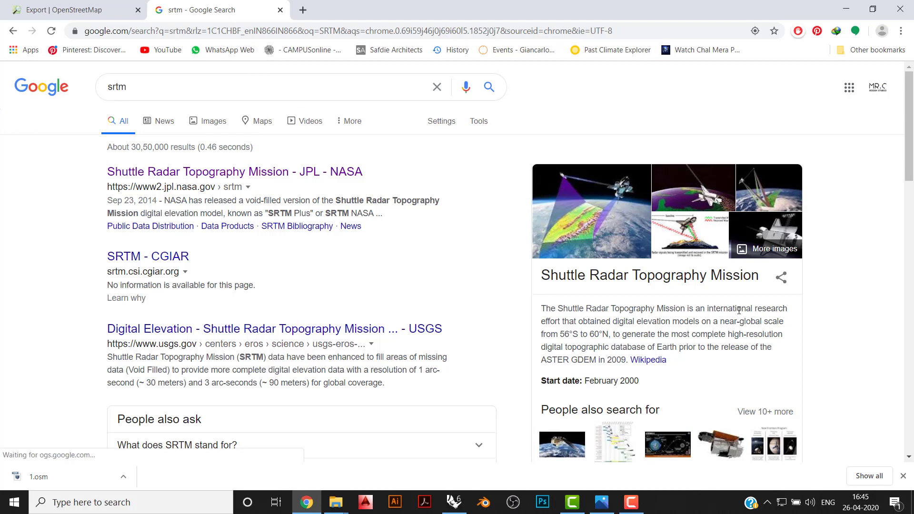
- Open the NASA JPL Shuttle Radar Topography Mission site and follow its SRTM V2 data link to dds.cr.usgs.gov/srtm
left_click(243, 172)
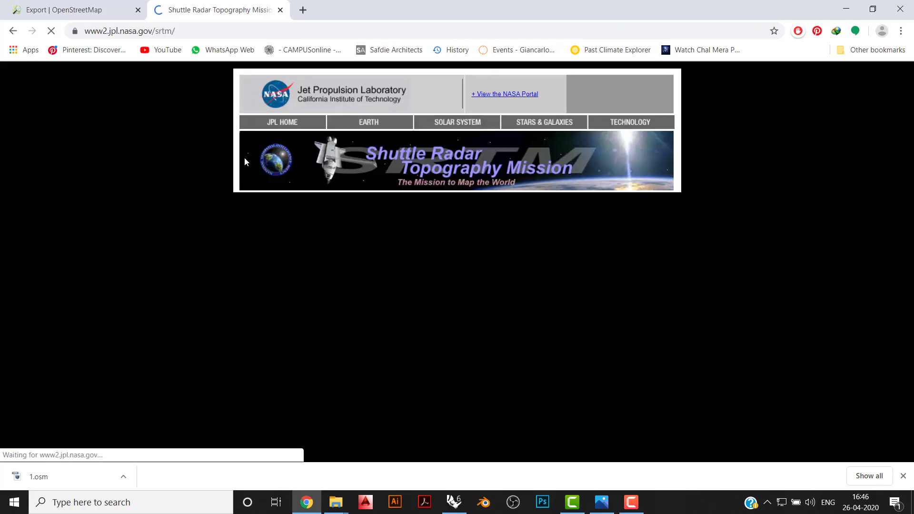
scroll(535, 343, "down", 15)
scroll(535, 343, "down", 7)
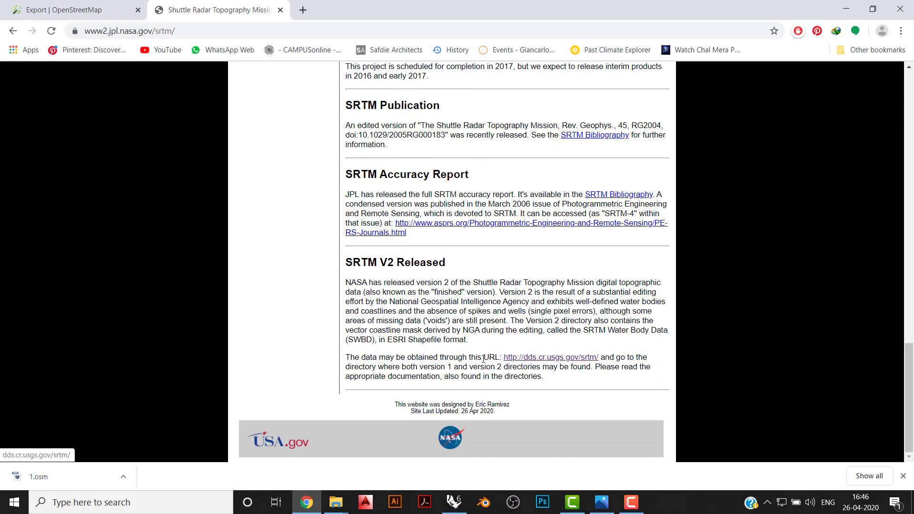
left_click(527, 362)
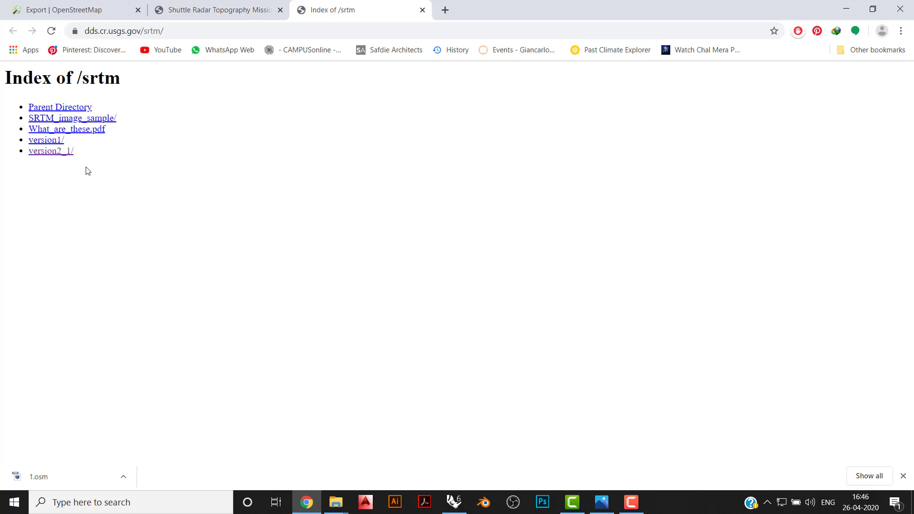
- Open the Region_definition.jpg map in the version2_1/SRTM1 directory to examine which areas the numbered regions cover
left_click(53, 159)
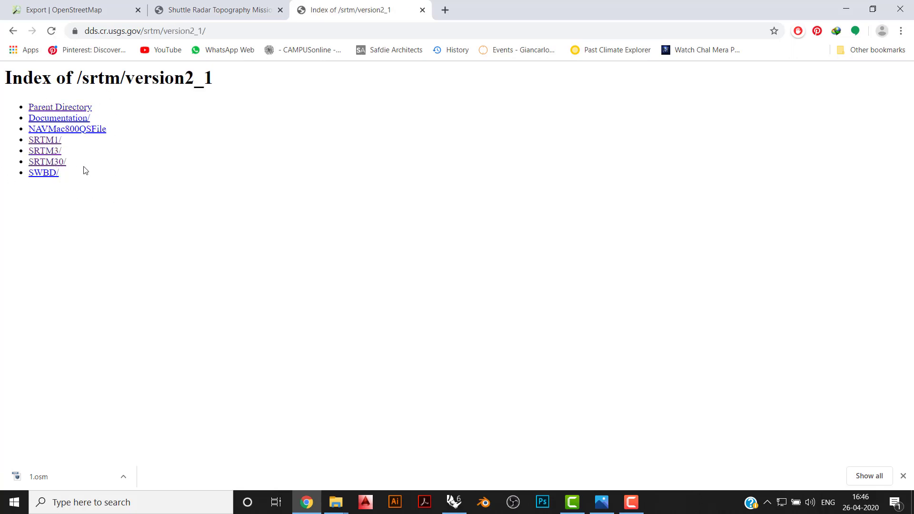
left_click(42, 141)
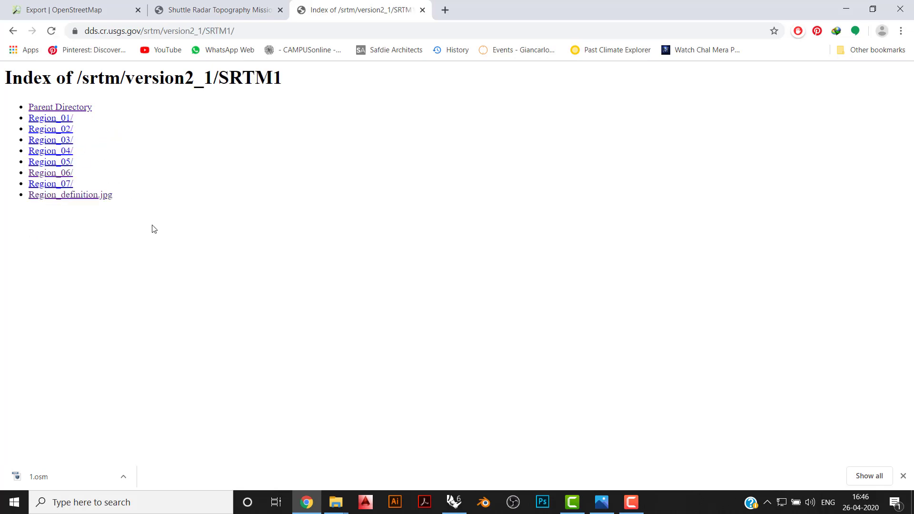
left_click(102, 196)
left_click(177, 5)
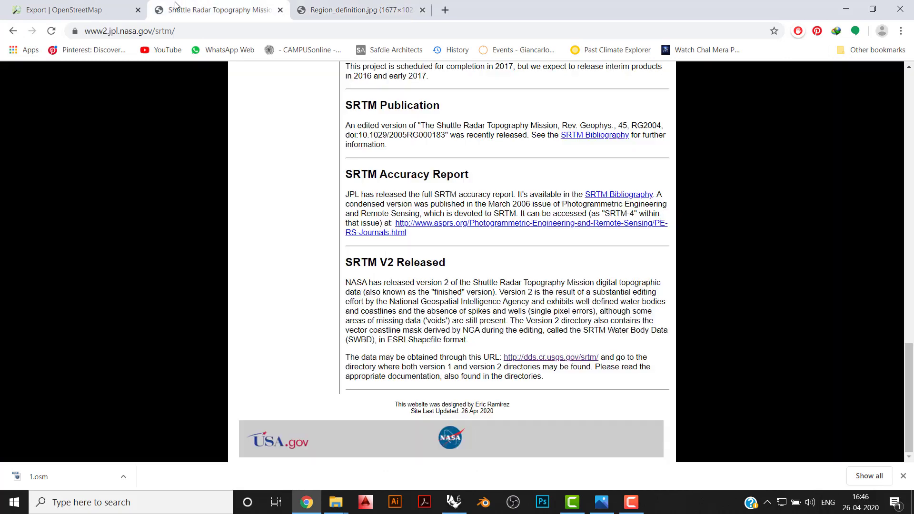
left_click(84, 13)
left_click(354, 6)
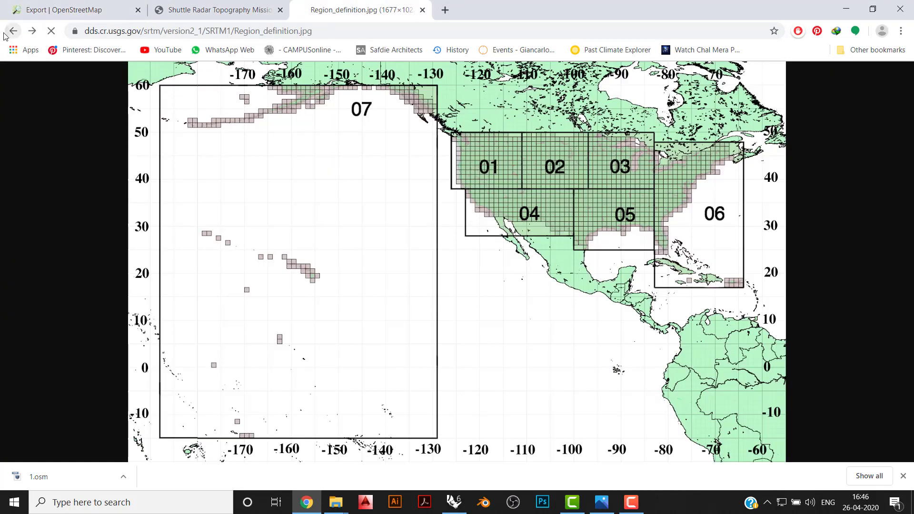
left_click(13, 31)
left_click(86, 199)
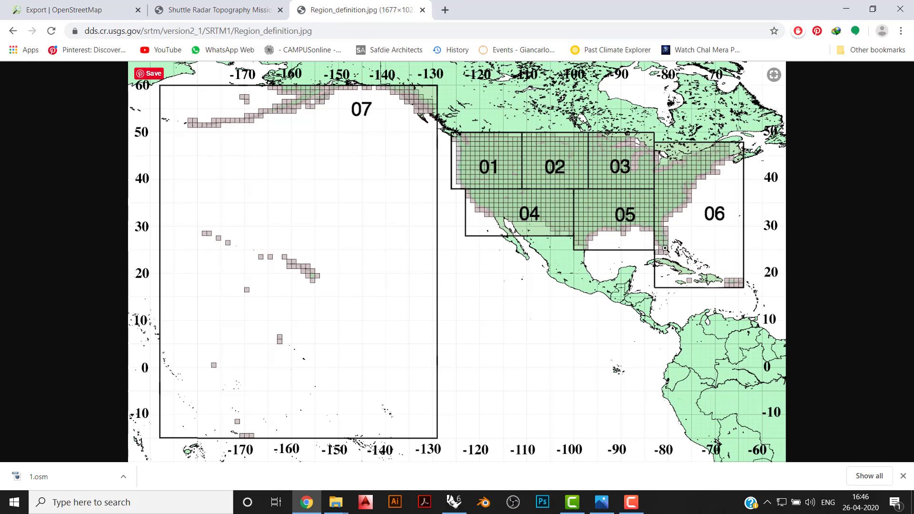
- Return to the OpenStreetMap export page and bring the map from Bangalore to central Washington
left_click(78, 10)
left_click(45, 109)
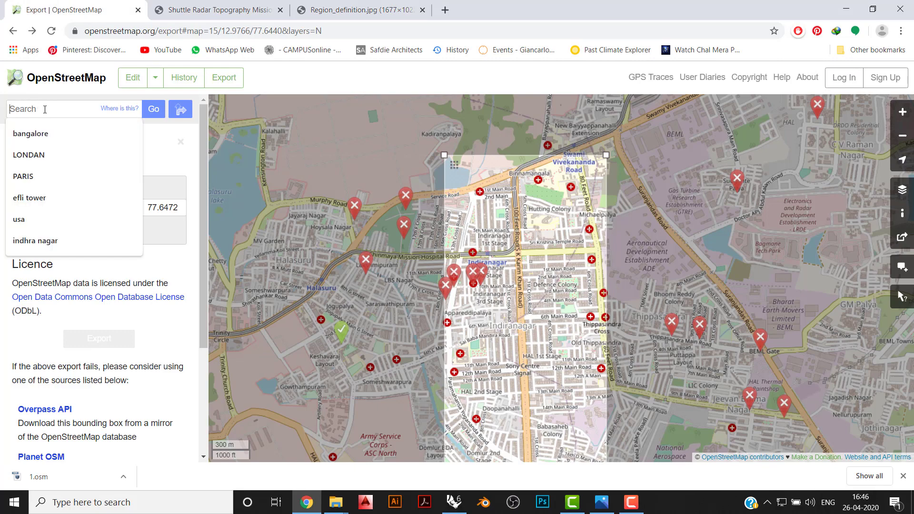
scroll(750, 322, "down", 3)
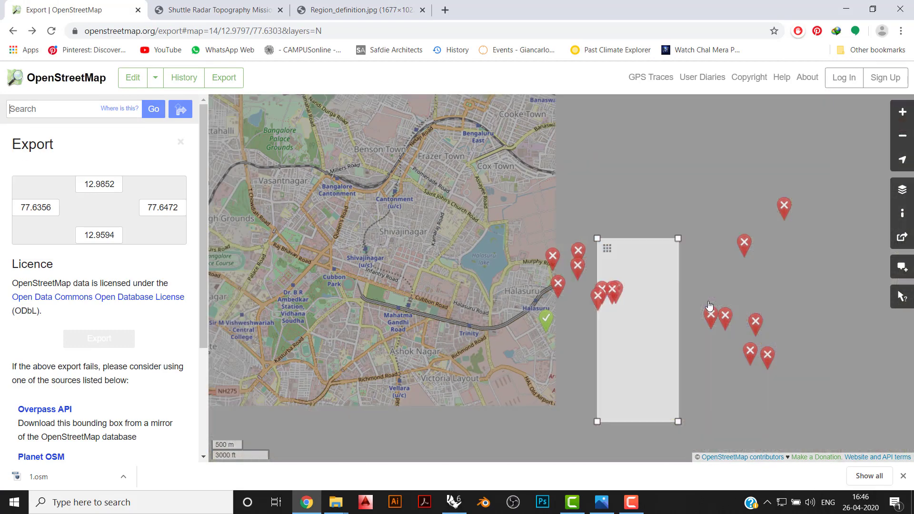
scroll(709, 303, "down", 9)
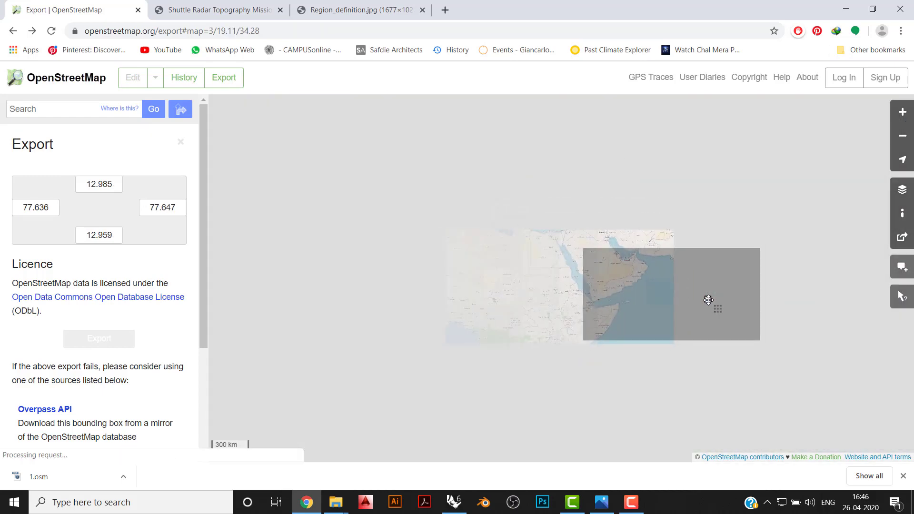
scroll(708, 300, "down", 2)
left_click_drag(393, 242, 483, 262)
scroll(507, 258, "up", 3)
scroll(642, 330, "up", 6)
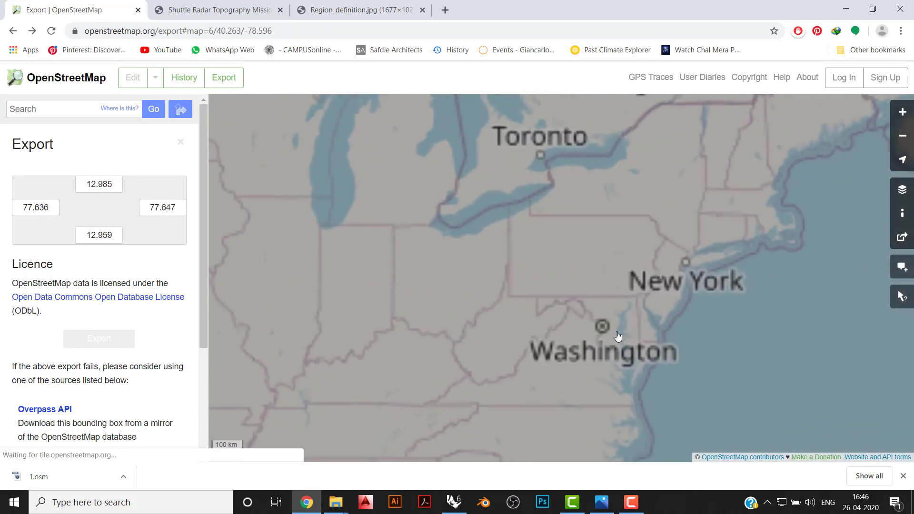
scroll(565, 319, "up", 4)
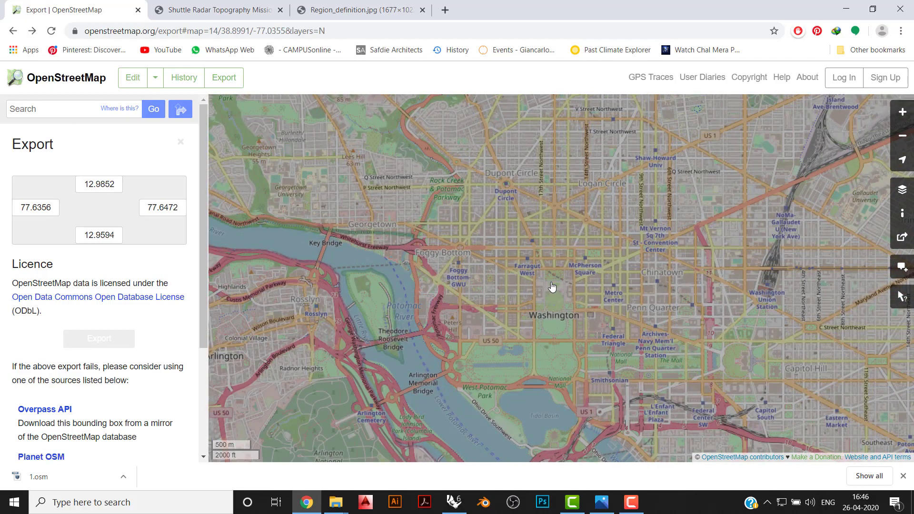
scroll(476, 214, "down", 2)
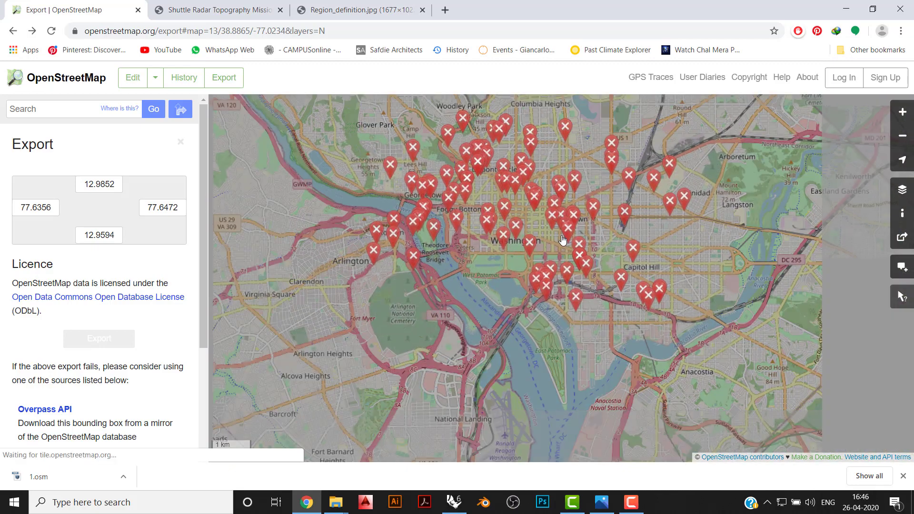
left_click_drag(562, 241, 556, 278)
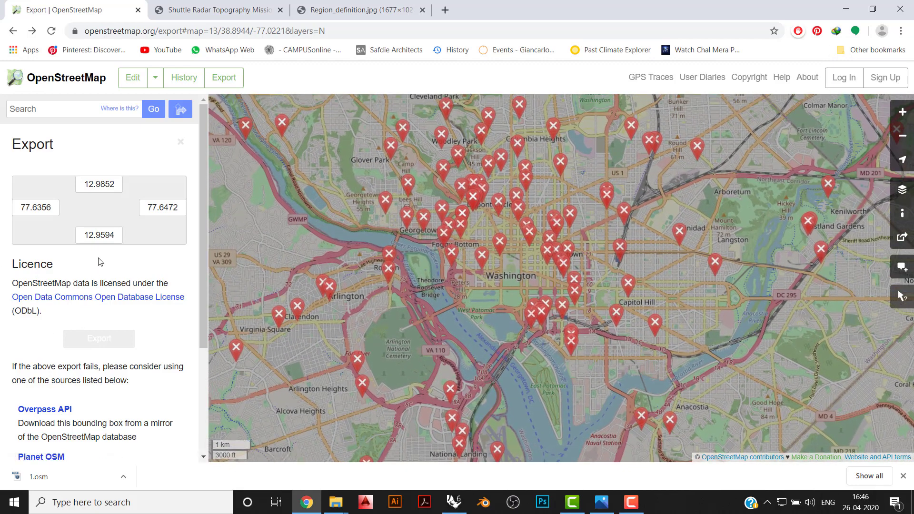
- Restart the export and manually select an area over central Washington from latitude 38.8795 to 38.9015 and longitude -77.0761 to -76.9886
left_click(180, 141)
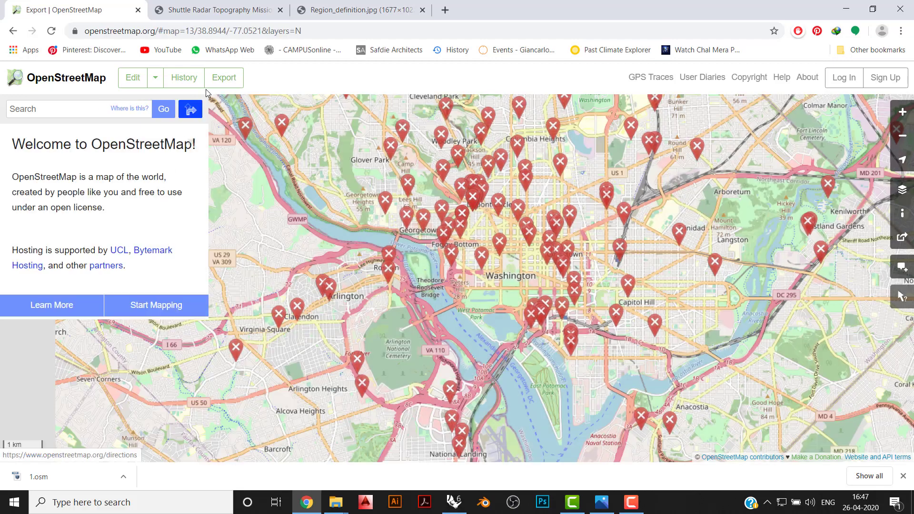
left_click(223, 77)
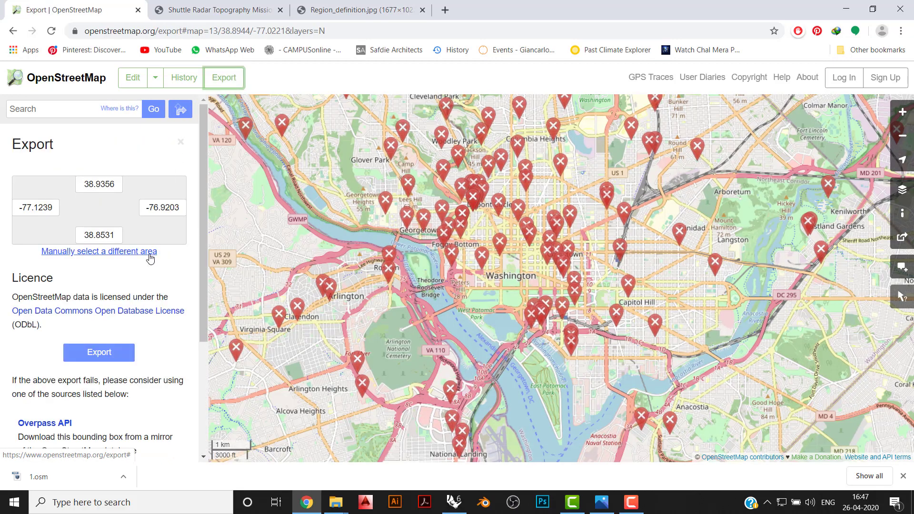
left_click(150, 258)
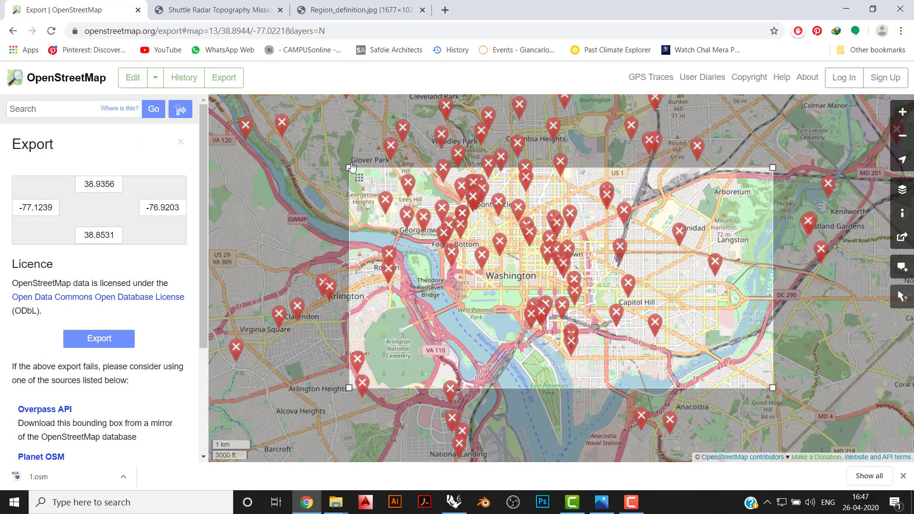
left_click_drag(351, 167, 374, 245)
left_click_drag(773, 390, 676, 354)
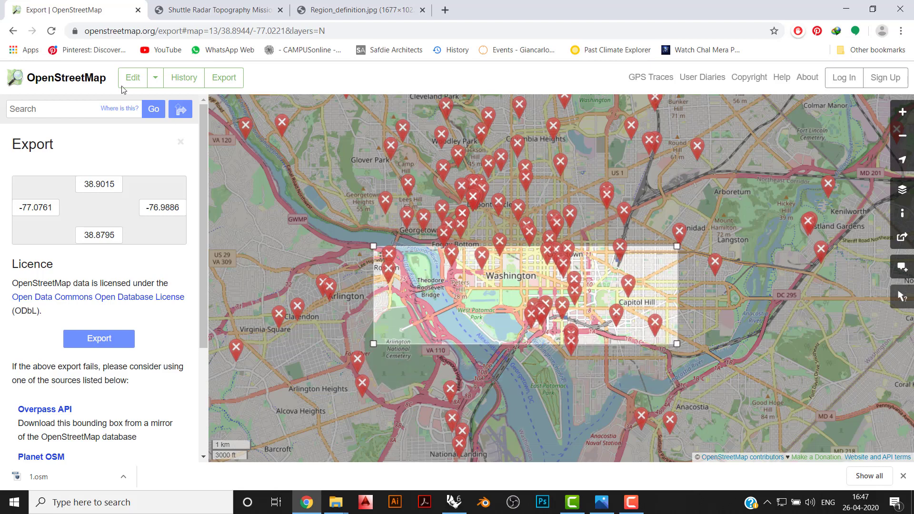
- Try to export central Washington from latitude 38.8749 to 38.9016 and longitude -77.0744 to -76.9953, and return to the export page
left_click(232, 81)
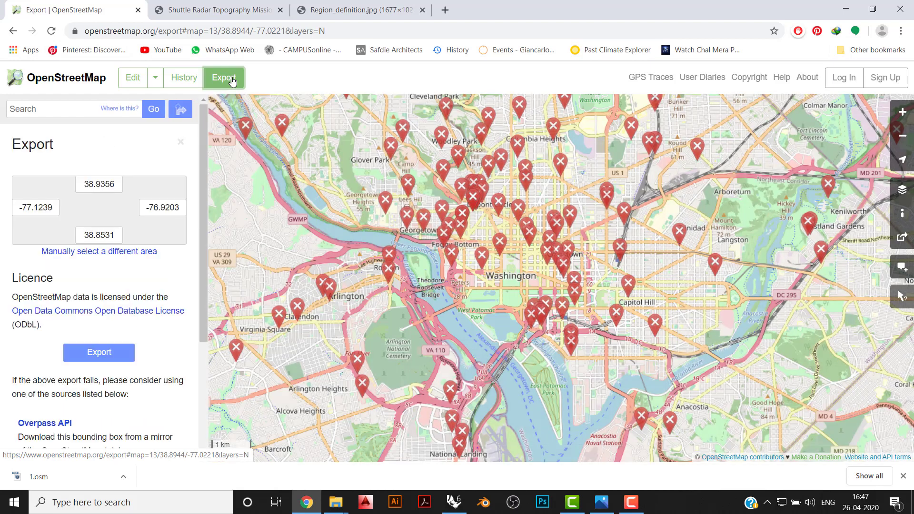
left_click(157, 251)
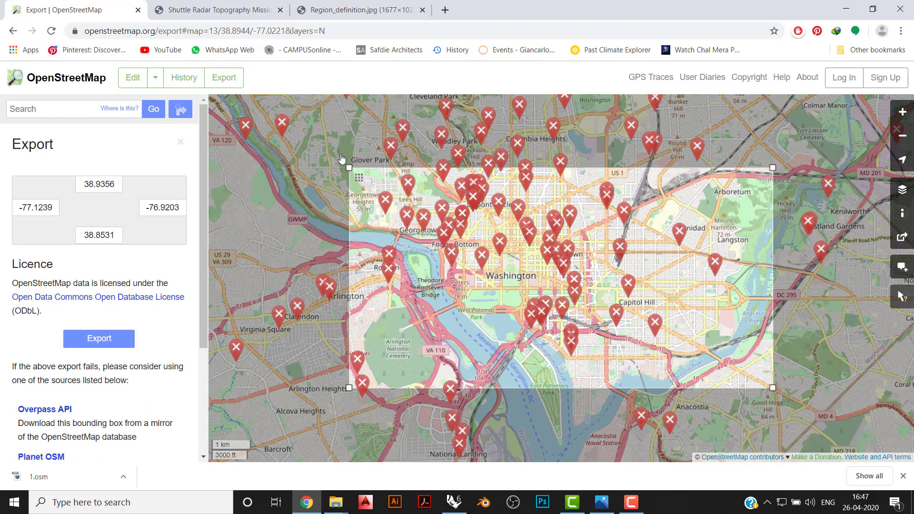
left_click_drag(350, 166, 372, 245)
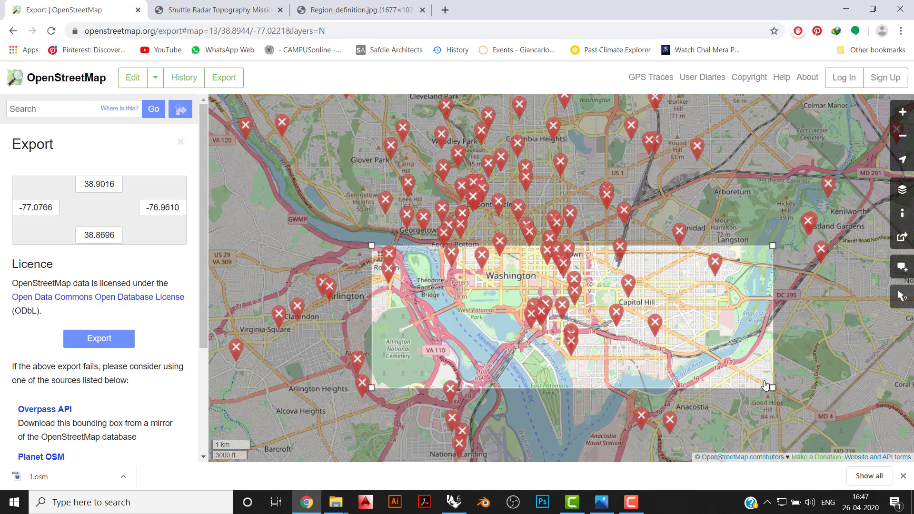
left_click_drag(772, 388, 653, 373)
left_click_drag(372, 374, 379, 365)
left_click(100, 340)
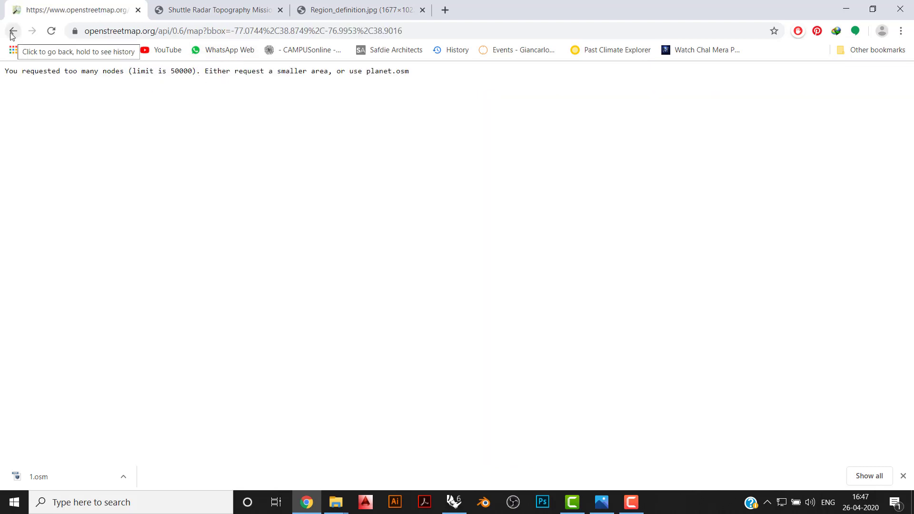
left_click(13, 31)
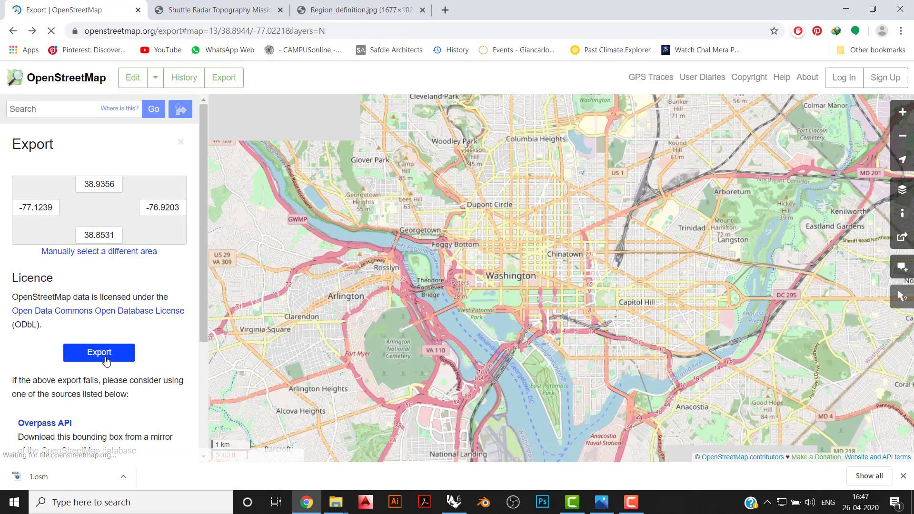
- Try to export a smaller Washington area from latitude 38.8819 to 38.9020 and longitude -77.0590 to -76.9973, and return to the export page
left_click(106, 360)
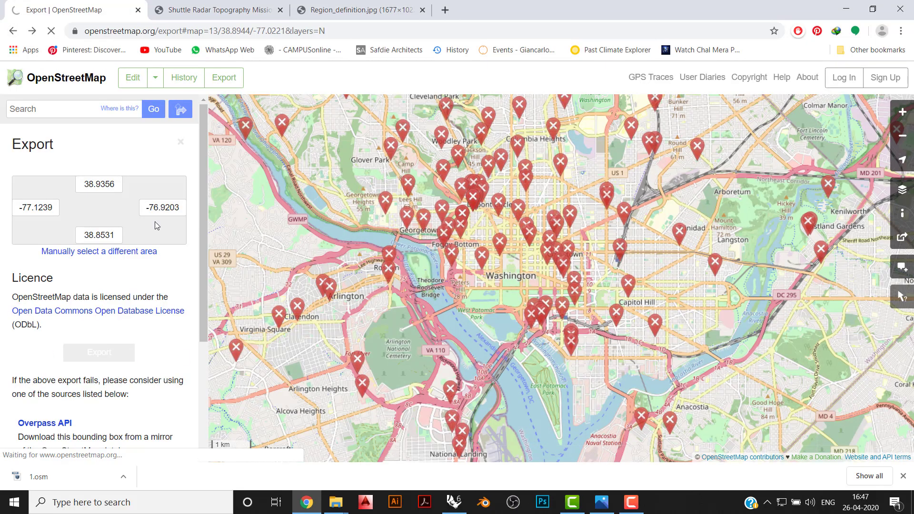
key("alt+Left")
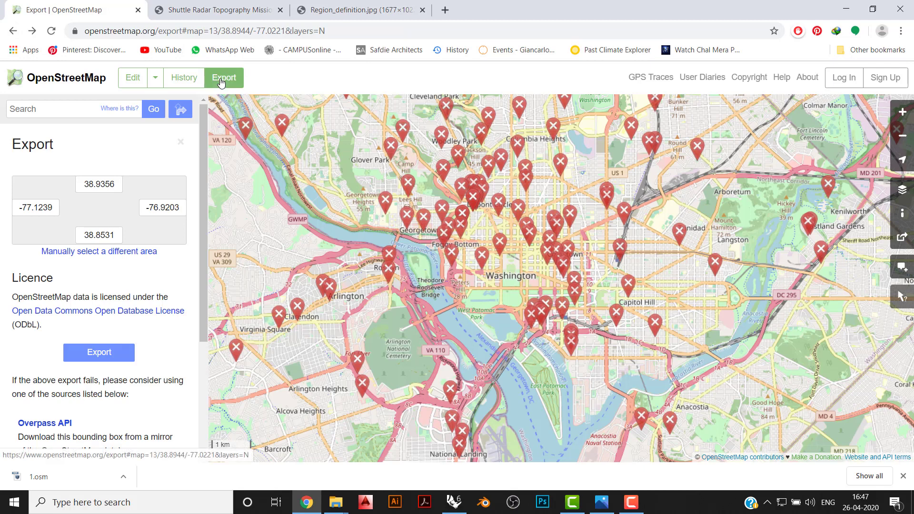
left_click(153, 252)
left_click_drag(349, 167, 432, 243)
left_click_drag(773, 386, 644, 333)
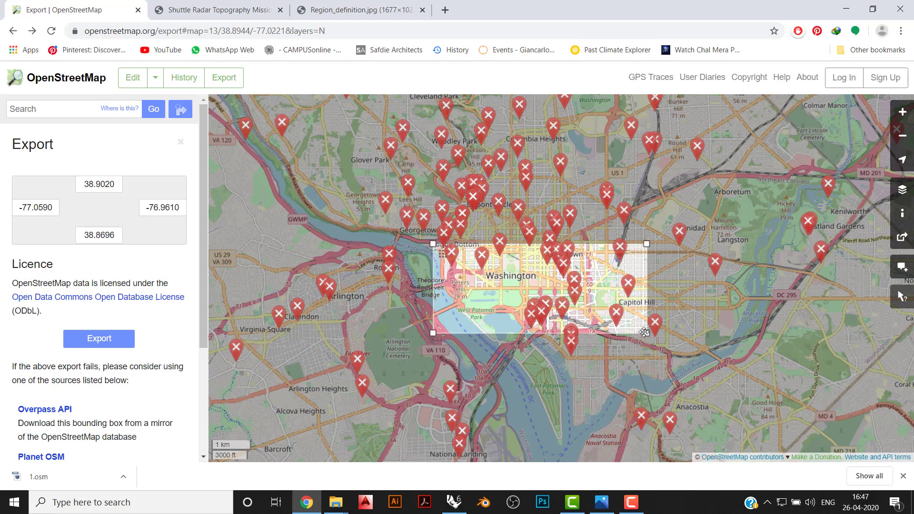
left_click(88, 340)
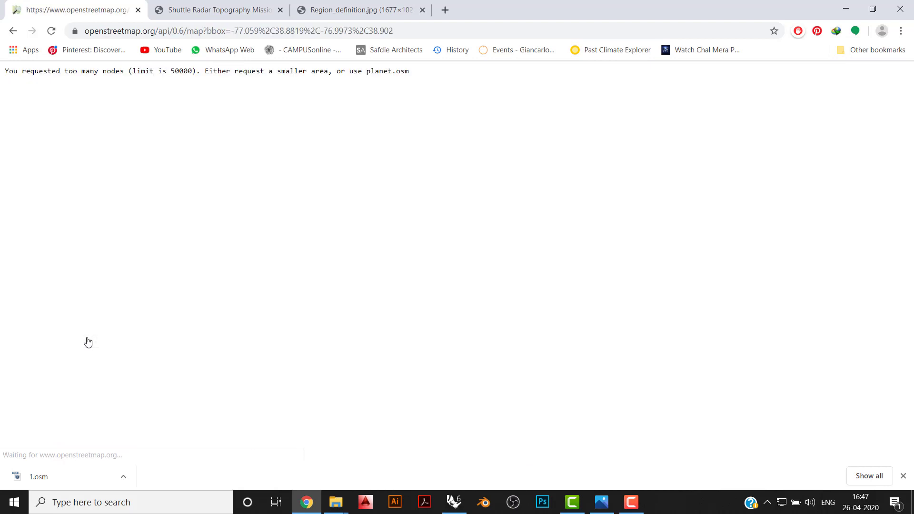
left_click(13, 32)
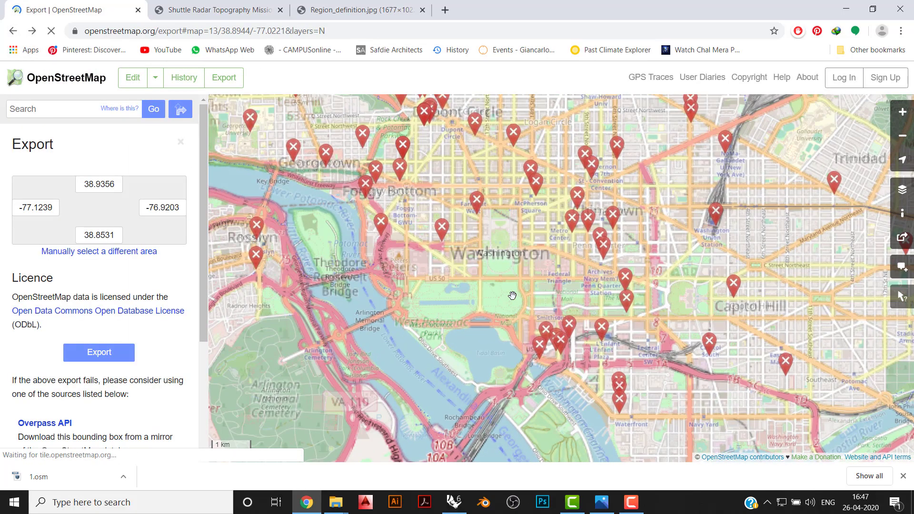
- Export the manually selected Washington area from latitude 38.8872 to 38.9005 and longitude -77.0710 to -77.0045, saving the file as 2
left_click_drag(507, 276, 520, 298)
left_click(133, 251)
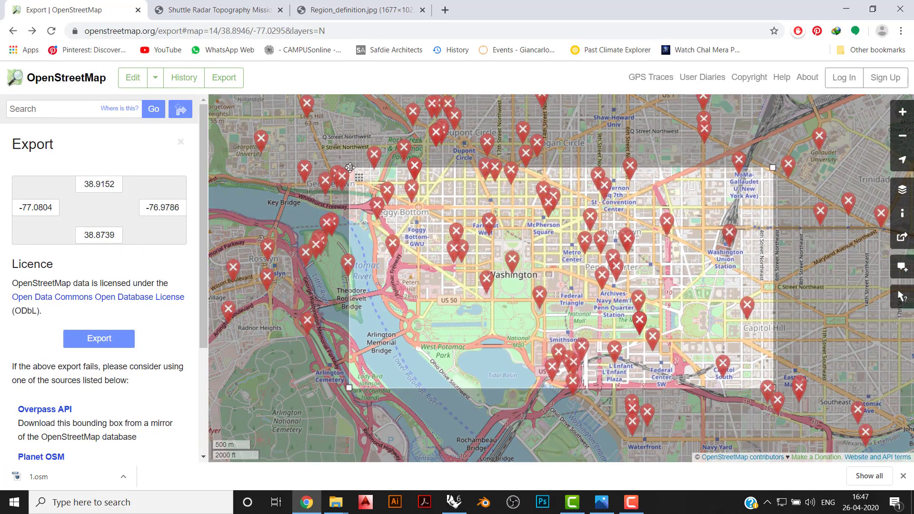
left_click_drag(316, 195, 274, 225)
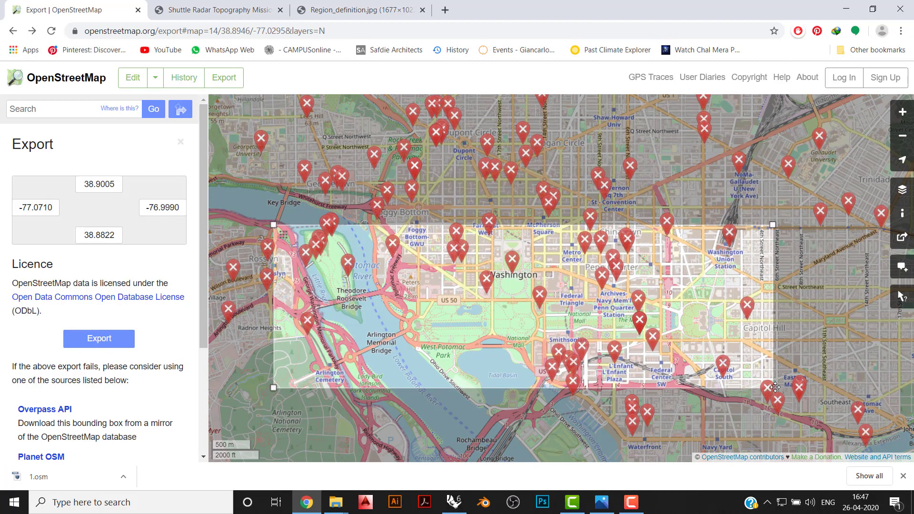
left_click_drag(774, 386, 747, 372)
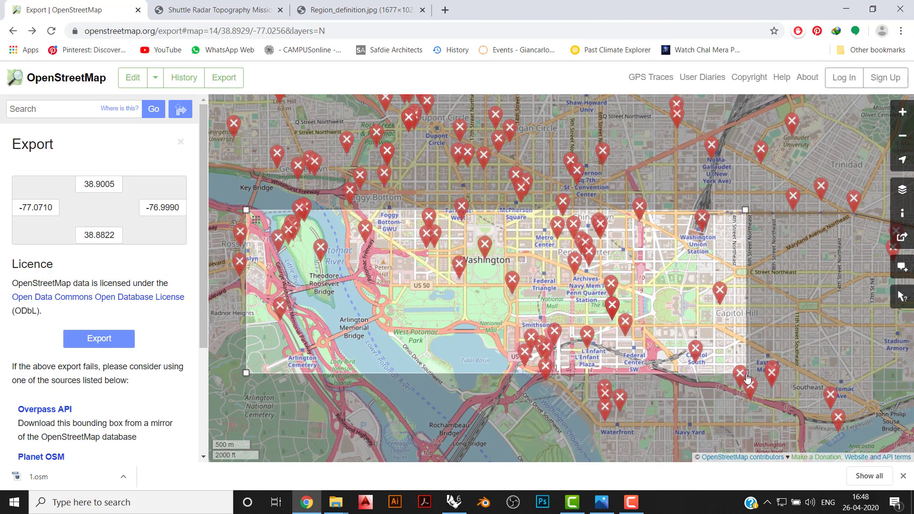
left_click_drag(747, 374, 707, 328)
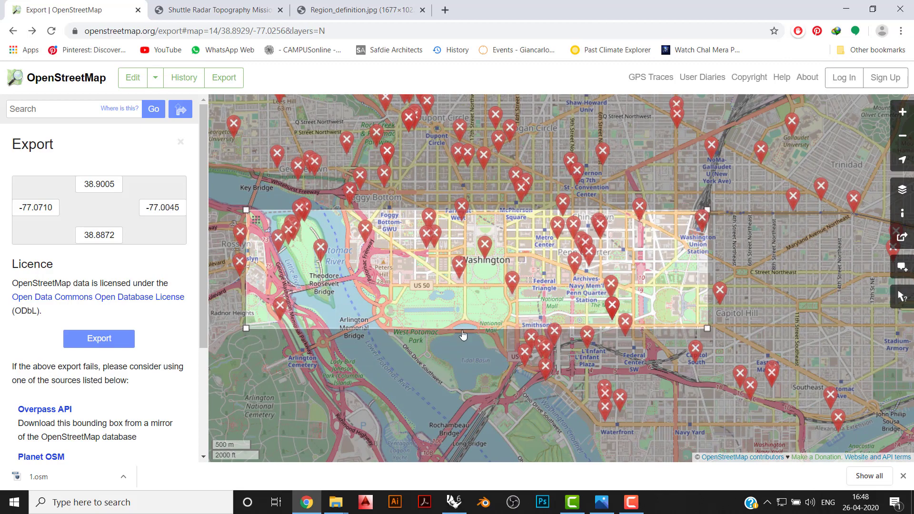
left_click(108, 345)
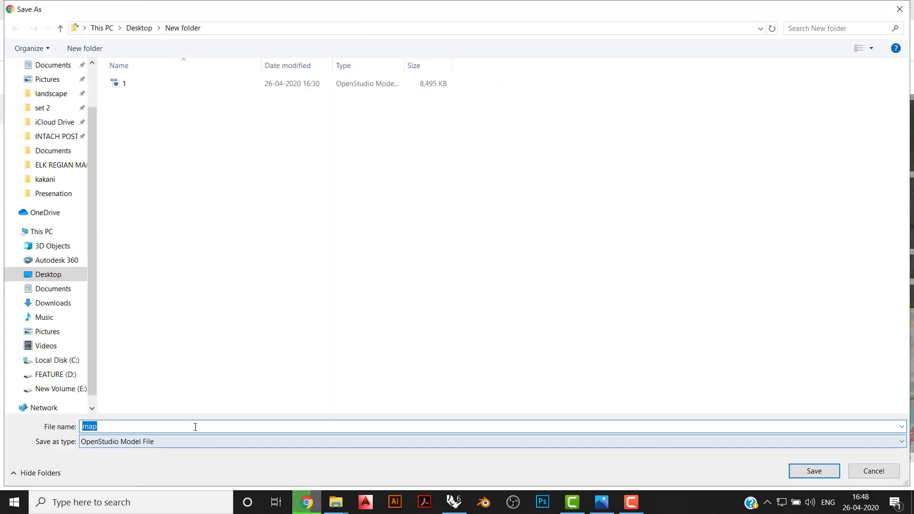
type("2")
key("Return")
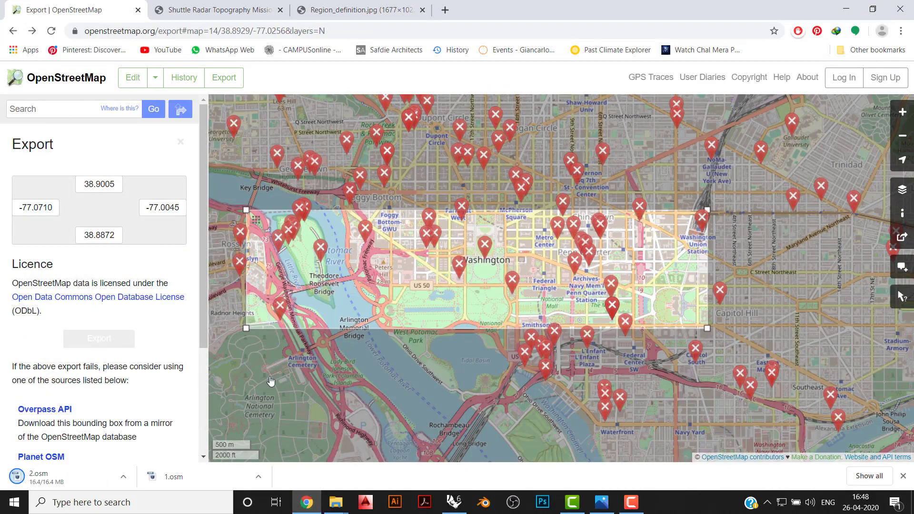
- Compare the SRTM1 region definition map with Washington's position on the zoomed-out OpenStreetMap, and open the Region_06 directory
left_click(323, 10)
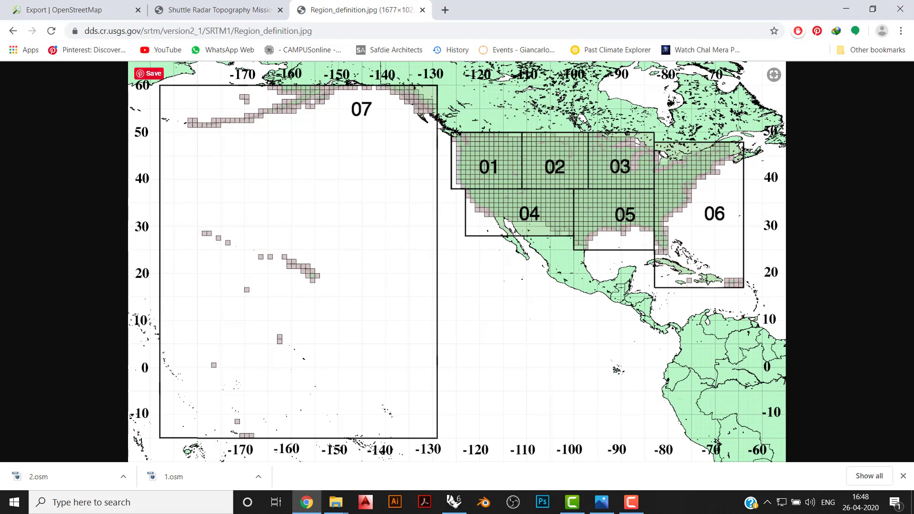
left_click(210, 10)
left_click(95, 10)
scroll(527, 309, "down", 7)
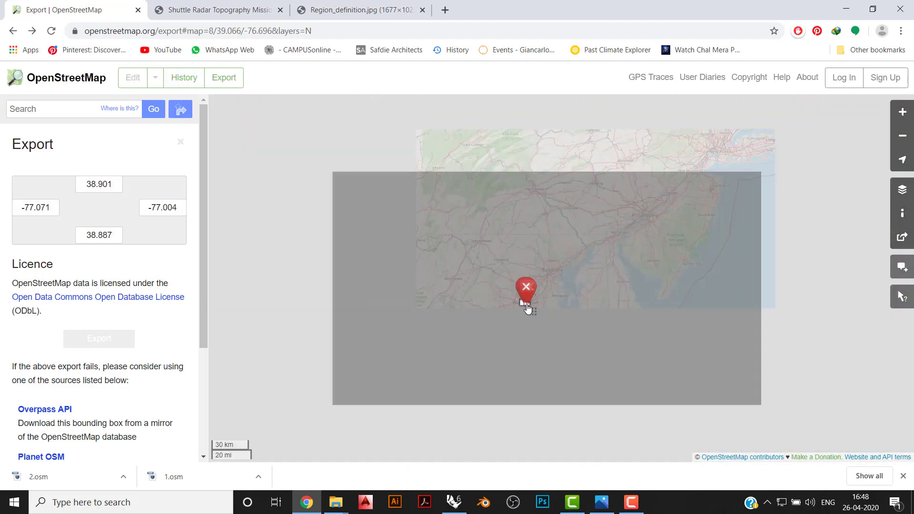
scroll(526, 312, "up", 2)
scroll(546, 277, "down", 3)
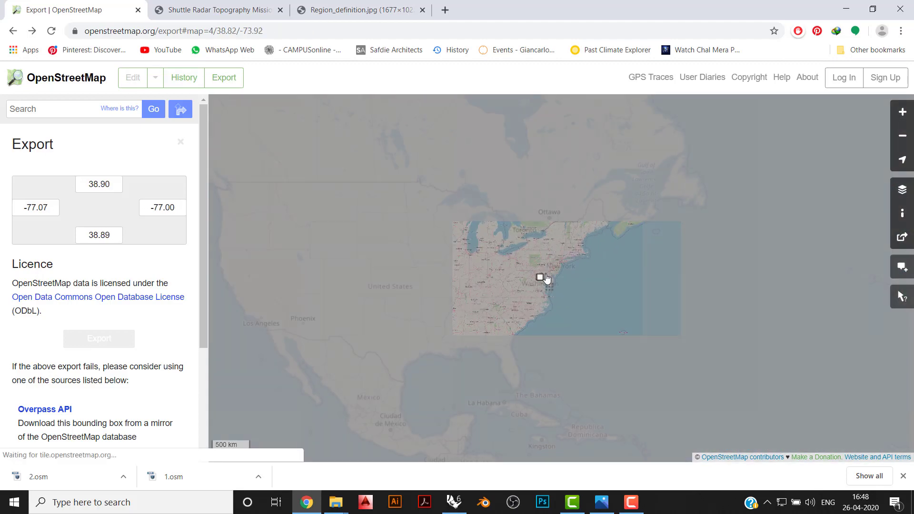
left_click(362, 10)
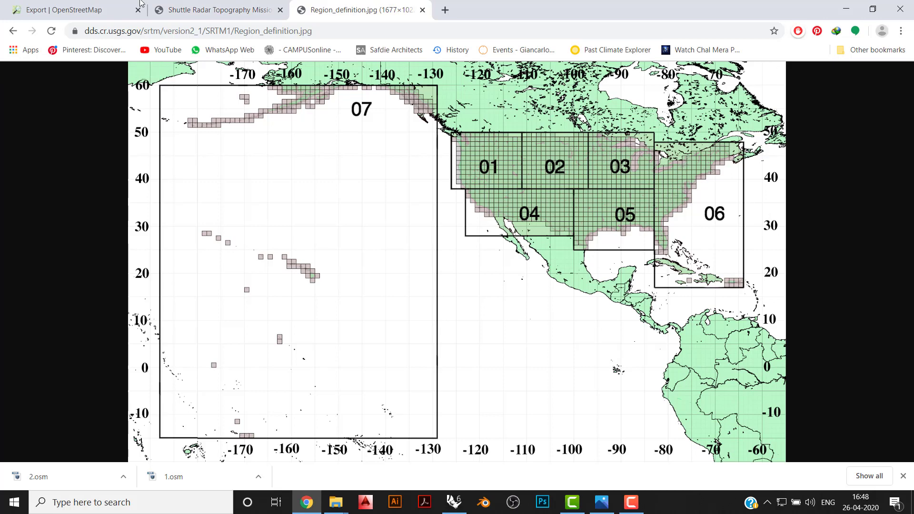
key("alt+Left")
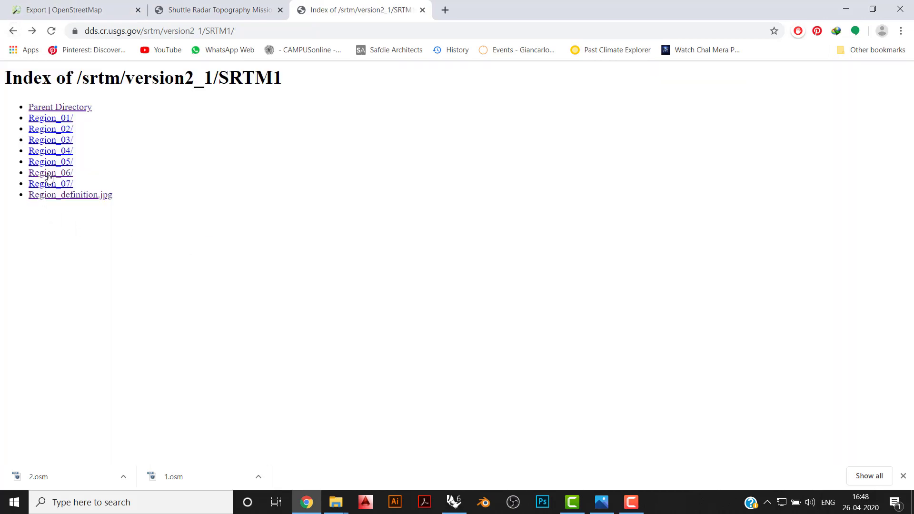
left_click(49, 173)
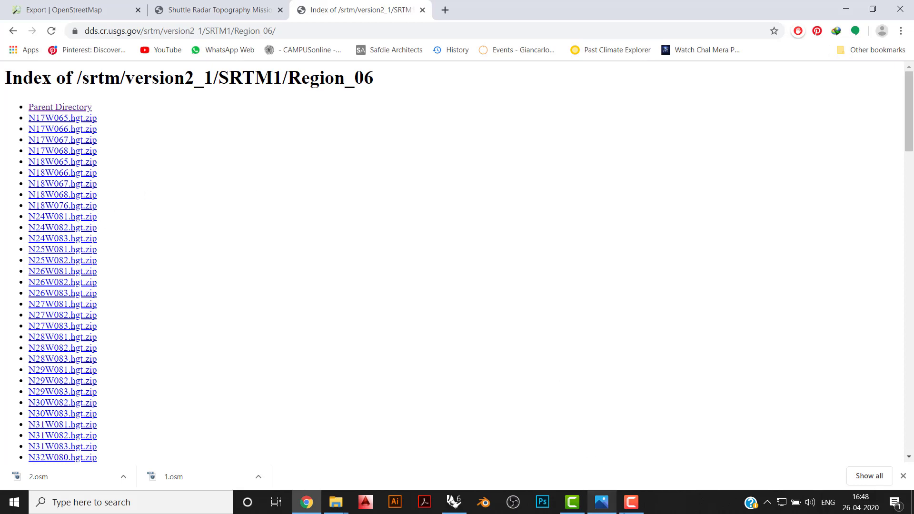
- Switch to Grasshopper and disable the OSM location component, its two panels, the five coloured branches and the topography component below
left_click(454, 502)
scroll(658, 319, "down", 4)
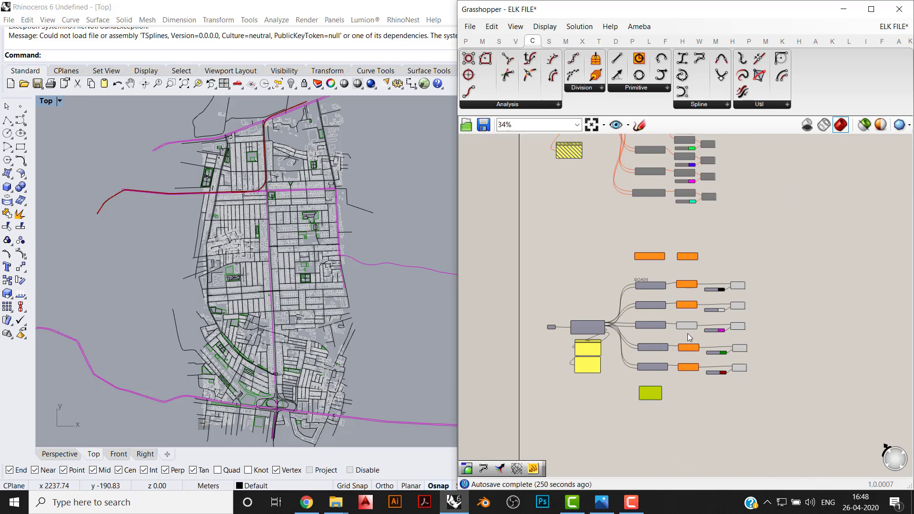
scroll(688, 334, "up", 1)
right_click_drag(687, 333, 675, 279)
scroll(650, 246, "up", 4)
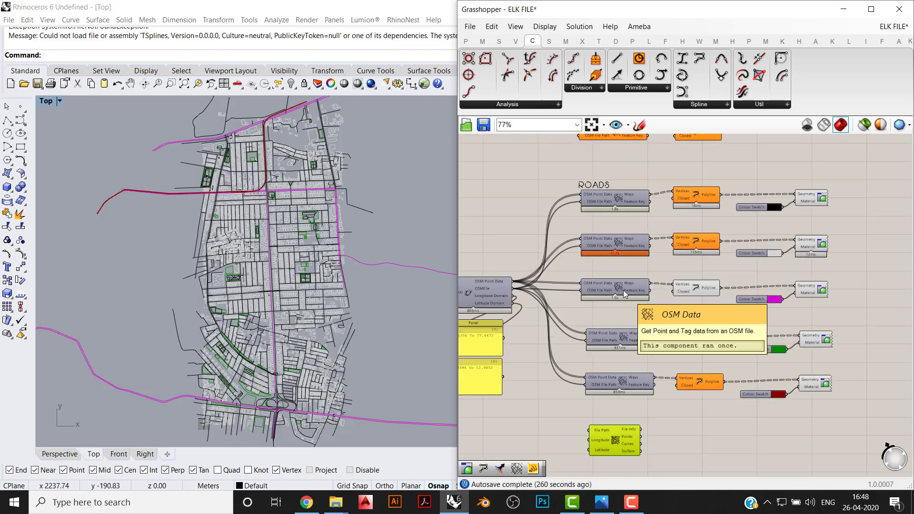
right_click_drag(625, 294, 661, 273)
left_click_drag(587, 394, 538, 330)
left_click(603, 431)
scroll(672, 399, "down", 3)
right_click_drag(815, 276, 767, 253)
left_click_drag(785, 226, 521, 452)
middle_click(671, 333)
left_click(715, 330)
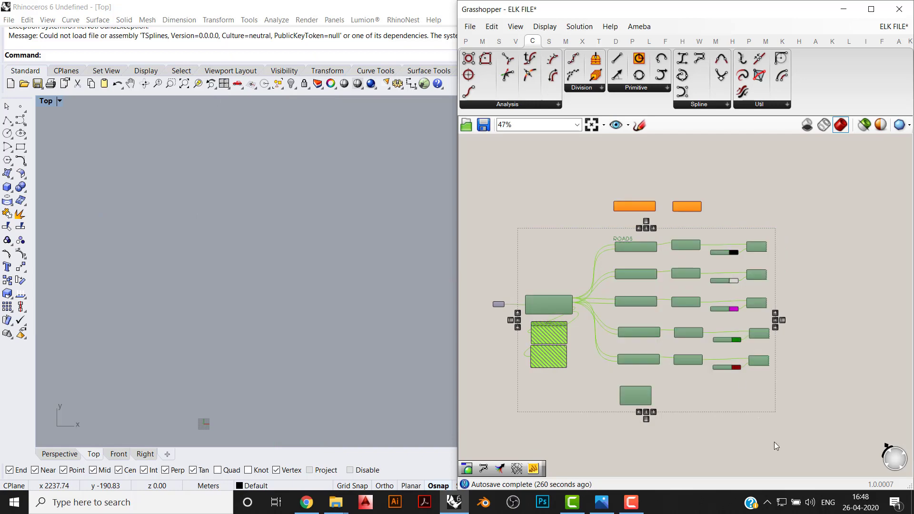
- Duplicate the disabled definition together with its File Path component and place the copy below the original
left_click_drag(797, 438, 495, 230)
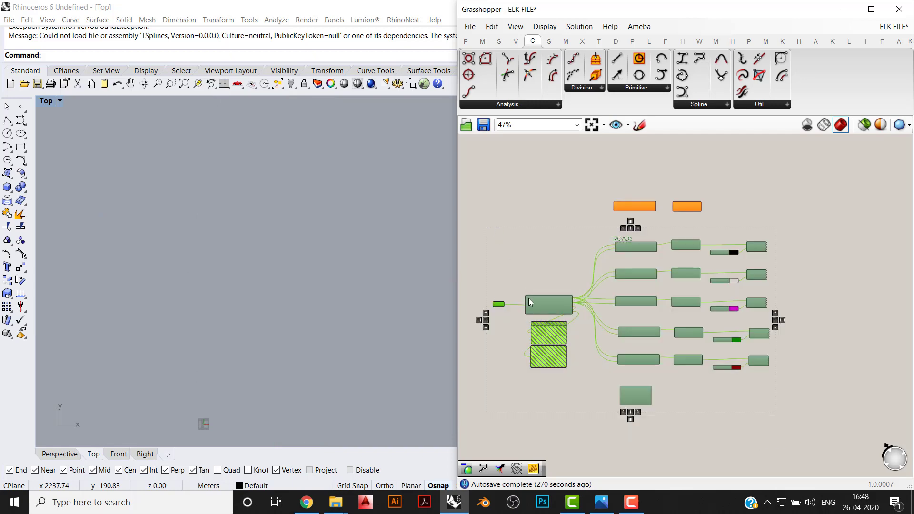
left_click_drag(535, 298, 559, 306)
right_click_drag(555, 333, 544, 190)
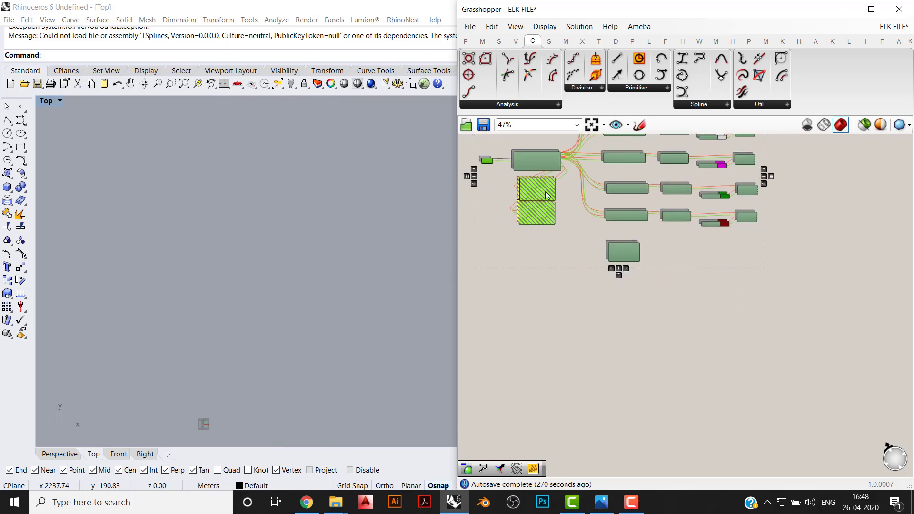
left_click_drag(544, 163, 552, 403)
left_click(536, 384)
right_click_drag(526, 407, 533, 316)
- Set the copied definition's File Path parameter to the existing Washington file 2
scroll(529, 329, "up", 3)
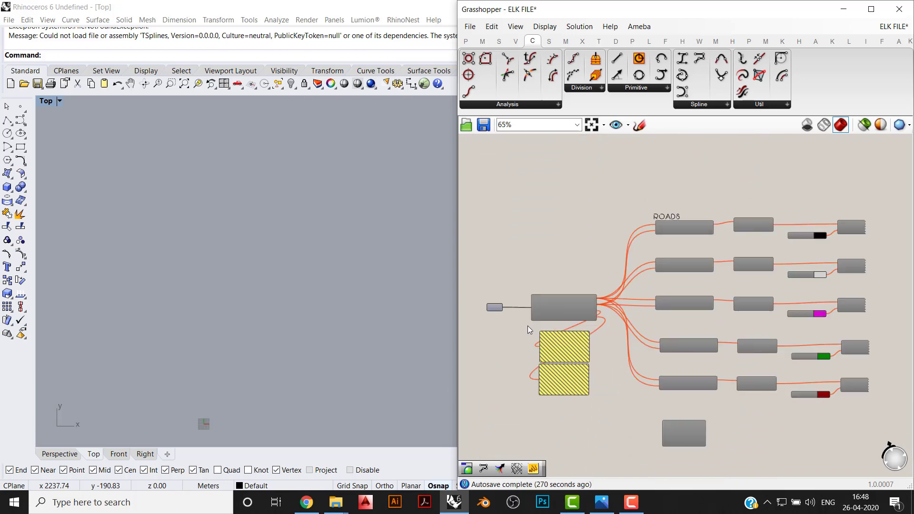
scroll(551, 305, "down", 3)
scroll(485, 281, "up", 3)
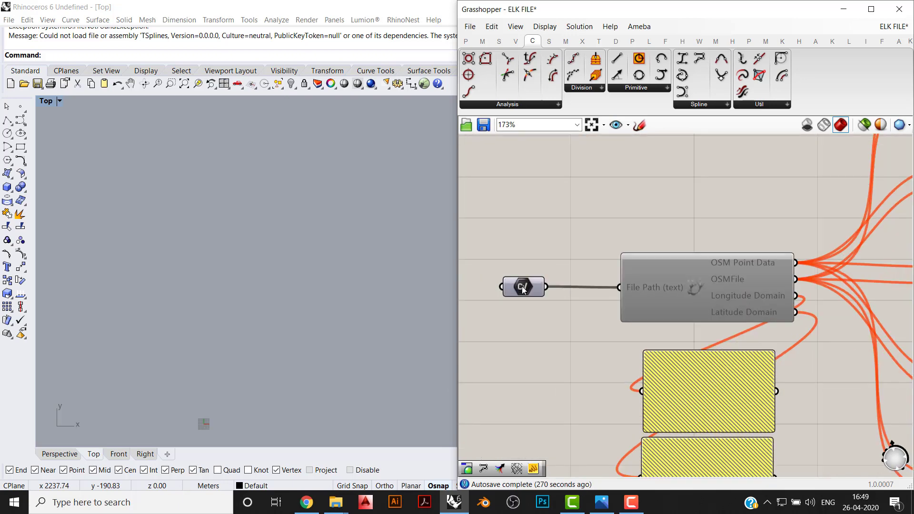
right_click(523, 286)
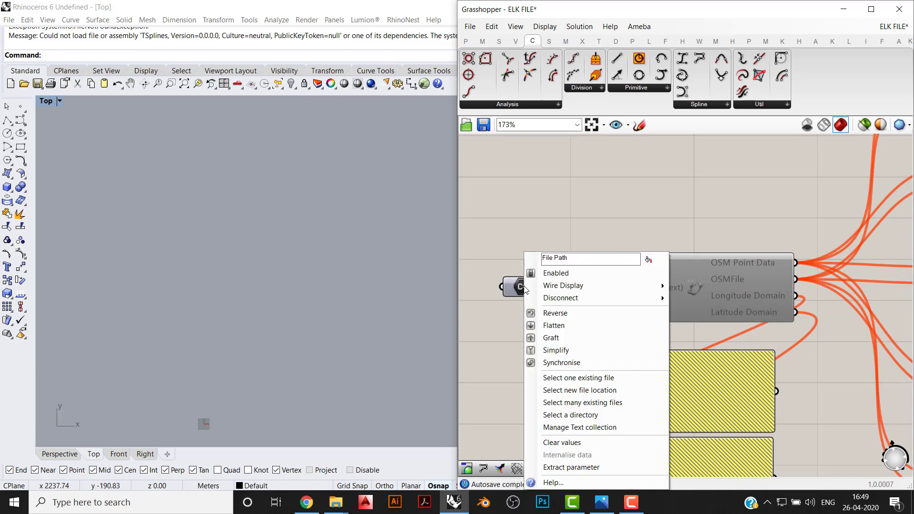
left_click(562, 381)
double_click(159, 102)
- Enable all components of the copied definition except its File Path and view the generated Washington map in Rhino's Top viewport
scroll(690, 313, "down", 2)
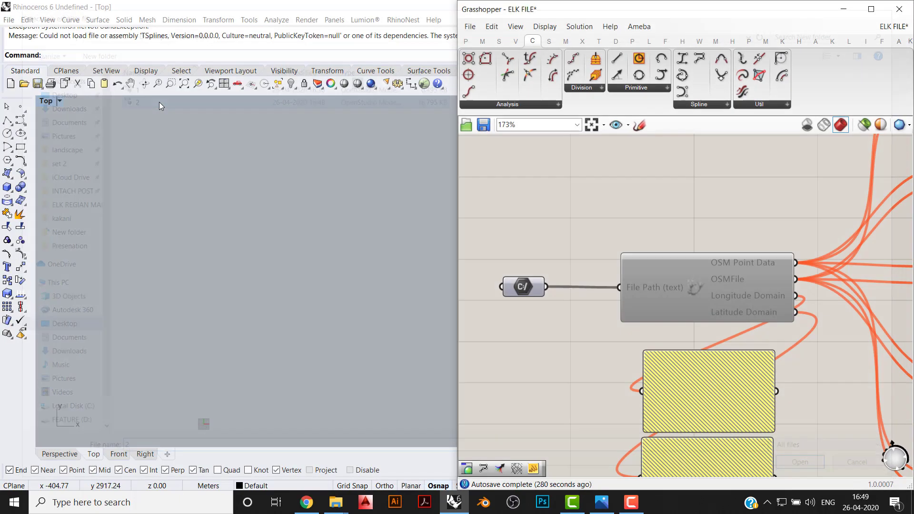
scroll(690, 313, "down", 5)
left_click_drag(869, 193, 566, 446)
middle_click(616, 381)
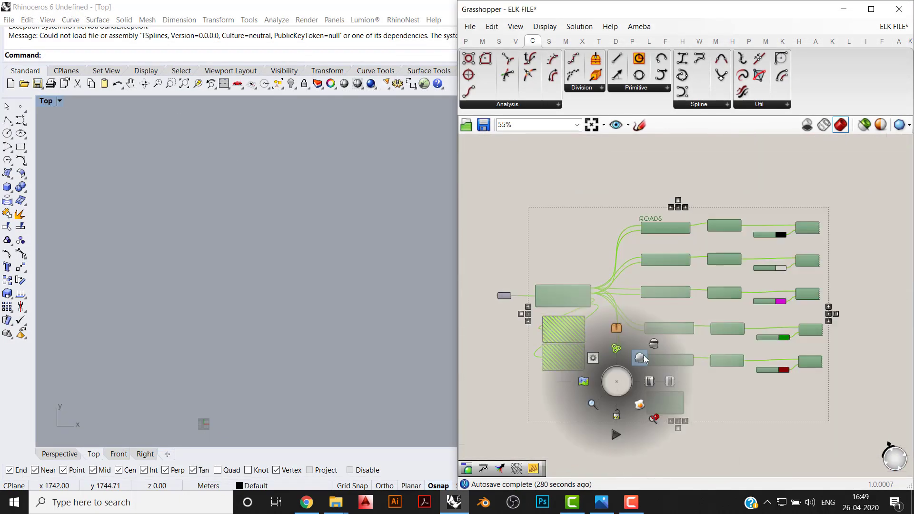
left_click(654, 386)
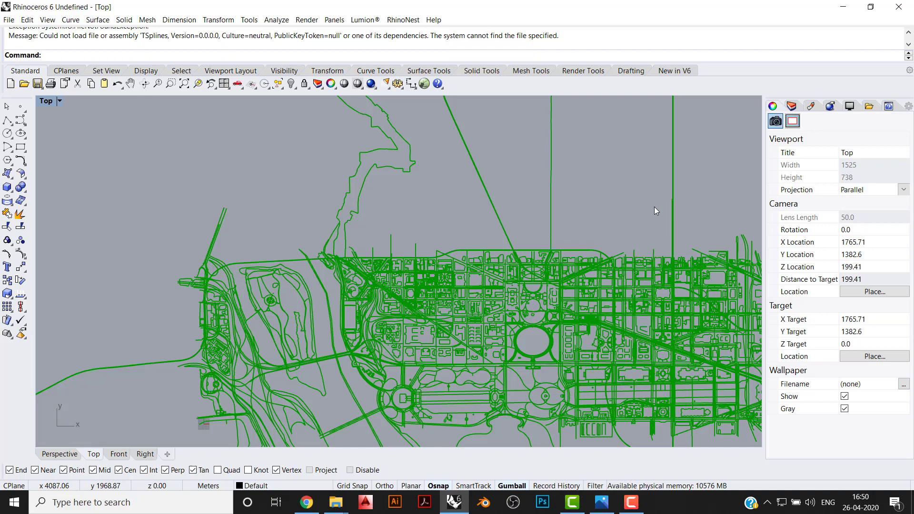
scroll(483, 204, "down", 4)
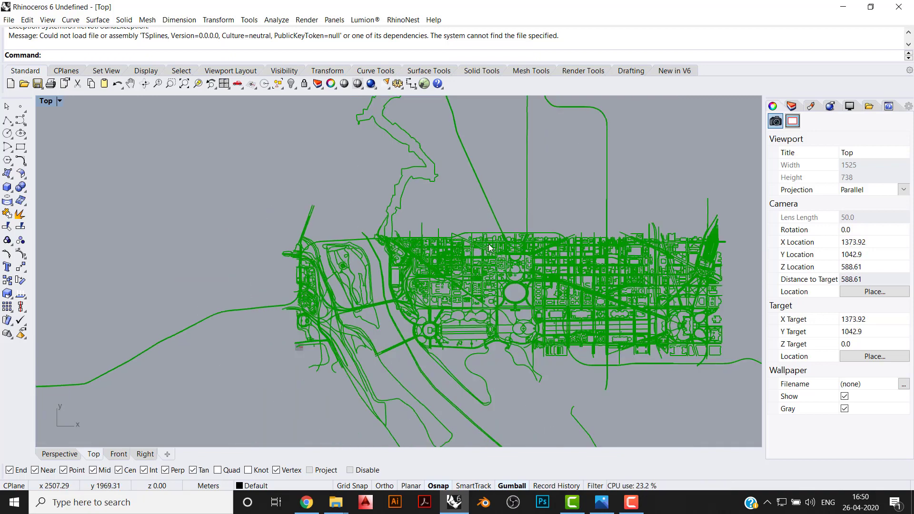
right_click_drag(521, 276, 329, 294)
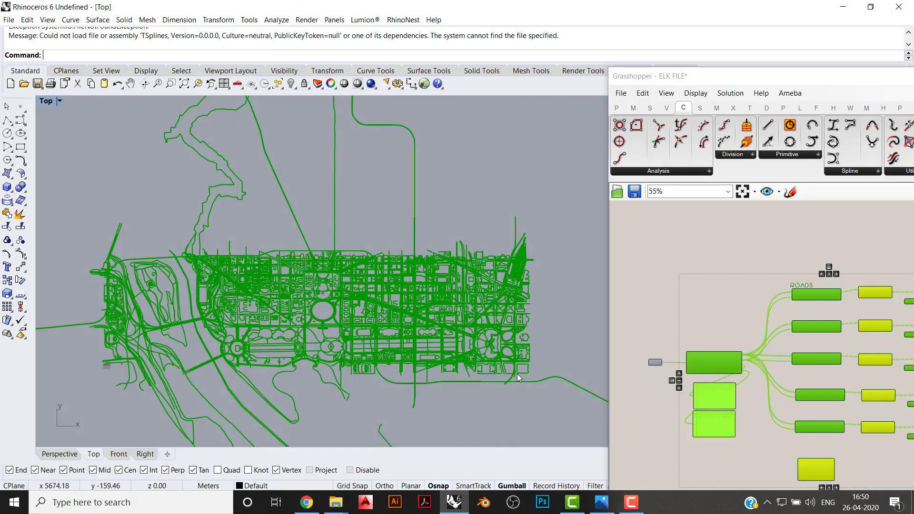
- Clear the component selection in Grasshopper and examine the coloured Washington map in Rhino's Top viewport, including the red railway lines at the station
right_click_drag(517, 373, 460, 346)
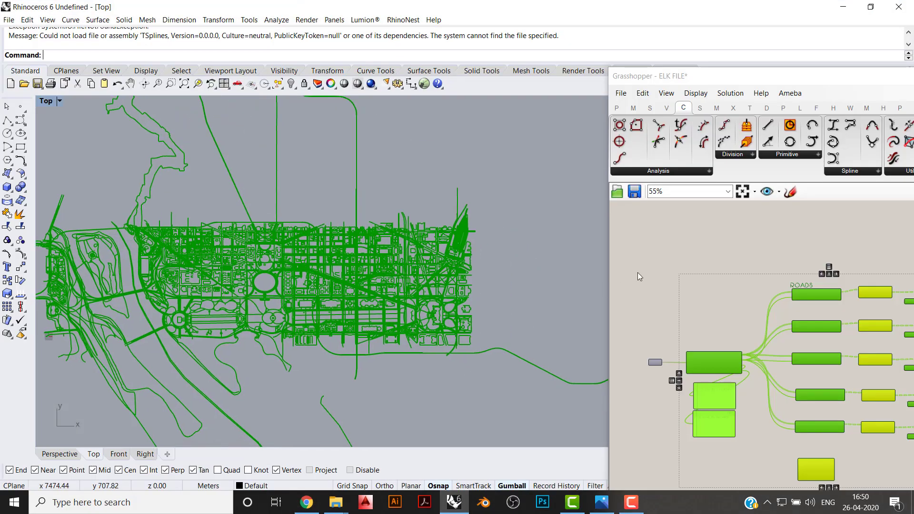
left_click(694, 256)
right_click_drag(732, 319, 663, 253)
scroll(307, 289, "down", 2)
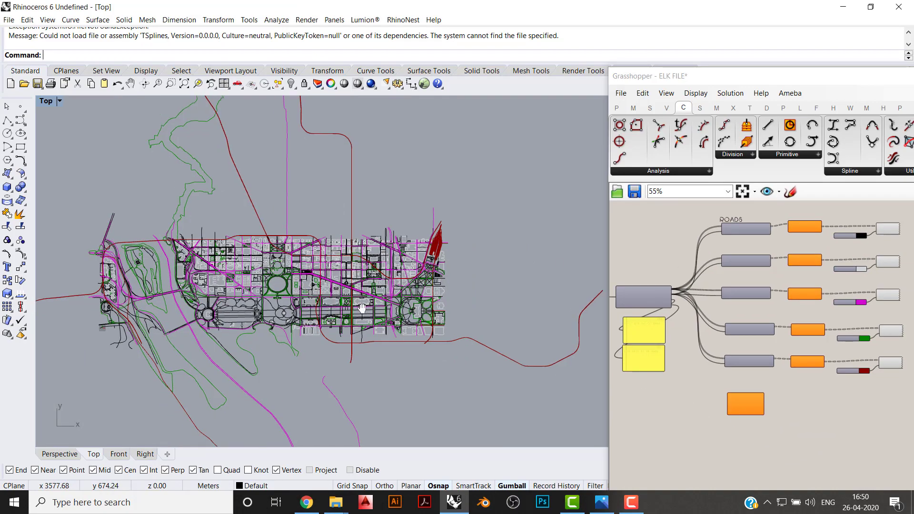
scroll(259, 260, "up", 6)
right_click_drag(561, 266, 518, 264)
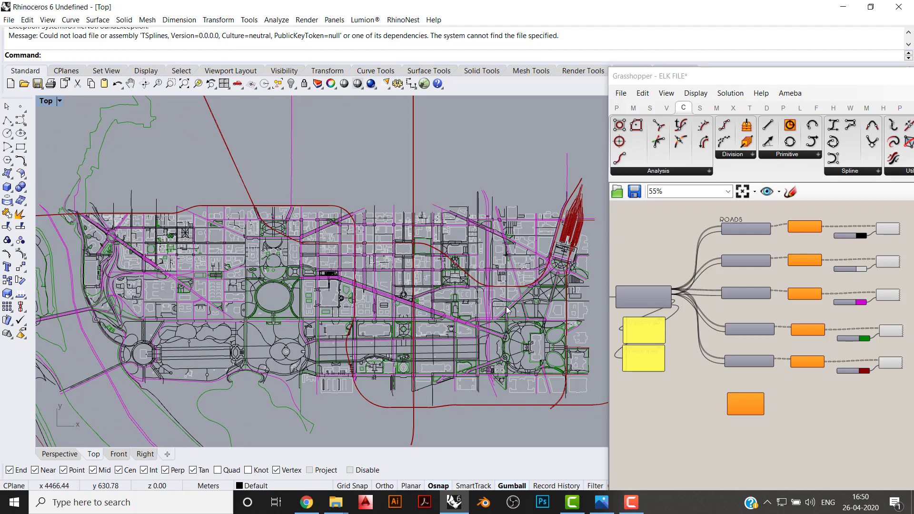
scroll(507, 310, "up", 10)
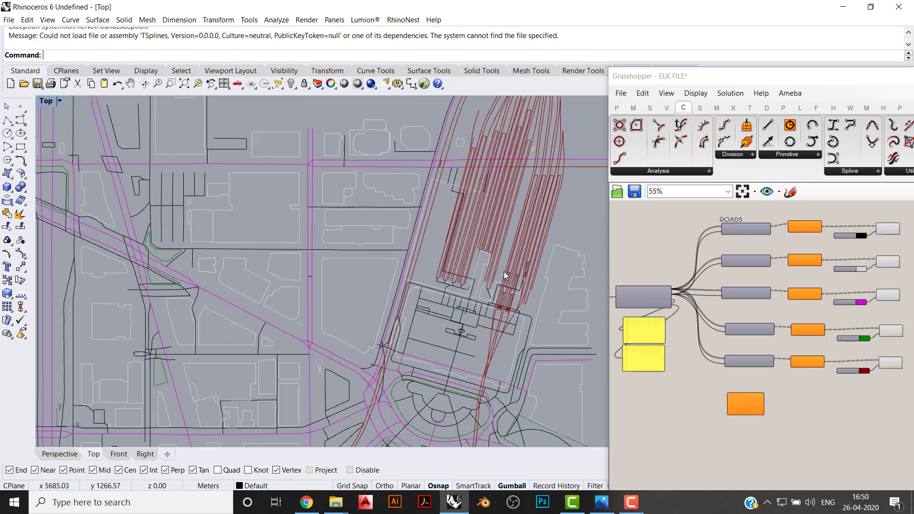
scroll(495, 265, "down", 4)
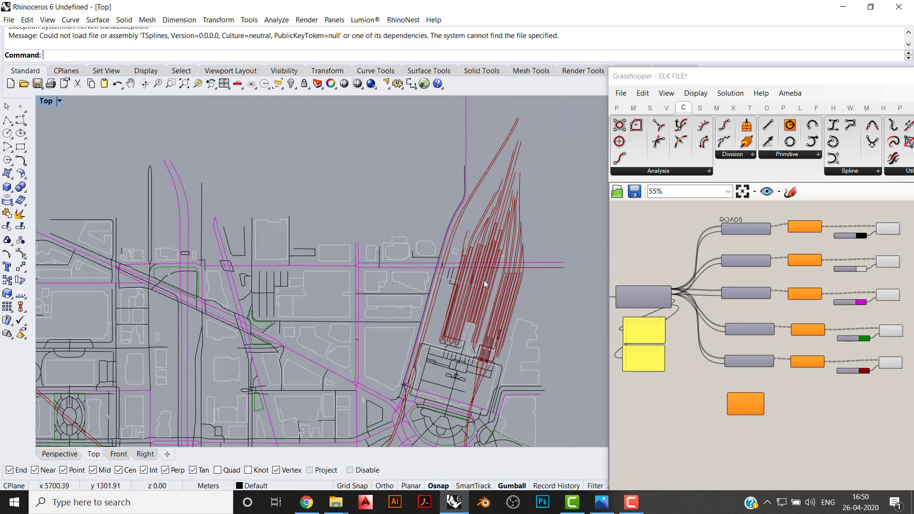
right_click_drag(461, 351, 460, 292)
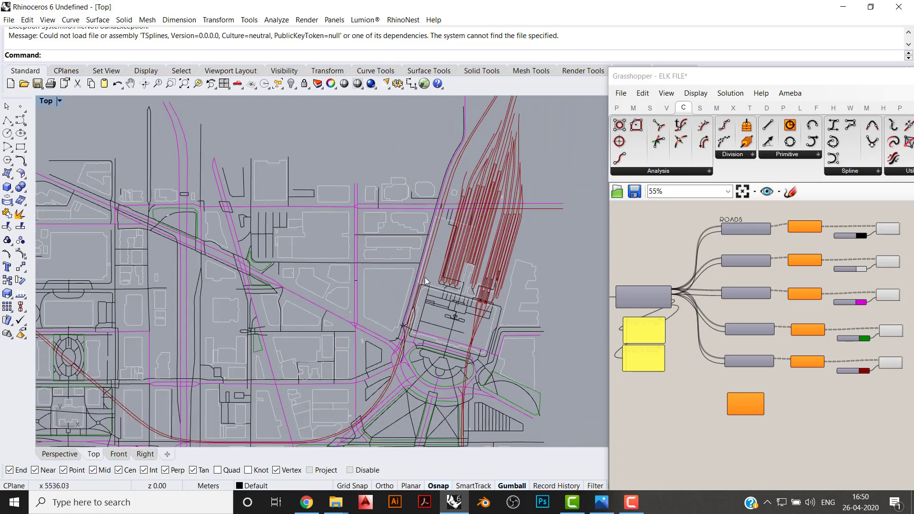
scroll(521, 220, "down", 2)
scroll(513, 181, "down", 10)
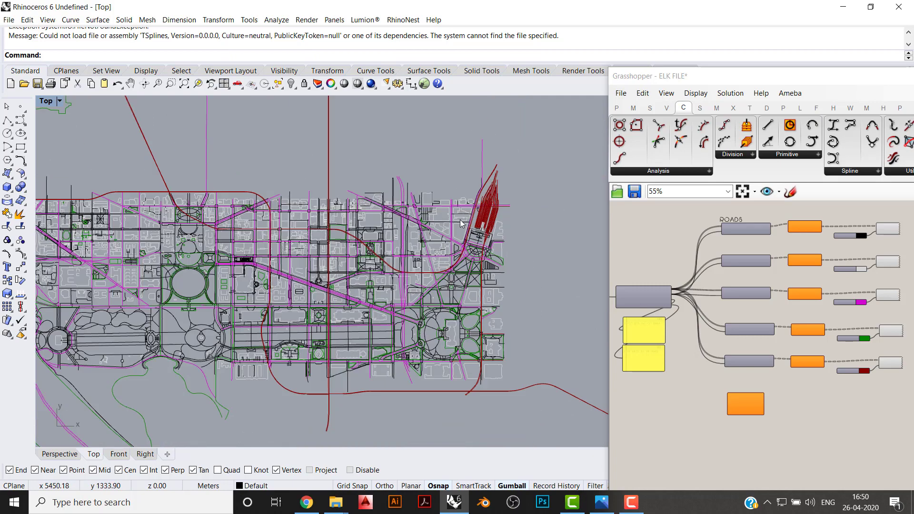
right_click_drag(312, 276, 461, 272)
scroll(462, 272, "up", 5)
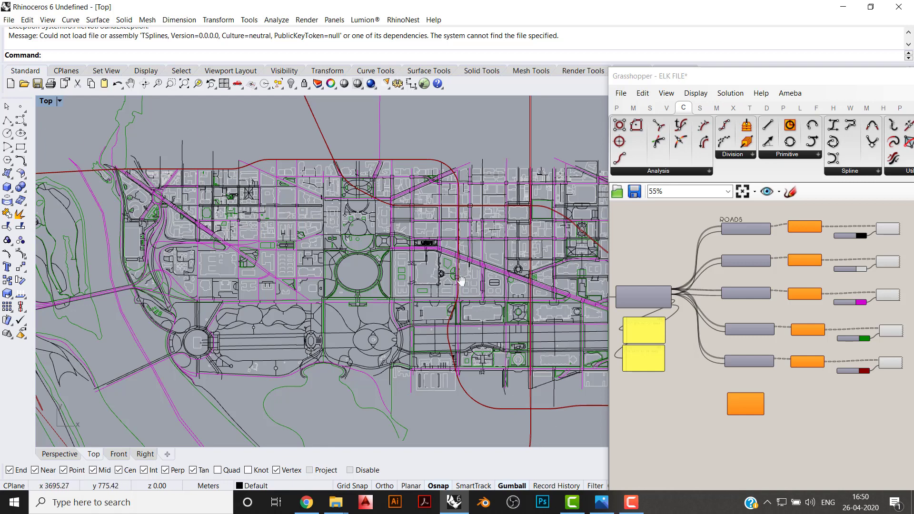
right_click_drag(460, 280, 465, 293)
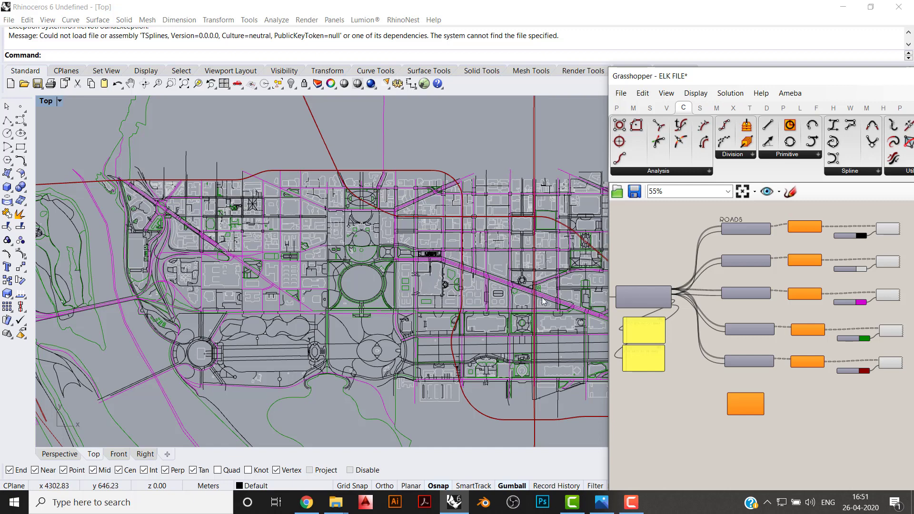
- Reposition the Grasshopper window to show more of the copied definition and read its longitude and latitude domain panels
scroll(861, 372, "down", 3)
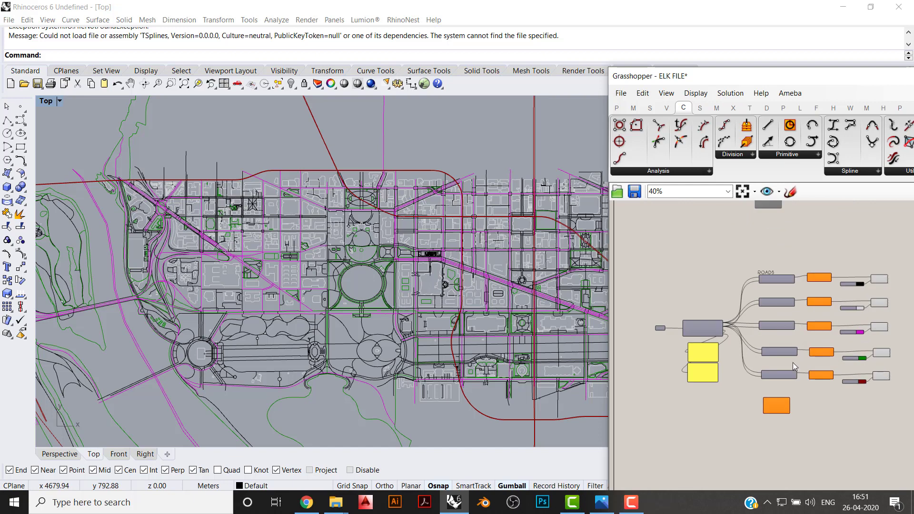
right_click_drag(792, 363, 747, 308)
left_click_drag(778, 81, 913, 81)
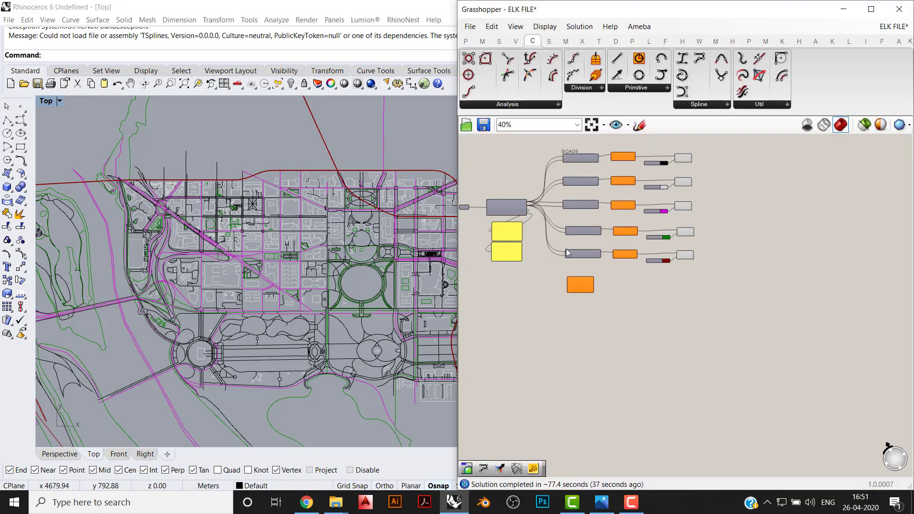
scroll(647, 272, "up", 4)
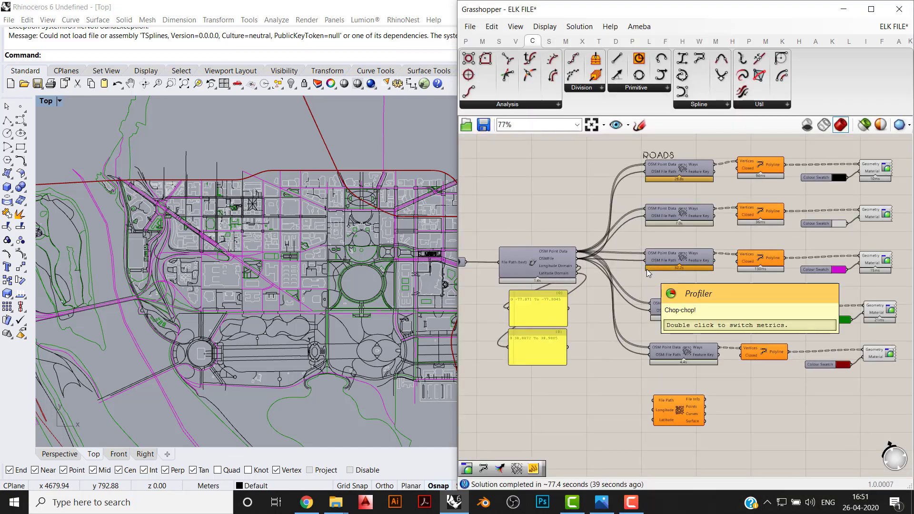
scroll(692, 370, "up", 3)
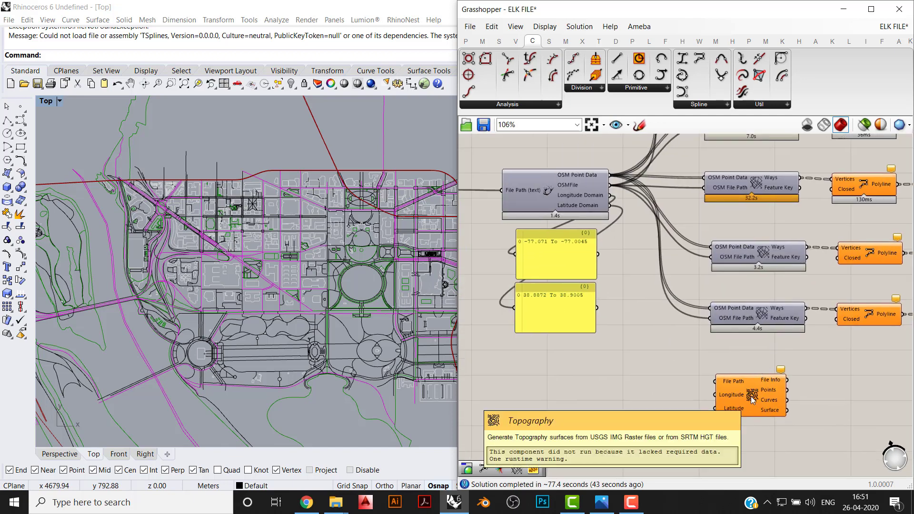
left_click(307, 503)
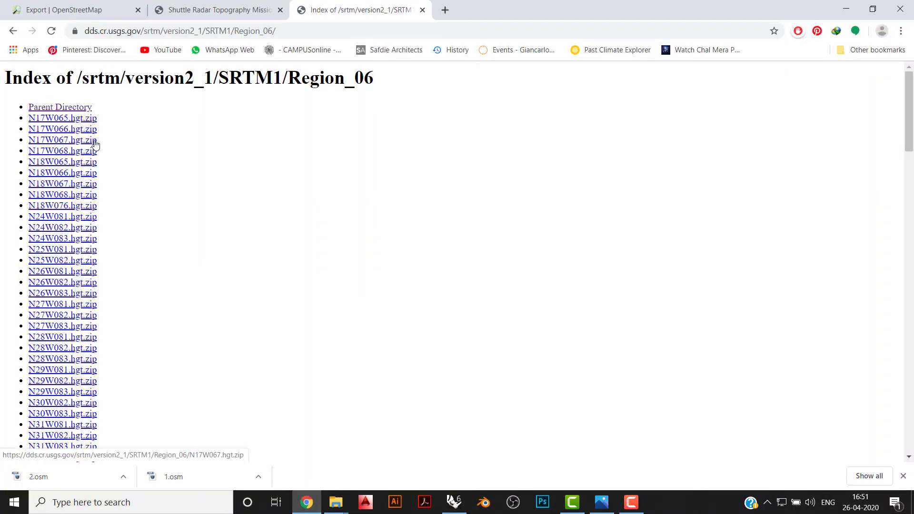
left_click(307, 501)
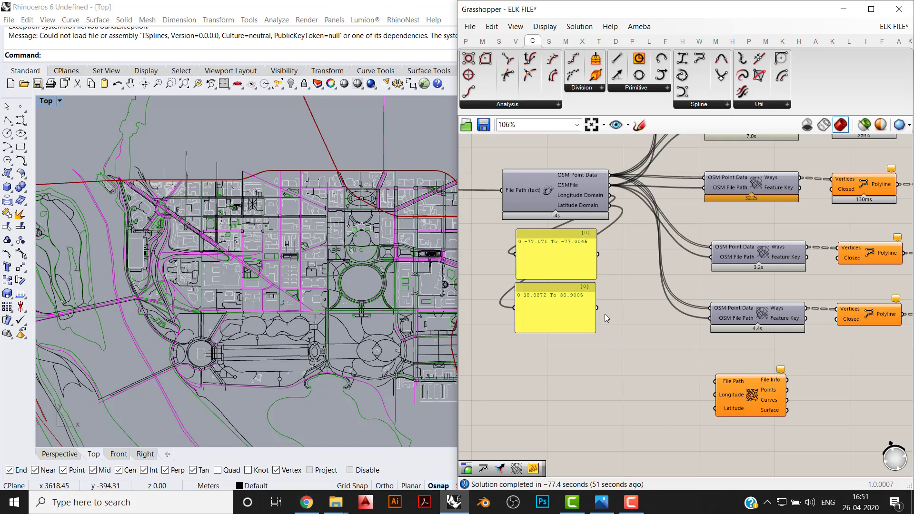
right_click_drag(604, 313, 596, 349)
scroll(596, 348, "up", 4)
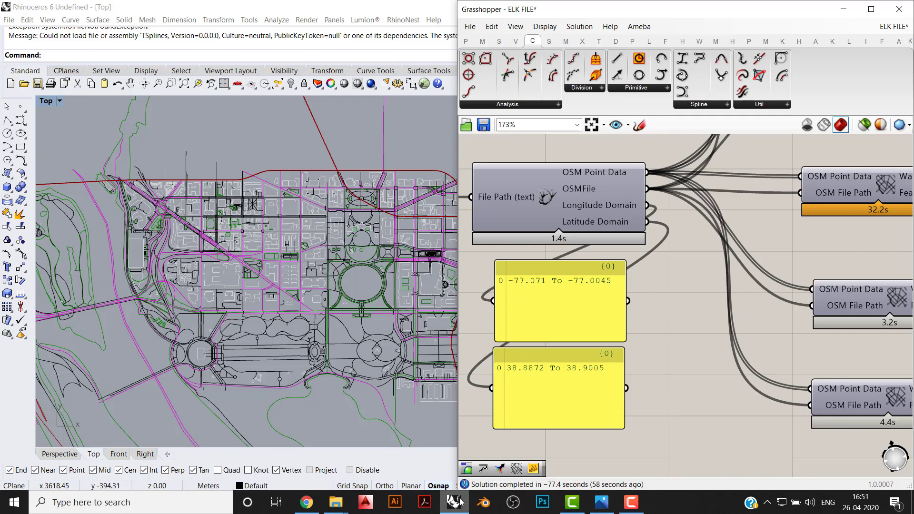
- Switch to Chrome and download N38W077.hgt.zip from the Region_06 index, overwriting the existing duplicate
left_click(307, 502)
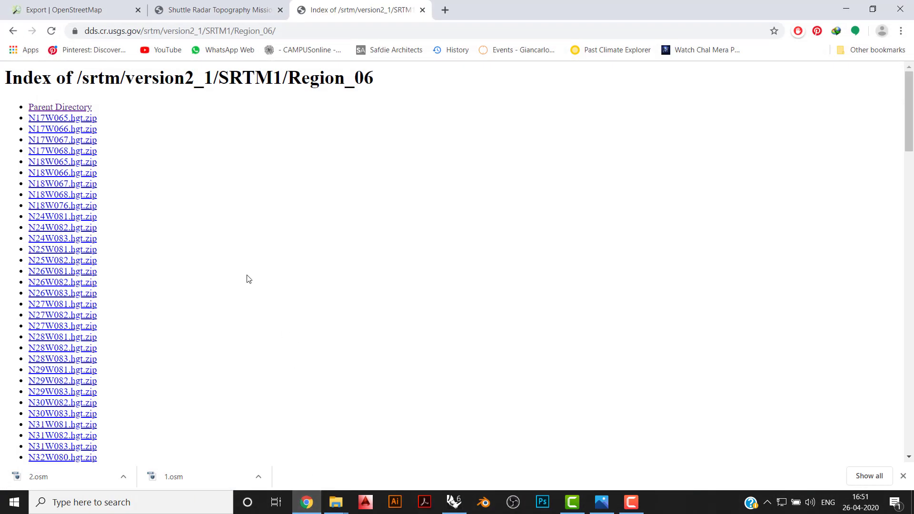
scroll(142, 293, "down", 5)
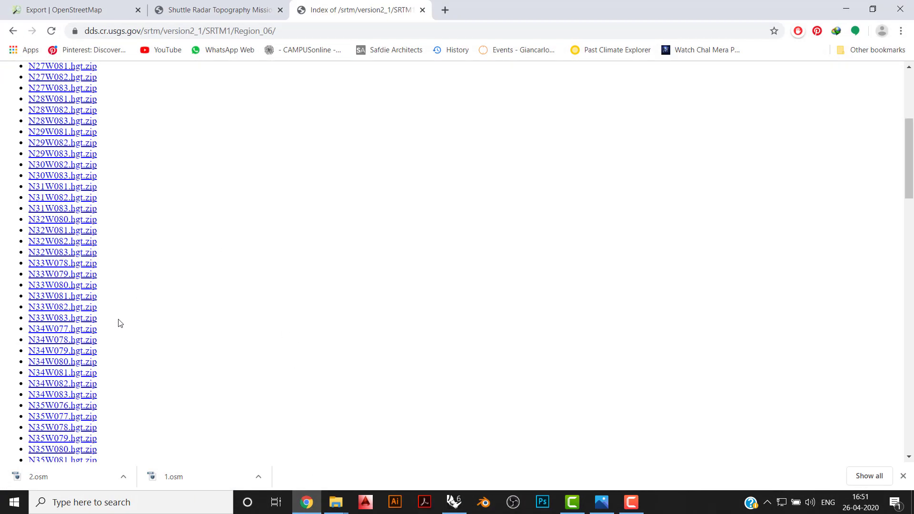
scroll(44, 409, "down", 4)
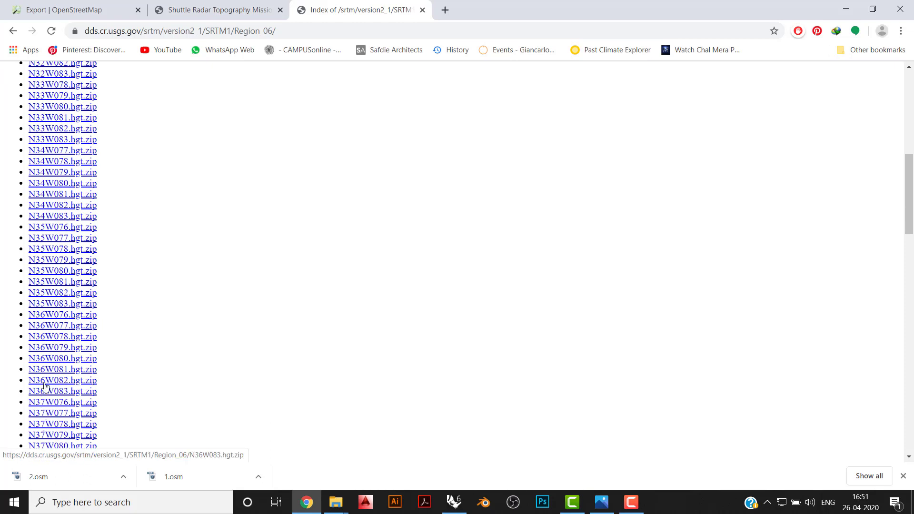
scroll(45, 385, "down", 5)
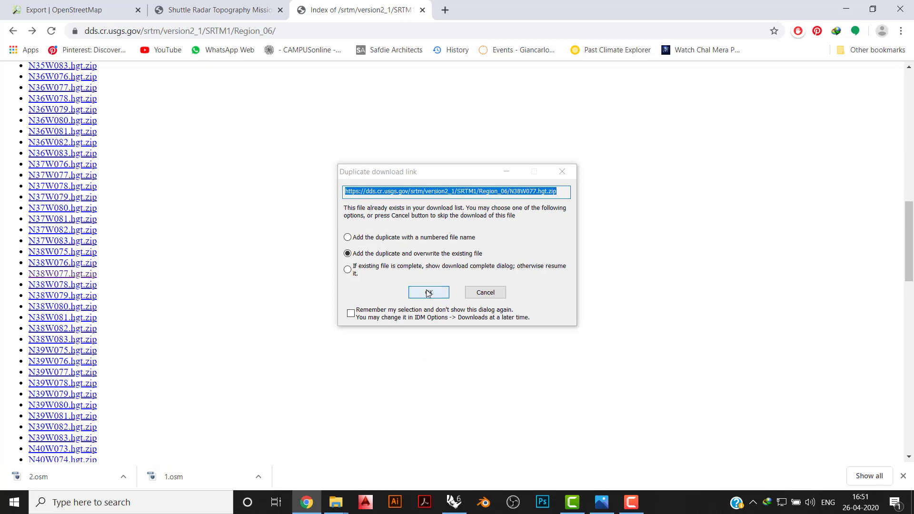
left_click(428, 293)
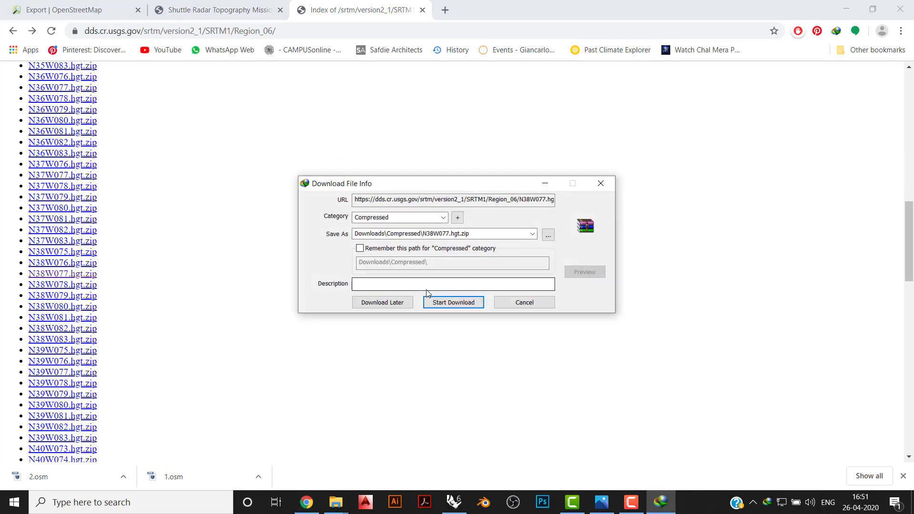
left_click(445, 304)
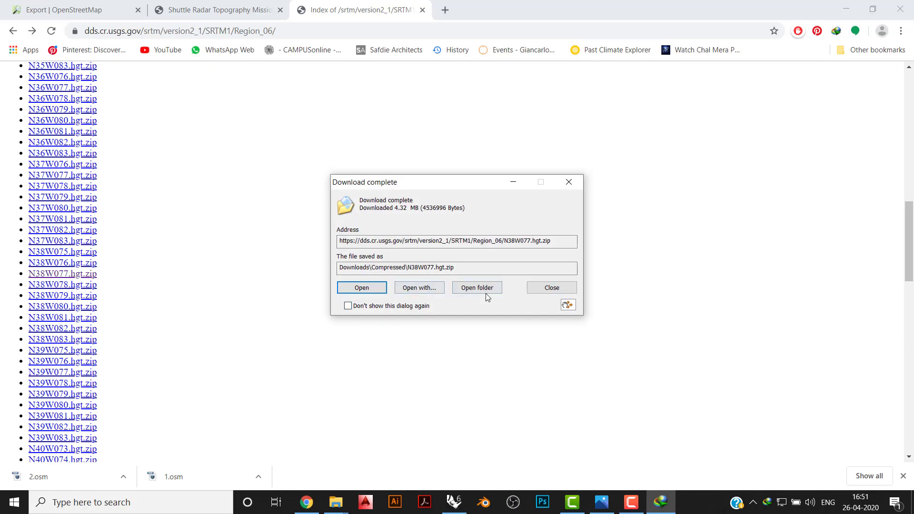
- Open the download's folder and move the N38W077.hgt archive into New folder on the Desktop
left_click(476, 288)
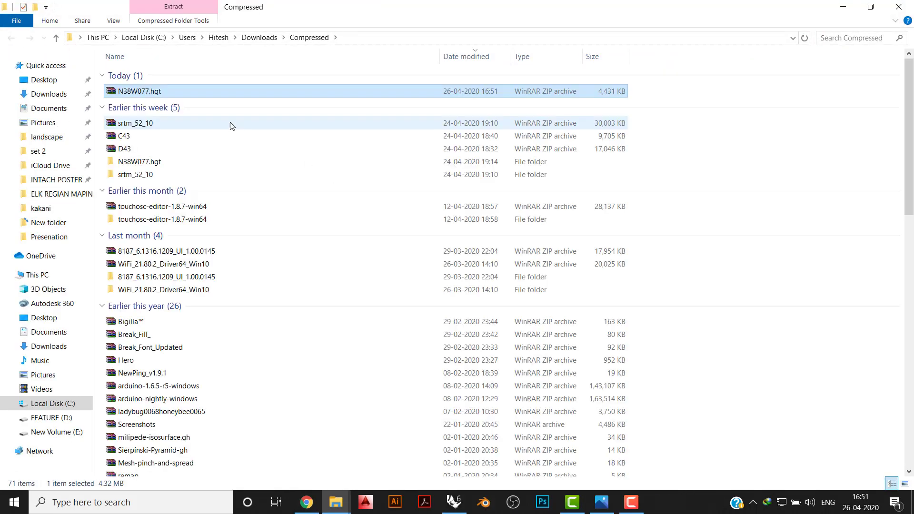
left_click(44, 79)
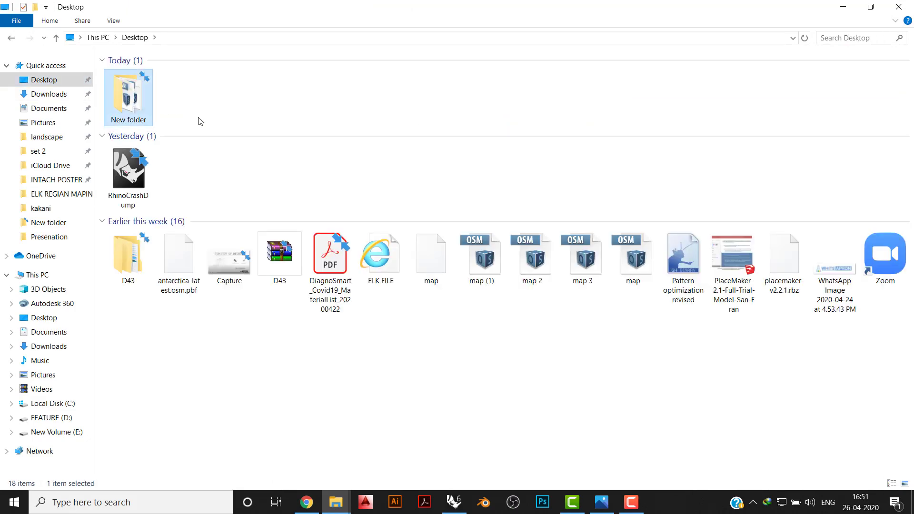
key("Return")
key("ctrl+v")
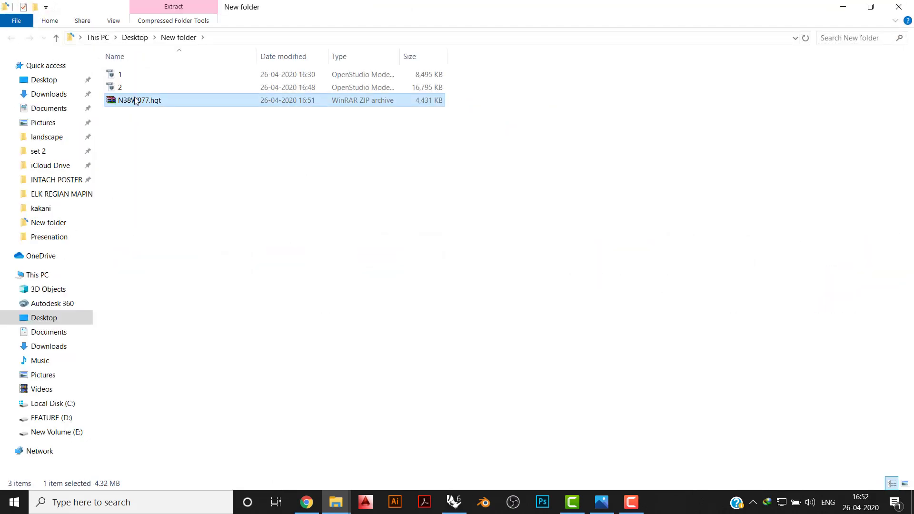
- Extract the N38W077.hgt archive into its own folder and show that folder's contents as extra large icons
right_click(136, 98)
left_click(183, 160)
double_click(139, 74)
right_click(190, 169)
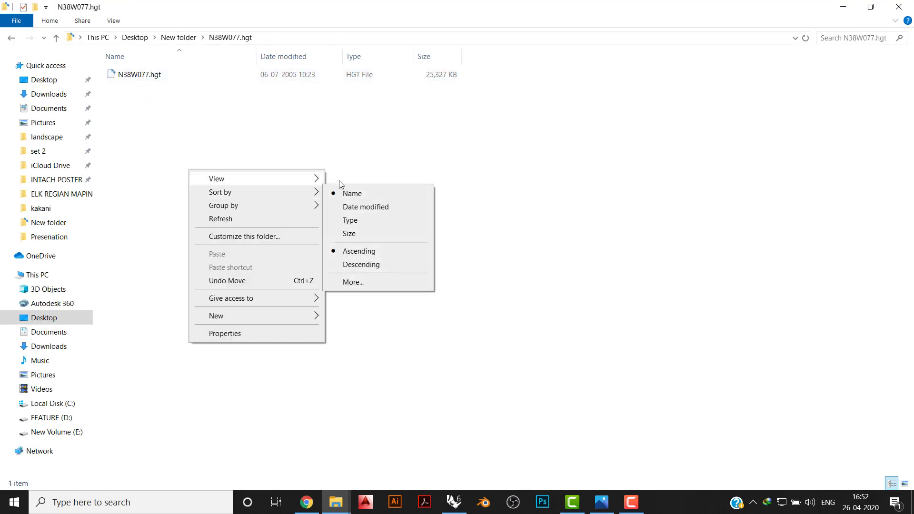
mouse_move(314, 178)
left_click(368, 179)
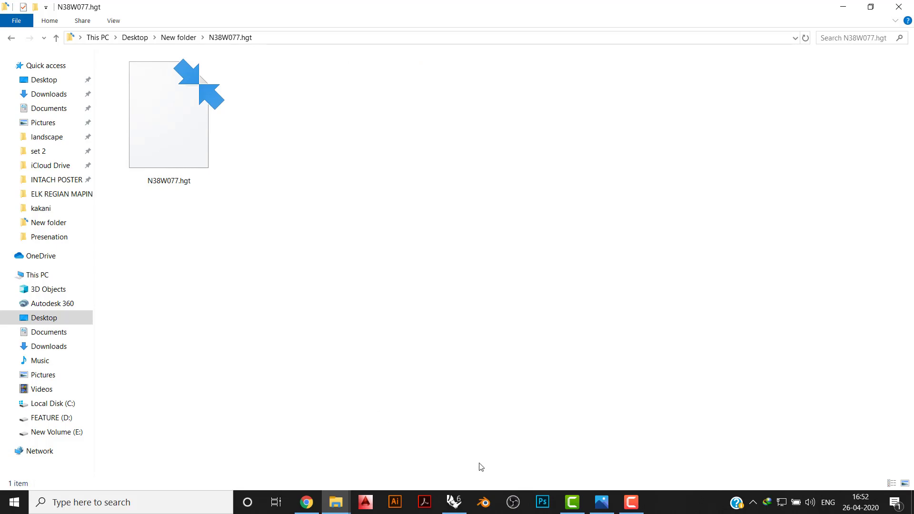
- Switch to Grasshopper, move the topography component down and to the left, and place a File Path parameter beside its inputs
left_click(454, 502)
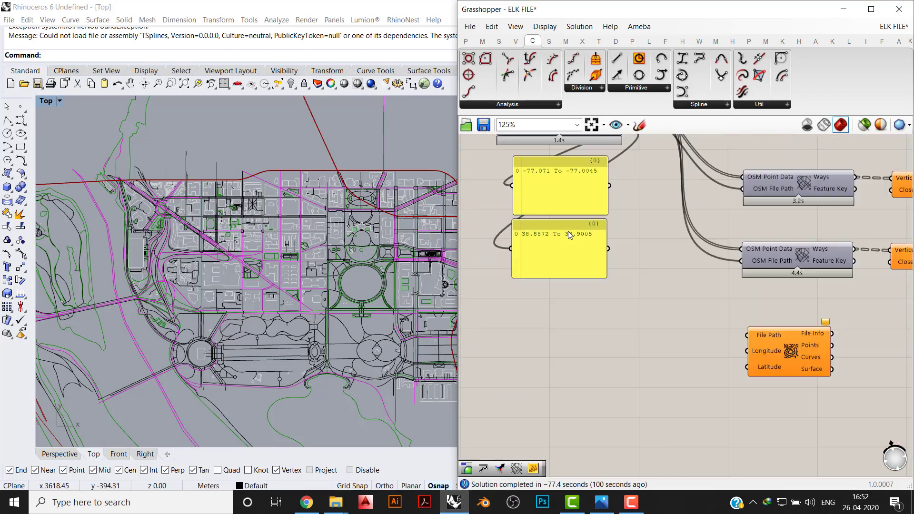
scroll(570, 234, "down", 3)
scroll(718, 320, "up", 3)
right_click_drag(718, 320, 717, 346)
left_click_drag(717, 325, 651, 362)
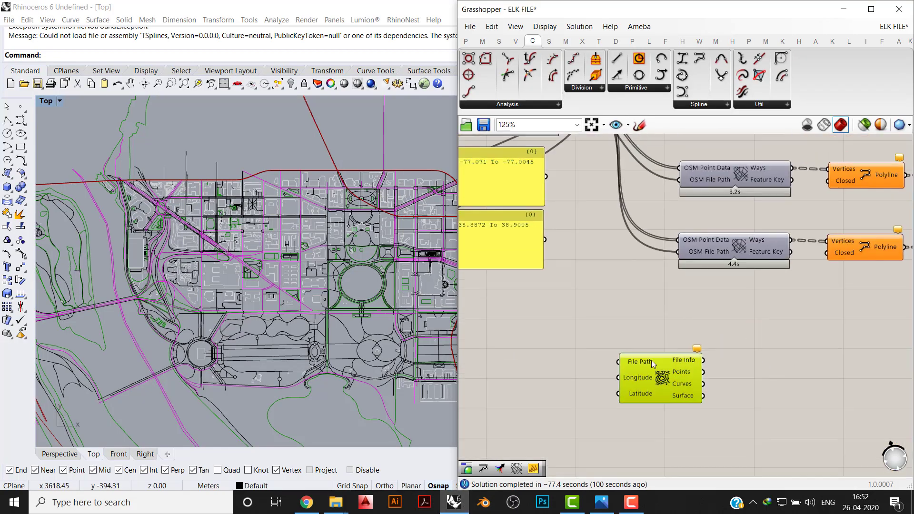
left_click(466, 42)
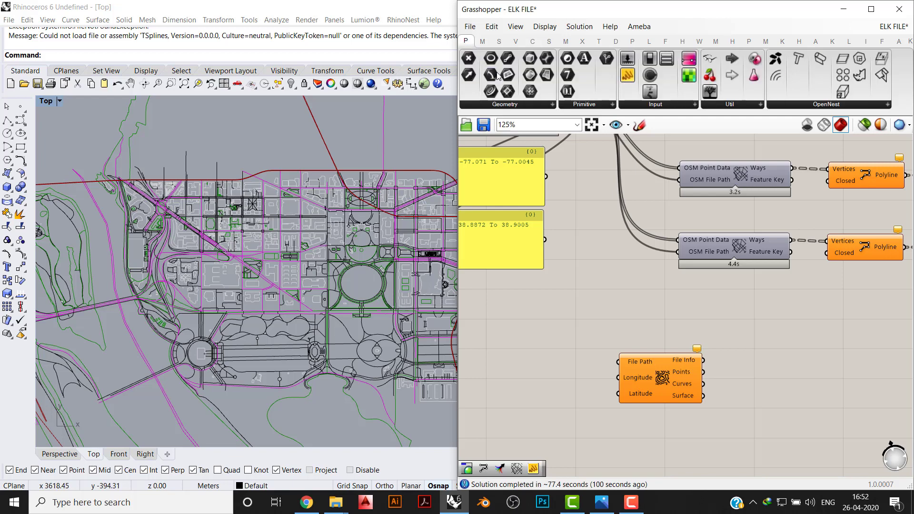
left_click(584, 103)
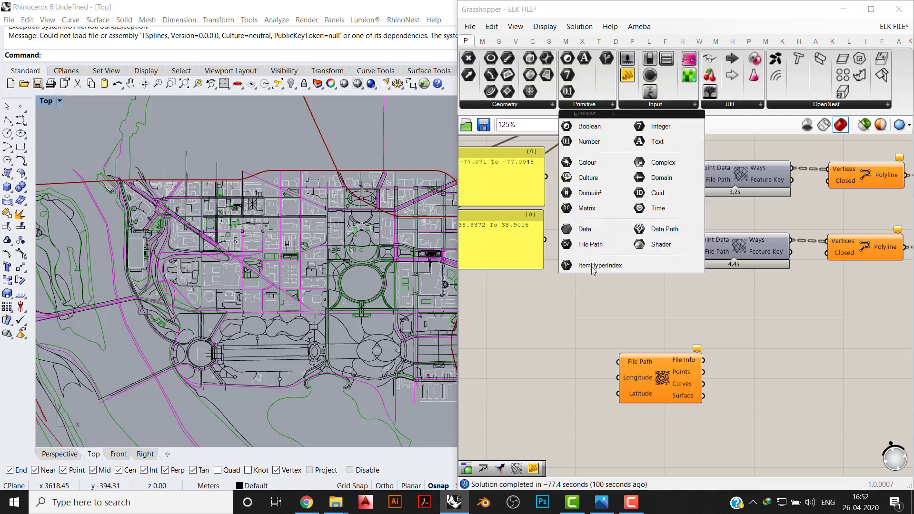
left_click_drag(592, 269, 556, 360)
- Set the new File Path parameter to the existing file N38W077.hgt and connect it to the topography component's File Path input
right_click(555, 359)
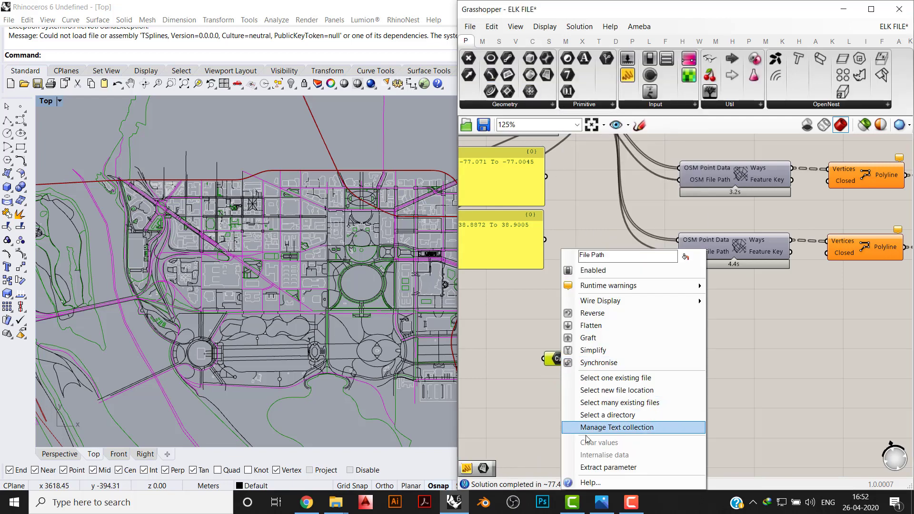
left_click(606, 379)
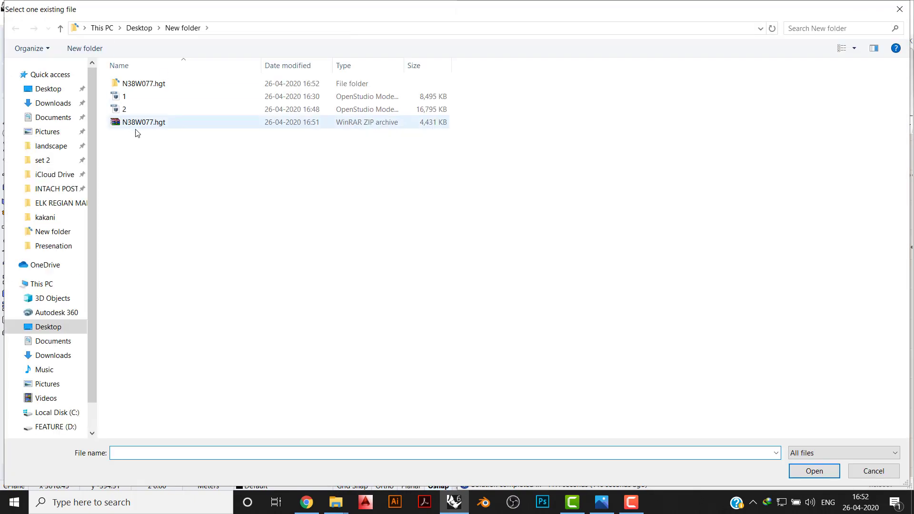
double_click(143, 83)
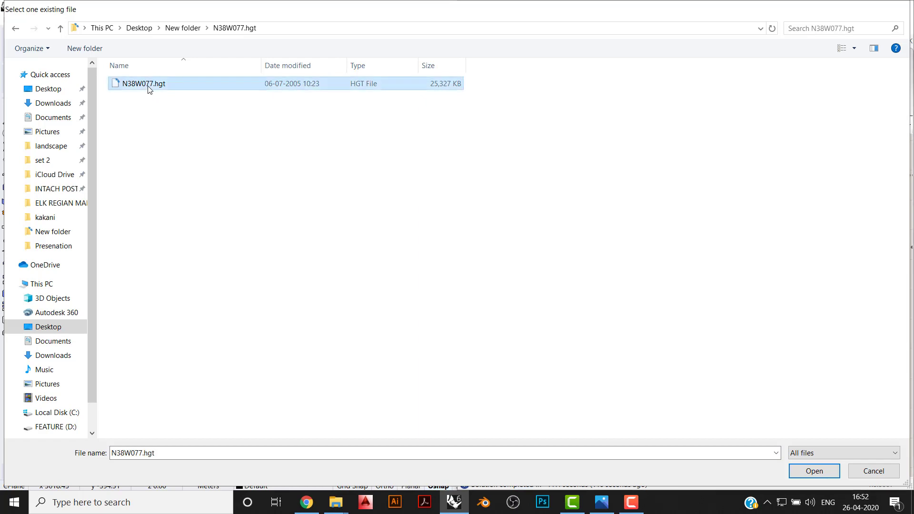
double_click(147, 85)
scroll(601, 380, "up", 2)
left_click_drag(624, 354, 565, 349)
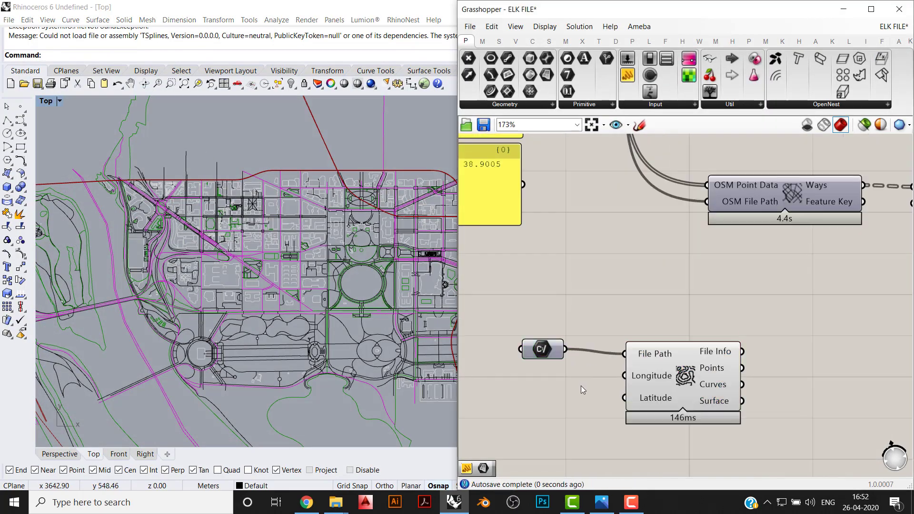
- Connect the OSM longitude and latitude domains to the topography component's Longitude and Latitude inputs, and realign the File Path parameter
scroll(581, 380, "down", 1)
right_click_drag(582, 366, 632, 368)
right_click_drag(593, 278, 619, 317)
scroll(614, 311, "down", 1)
right_click_drag(589, 279, 559, 308)
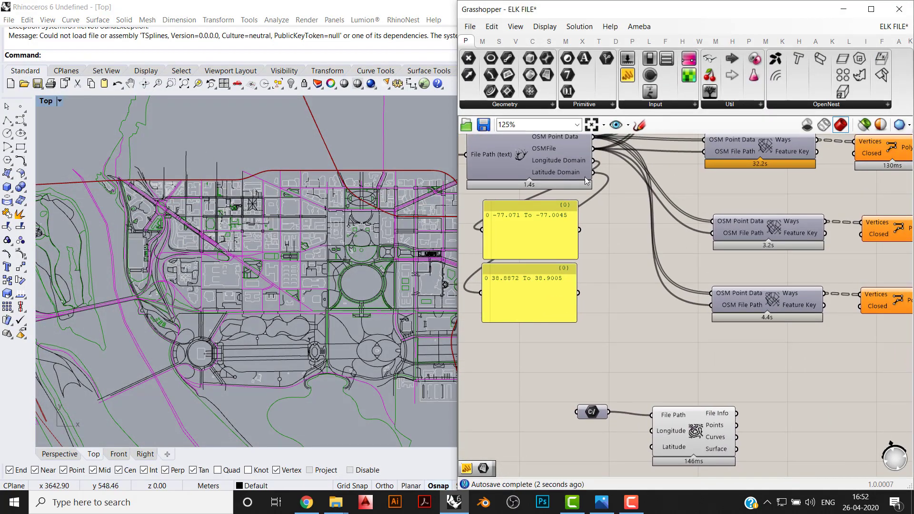
mouse_move(593, 160)
left_mouse_down()
mouse_move(651, 430)
mouse_move(592, 172)
left_mouse_up()
left_click_drag(592, 412, 545, 415)
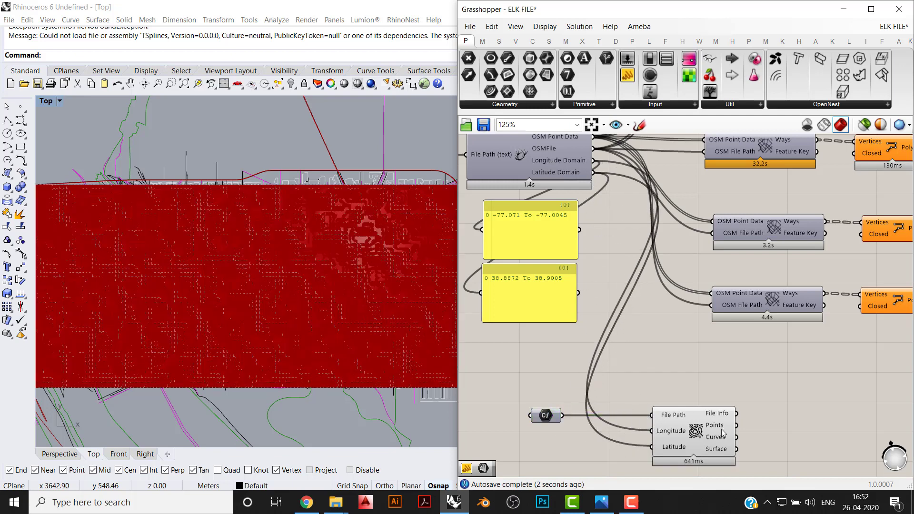
- Feed the topography component's Surface output into a new Surface parameter and turn off the topography component's preview
left_click(49, 455)
scroll(229, 201, "down", 20)
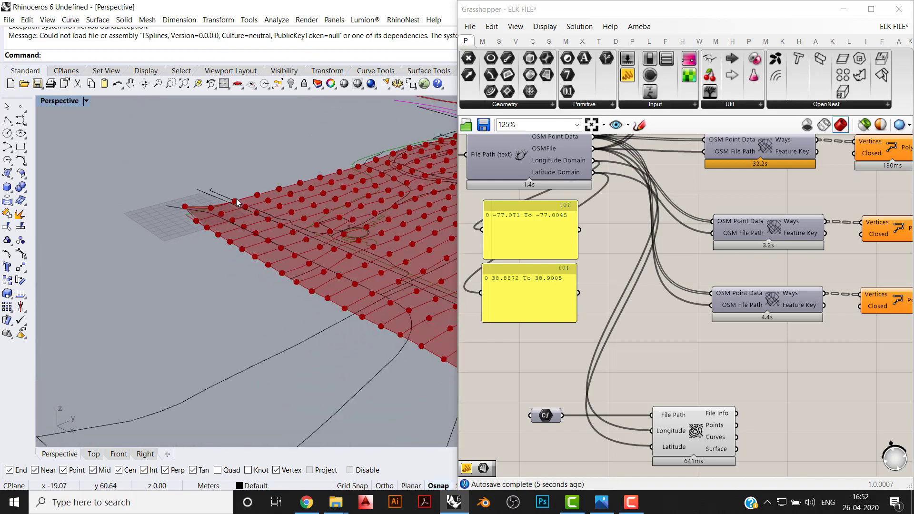
right_click_drag(286, 206, 135, 194, "shift")
scroll(135, 193, "up", 10)
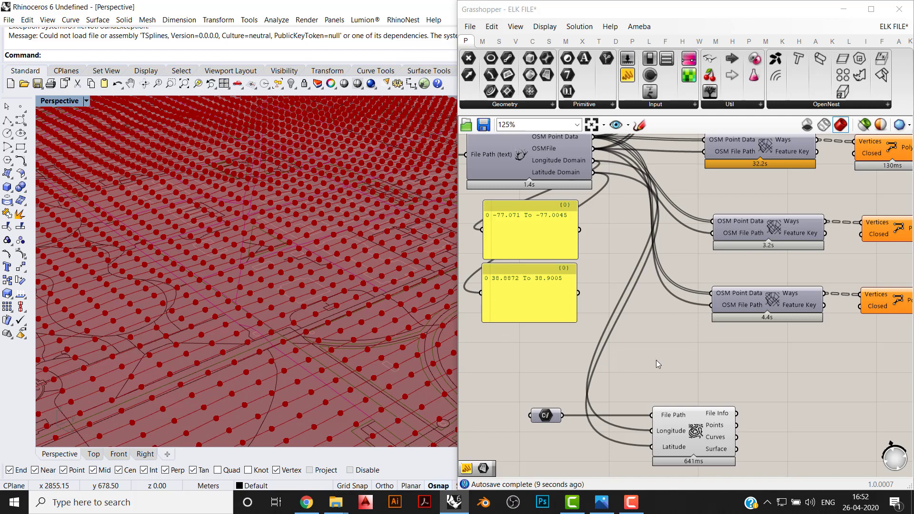
scroll(657, 364, "up", 3)
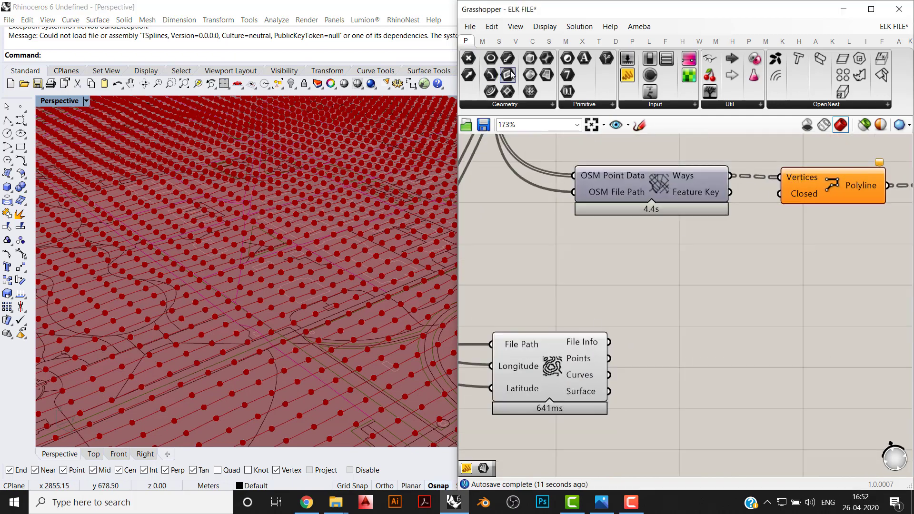
left_click_drag(546, 75, 670, 396)
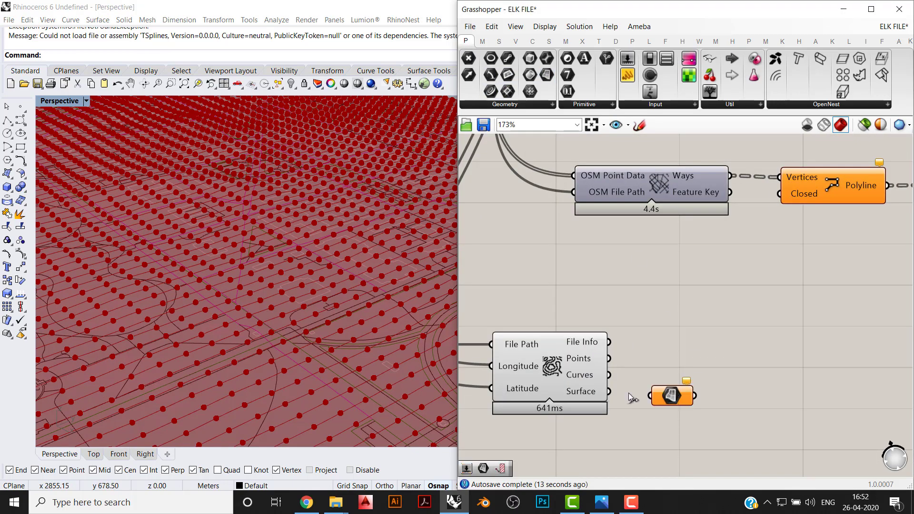
left_click_drag(610, 392, 664, 395)
left_click_drag(599, 437, 532, 318)
middle_click(534, 316)
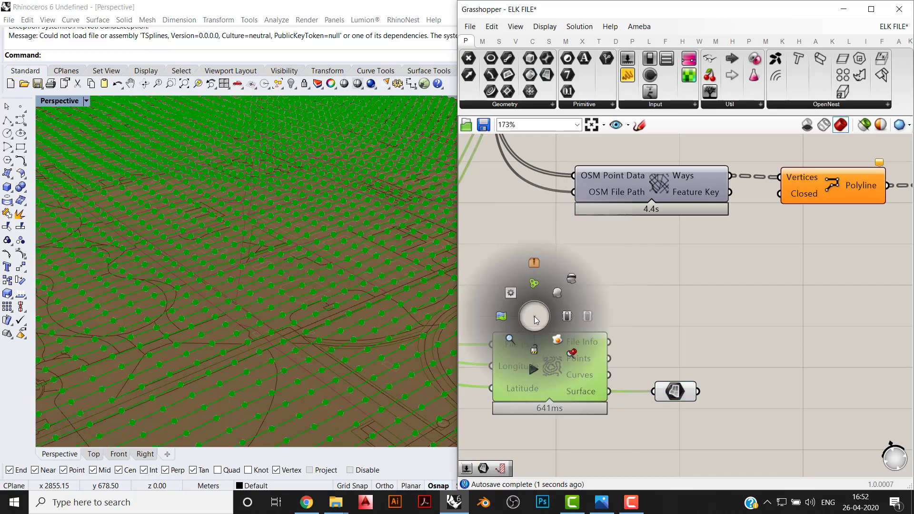
left_click(575, 282)
- Add a Contour component for shapes beside the Surface parameter and connect the surface to its Shape input
scroll(128, 326, "down", 7)
right_click_drag(141, 299, 133, 252)
scroll(142, 261, "up", 5)
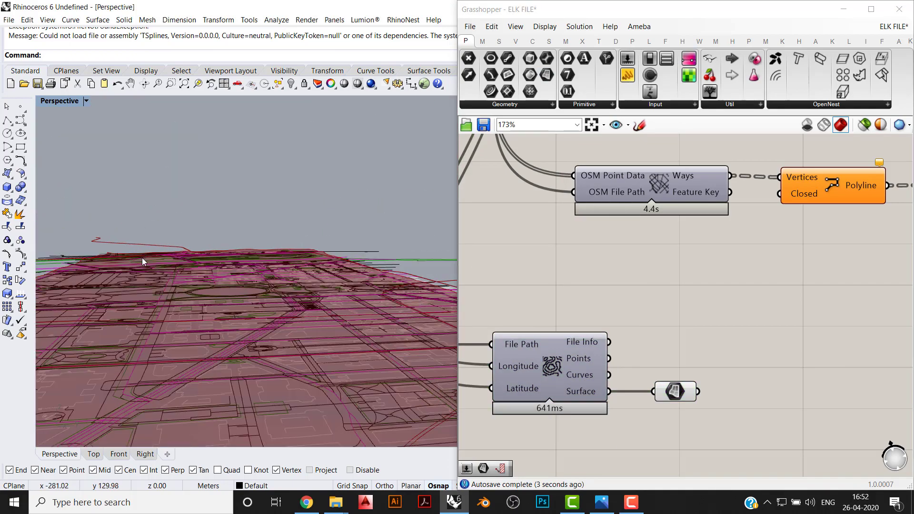
scroll(248, 302, "up", 5)
right_click_drag(249, 302, 204, 231)
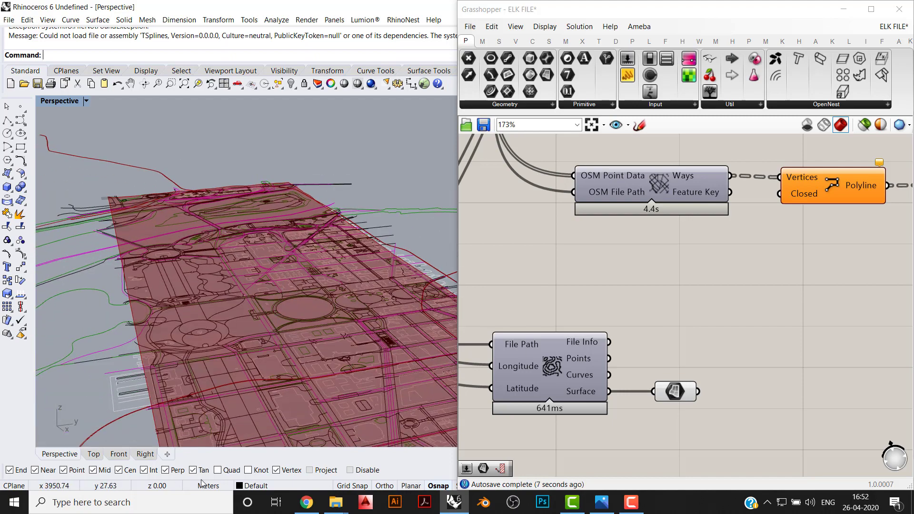
right_click_drag(782, 382, 652, 375)
double_click(652, 375)
type("cpNT")
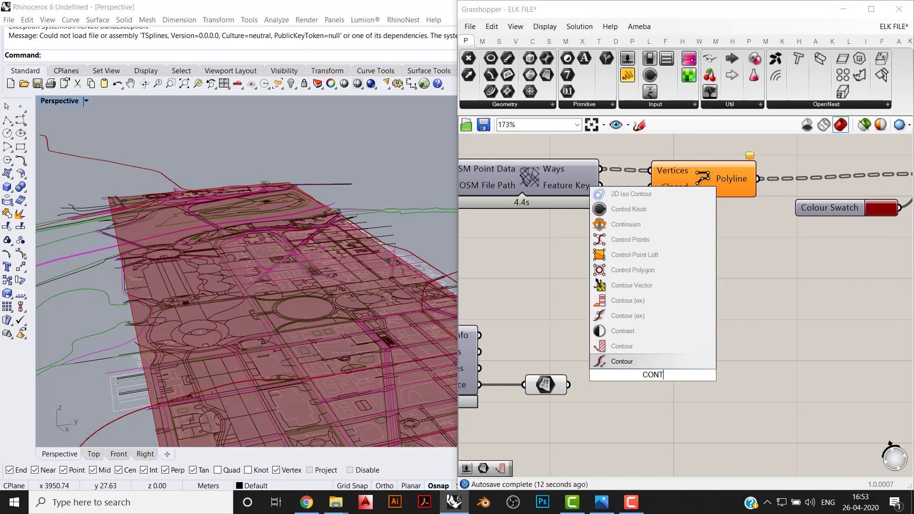
left_click(618, 346)
scroll(633, 384, "up", 1)
left_click_drag(632, 384, 701, 425)
left_click_drag(557, 385, 653, 394)
right_click_drag(616, 399, 673, 355)
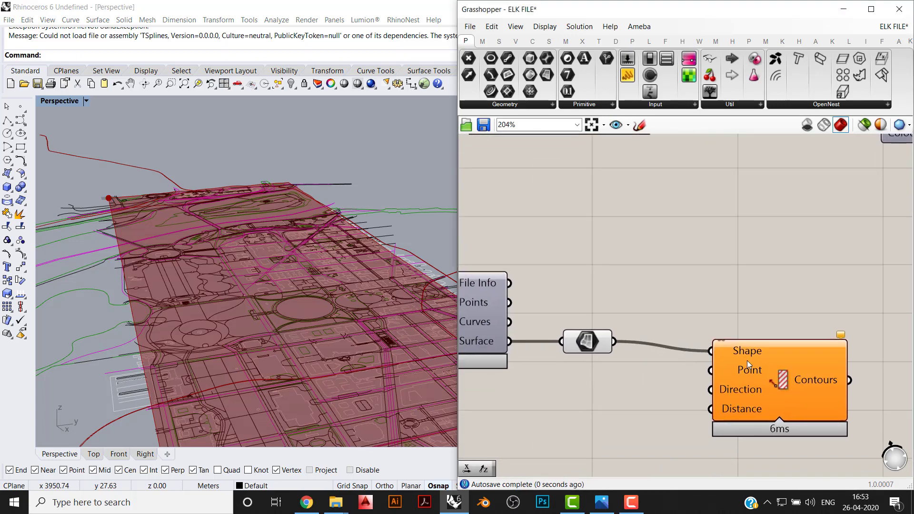
- Add a Unit Z vector and connect it to the Contour component's Direction input
mouse_move(749, 371)
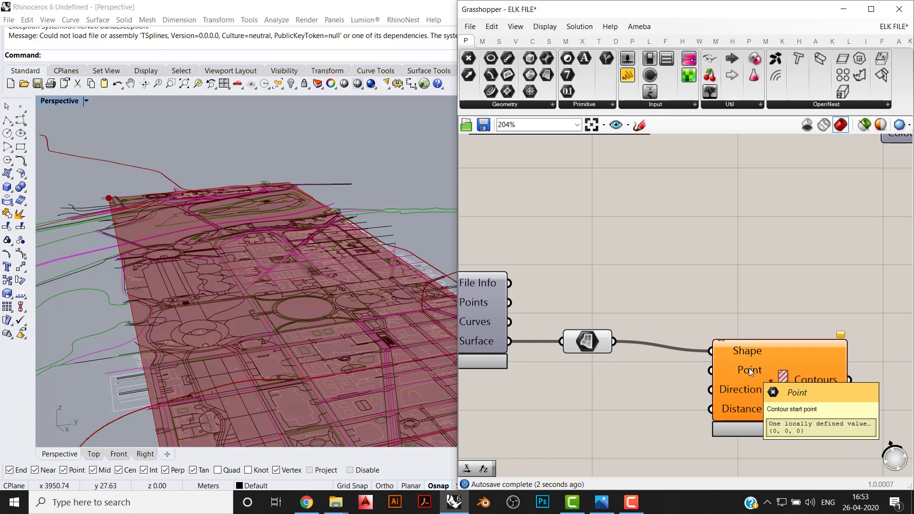
double_click(567, 397)
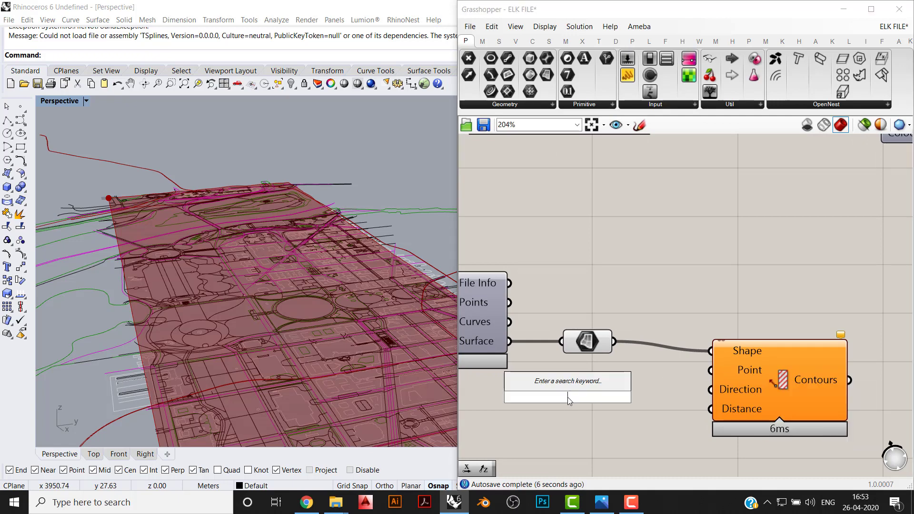
type("z")
left_click(578, 383)
left_click_drag(633, 397, 661, 399)
- Create a number slider with the value 1 and connect it to the Contour component's Distance input
double_click(604, 429)
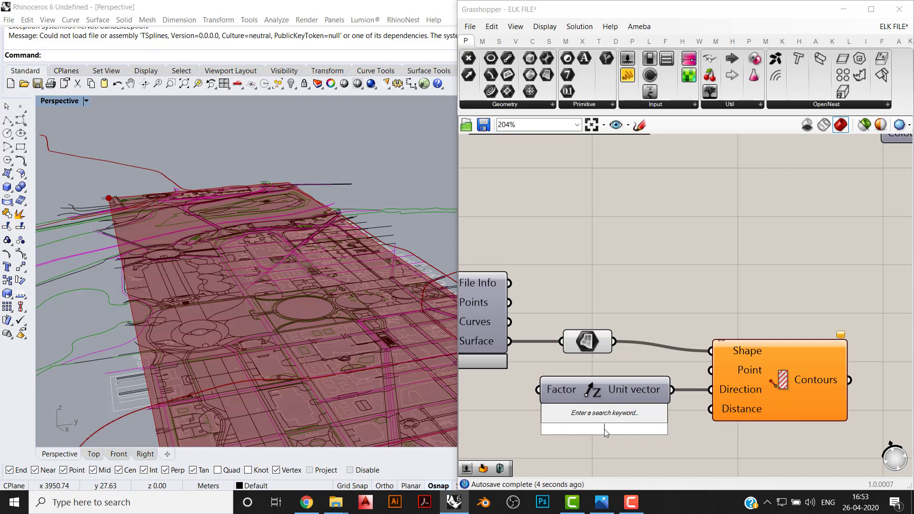
type("1")
key("Return")
left_click_drag(603, 429, 569, 418)
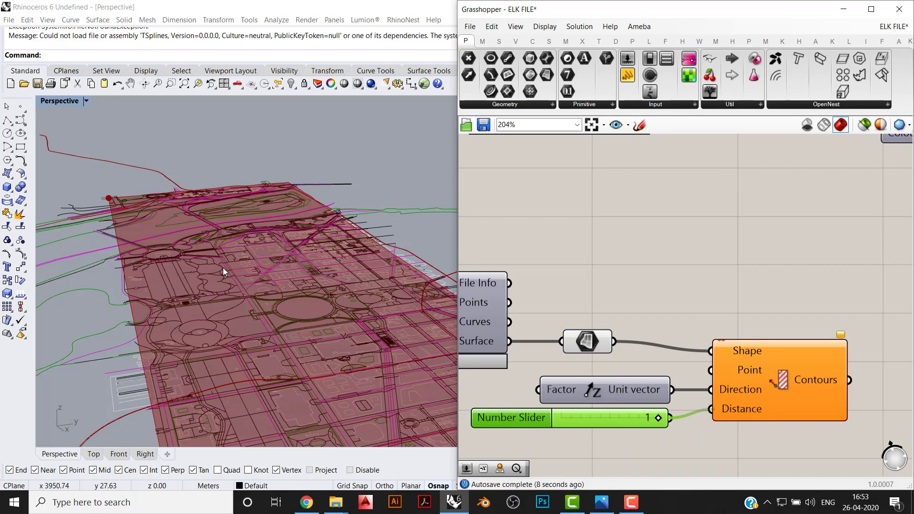
- Examine the terrain contours over the surface in the Perspective and Front views
right_click_drag(266, 248, 344, 289, "shift")
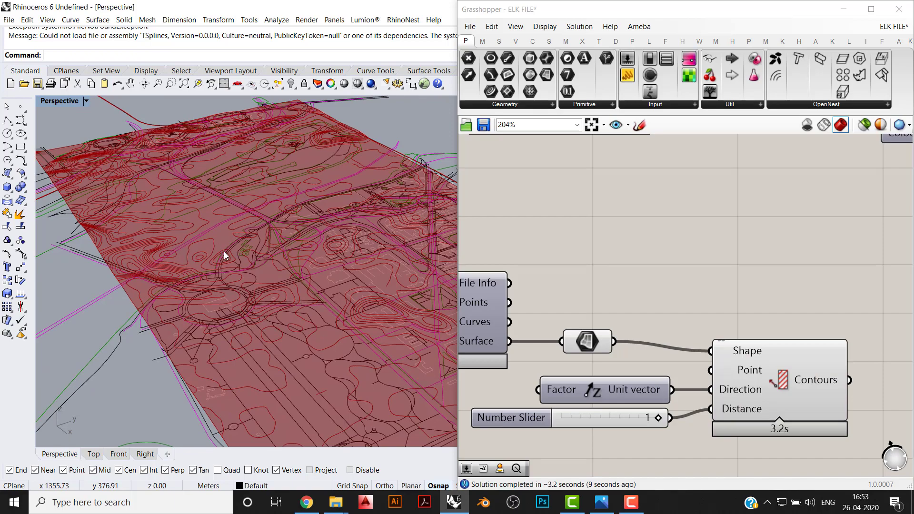
right_click_drag(810, 330, 566, 237)
right_click_drag(295, 306, 240, 332)
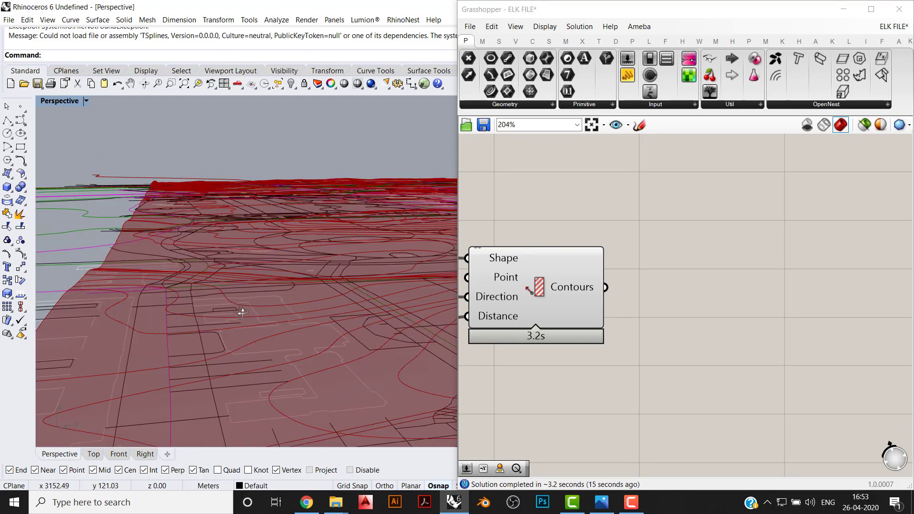
left_click(119, 453)
right_click_drag(373, 277, 291, 339)
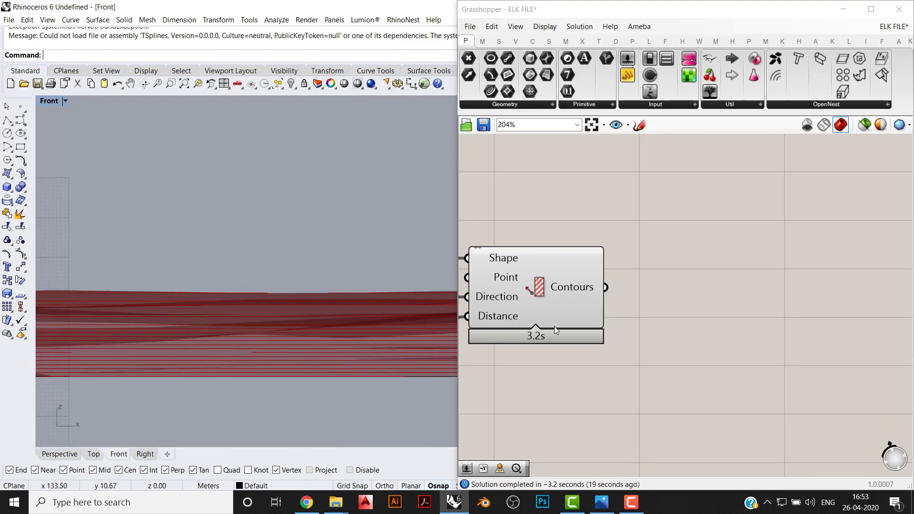
left_click(57, 454)
right_click_drag(142, 393, 228, 305)
- Add a Project component with a plane input and feed the contours into its Geometry input, using the default projection plane
double_click(775, 284)
type("PRO")
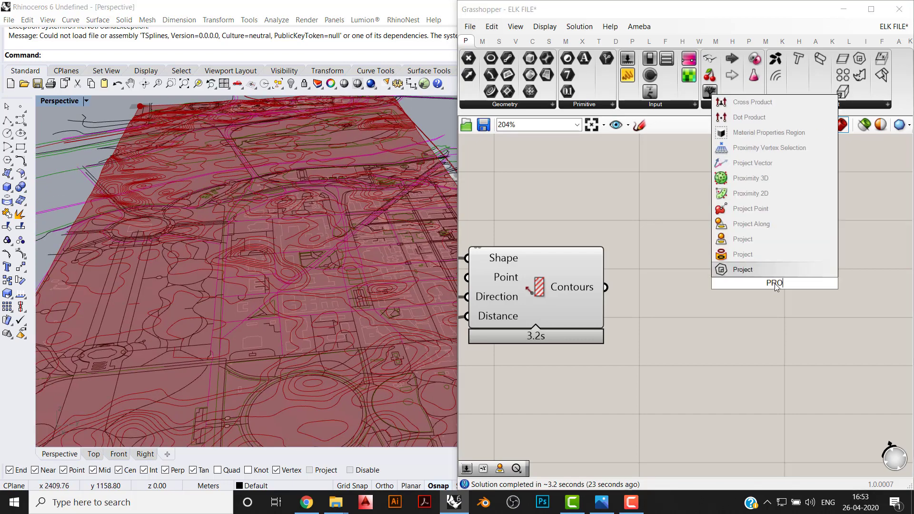
left_click(761, 239)
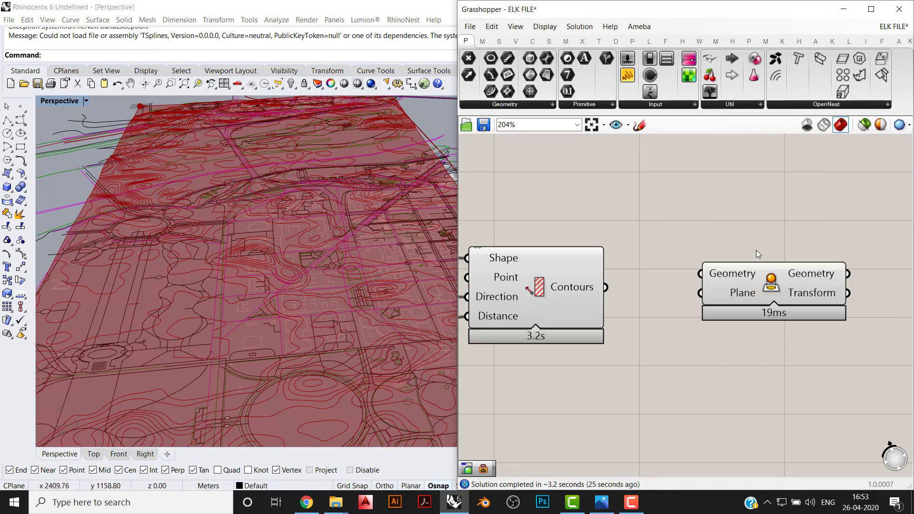
left_click_drag(699, 274, 605, 286)
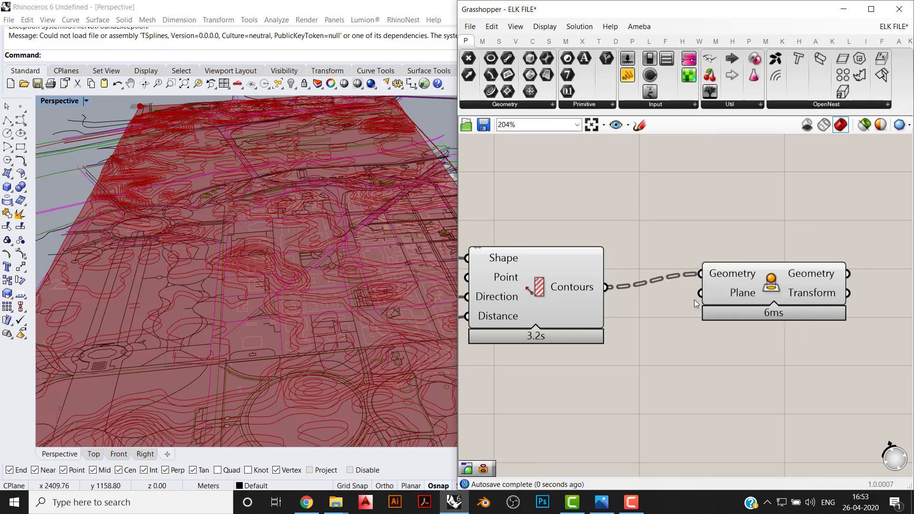
mouse_move(713, 295)
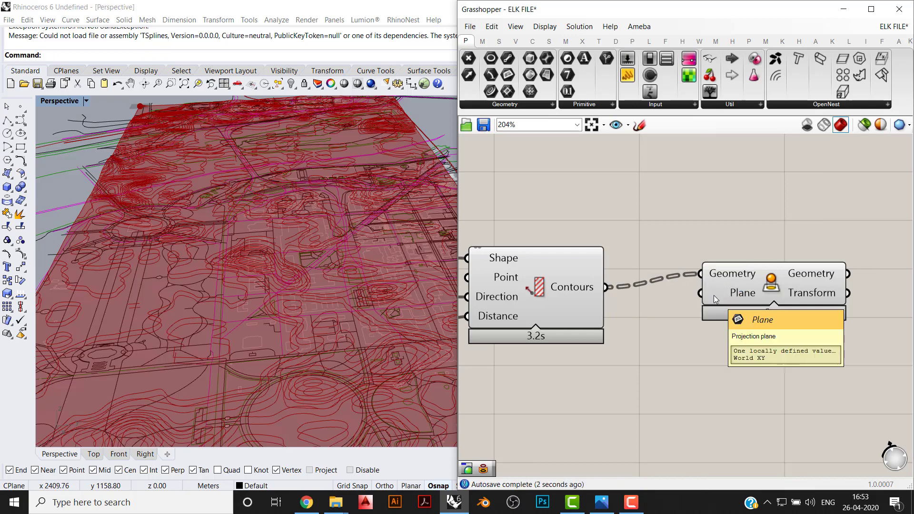
- Turn off the previews of the Contour component and the Surface parameter
right_click_drag(641, 321, 714, 323)
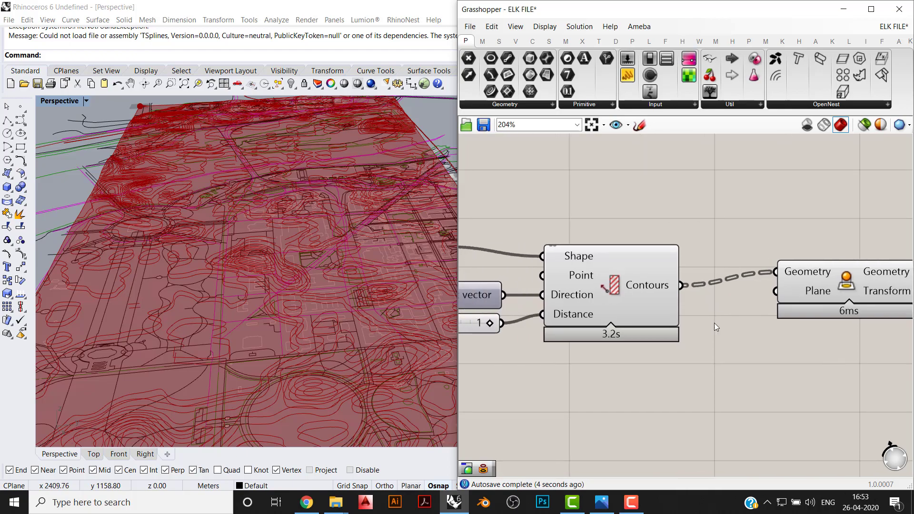
left_click_drag(703, 372, 496, 220)
middle_click(553, 229)
left_click(591, 192)
scroll(681, 196, "down", 3)
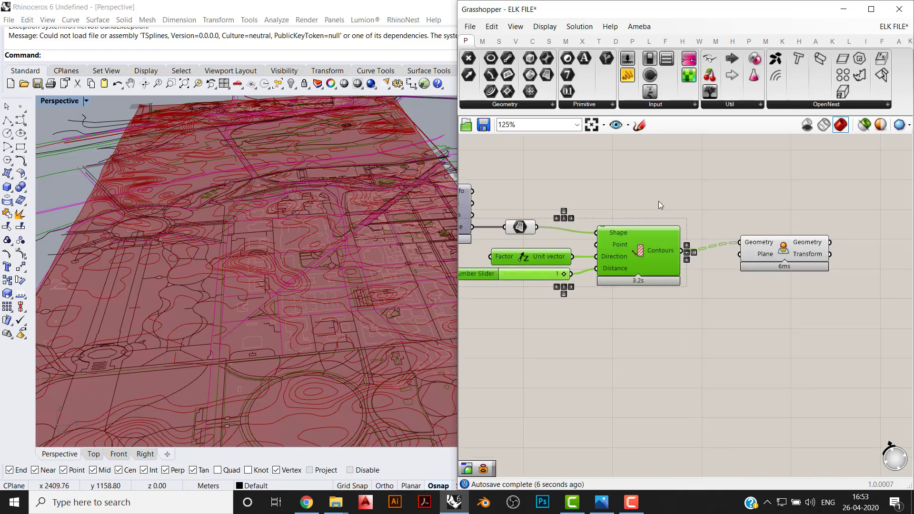
left_click_drag(619, 181, 468, 299)
middle_click(550, 236)
left_click(588, 200)
scroll(349, 325, "up", 5)
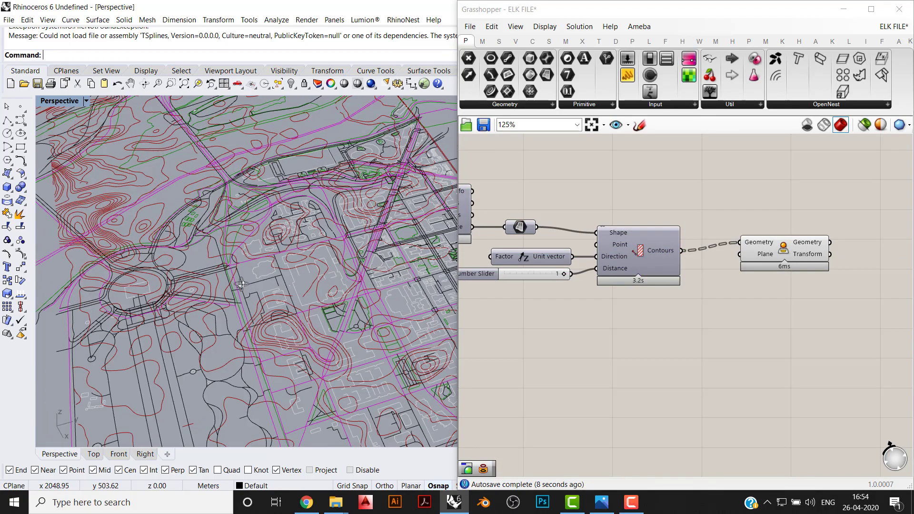
- Show the projected contours in the Top view and move the Project component in line with the Contour component
right_click_drag(349, 325, 184, 439)
left_click(93, 453)
scroll(311, 233, "down", 3)
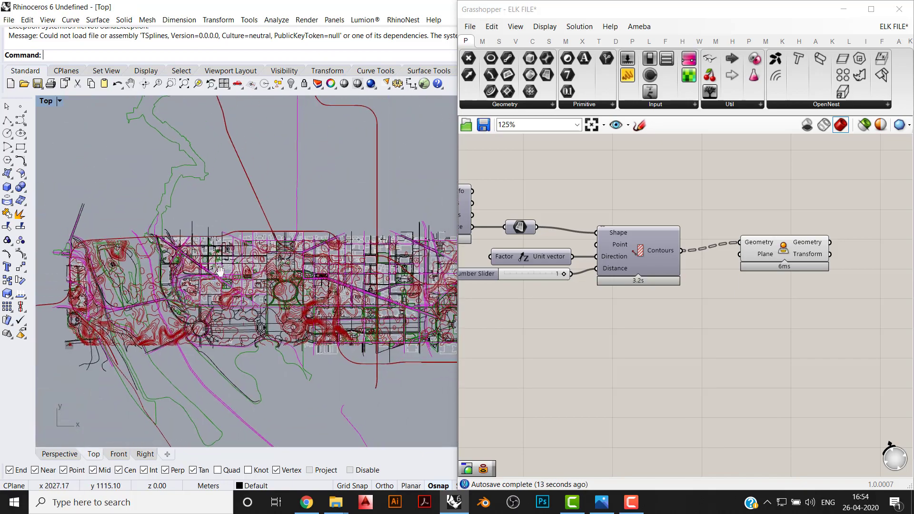
left_click_drag(783, 259, 800, 267)
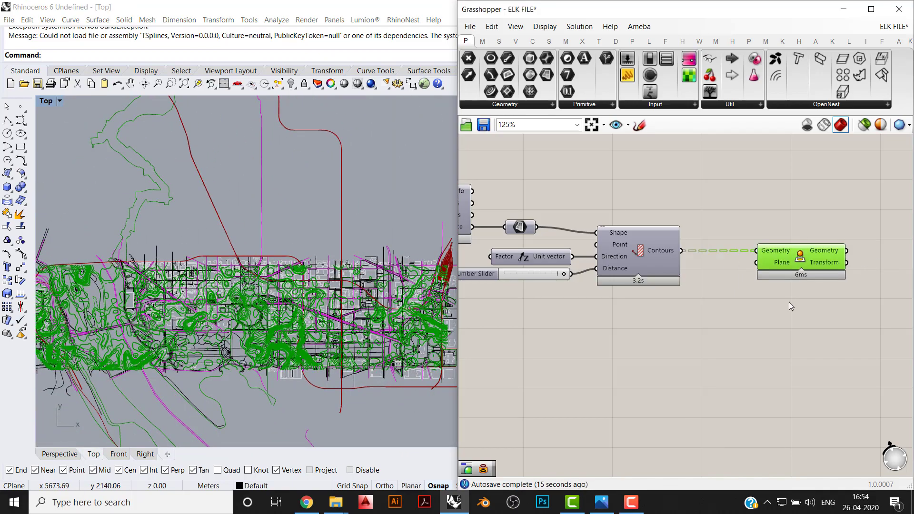
left_click(789, 302)
scroll(109, 345, "up", 4)
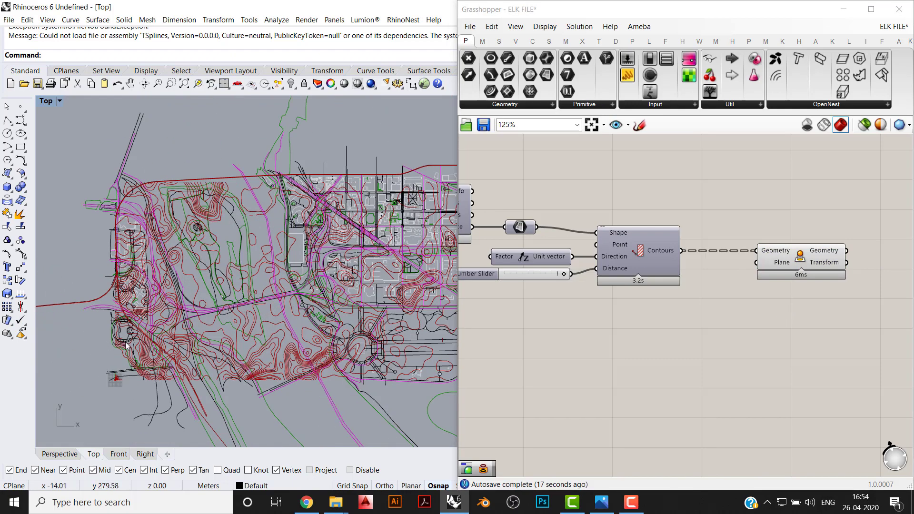
- Duplicate the dark red Colour Swatch and its Custom Preview beside the Project component, and feed the projected geometry into the copied preview
scroll(736, 210, "down", 4)
left_click_drag(647, 300, 593, 246)
key("ctrl+c")
key("ctrl+v")
left_click_drag(658, 262, 715, 377)
left_click(703, 347)
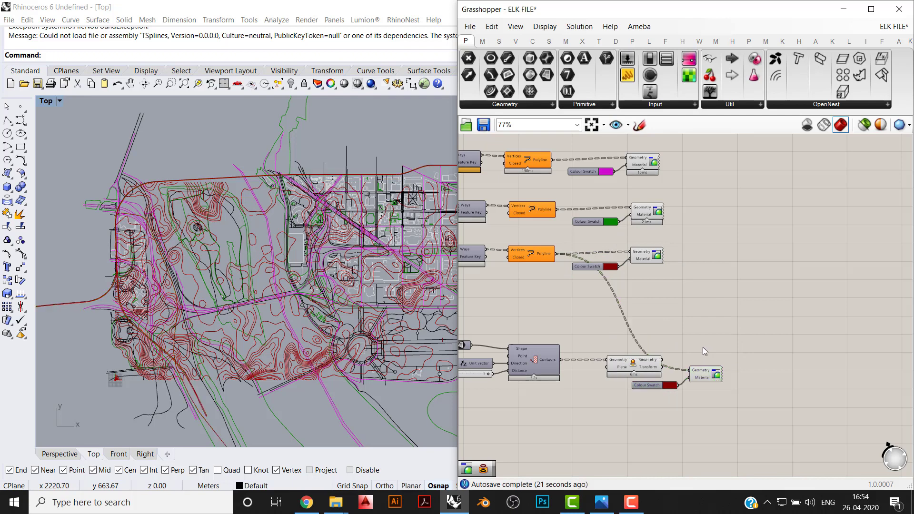
scroll(660, 368, "up", 4)
left_click_drag(662, 356, 707, 371)
- Set the colour swatch of the contour preview to grey
left_click(675, 396)
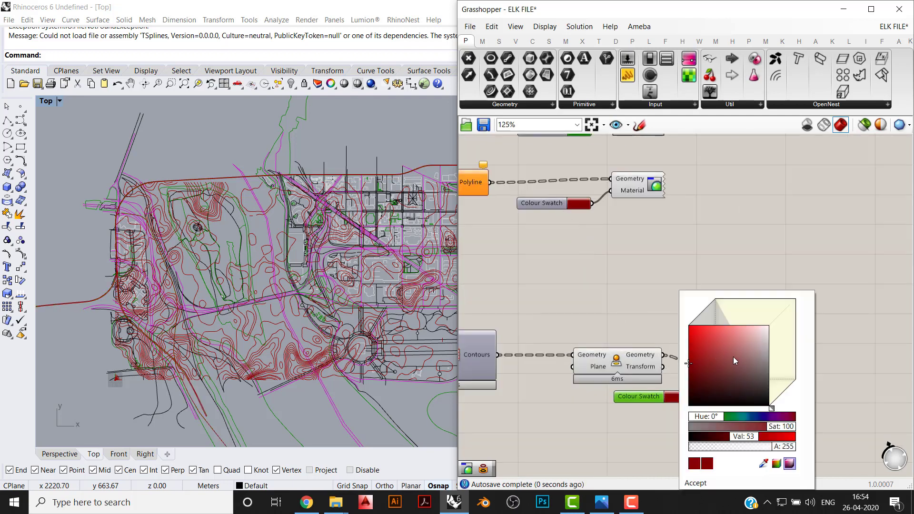
left_click(768, 375)
scroll(238, 297, "down", 4)
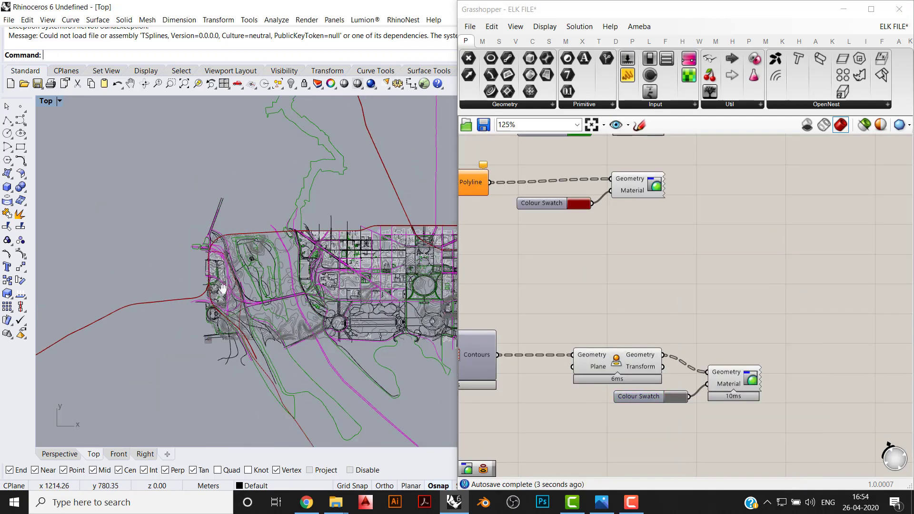
- Examine the grey projected contours against the roads and buildings across the map in the Top view
scroll(280, 303, "up", 3)
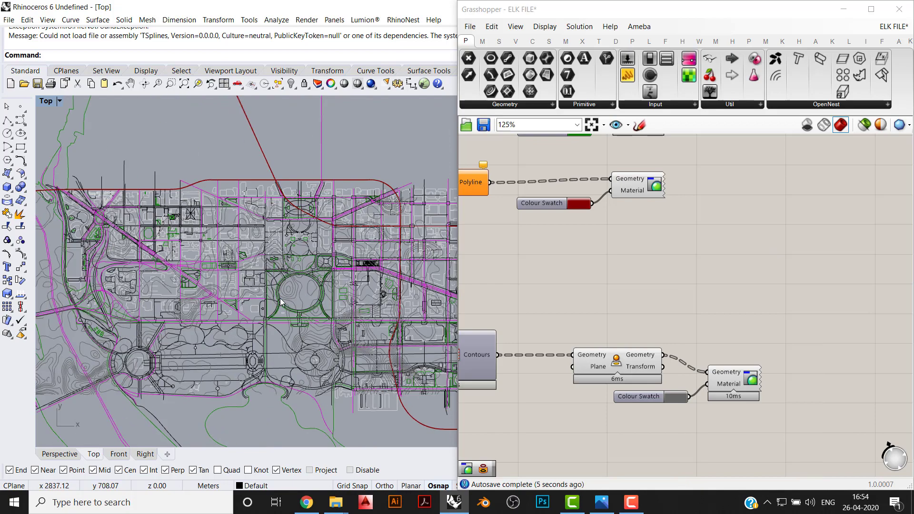
scroll(279, 303, "down", 2)
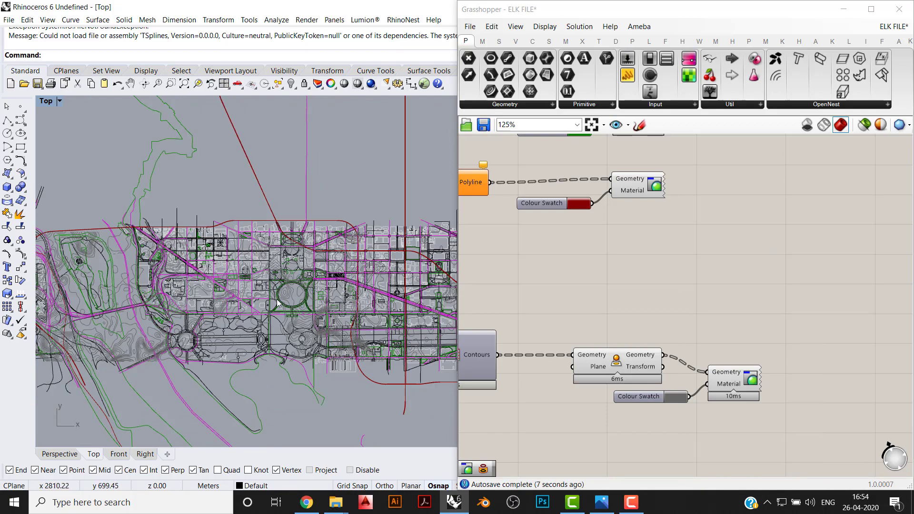
right_click_drag(201, 315, 277, 321)
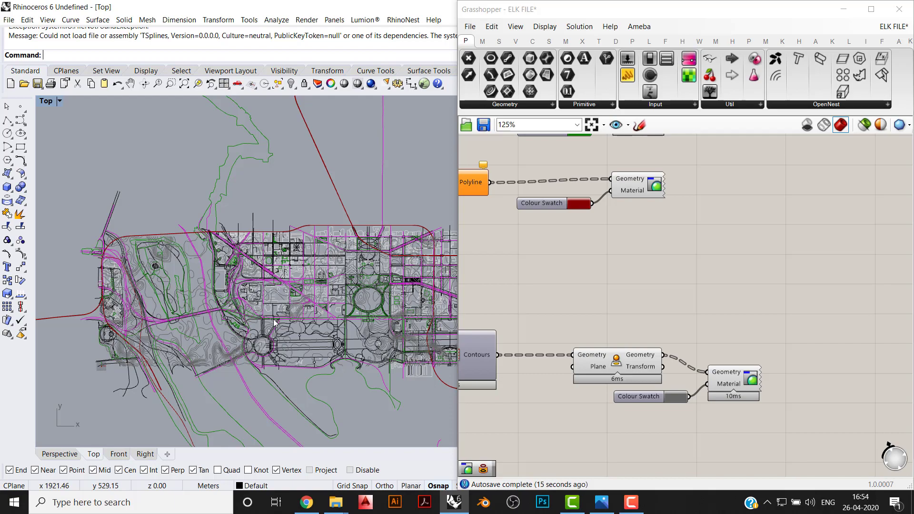
scroll(211, 341, "up", 5)
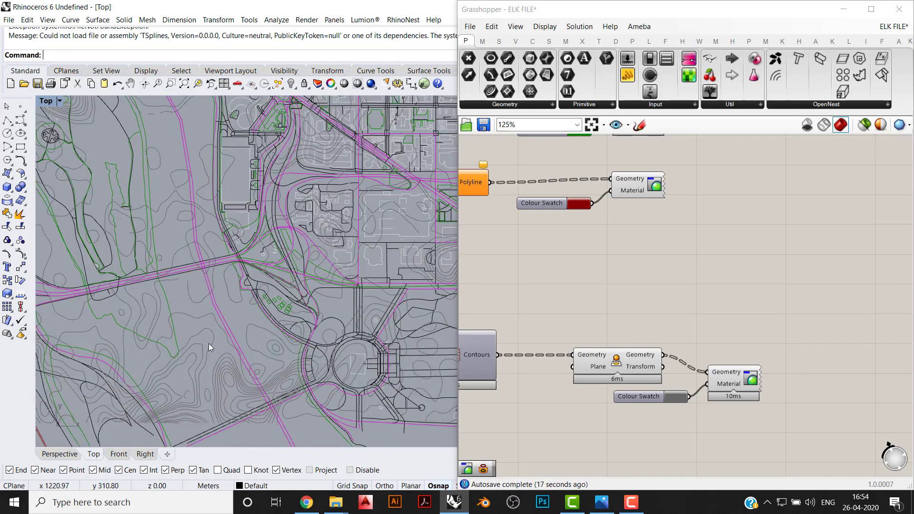
scroll(208, 320, "down", 8)
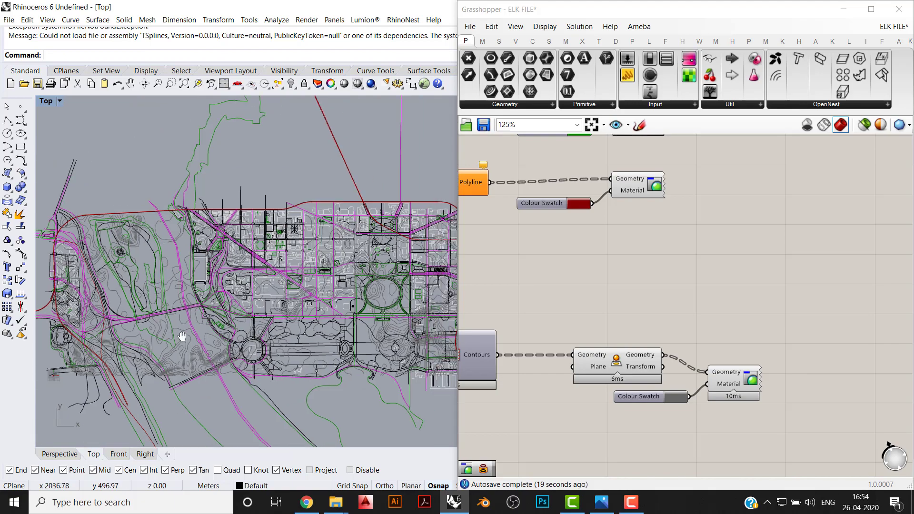
scroll(302, 348, "up", 5)
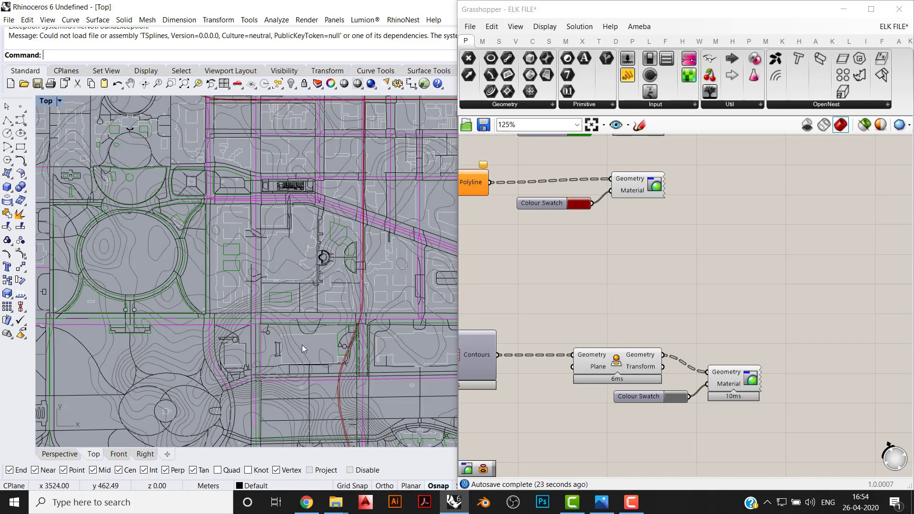
right_click_drag(302, 344, 290, 299)
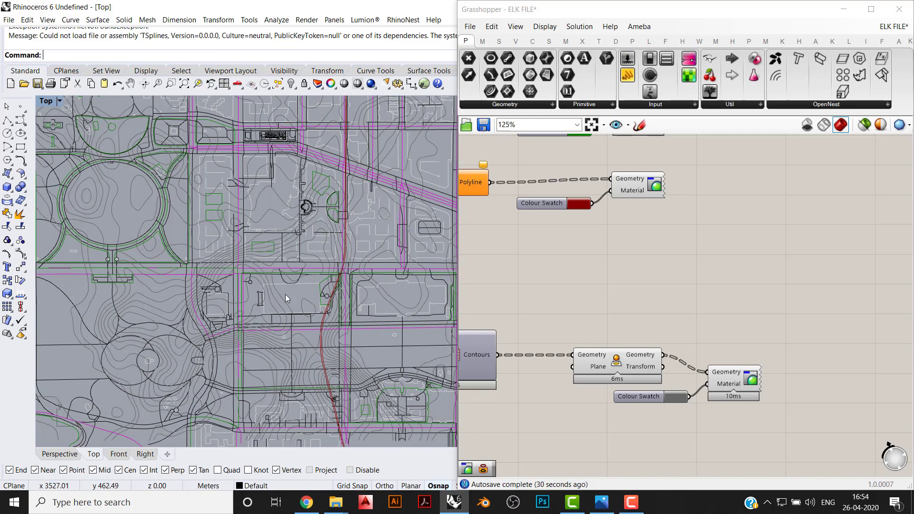
scroll(287, 293, "down", 2)
scroll(331, 265, "down", 2)
right_click_drag(332, 265, 321, 317)
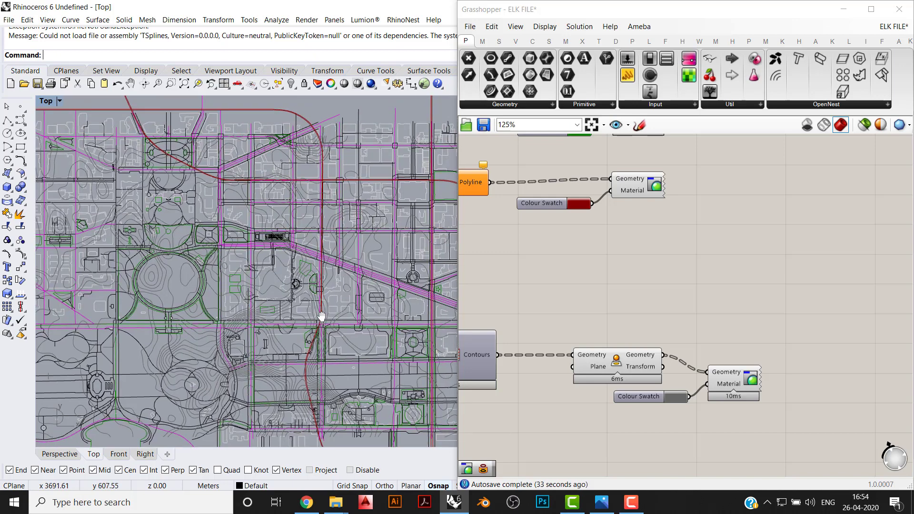